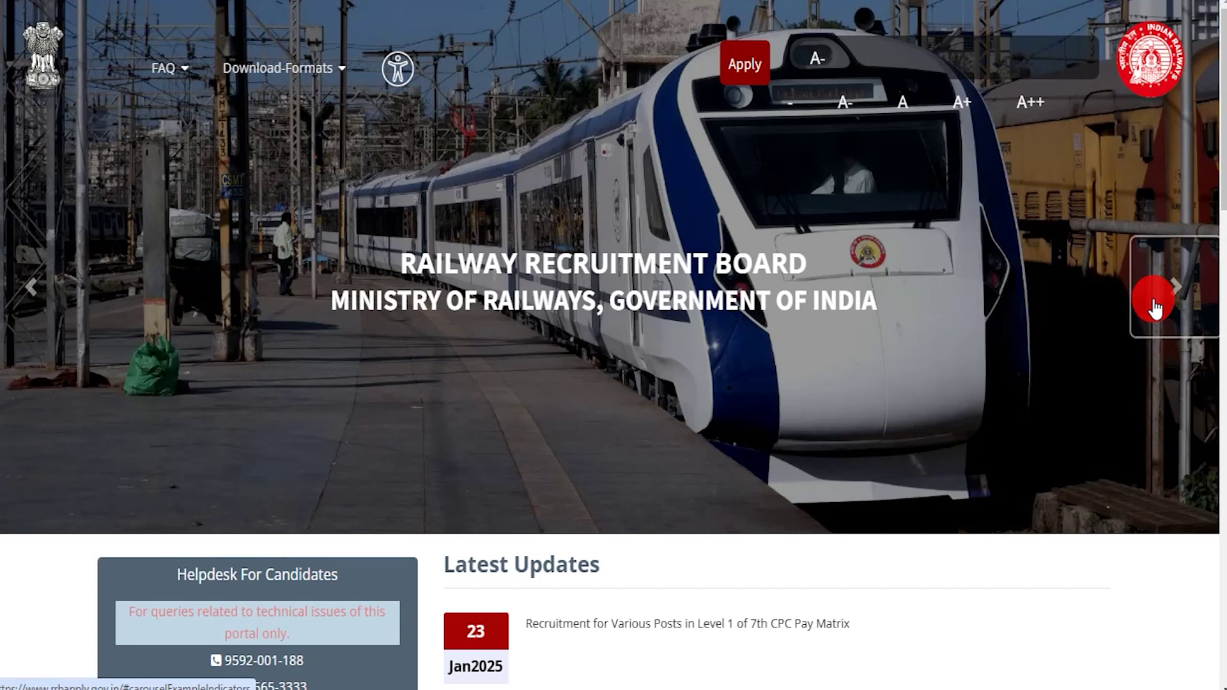
{"action": "left_click", "coordinate": [1176, 301]}
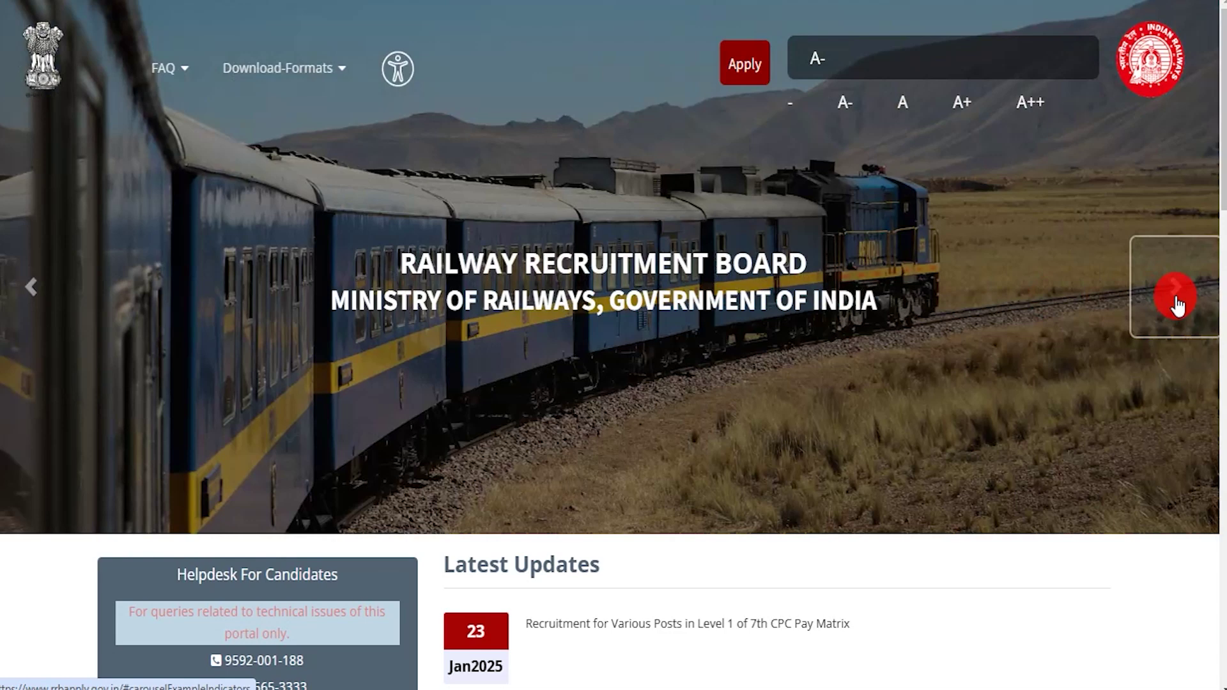
{"action": "left_click", "coordinate": [1177, 305]}
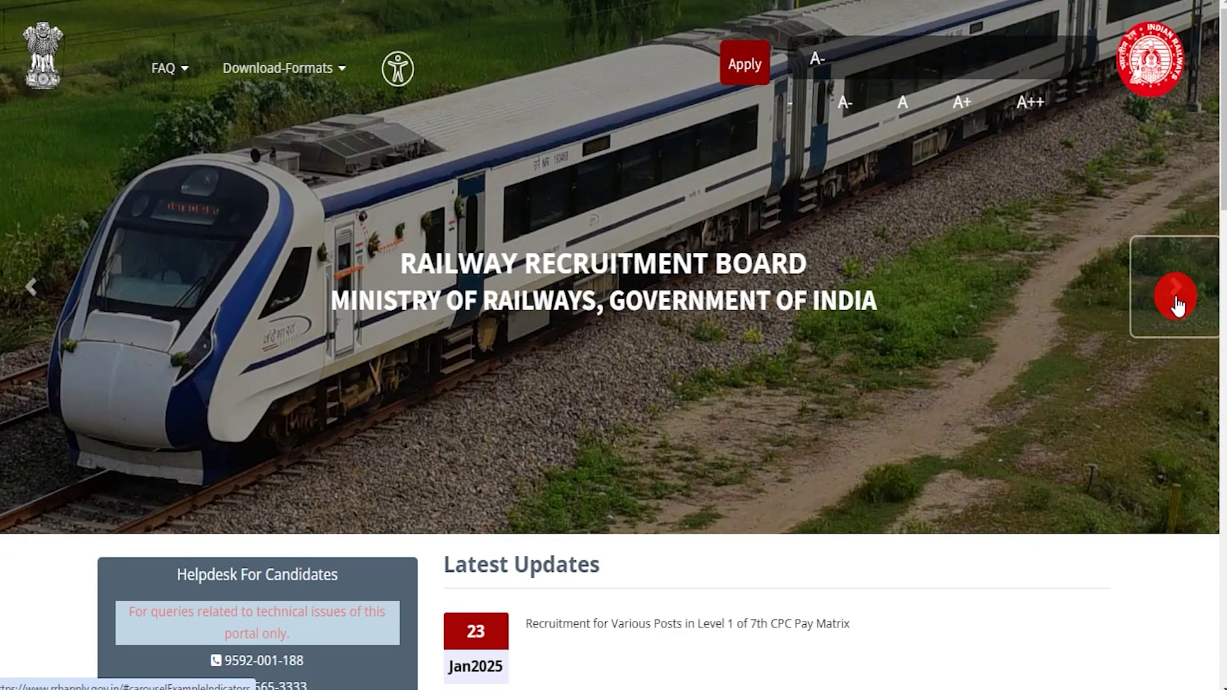
{"action": "left_click", "coordinate": [1177, 304]}
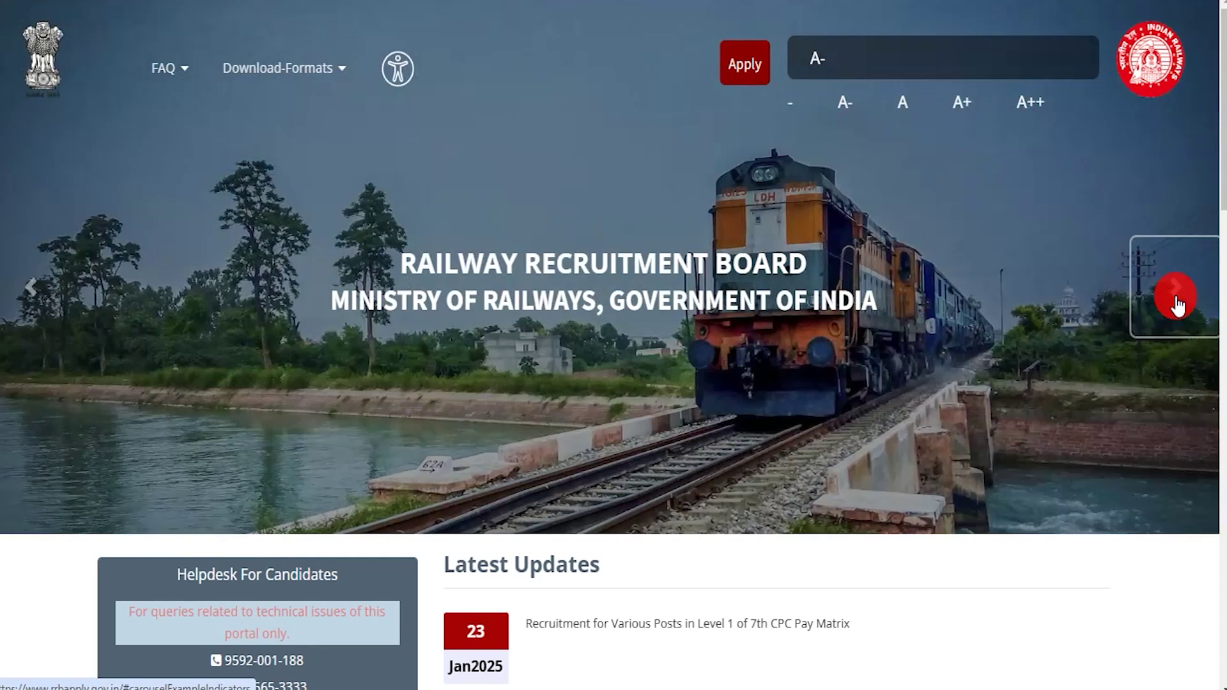
{"action": "left_click", "coordinate": [1178, 304]}
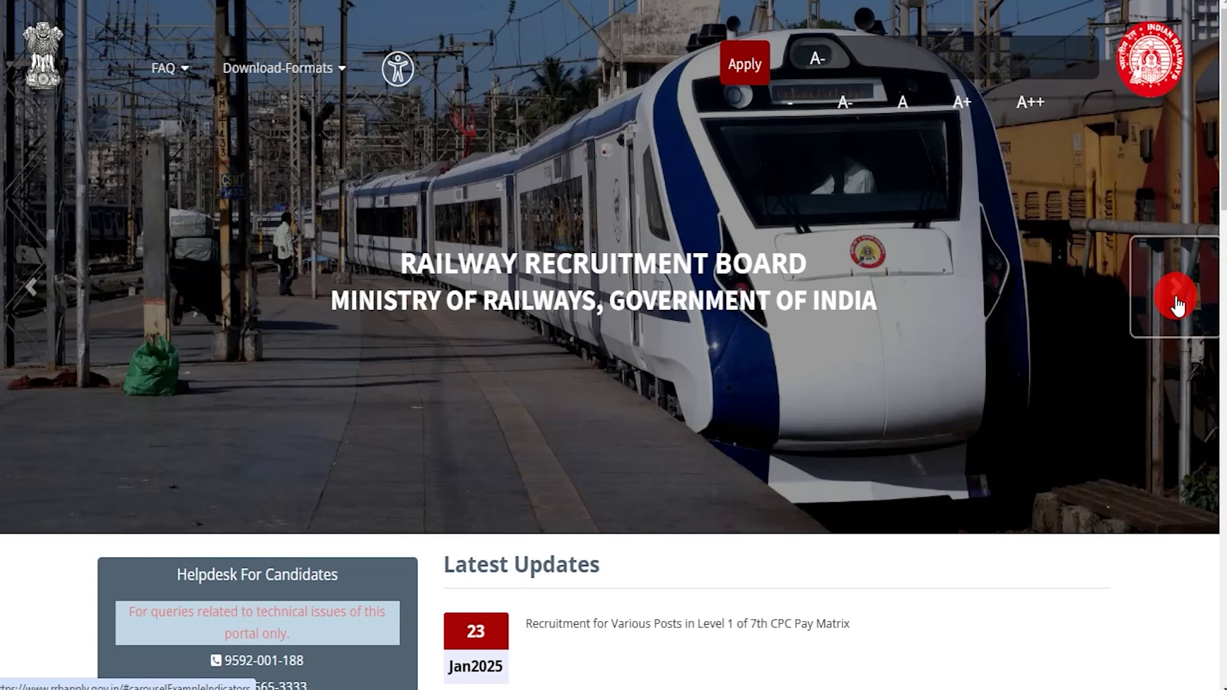
{"action": "left_click", "coordinate": [1178, 304]}
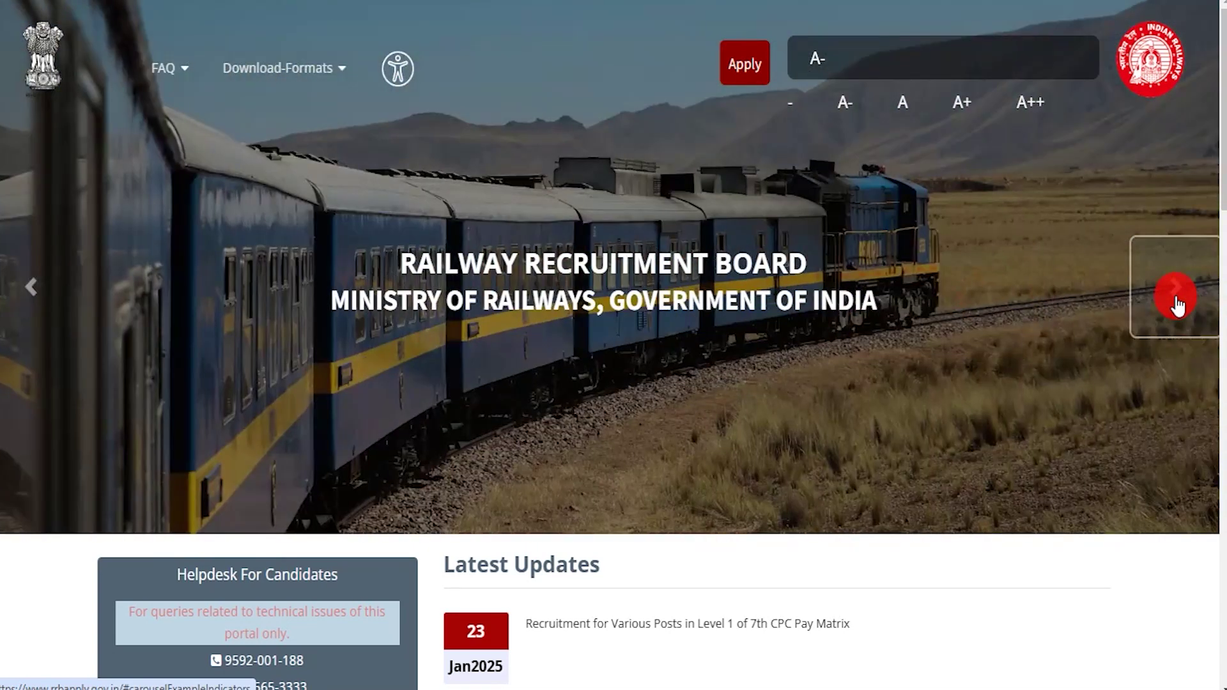
{"action": "left_click", "coordinate": [1178, 304]}
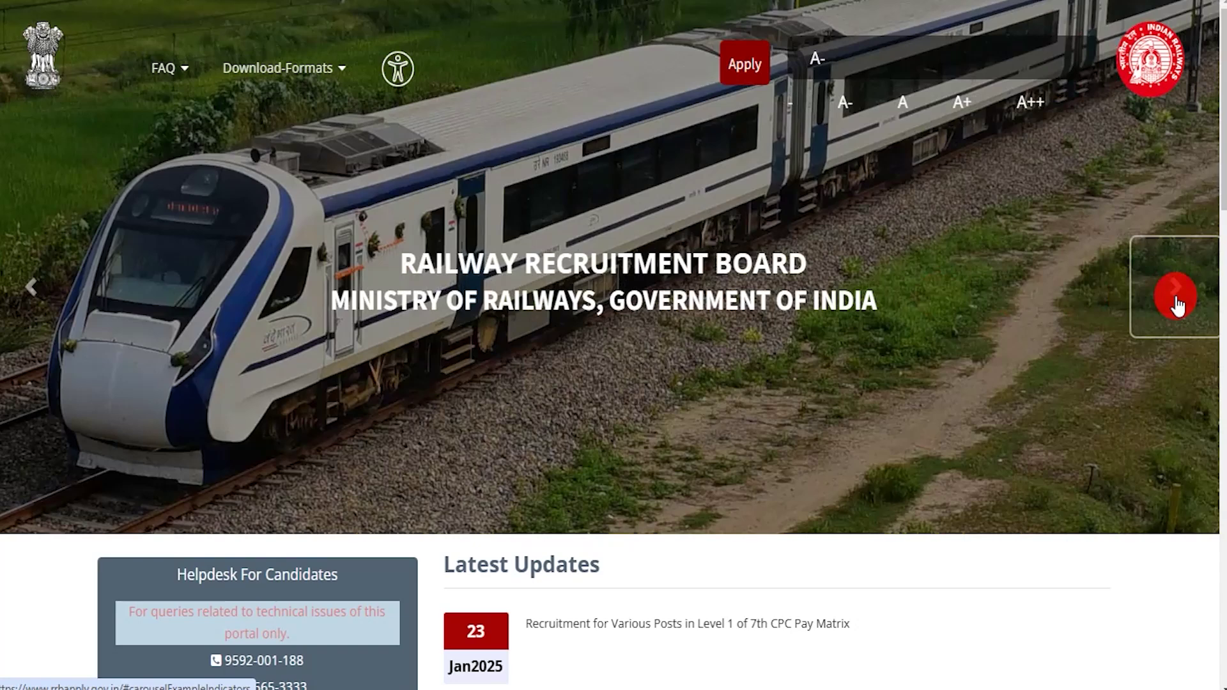
{"action": "left_click", "coordinate": [1178, 305]}
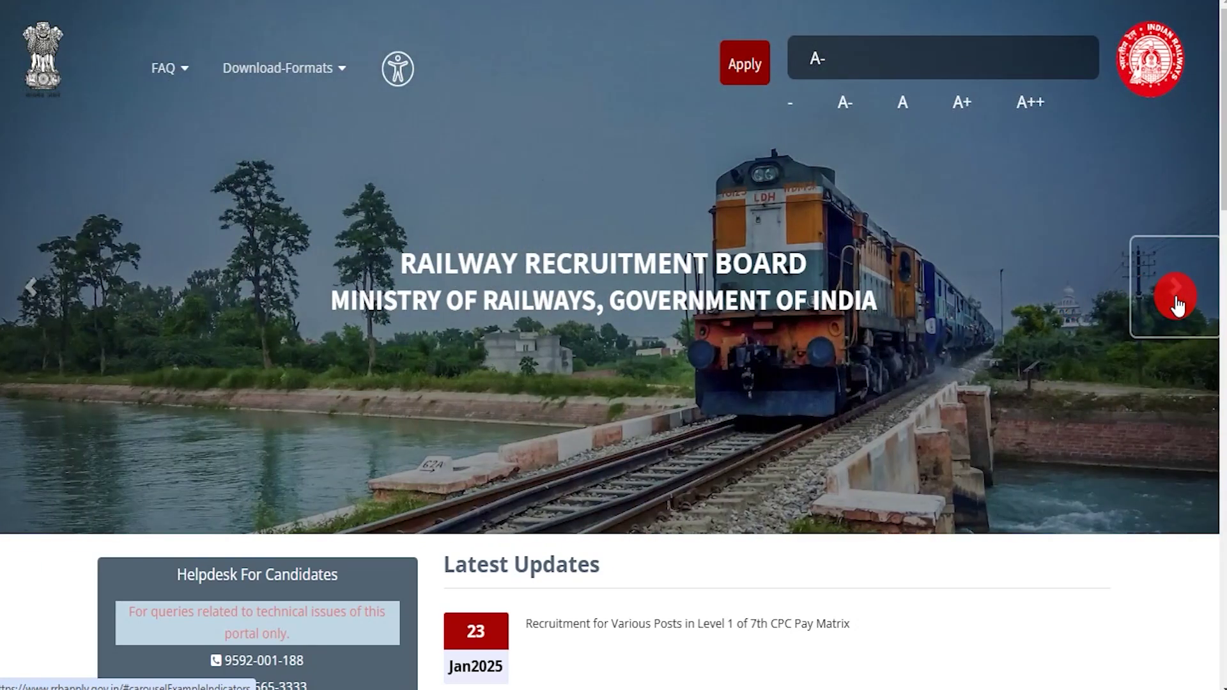
{"action": "left_click", "coordinate": [1178, 305]}
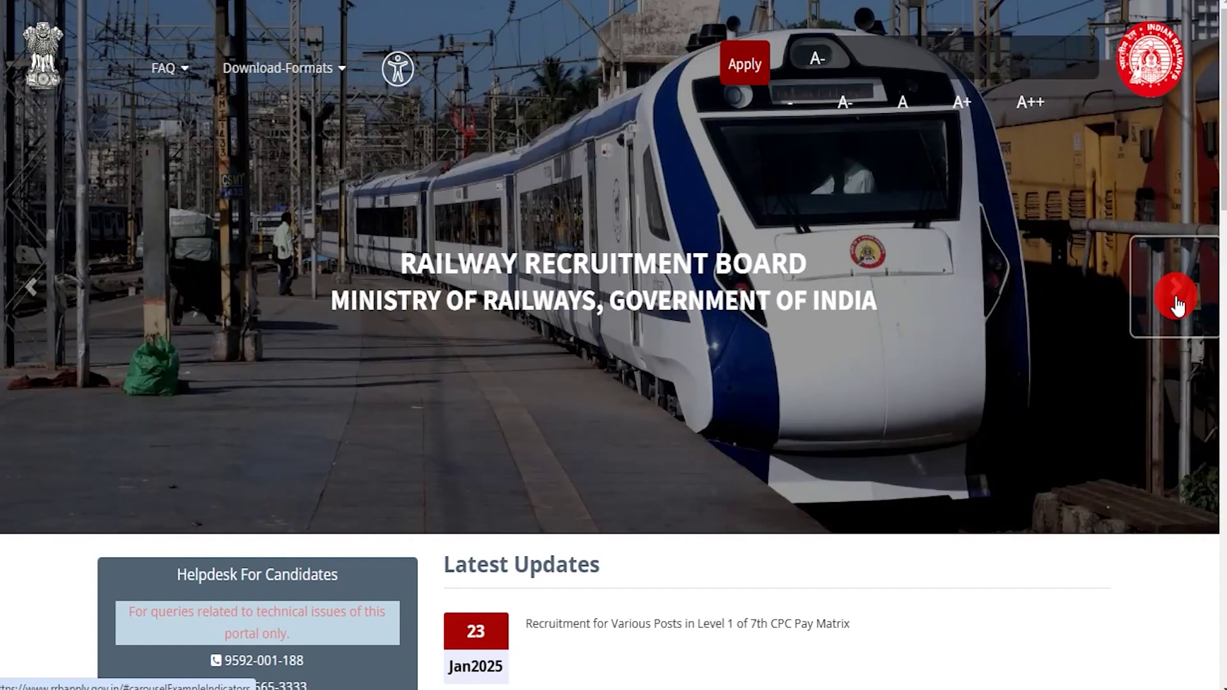
{"action": "left_click", "coordinate": [1178, 304]}
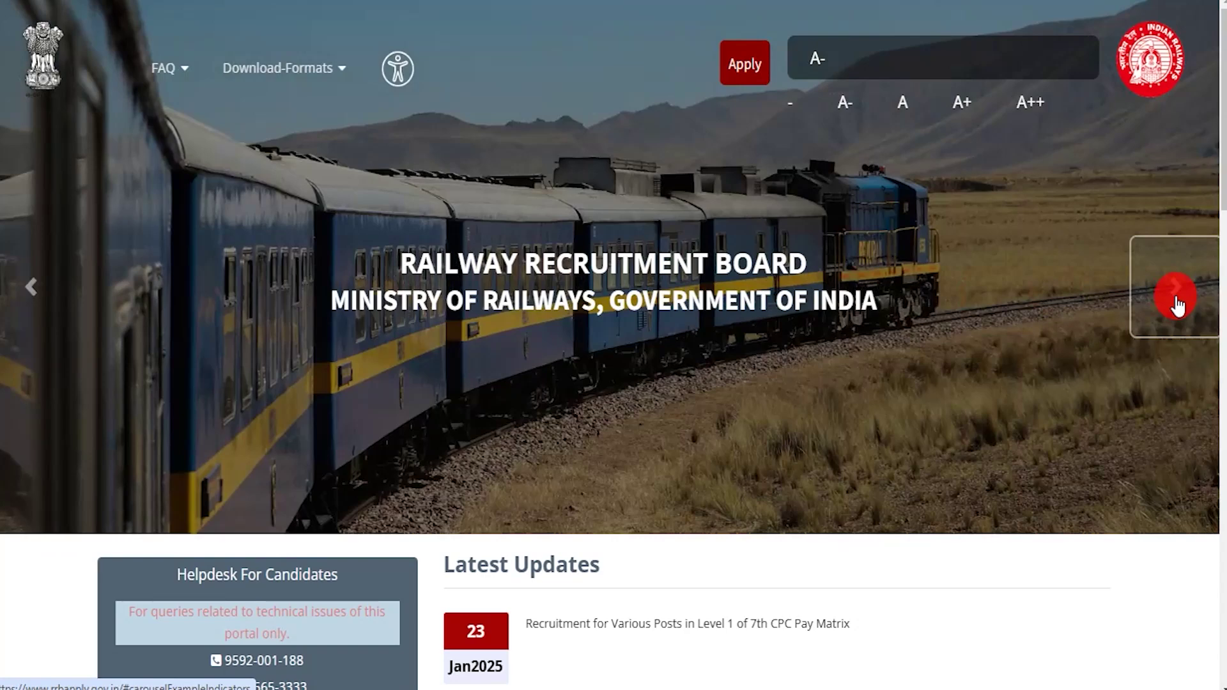
{"action": "left_click", "coordinate": [1178, 304]}
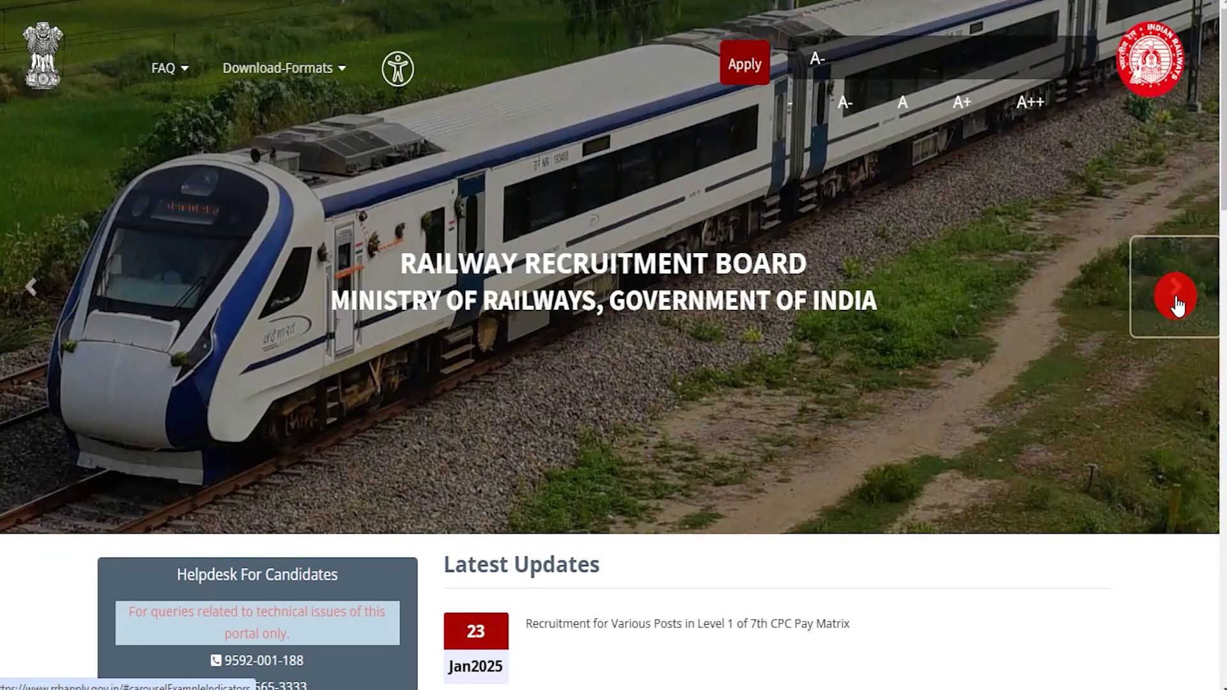
{"action": "left_click", "coordinate": [1178, 304]}
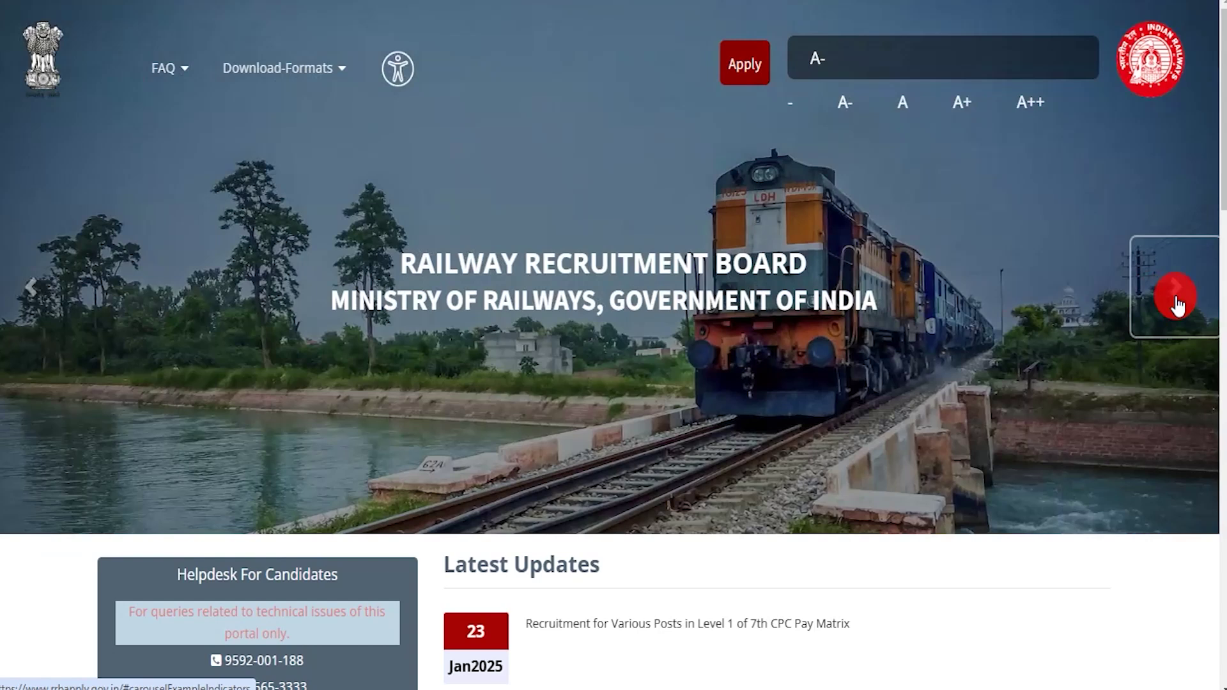
{"action": "left_click", "coordinate": [1178, 304]}
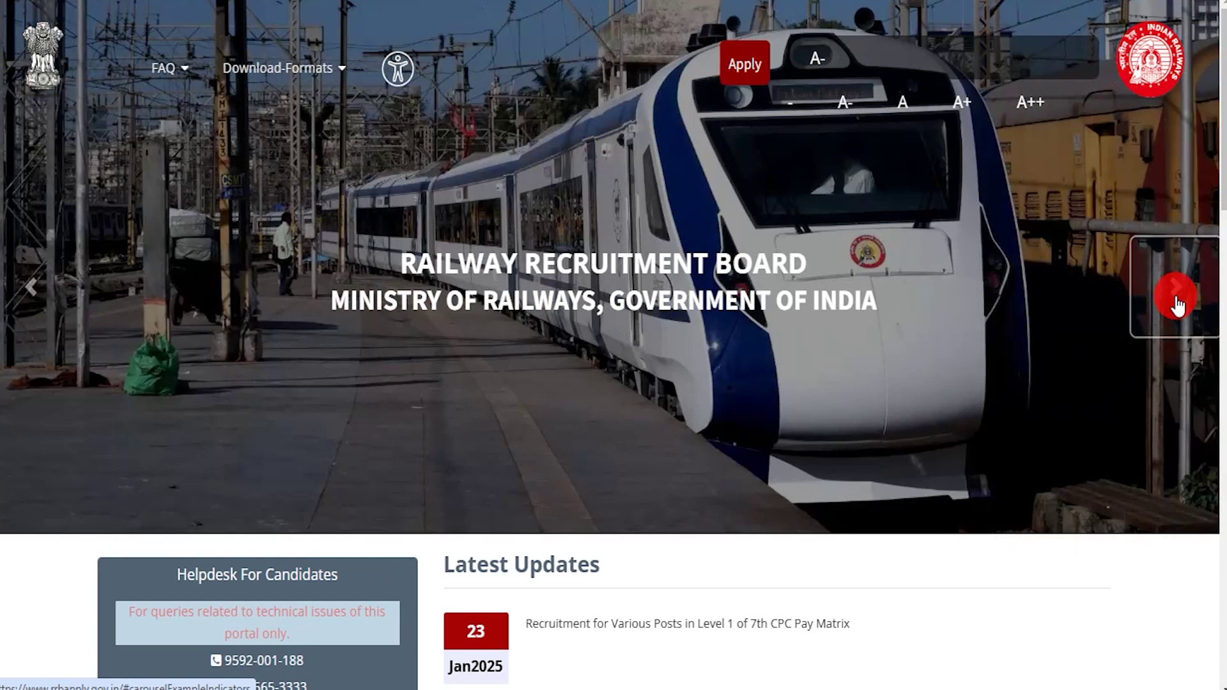
{"action": "left_click", "coordinate": [1178, 304]}
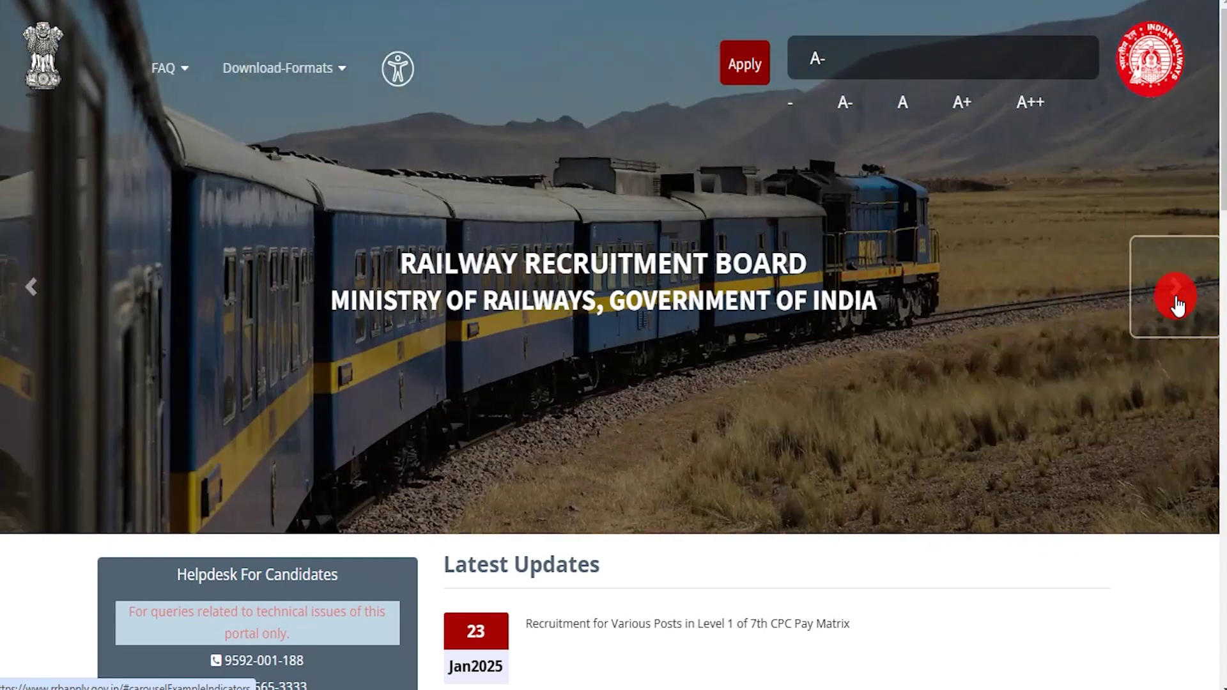
{"action": "left_click", "coordinate": [1178, 305]}
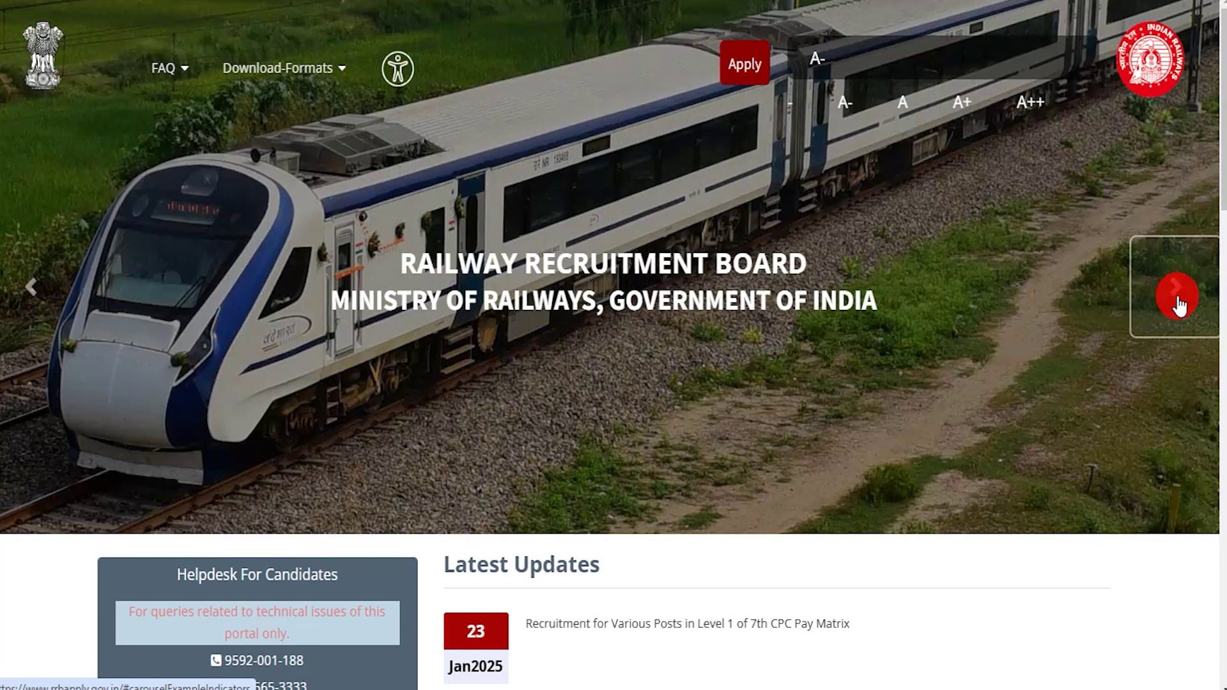
{"action": "left_click", "coordinate": [1178, 305]}
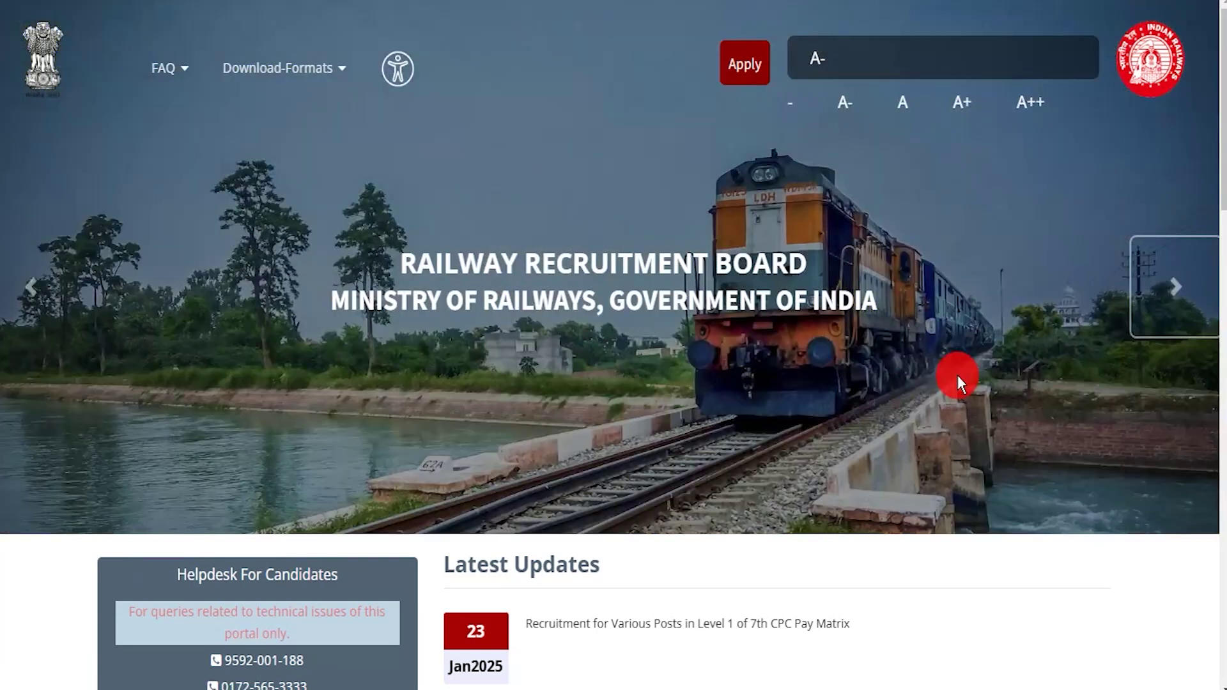
{"action": "left_click", "coordinate": [1183, 299]}
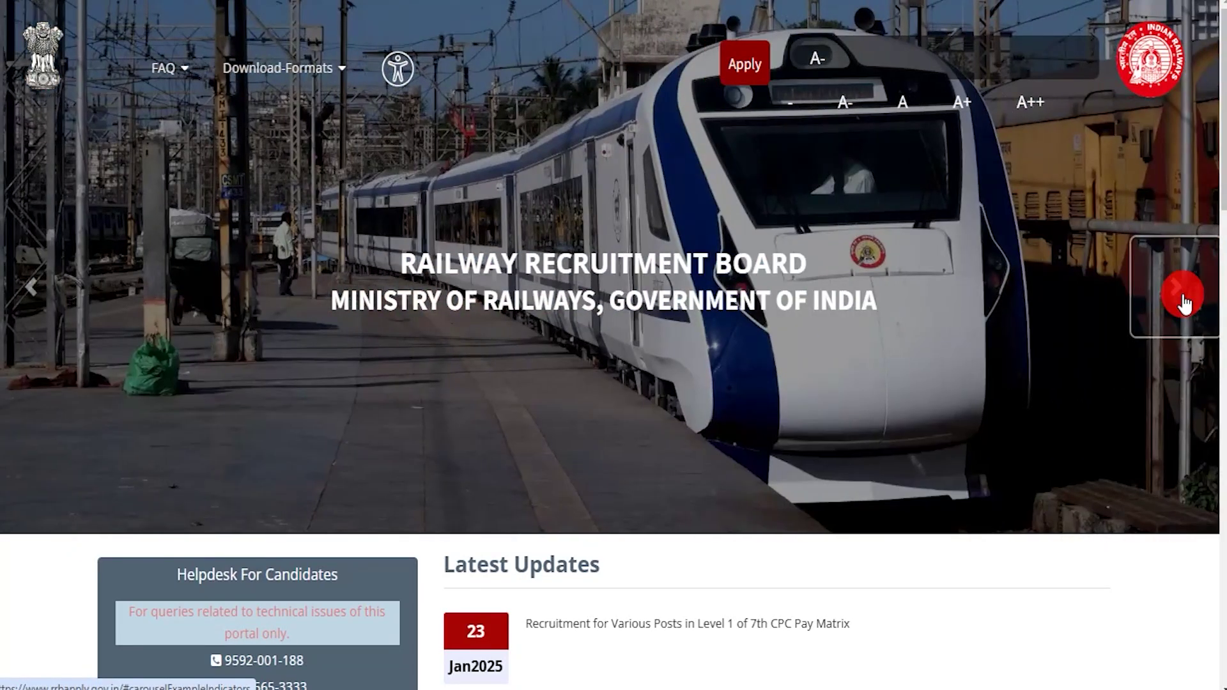
{"action": "left_click", "coordinate": [1184, 300]}
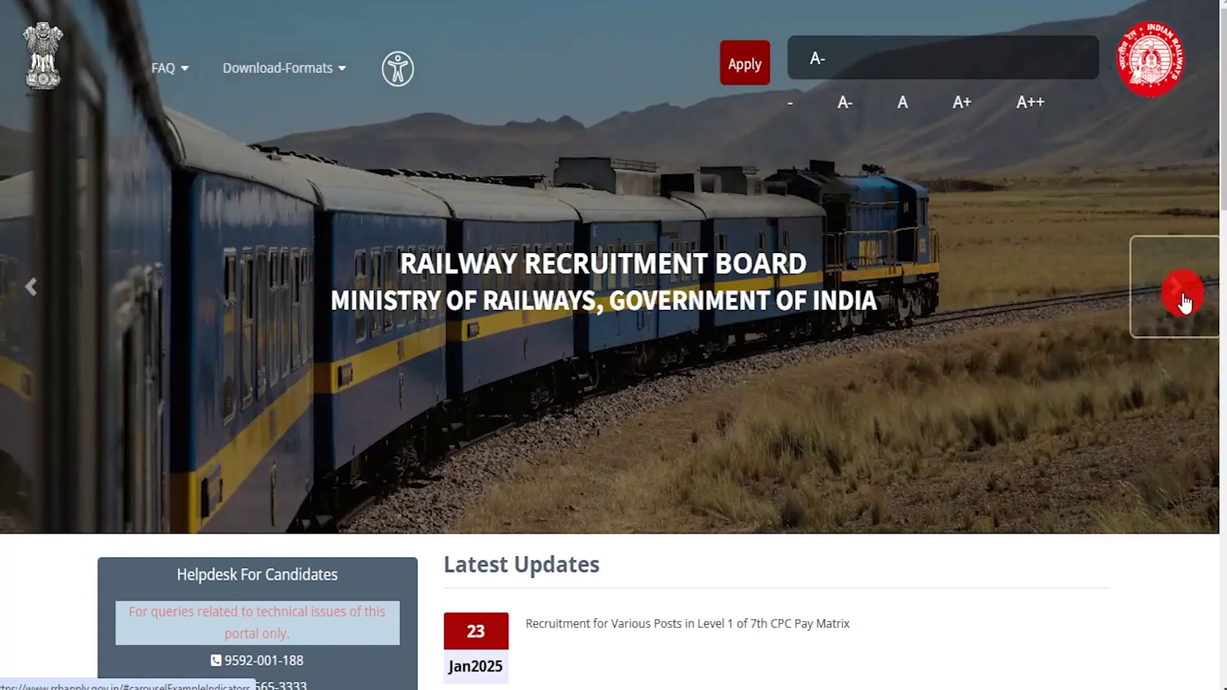
{"action": "left_click", "coordinate": [1183, 301]}
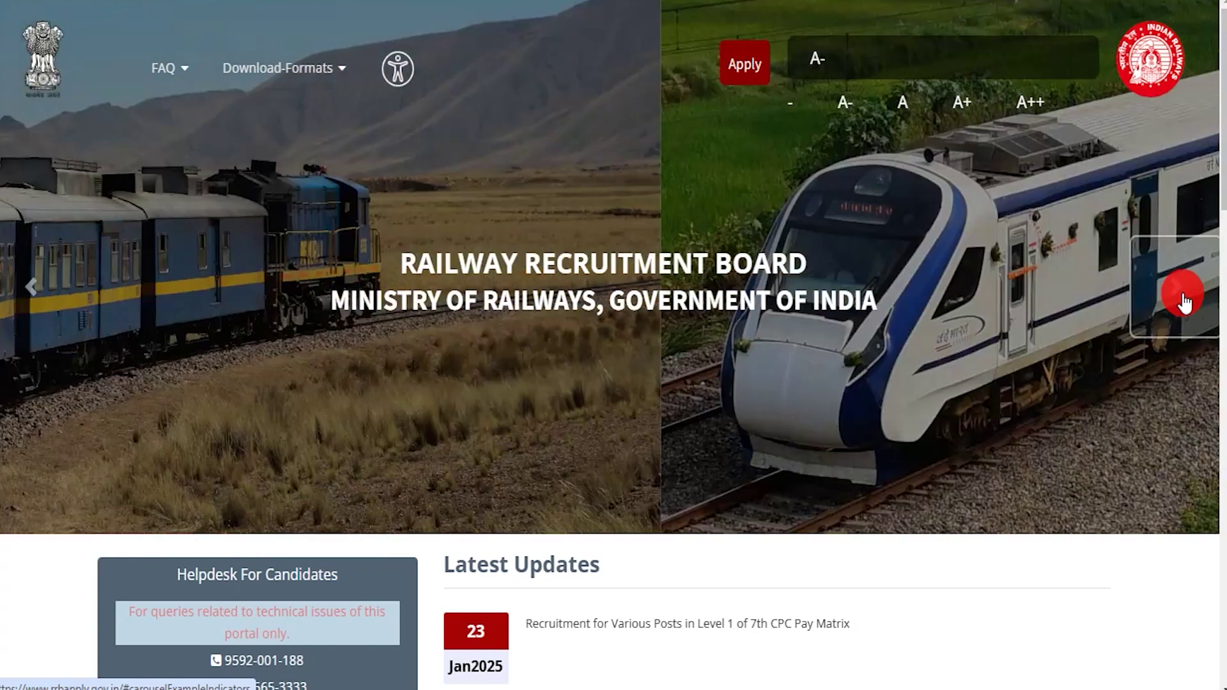
{"action": "left_click", "coordinate": [1184, 301]}
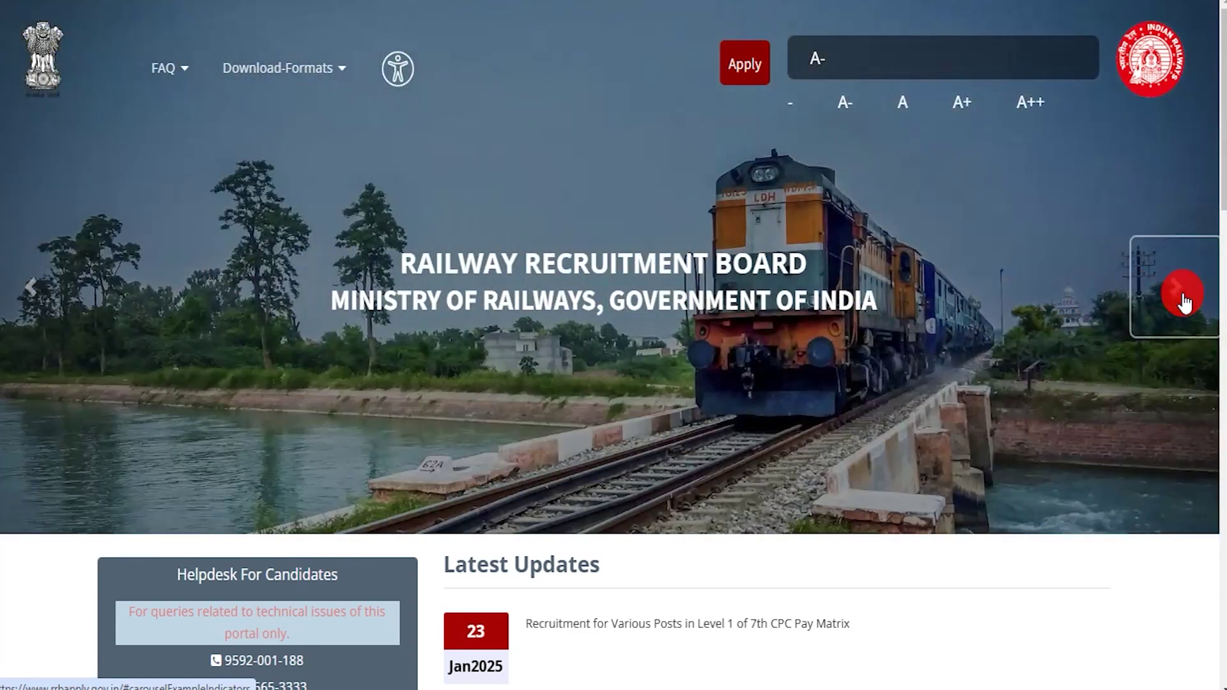
{"action": "left_click", "coordinate": [1184, 301]}
{"action": "left_click", "coordinate": [1184, 301]}
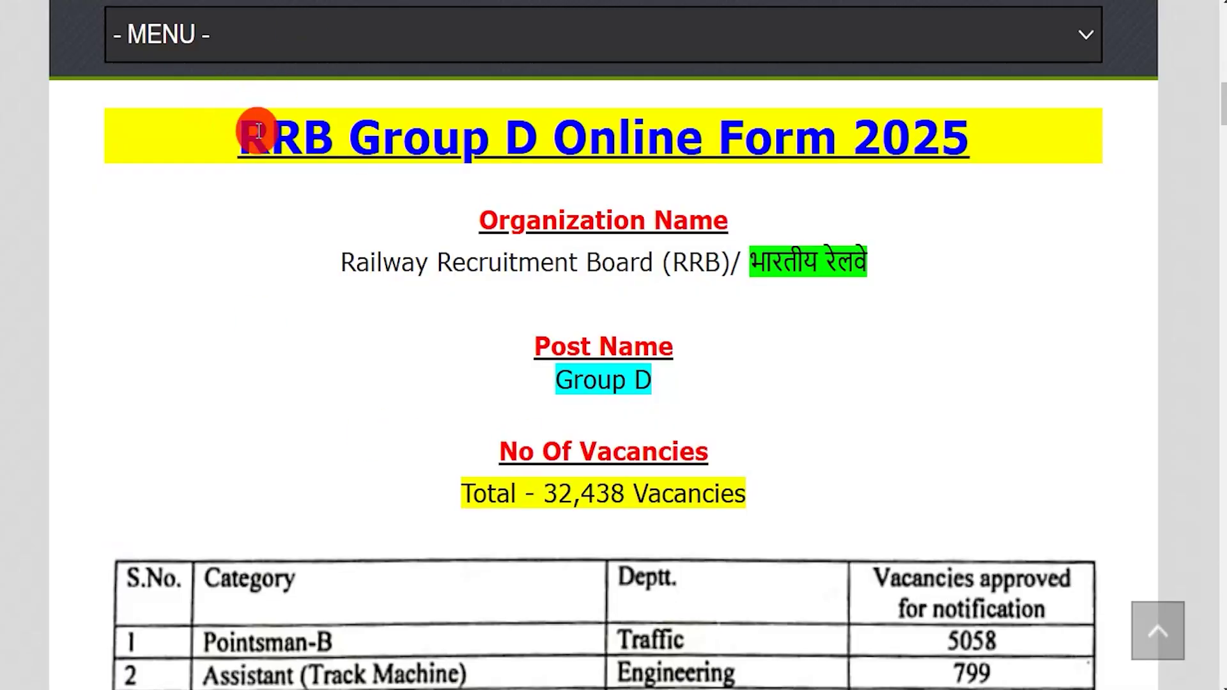
Step: Highlight the RRB Group D Online Form 2025 title, Railway Recruitment Board, Group D post and 32,438 vacancies
{"action": "left_click_drag", "start_coordinate": [268, 138], "coordinate": [933, 142]}
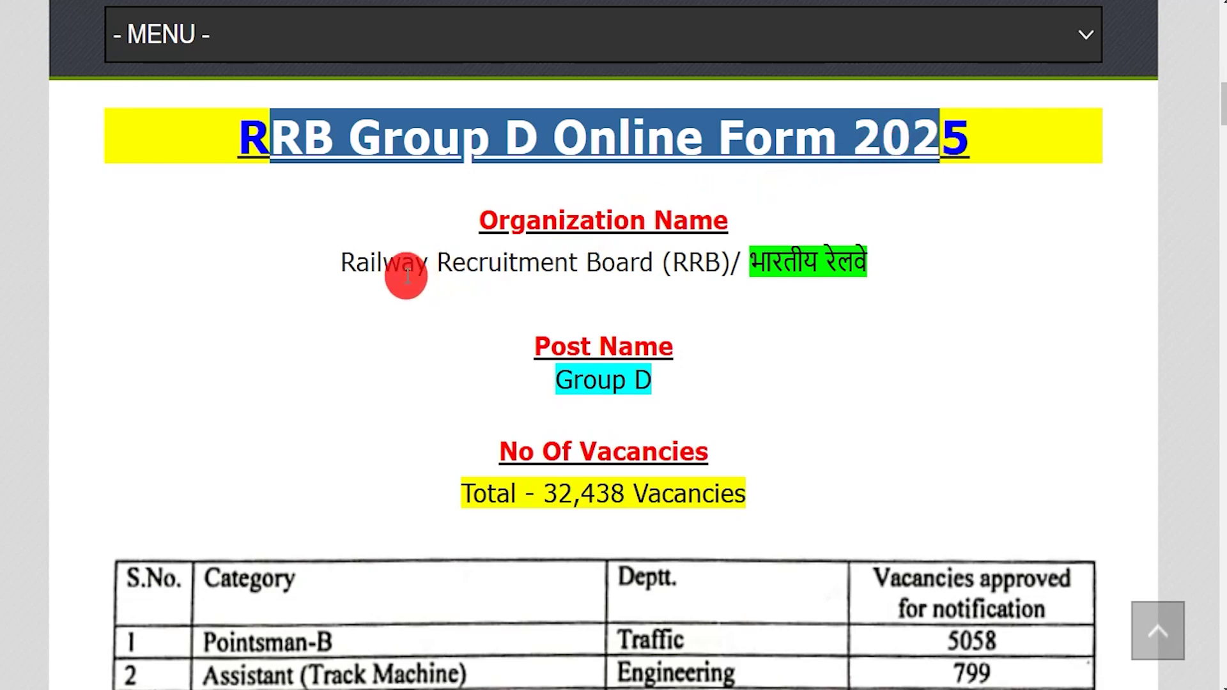
{"action": "left_click_drag", "start_coordinate": [377, 262], "coordinate": [841, 266]}
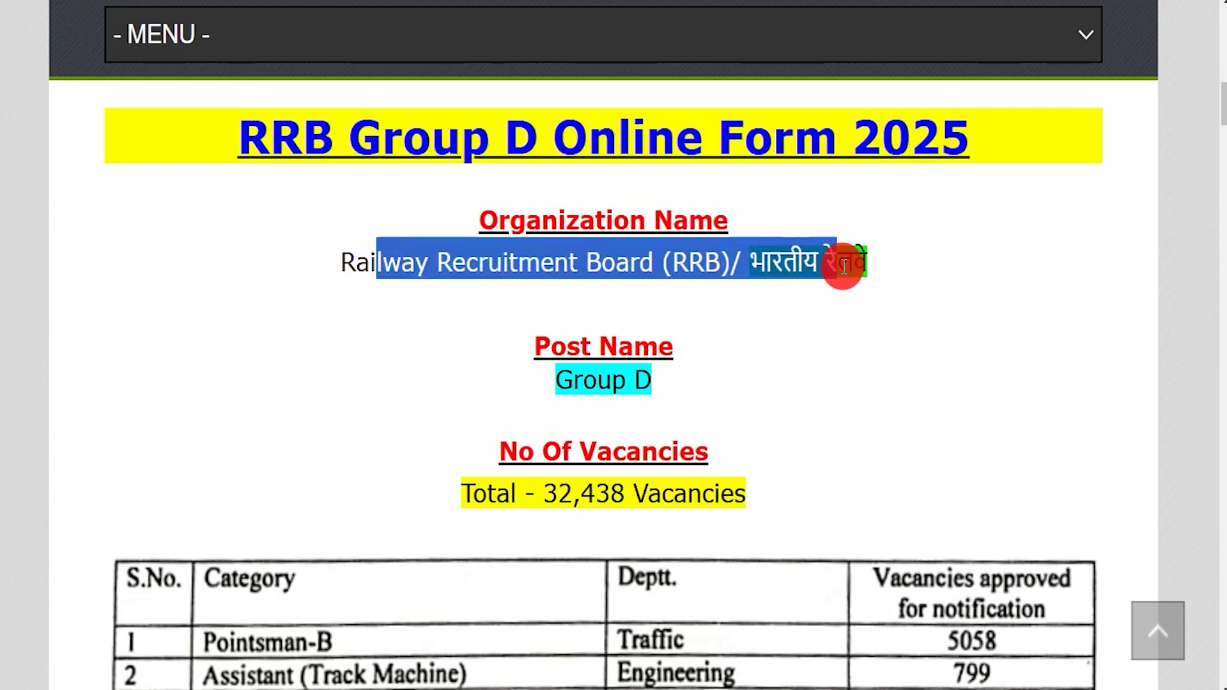
{"action": "left_click_drag", "start_coordinate": [572, 381], "coordinate": [646, 384]}
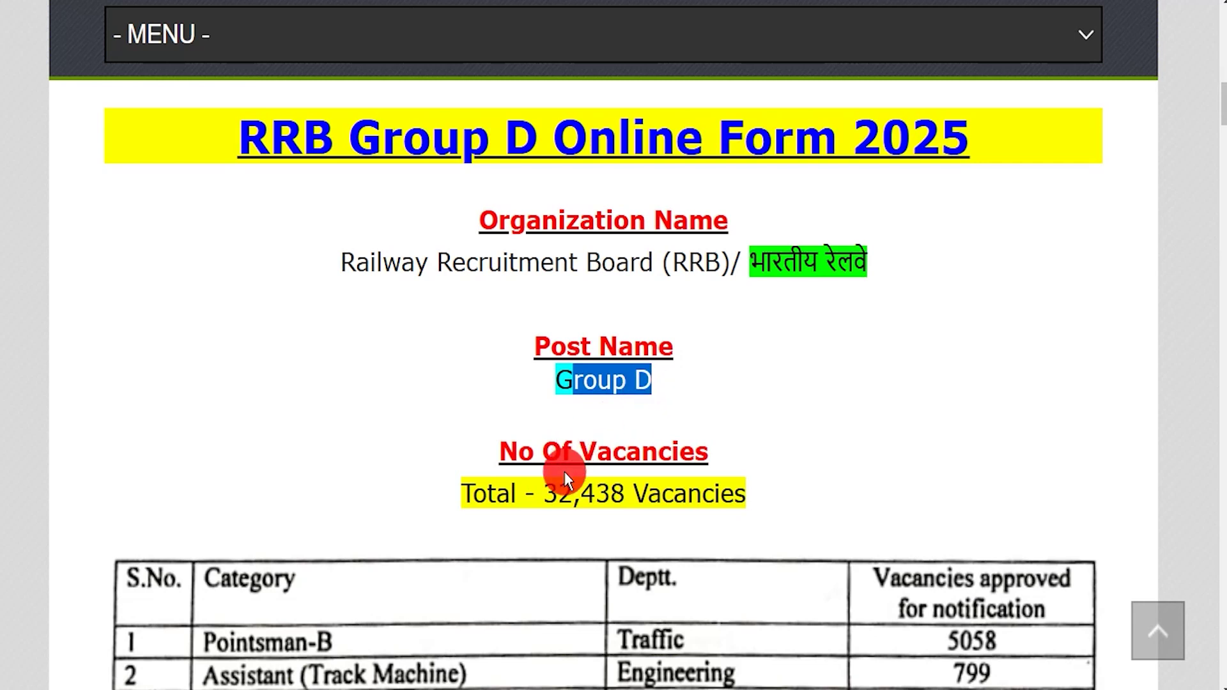
{"action": "left_click_drag", "start_coordinate": [543, 494], "coordinate": [736, 496]}
Step: Scroll down to the dates and highlight the last apply date, 22 February 2025
{"action": "scroll", "coordinate": [735, 496], "scroll_direction": "down", "scroll_amount": 3}
{"action": "scroll", "coordinate": [652, 469], "scroll_direction": "down", "scroll_amount": 4}
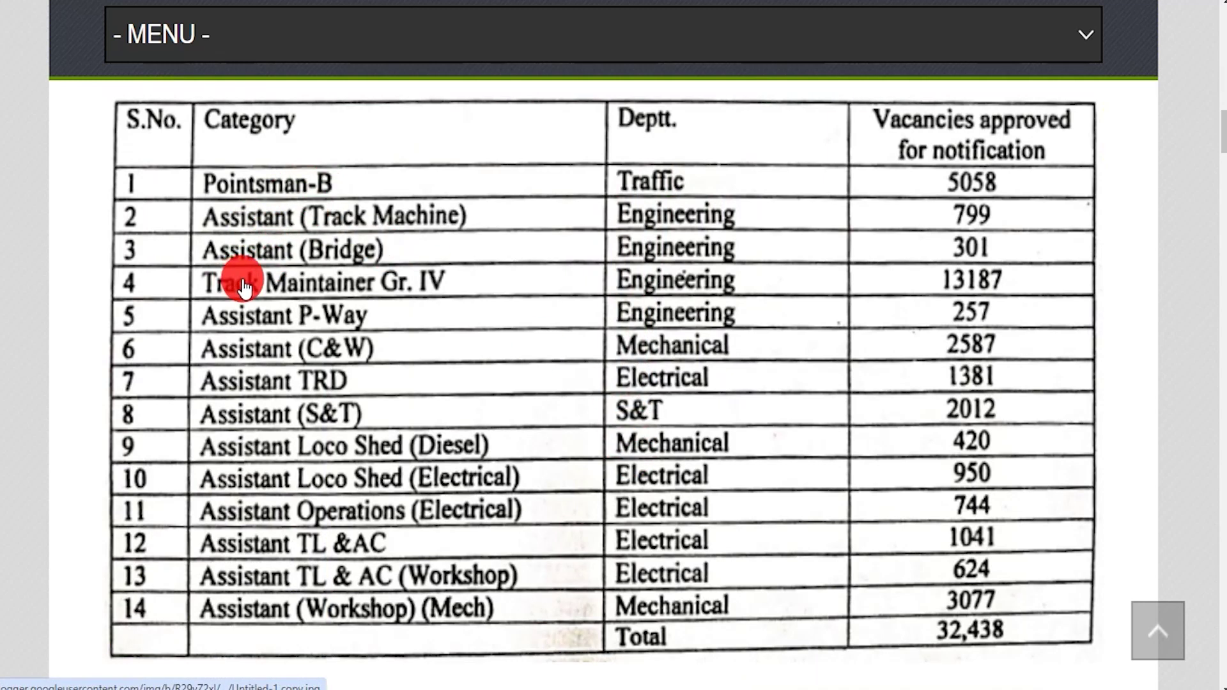
{"action": "scroll", "coordinate": [511, 422], "scroll_direction": "down", "scroll_amount": 1}
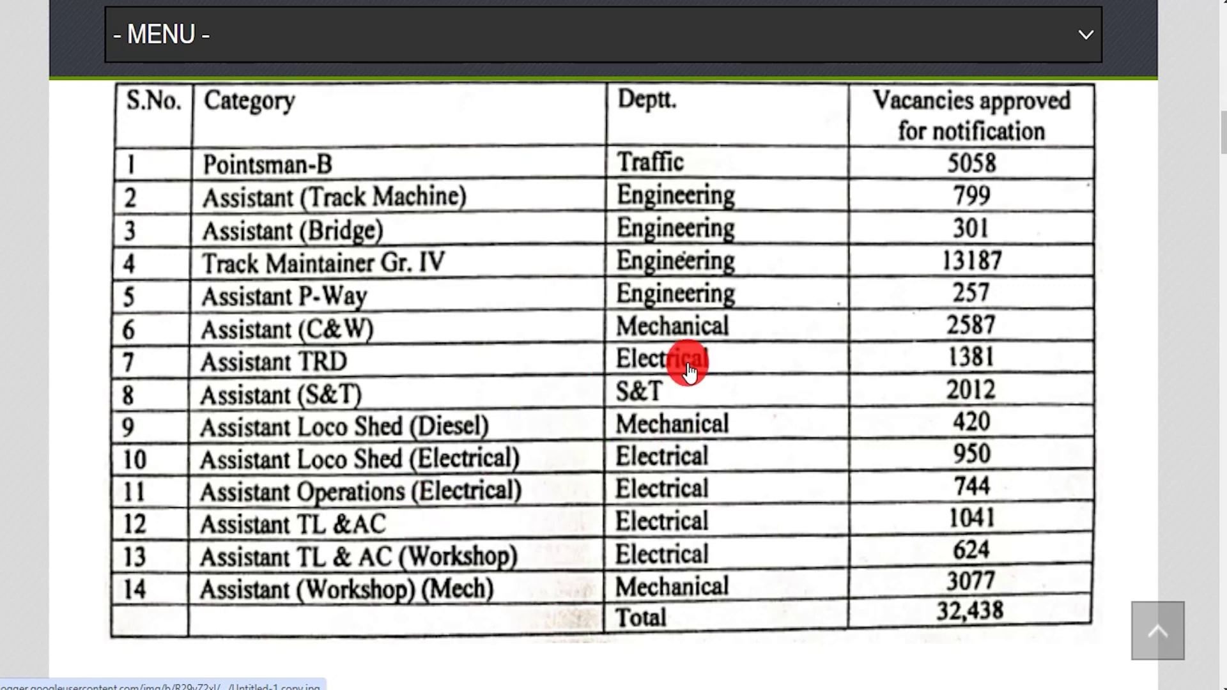
{"action": "scroll", "coordinate": [684, 358], "scroll_direction": "down", "scroll_amount": 7}
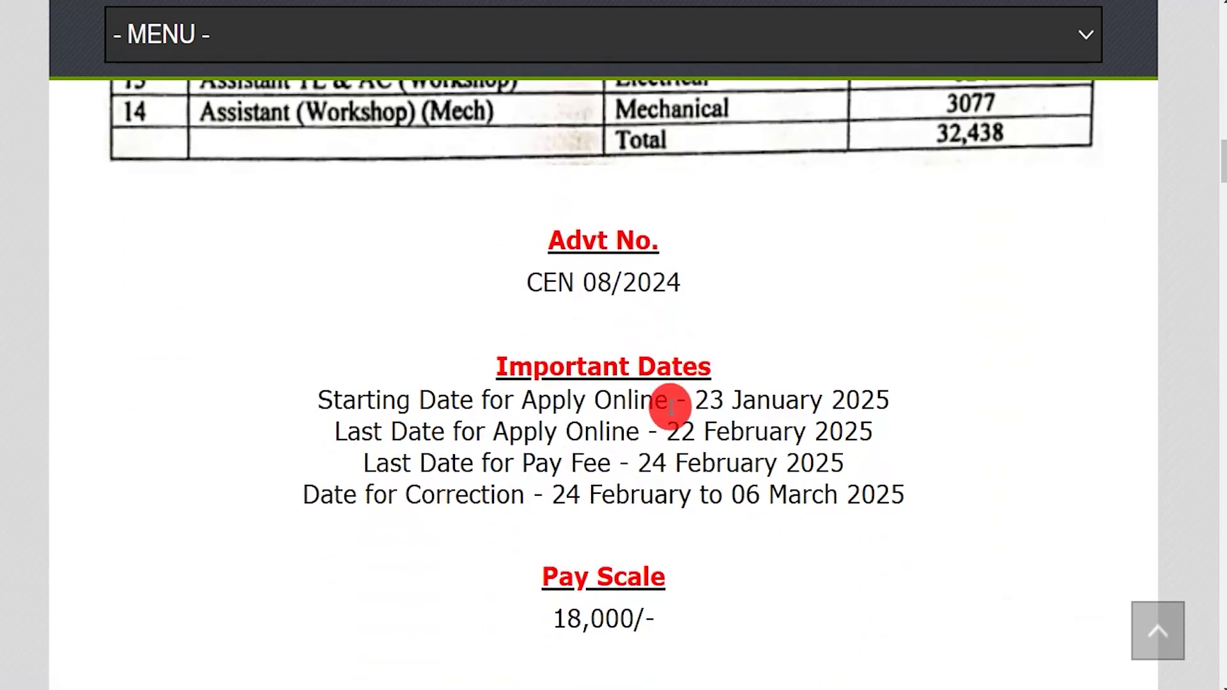
{"action": "left_click_drag", "start_coordinate": [662, 431], "coordinate": [873, 432]}
{"action": "scroll", "coordinate": [678, 466], "scroll_direction": "down", "scroll_amount": 3}
{"action": "scroll", "coordinate": [679, 467], "scroll_direction": "down", "scroll_amount": 2}
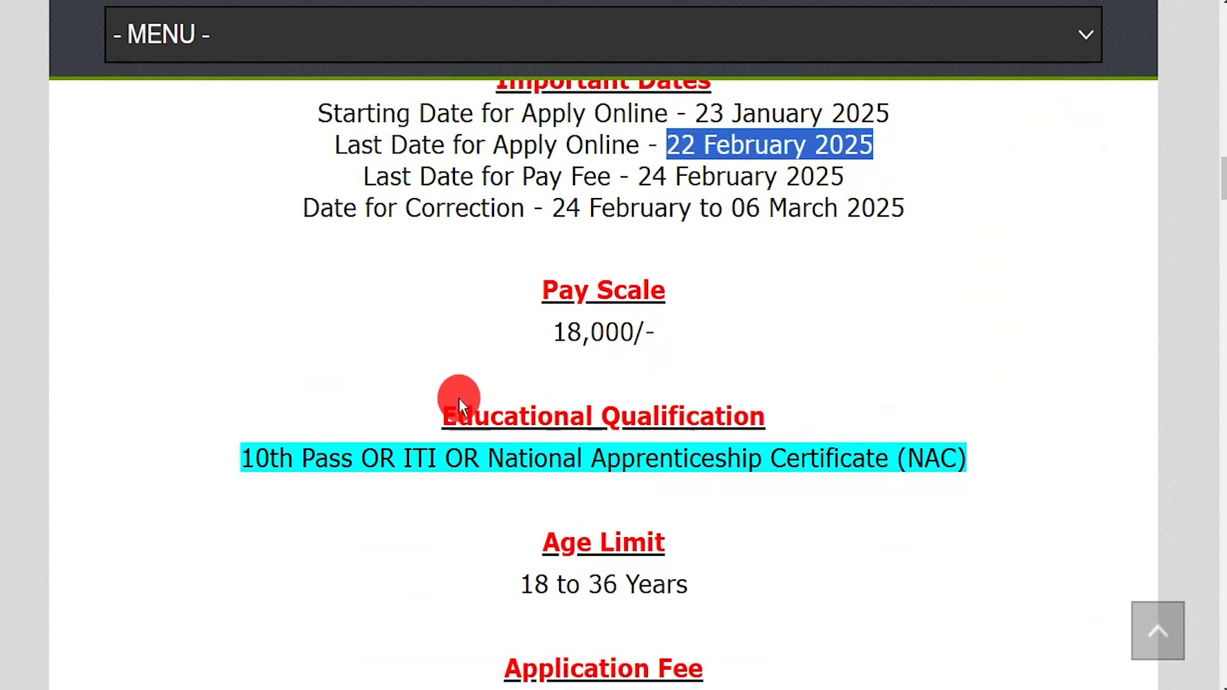
{"action": "left_click_drag", "start_coordinate": [269, 458], "coordinate": [876, 460]}
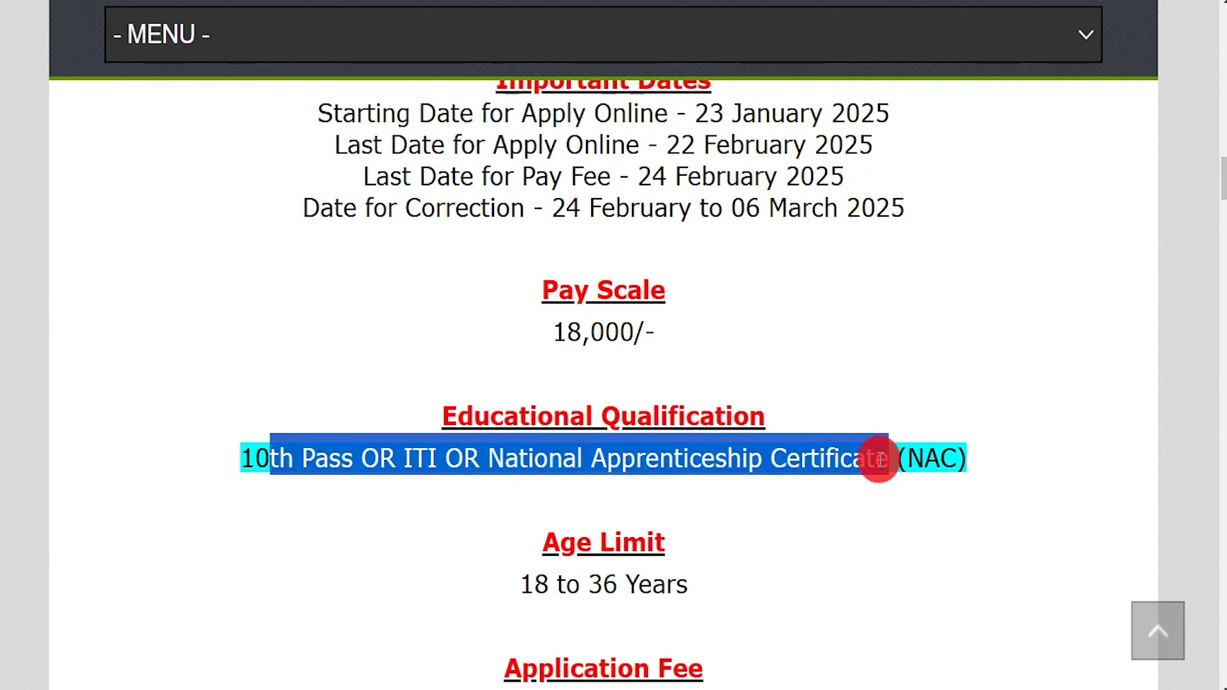
Step: Scroll to Important Links and select the Official Notification Pdf link
{"action": "scroll", "coordinate": [665, 465], "scroll_direction": "down", "scroll_amount": 1}
{"action": "scroll", "coordinate": [611, 441], "scroll_direction": "down", "scroll_amount": 5}
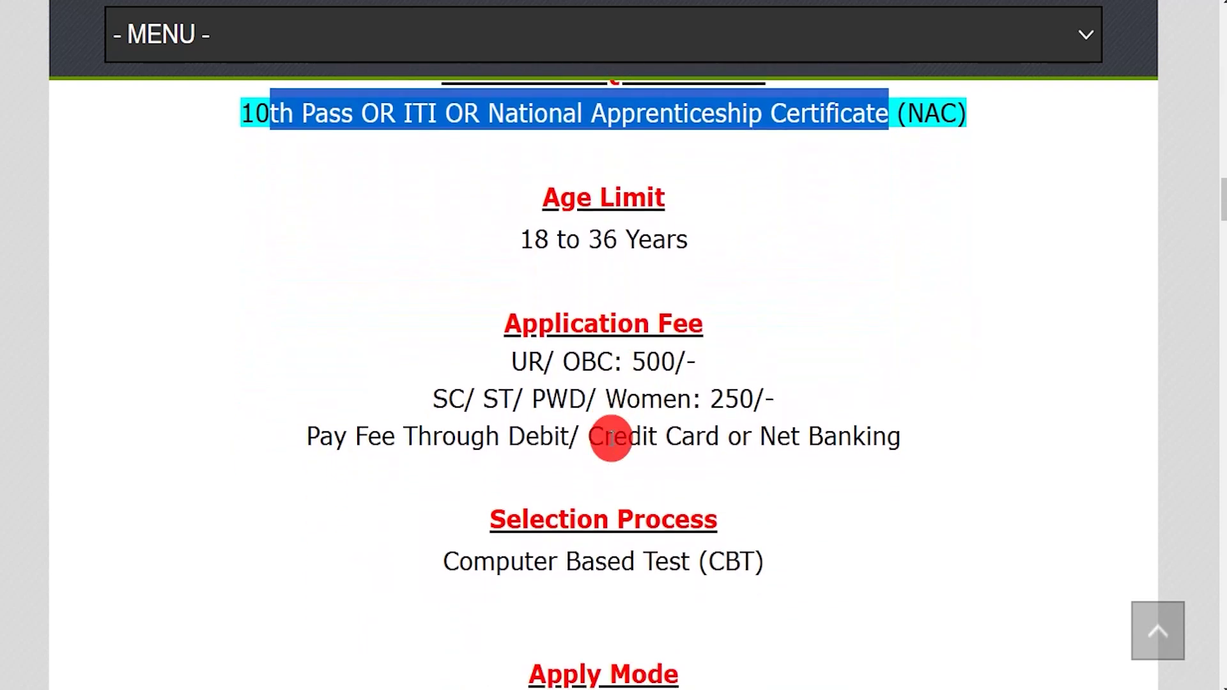
{"action": "scroll", "coordinate": [612, 445], "scroll_direction": "down", "scroll_amount": 5}
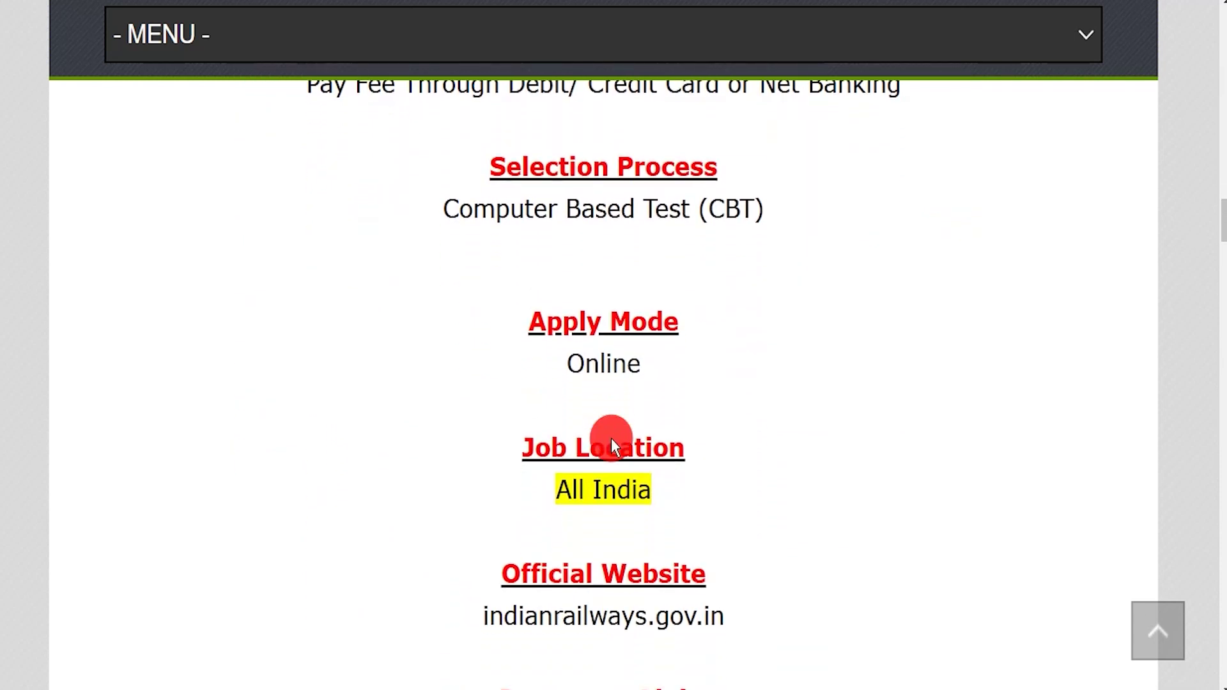
{"action": "scroll", "coordinate": [551, 505], "scroll_direction": "down", "scroll_amount": 1}
{"action": "left_click_drag", "start_coordinate": [511, 461], "coordinate": [694, 461]}
{"action": "left_click_drag", "start_coordinate": [441, 504], "coordinate": [708, 503]}
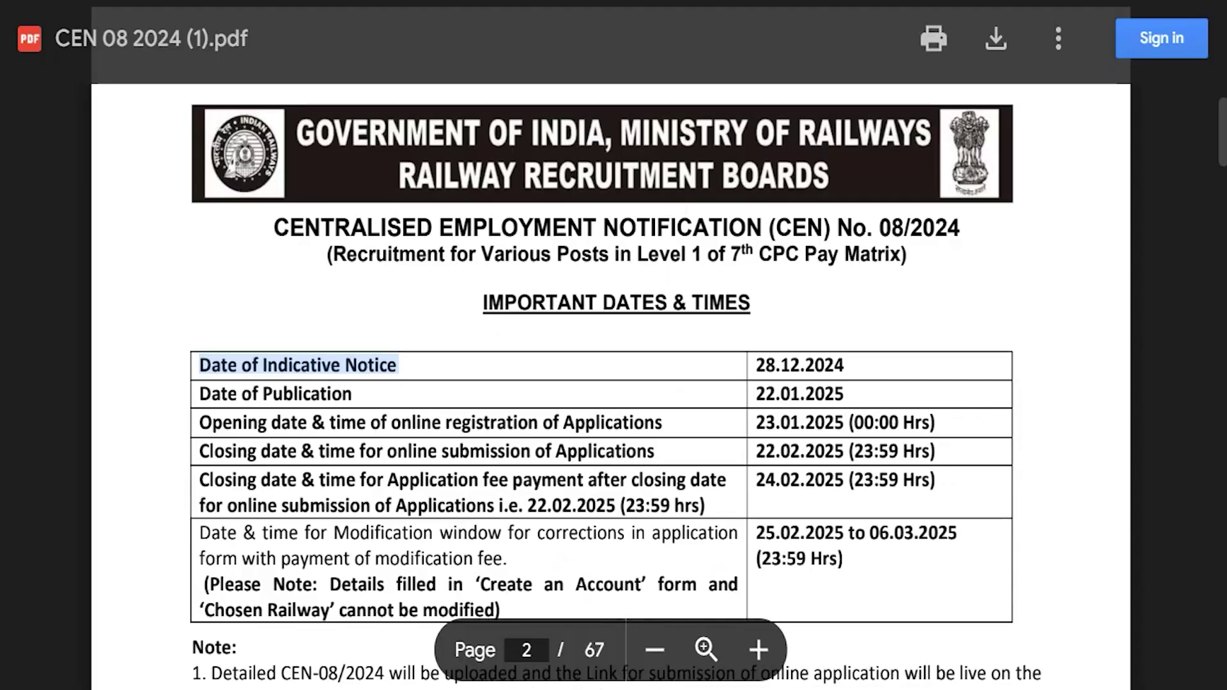
Step: Review the PDF's Important Dates (28.12.2024 notice), the 32438 total vacancies and the age-limit column
{"action": "left_click_drag", "start_coordinate": [495, 305], "coordinate": [709, 304]}
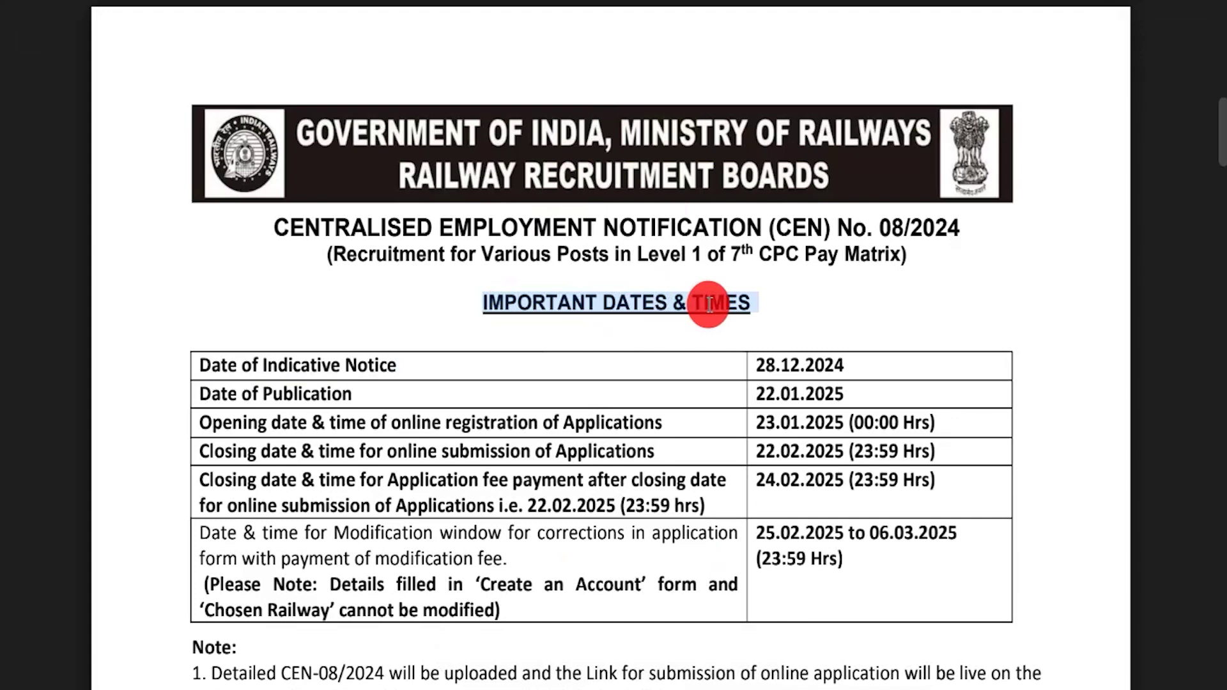
{"action": "left_click_drag", "start_coordinate": [761, 387], "coordinate": [847, 368]}
{"action": "scroll", "coordinate": [614, 455], "scroll_direction": "down", "scroll_amount": 9}
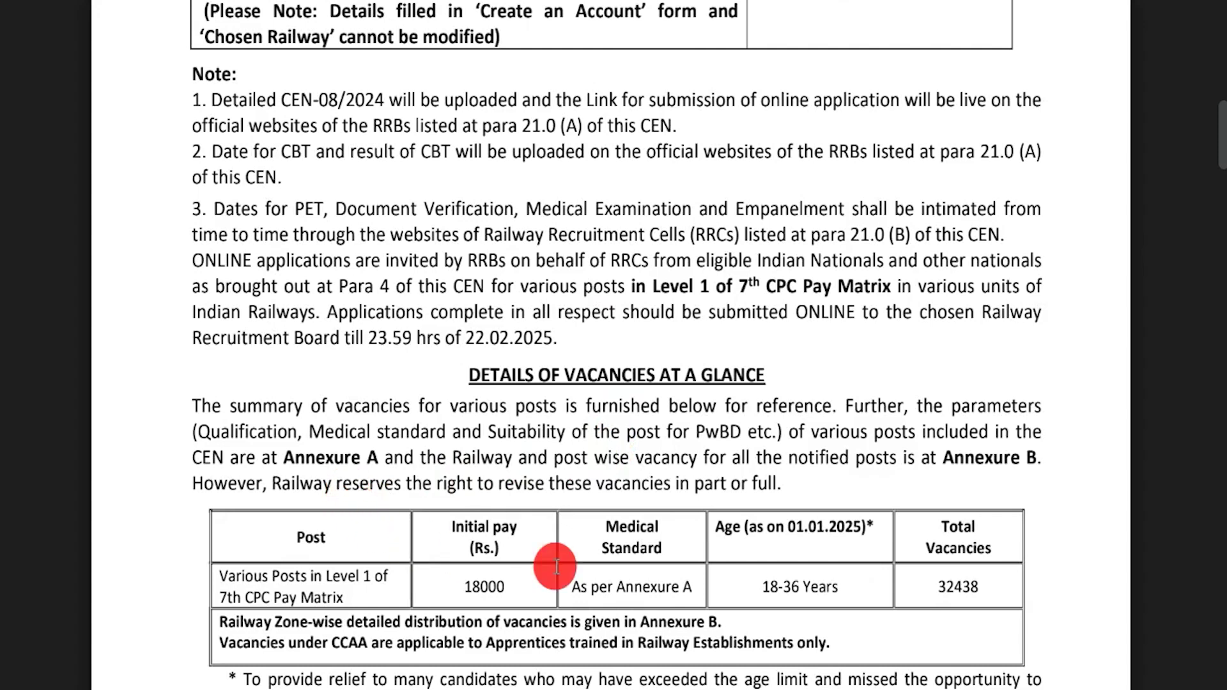
{"action": "left_click_drag", "start_coordinate": [979, 584], "coordinate": [914, 578]}
{"action": "triple_click", "coordinate": [785, 525]}
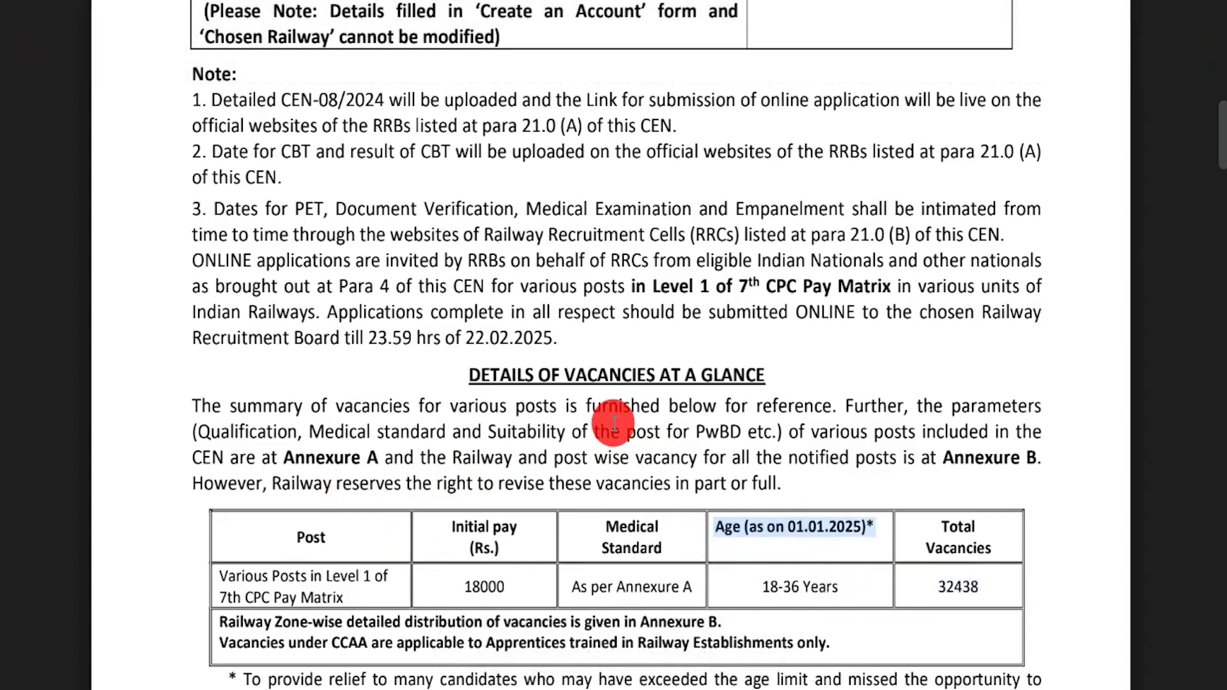
{"action": "scroll", "coordinate": [614, 422], "scroll_direction": "down", "scroll_amount": 10}
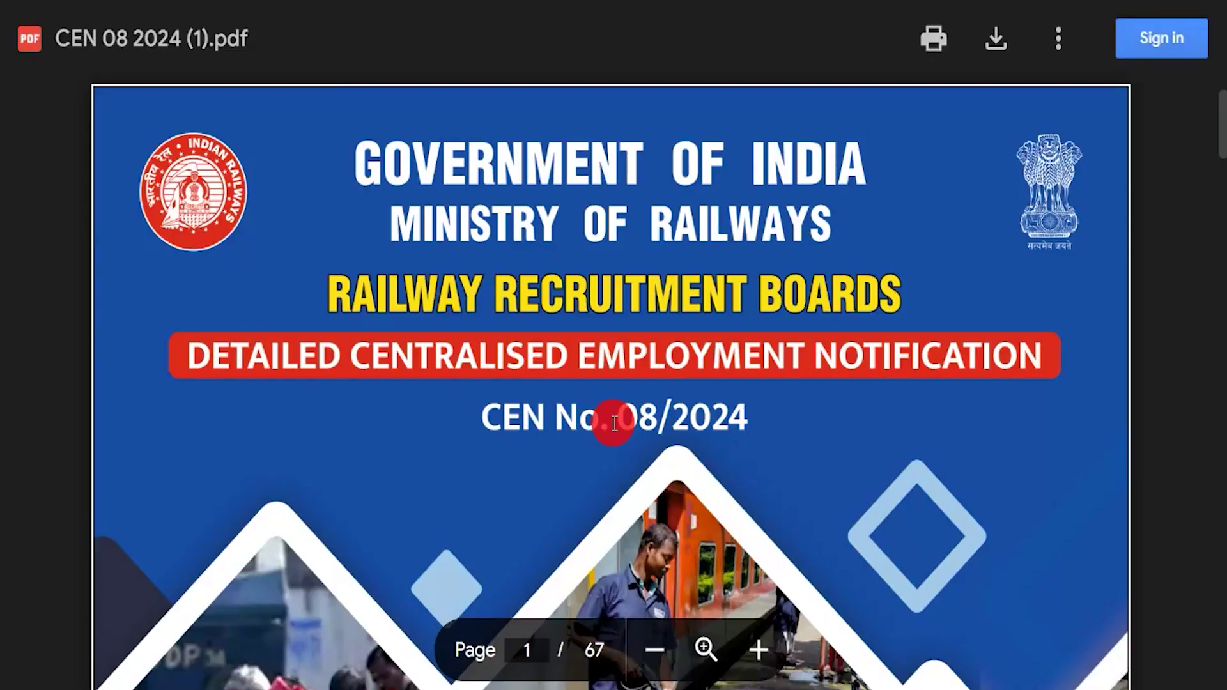
{"action": "scroll", "coordinate": [613, 424], "scroll_direction": "down", "scroll_amount": 14}
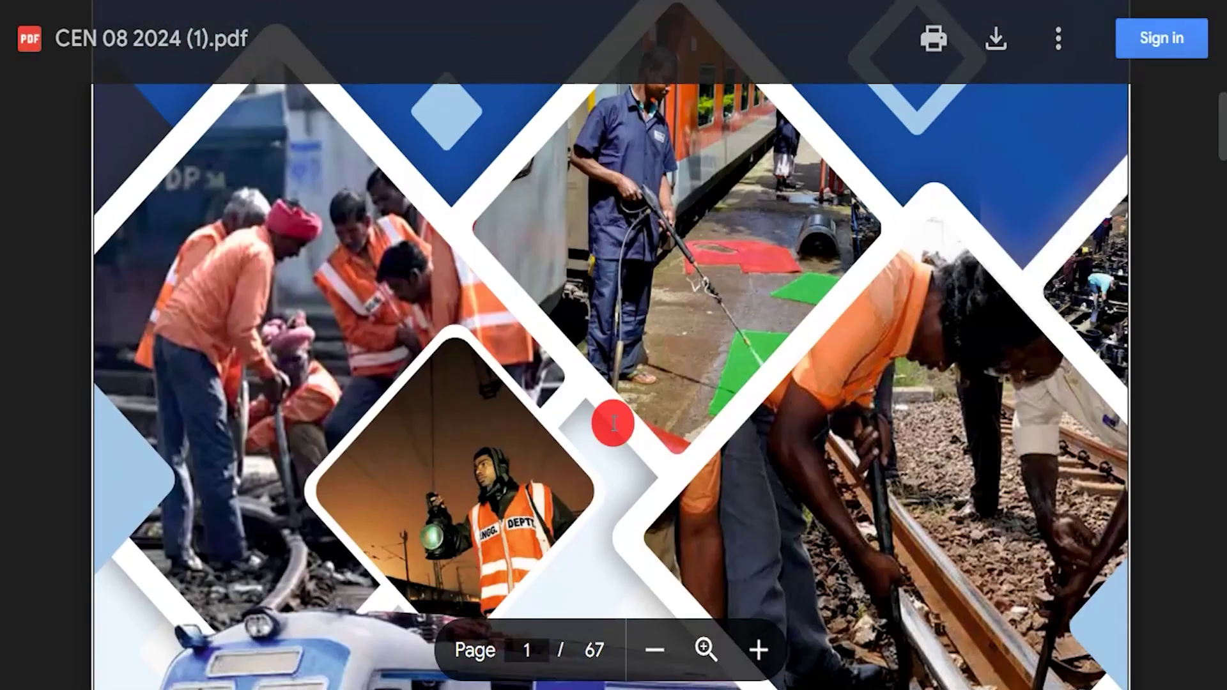
{"action": "scroll", "coordinate": [613, 423], "scroll_direction": "down", "scroll_amount": 10}
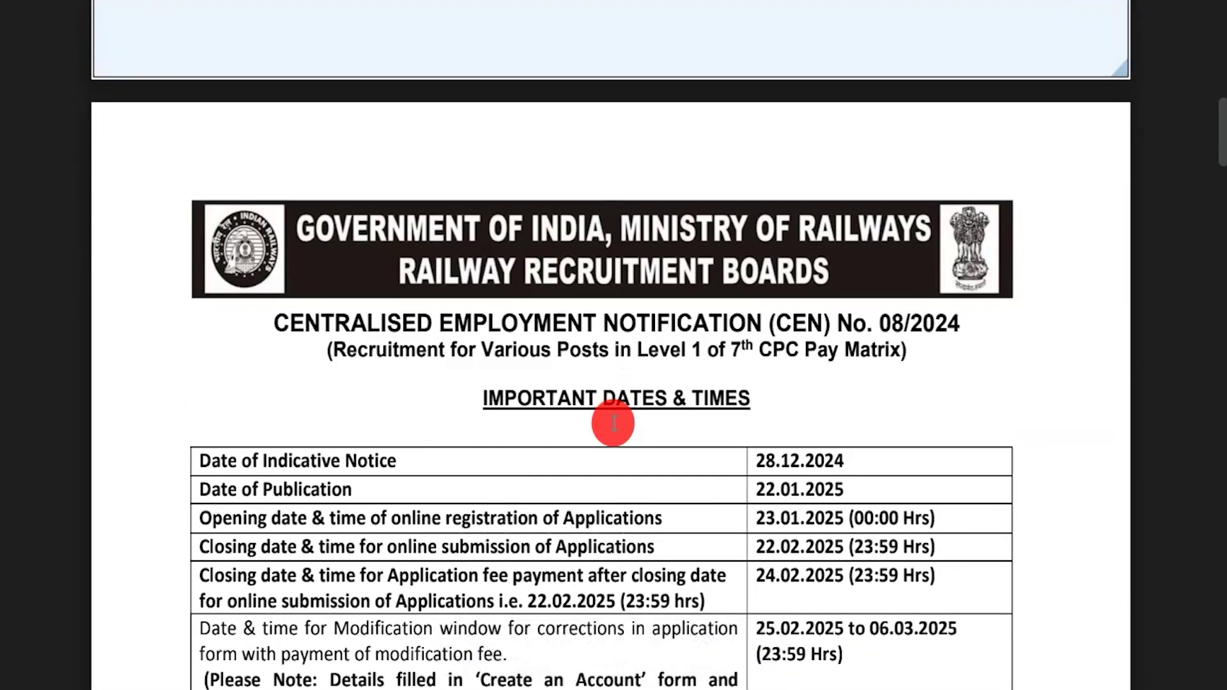
{"action": "scroll", "coordinate": [613, 423], "scroll_direction": "down", "scroll_amount": 3}
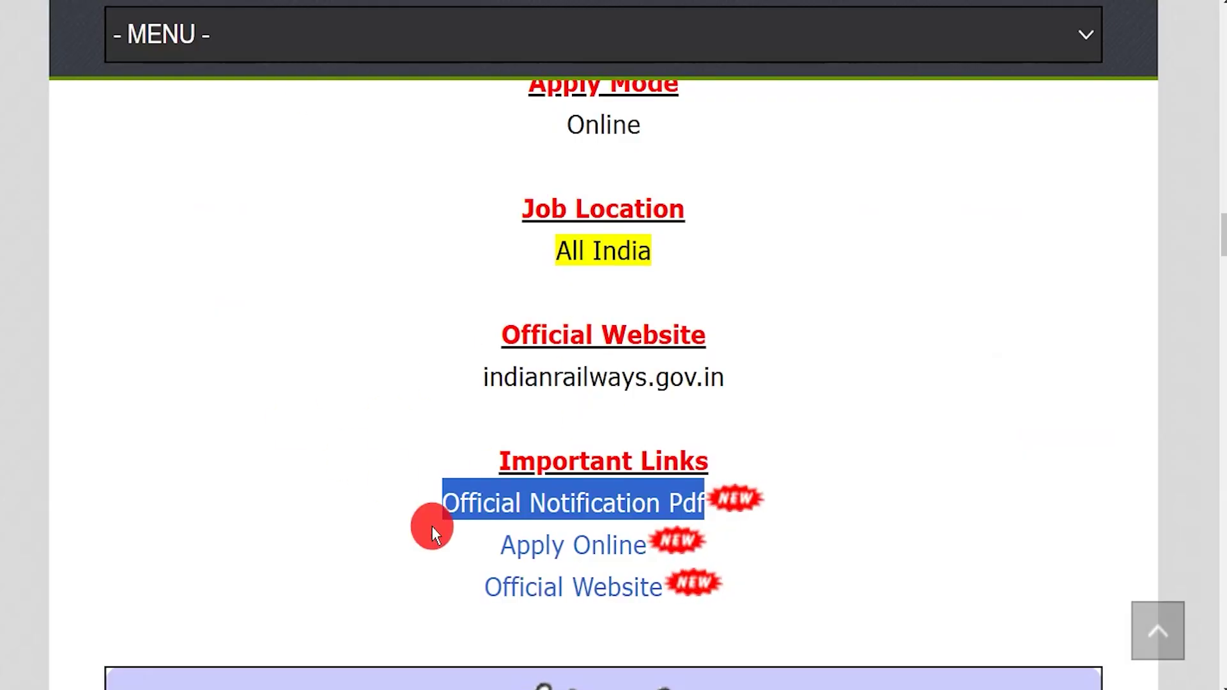
Step: Go from the Apply Online link to the RRB apply portal and show its Apply account options
{"action": "left_click_drag", "start_coordinate": [501, 546], "coordinate": [647, 558]}
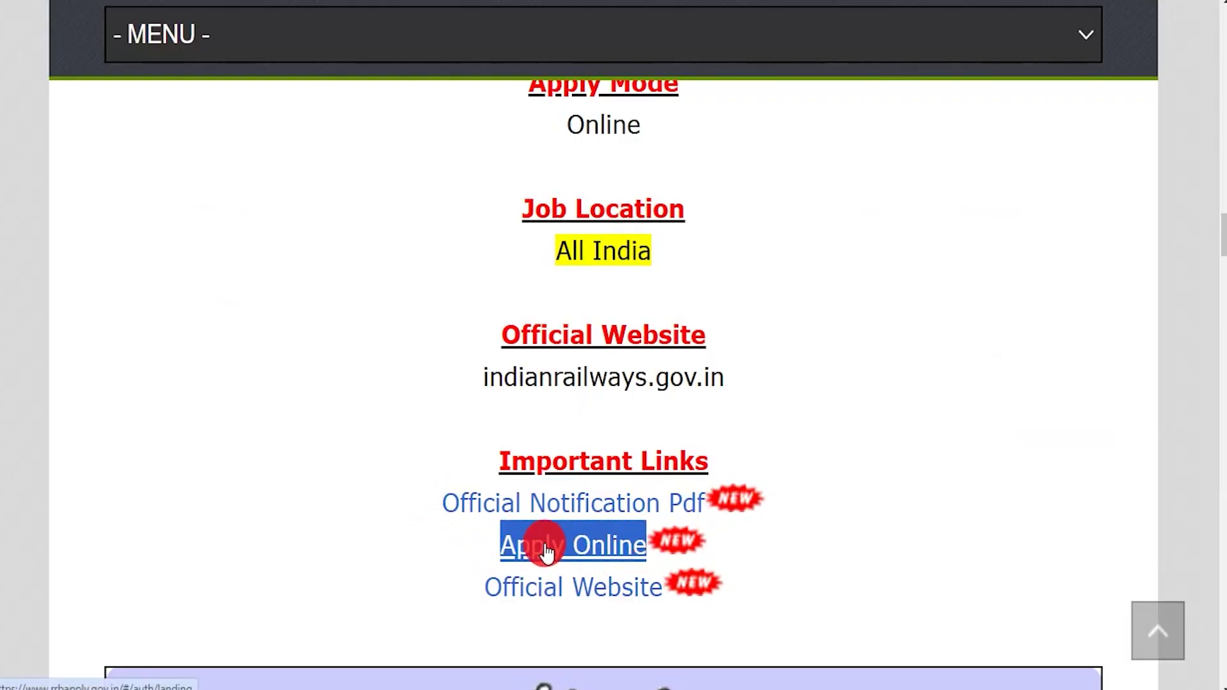
{"action": "left_click", "coordinate": [824, 2]}
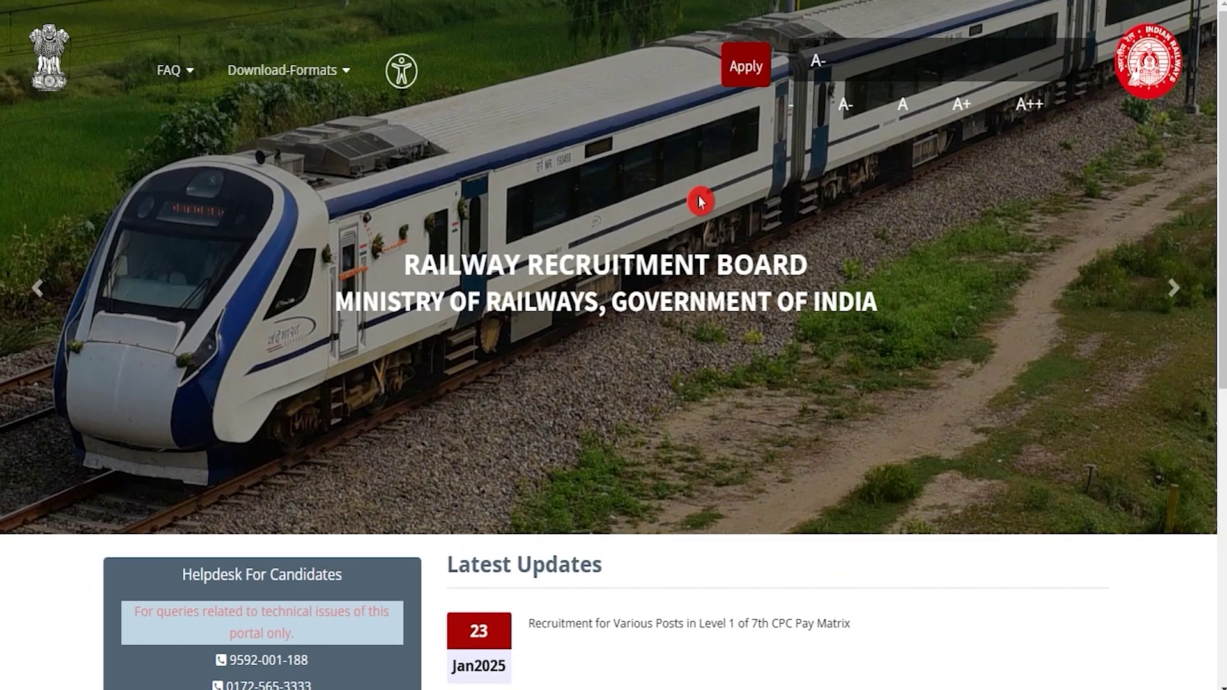
{"action": "left_click", "coordinate": [742, 69]}
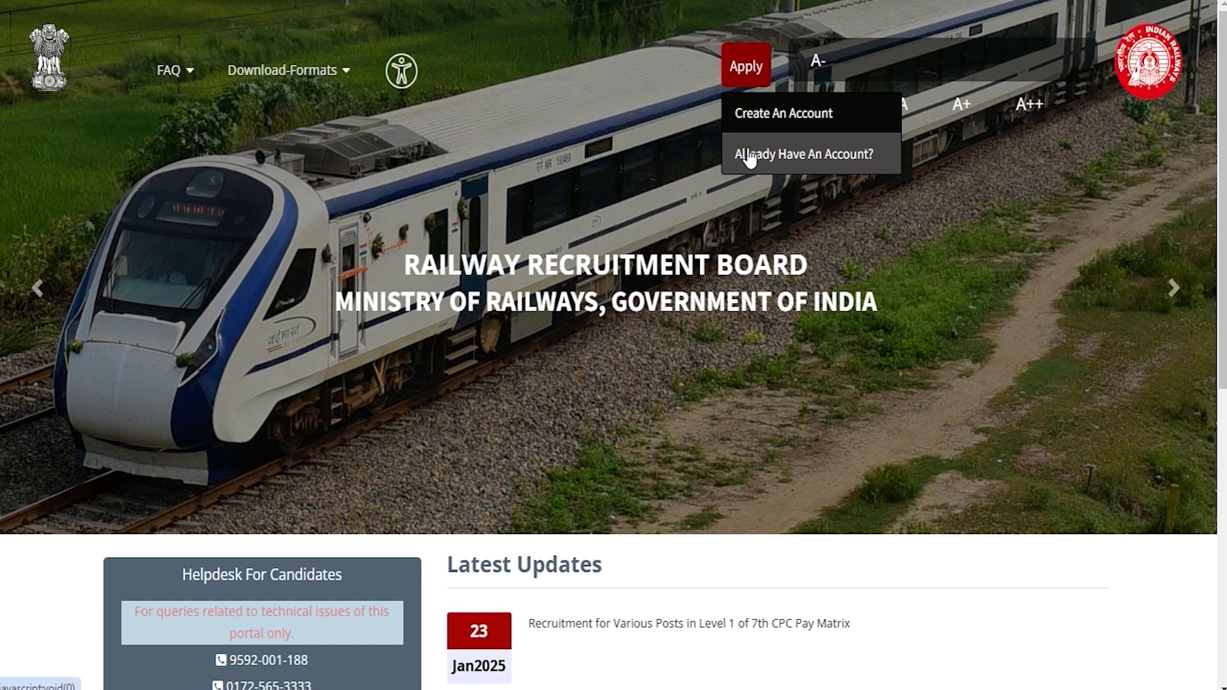
{"action": "left_click", "coordinate": [830, 159]}
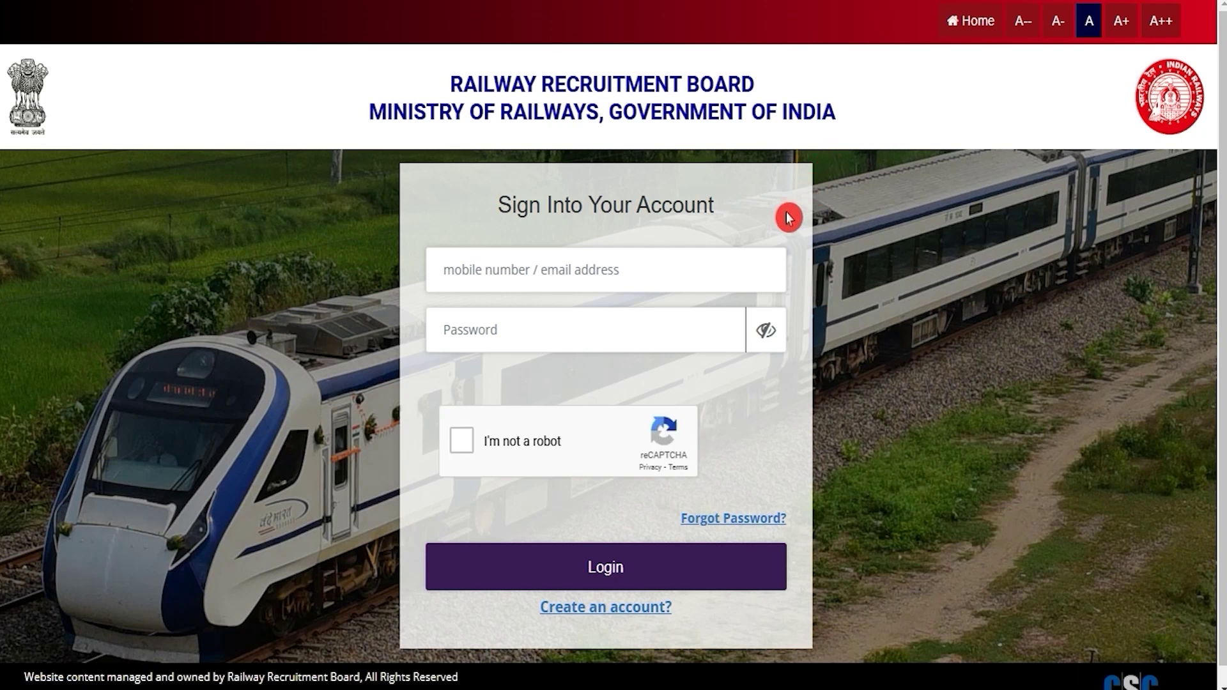
{"action": "left_click", "coordinate": [525, 274]}
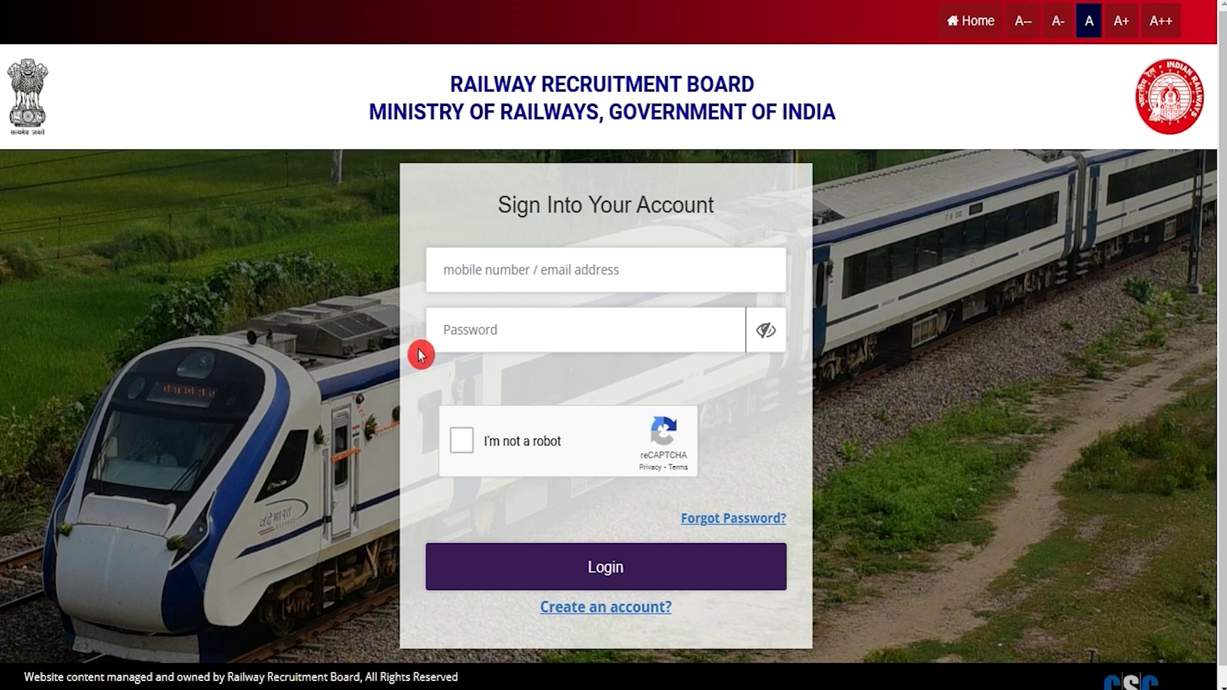
{"action": "left_click", "coordinate": [461, 448]}
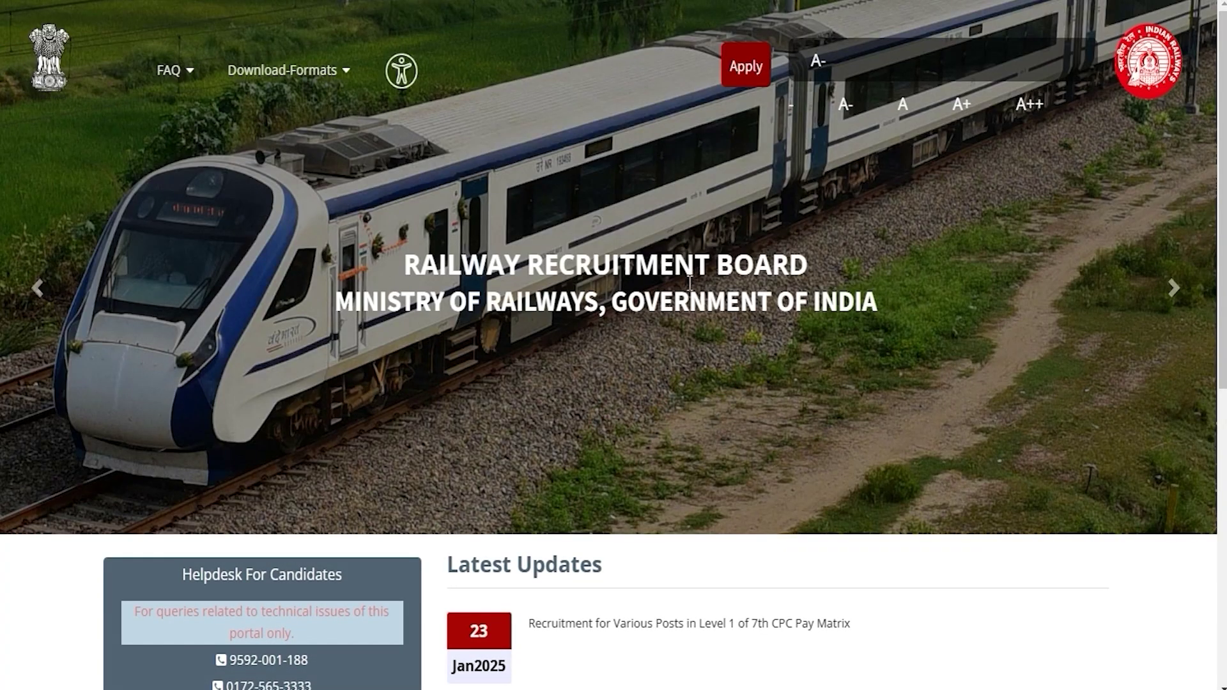
Step: Choose Create An Account from the Apply menu and place the cursor in the Full Name field
{"action": "left_click", "coordinate": [735, 82]}
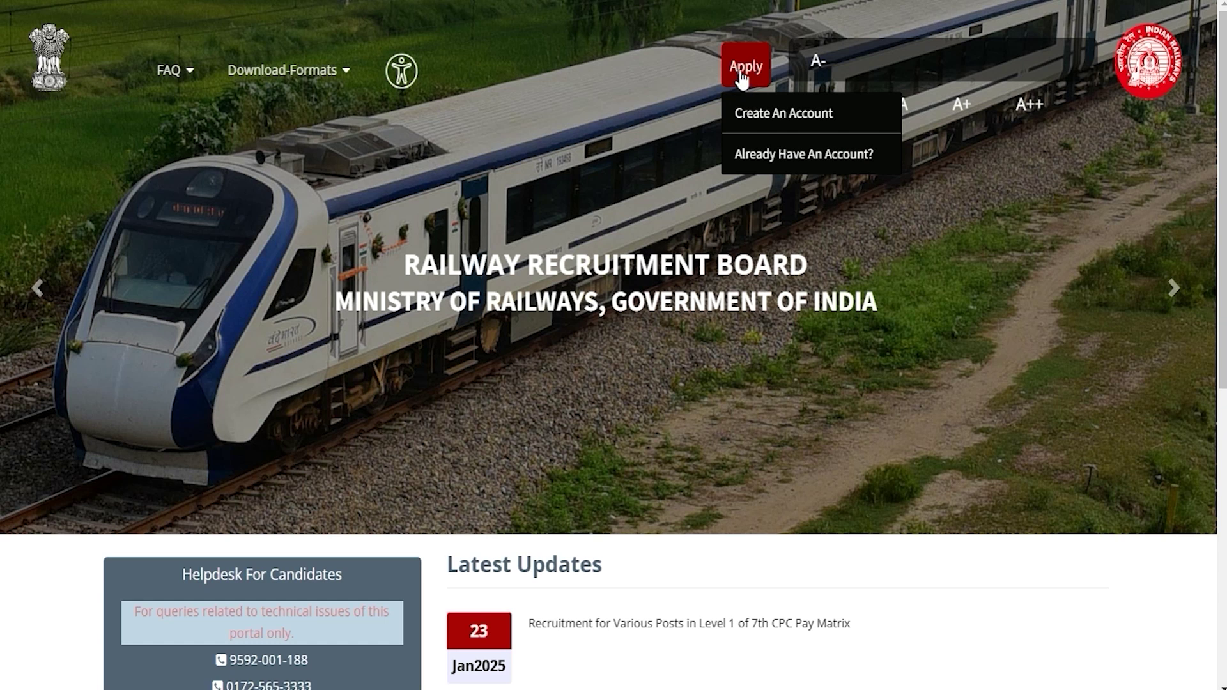
{"action": "left_click", "coordinate": [767, 123]}
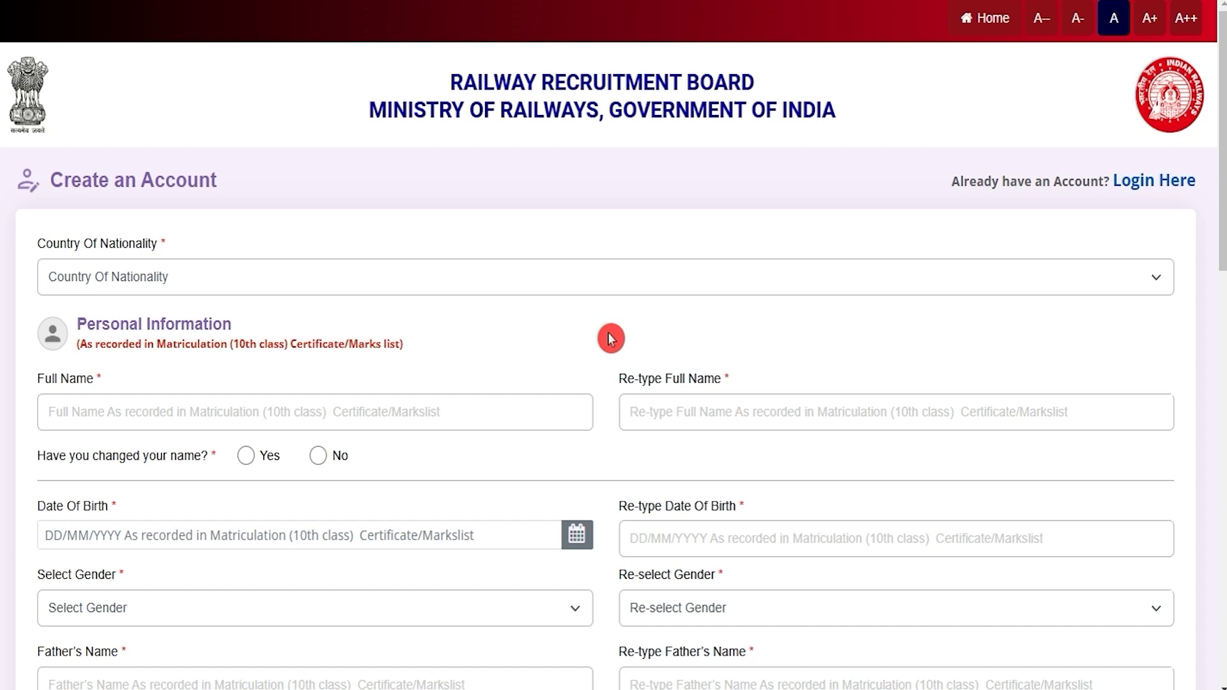
{"action": "left_click", "coordinate": [405, 284]}
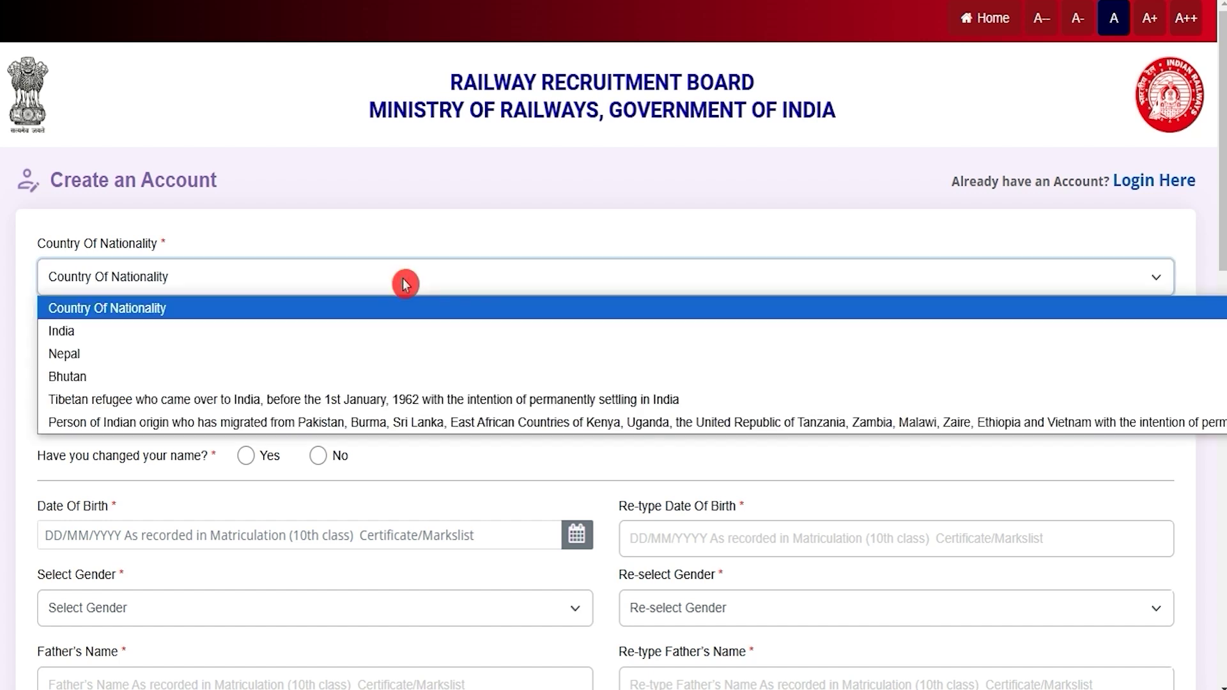
{"action": "left_click", "coordinate": [406, 284]}
{"action": "left_click", "coordinate": [318, 408]}
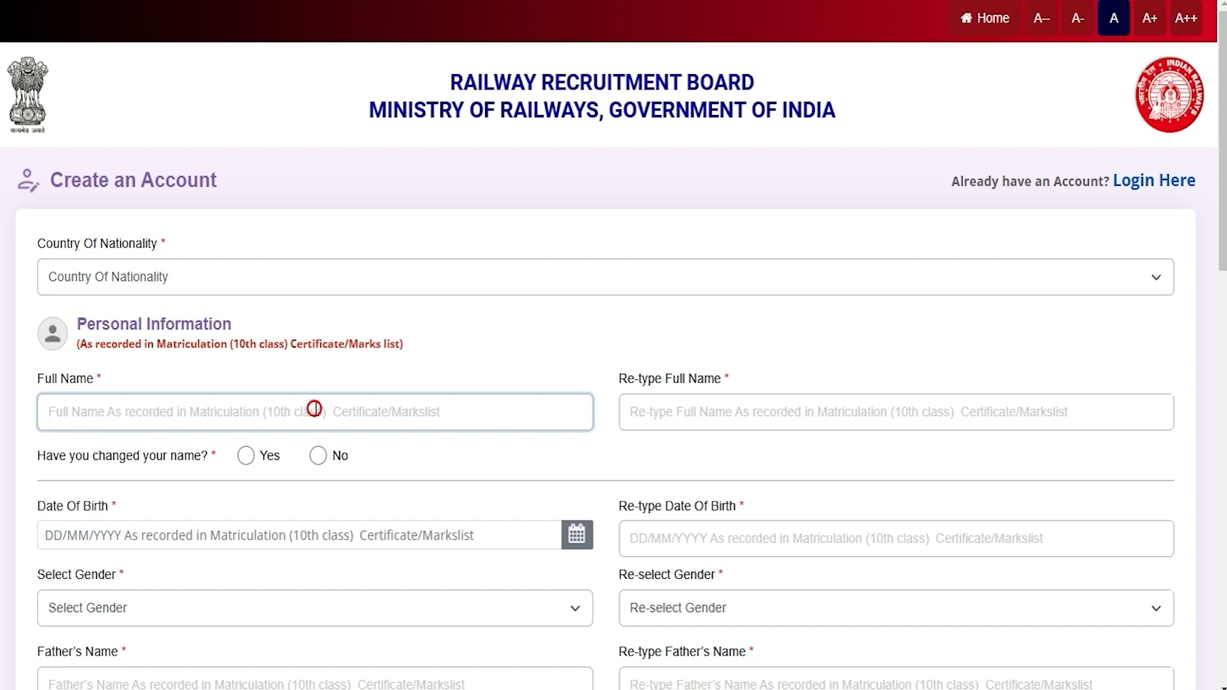
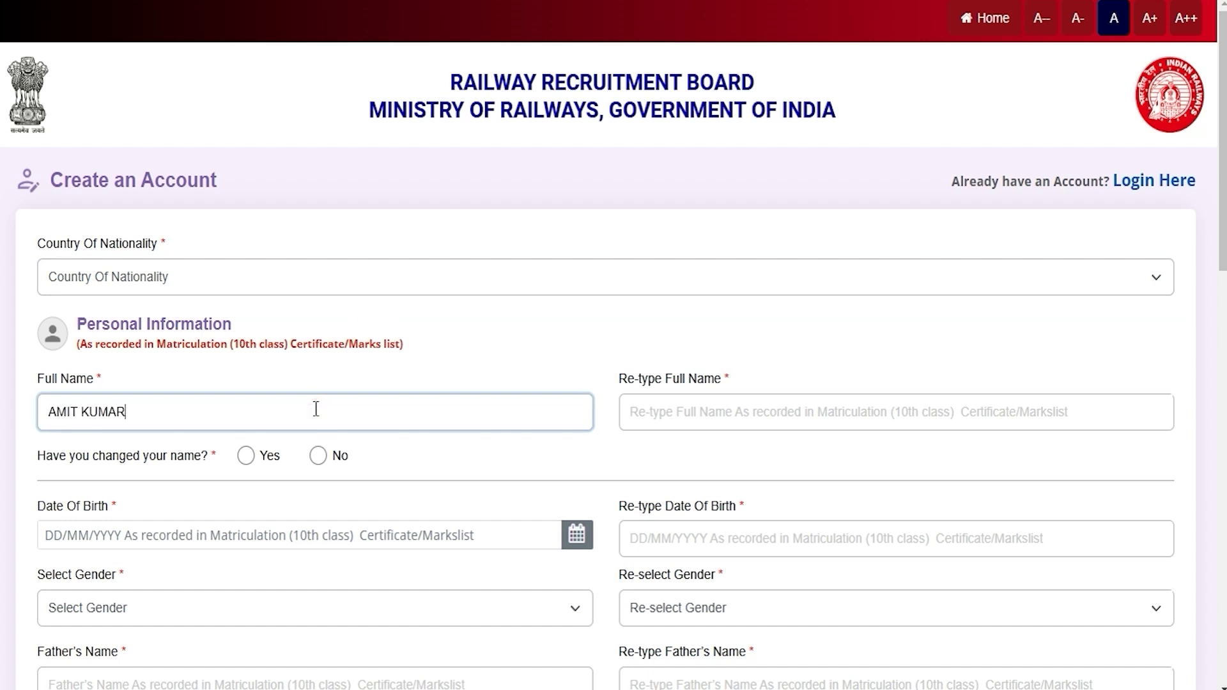
Step: Enter the applicant's full name in both Full Name and Re-type Full Name
{"action": "left_click", "coordinate": [646, 413]}
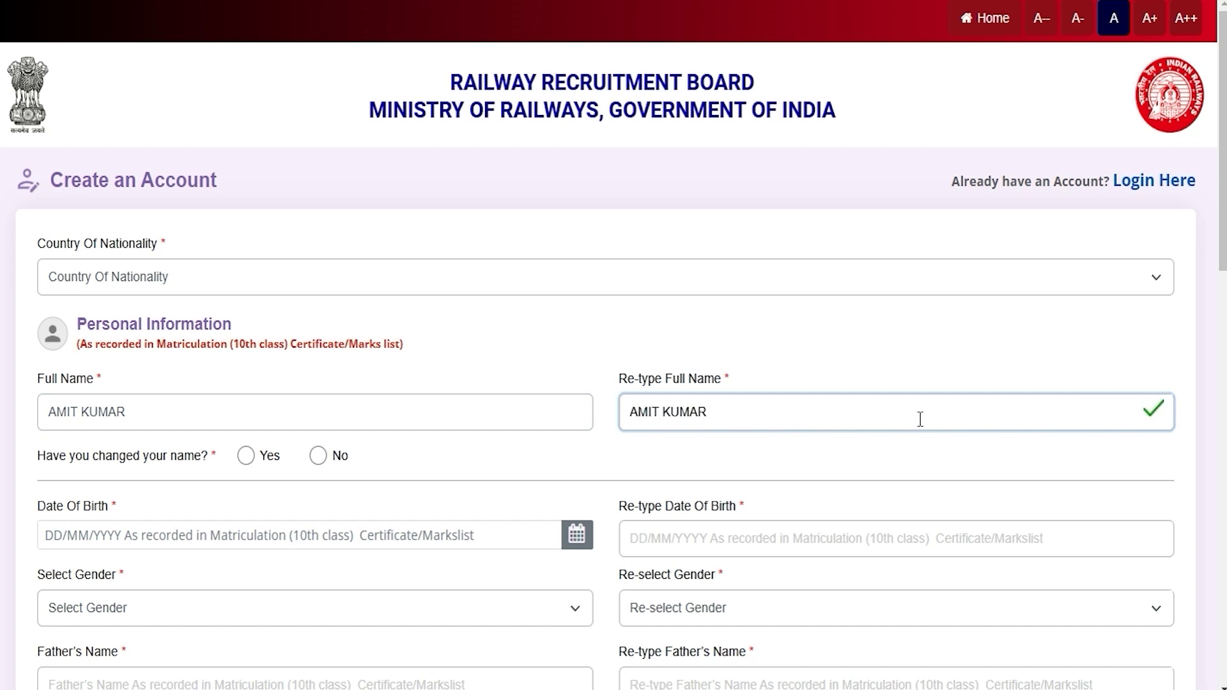
Step: Answer No to the name-change question after dismissing the Yes documentation notice
{"action": "left_click", "coordinate": [66, 459]}
{"action": "left_click_drag", "start_coordinate": [66, 460], "coordinate": [166, 458]}
{"action": "scroll", "coordinate": [167, 447], "scroll_direction": "down", "scroll_amount": 2}
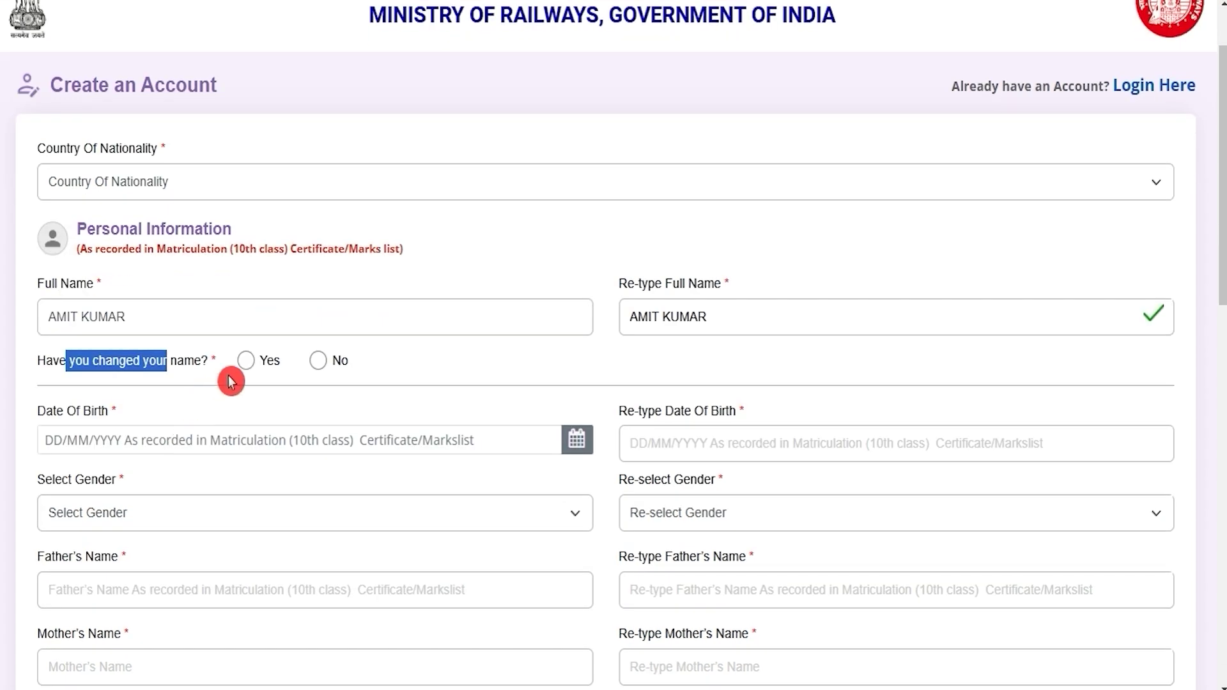
{"action": "left_click", "coordinate": [246, 360]}
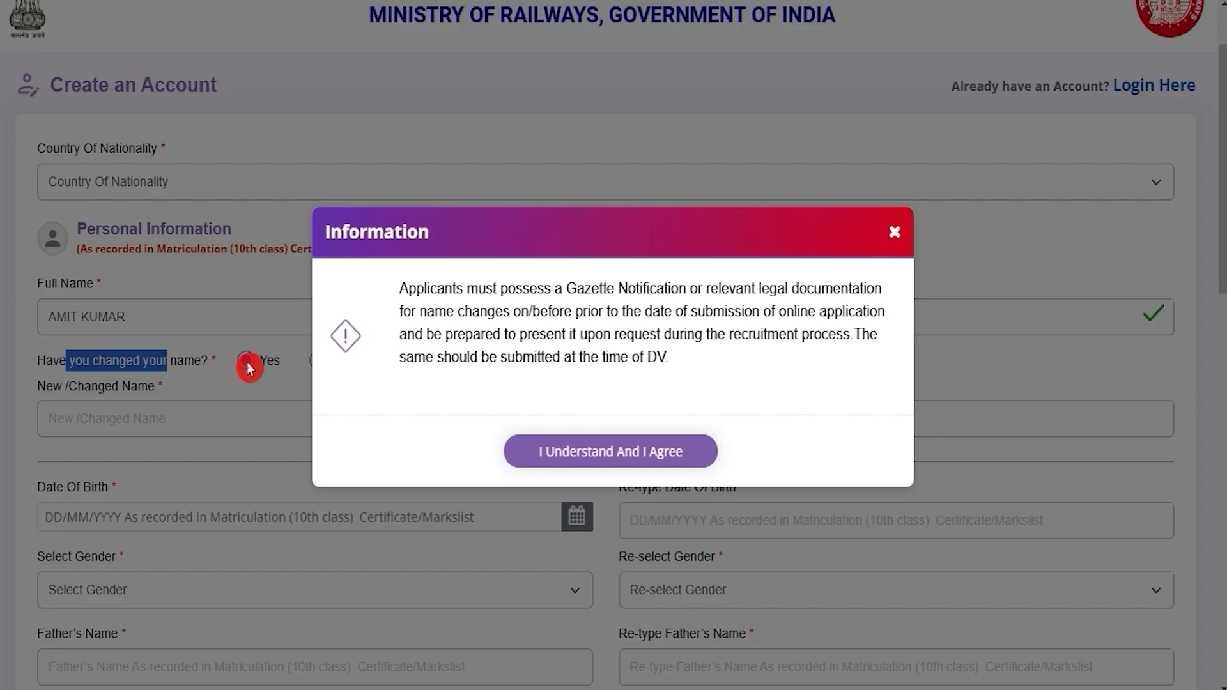
{"action": "left_click", "coordinate": [557, 440]}
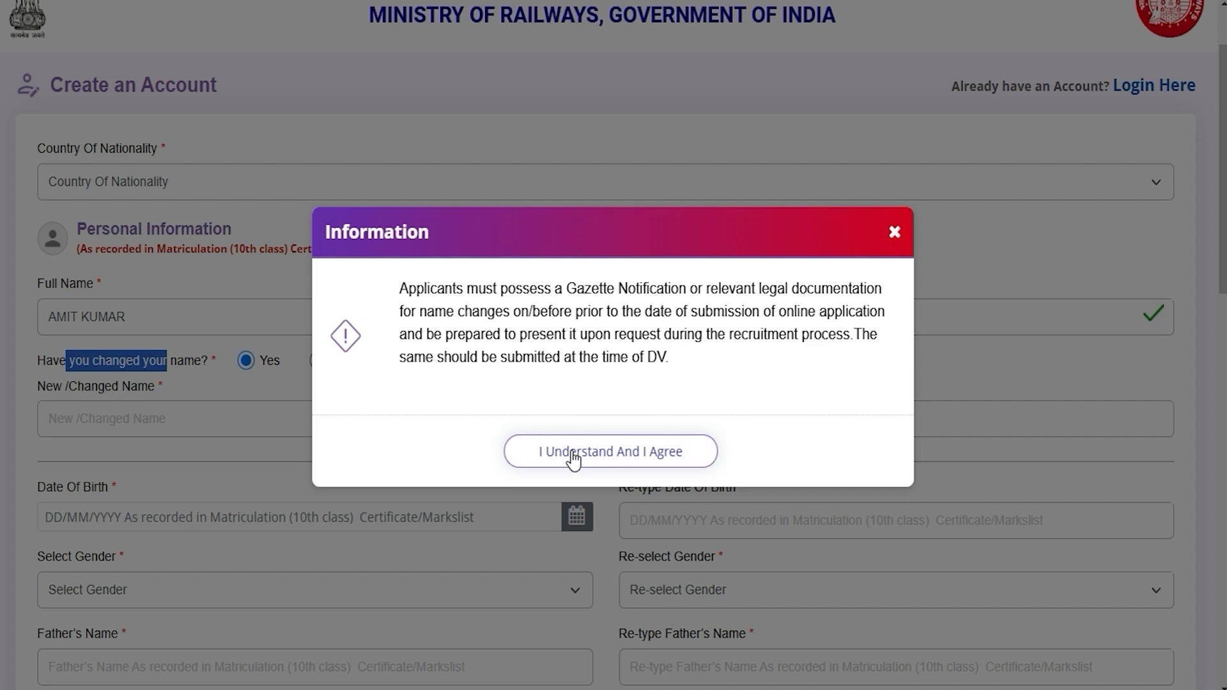
{"action": "left_click", "coordinate": [588, 455]}
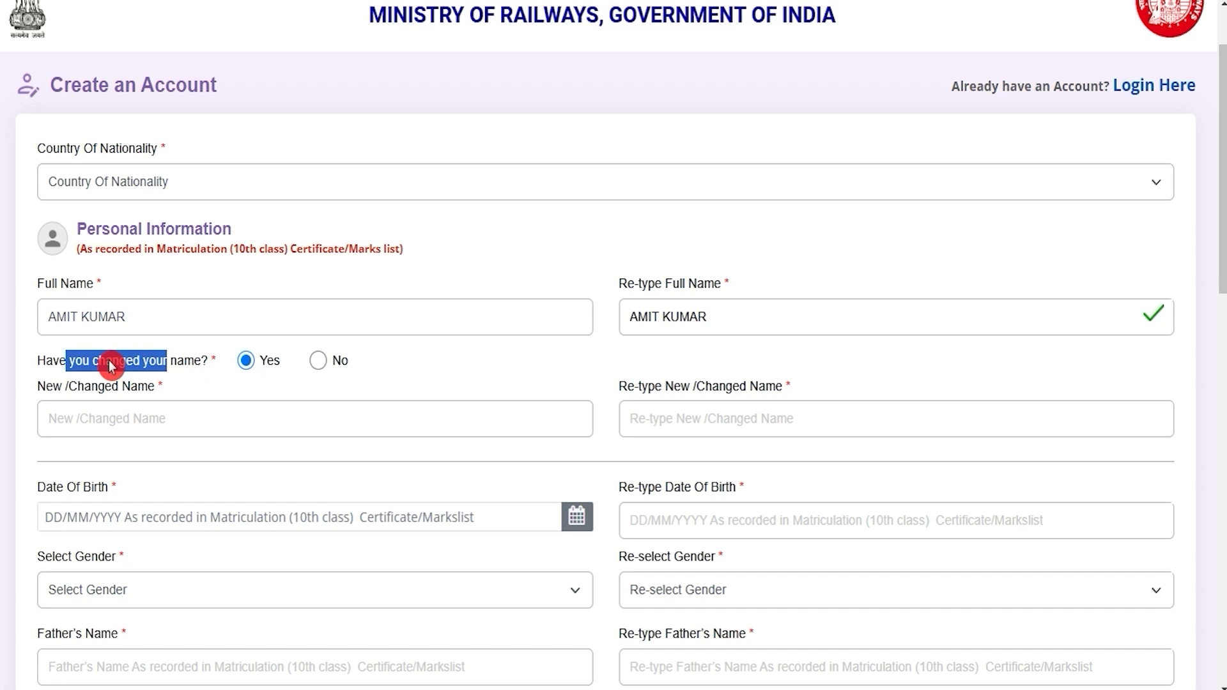
{"action": "left_click", "coordinate": [318, 362]}
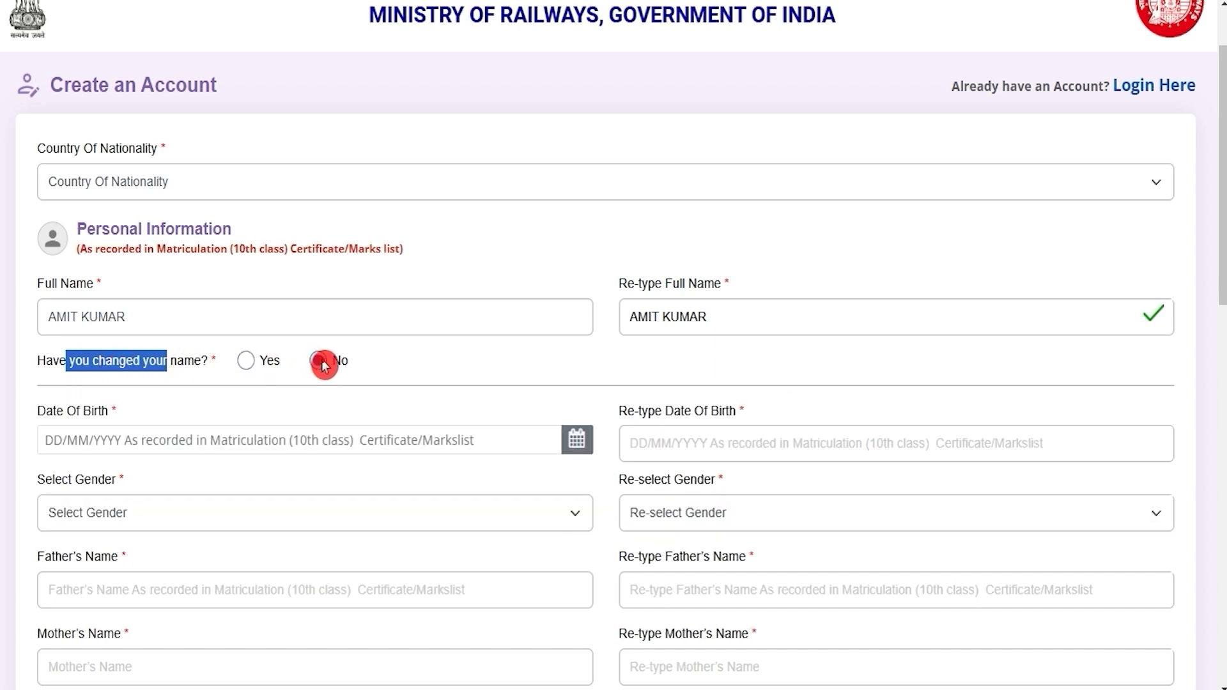
Step: Visit the date of birth fields and set Select Gender and Re-select Gender to Male
{"action": "scroll", "coordinate": [563, 364], "scroll_direction": "down", "scroll_amount": 3}
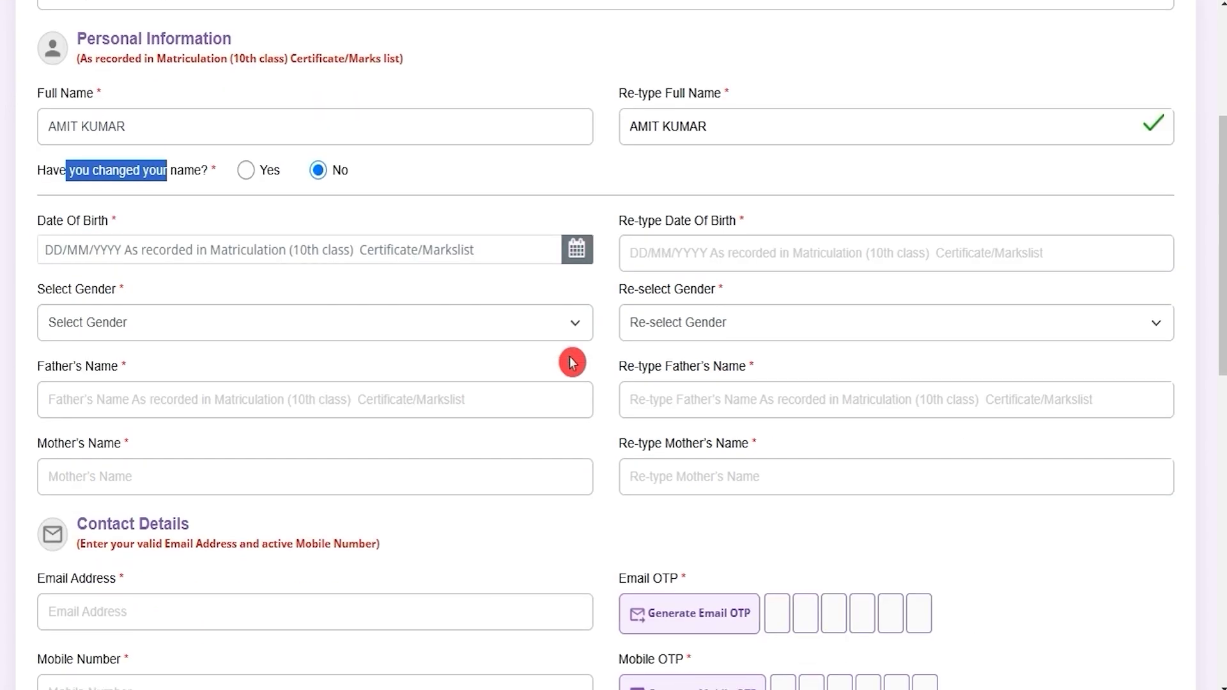
{"action": "left_click", "coordinate": [485, 250]}
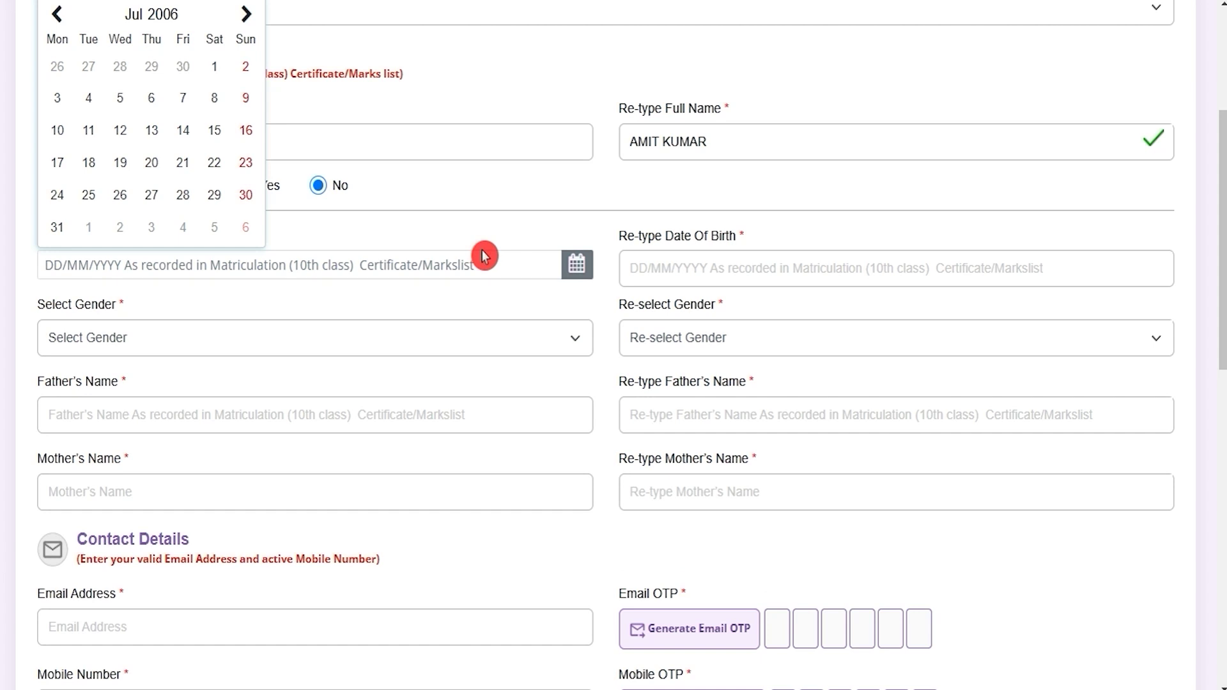
{"action": "left_click", "coordinate": [782, 267]}
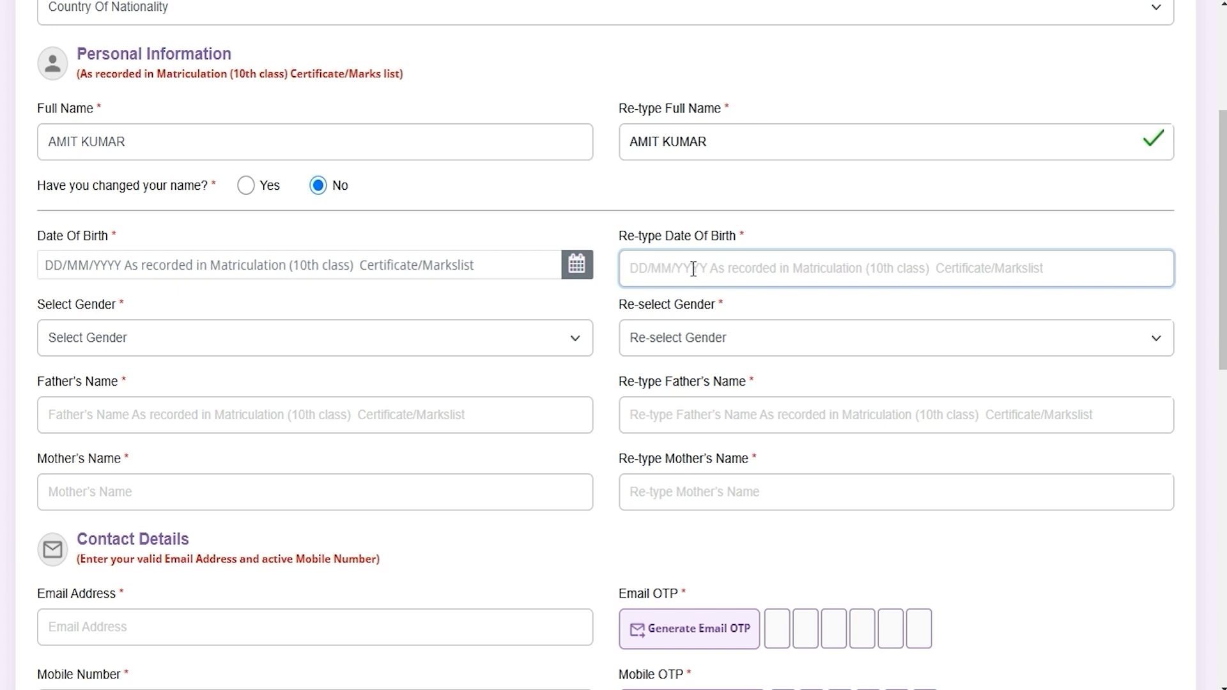
{"action": "left_click", "coordinate": [288, 337]}
{"action": "left_click", "coordinate": [160, 393]}
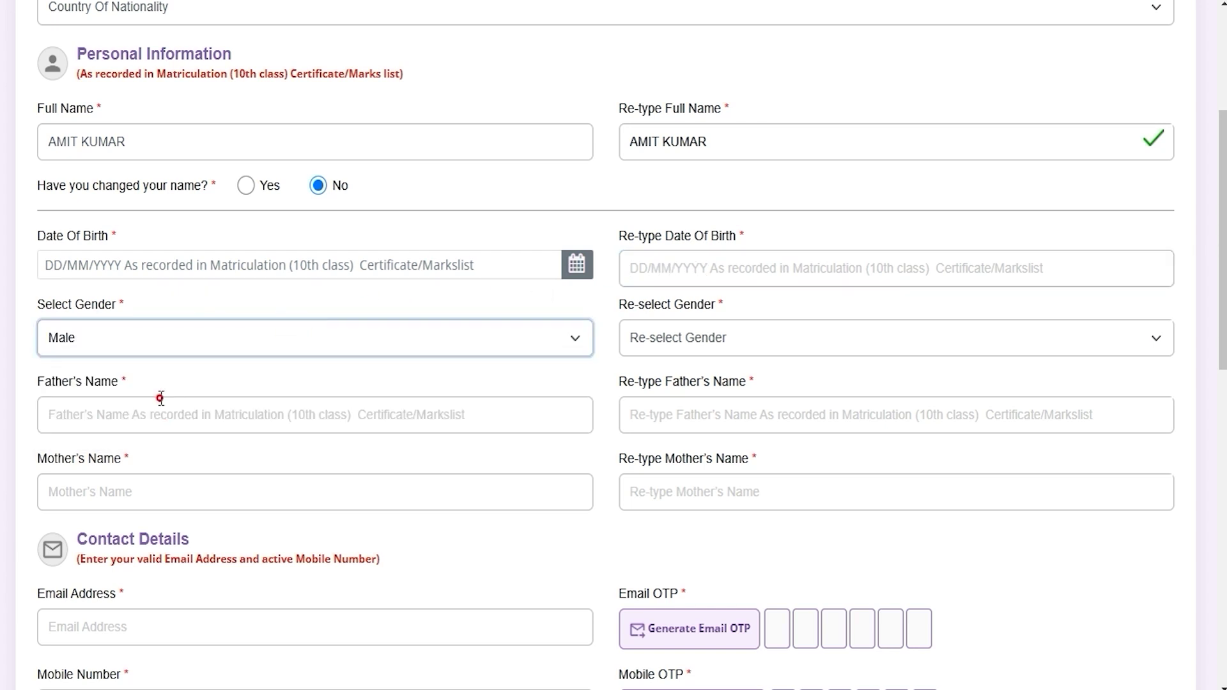
{"action": "left_click", "coordinate": [686, 347]}
{"action": "left_click", "coordinate": [677, 391]}
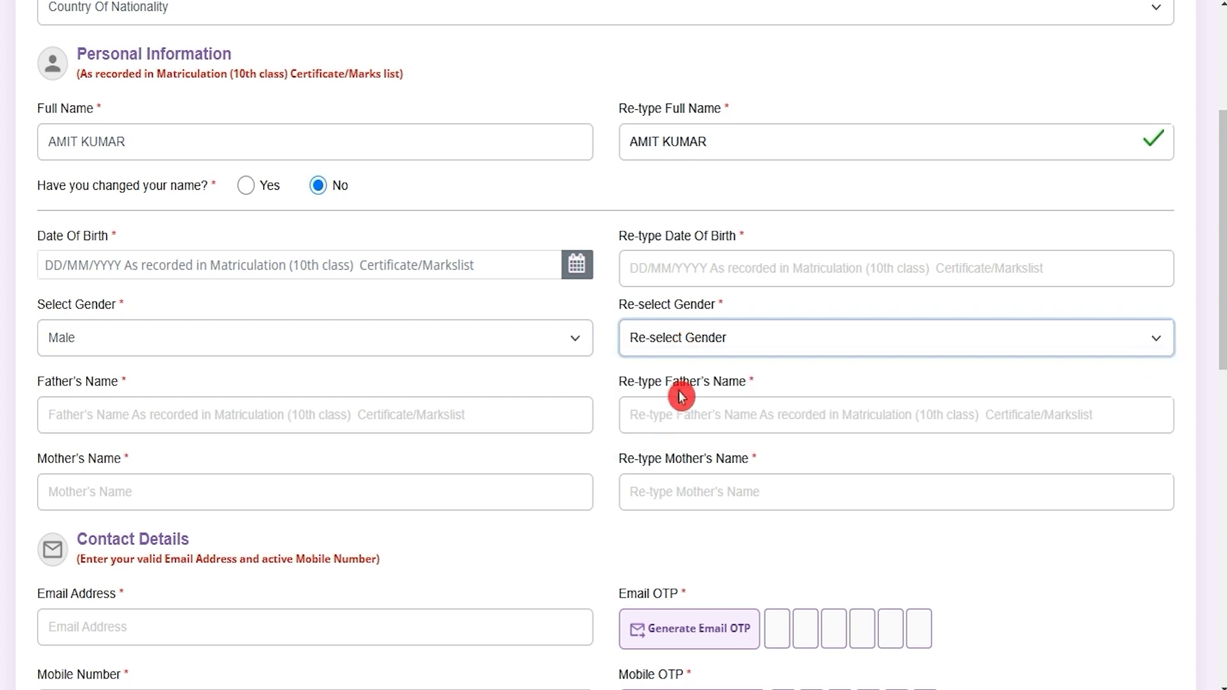
Step: Enter the father's name and the mother's name
{"action": "left_click", "coordinate": [232, 415]}
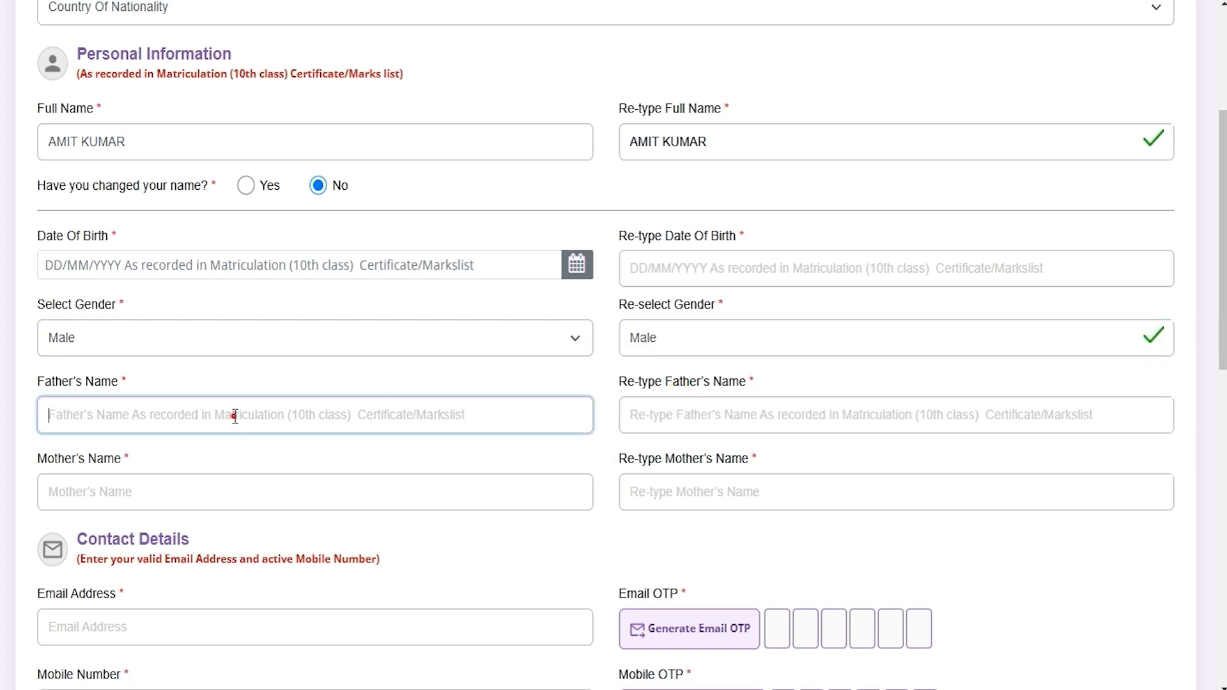
{"action": "type", "text": "RAKESH"}
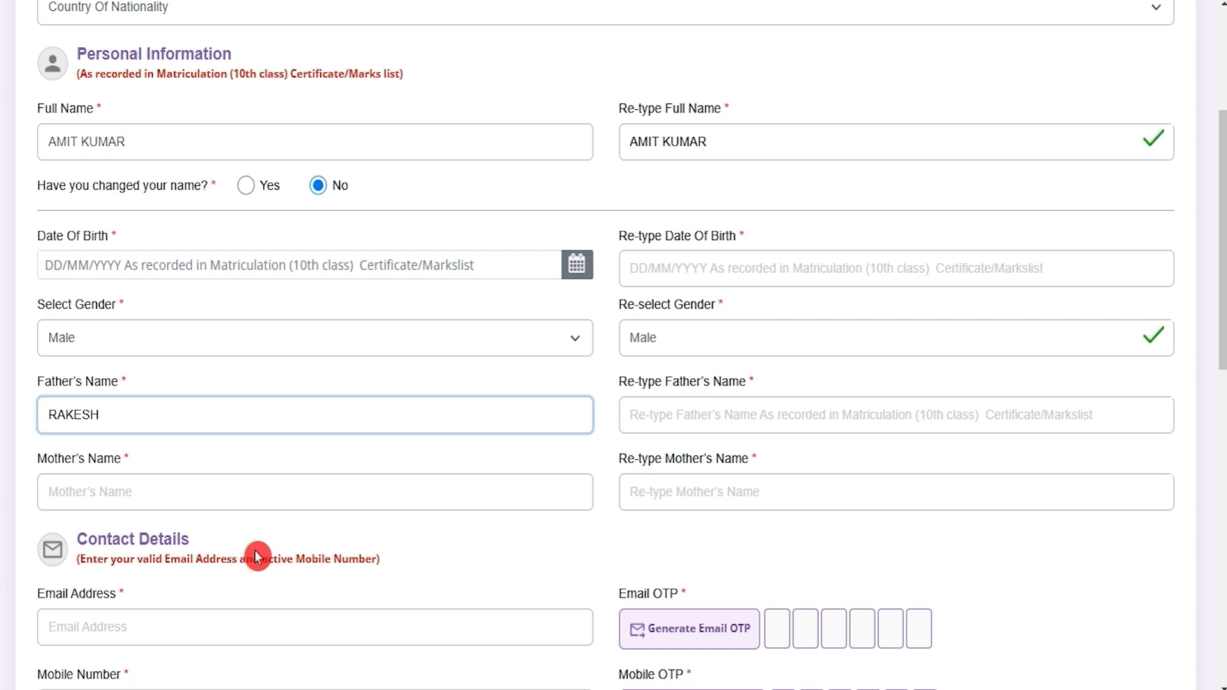
{"action": "left_click", "coordinate": [254, 502]}
{"action": "type", "text": "REENA"}
{"action": "left_click", "coordinate": [672, 477]}
Step: Scroll to Contact Details and go through the e-mail and mobile number fields
{"action": "scroll", "coordinate": [499, 547], "scroll_direction": "down", "scroll_amount": 6}
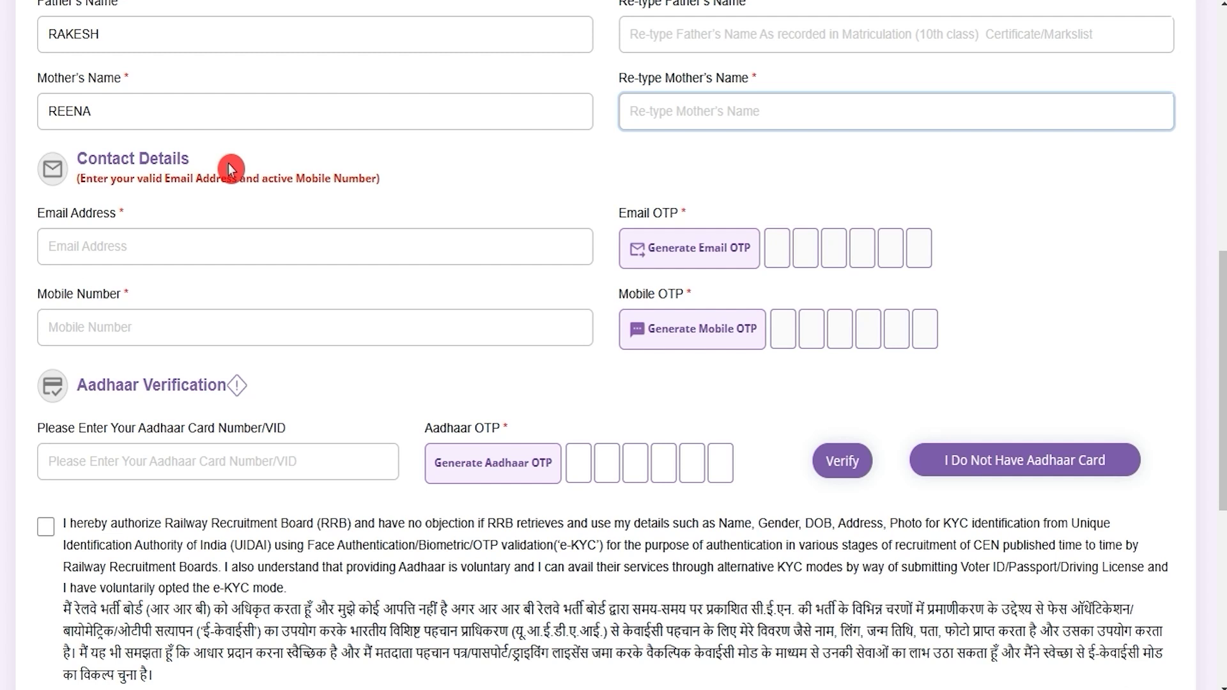
{"action": "left_click", "coordinate": [164, 241]}
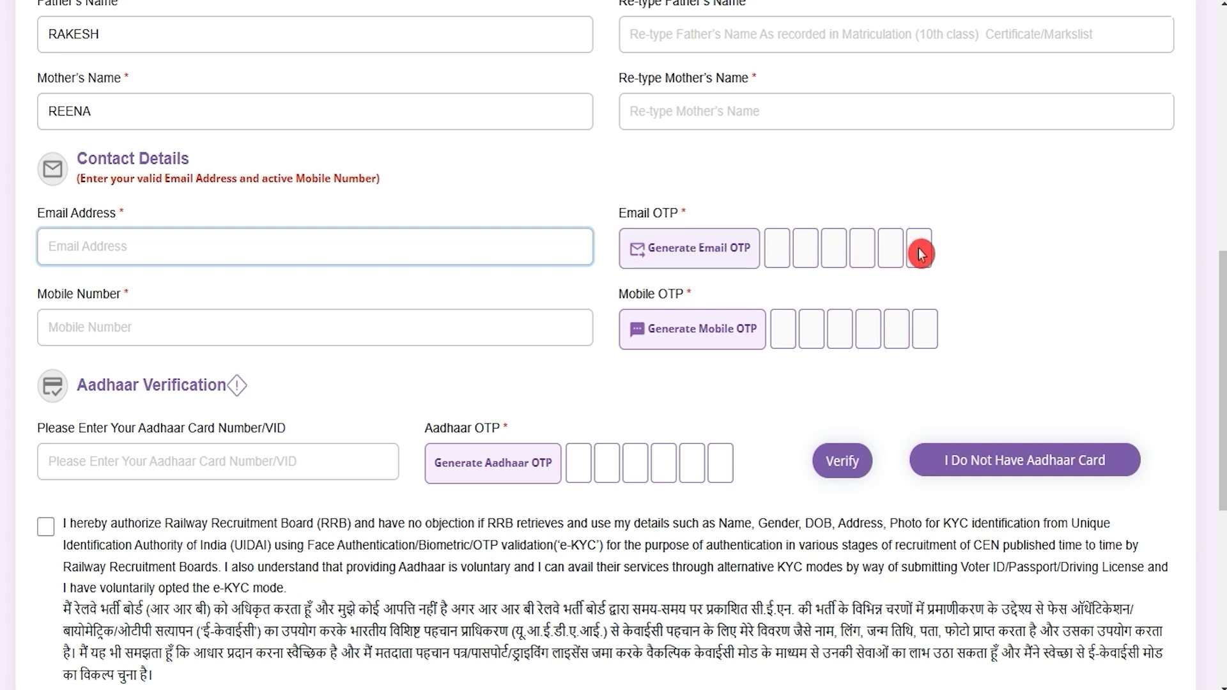
{"action": "left_click", "coordinate": [170, 326]}
{"action": "left_click_drag", "start_coordinate": [55, 293], "coordinate": [101, 294]}
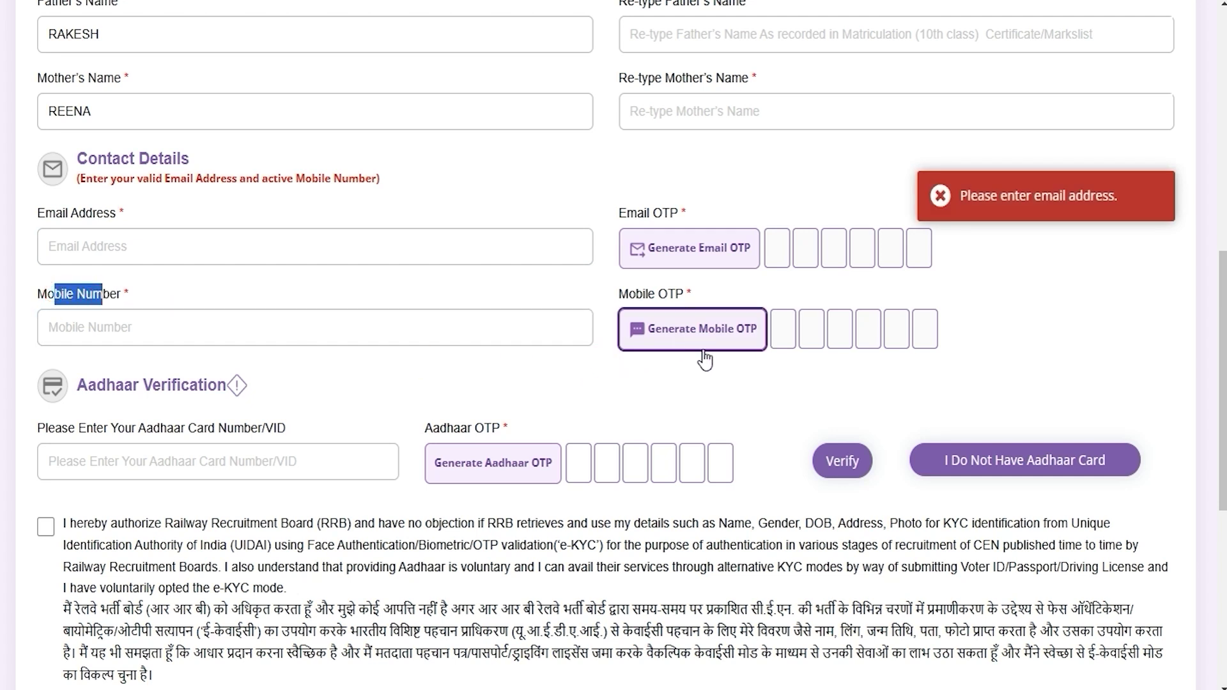
{"action": "left_click", "coordinate": [723, 365]}
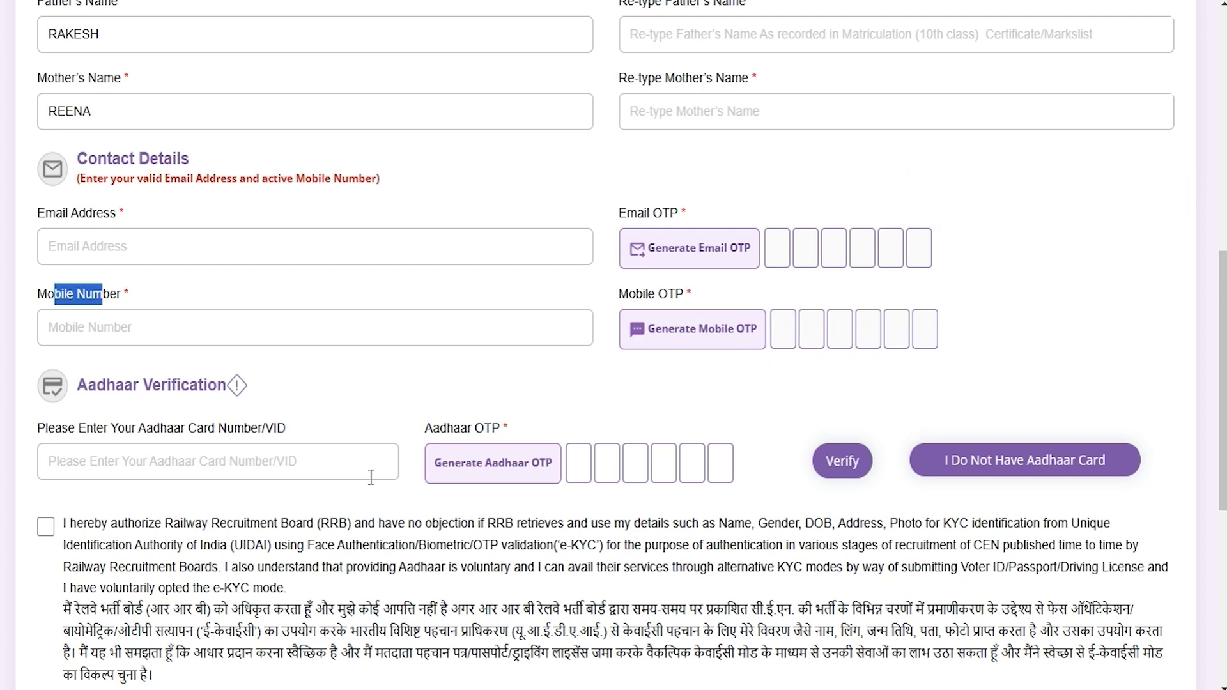
{"action": "scroll", "coordinate": [370, 477], "scroll_direction": "down", "scroll_amount": 1}
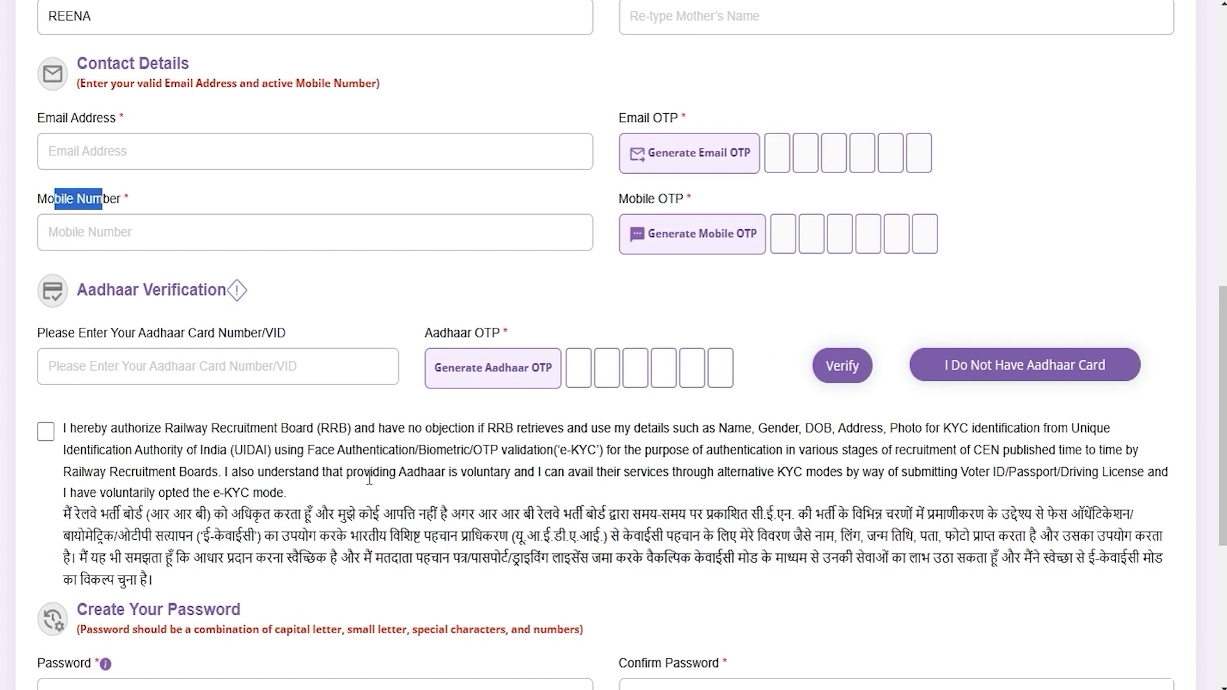
{"action": "left_click", "coordinate": [131, 367]}
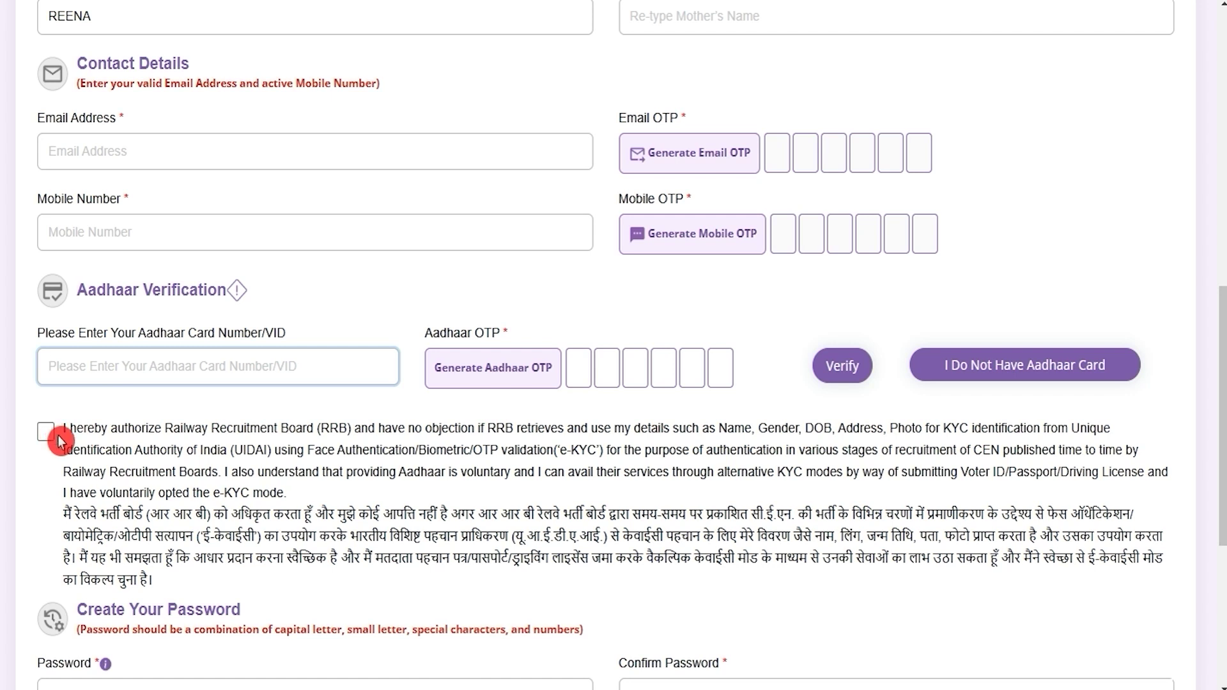
Step: Scroll to Create Your Password and clear a stray character from the password field
{"action": "scroll", "coordinate": [432, 490], "scroll_direction": "down", "scroll_amount": 6}
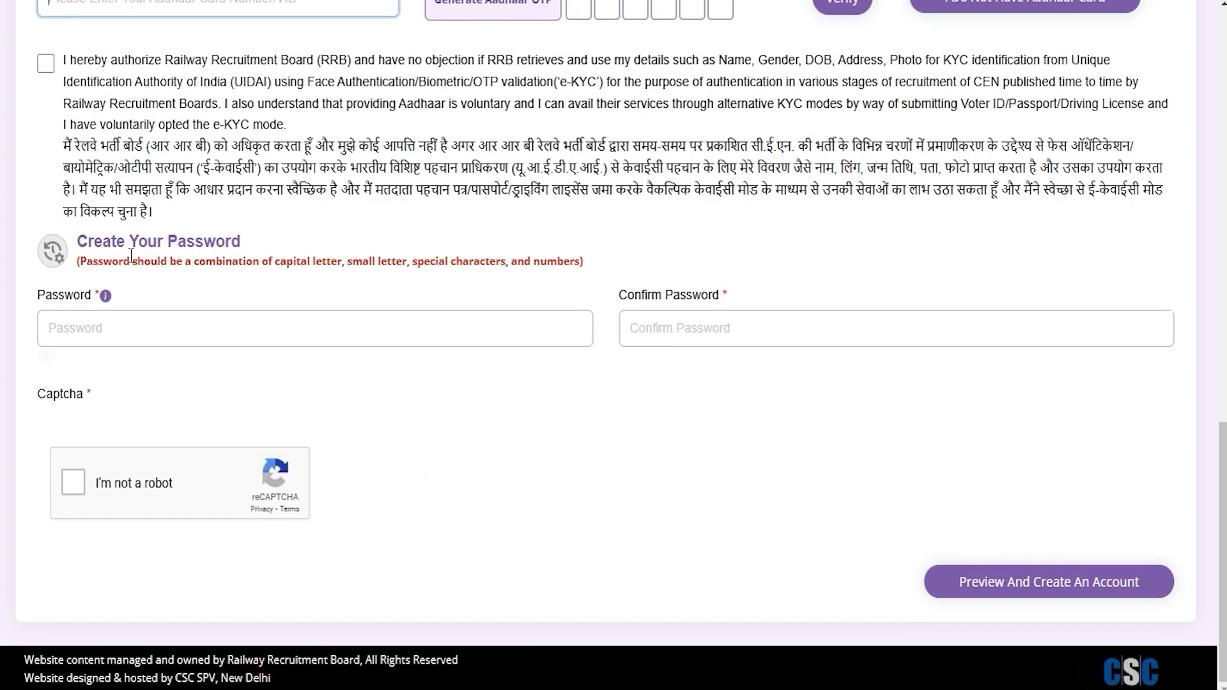
{"action": "left_click_drag", "start_coordinate": [115, 244], "coordinate": [187, 243]}
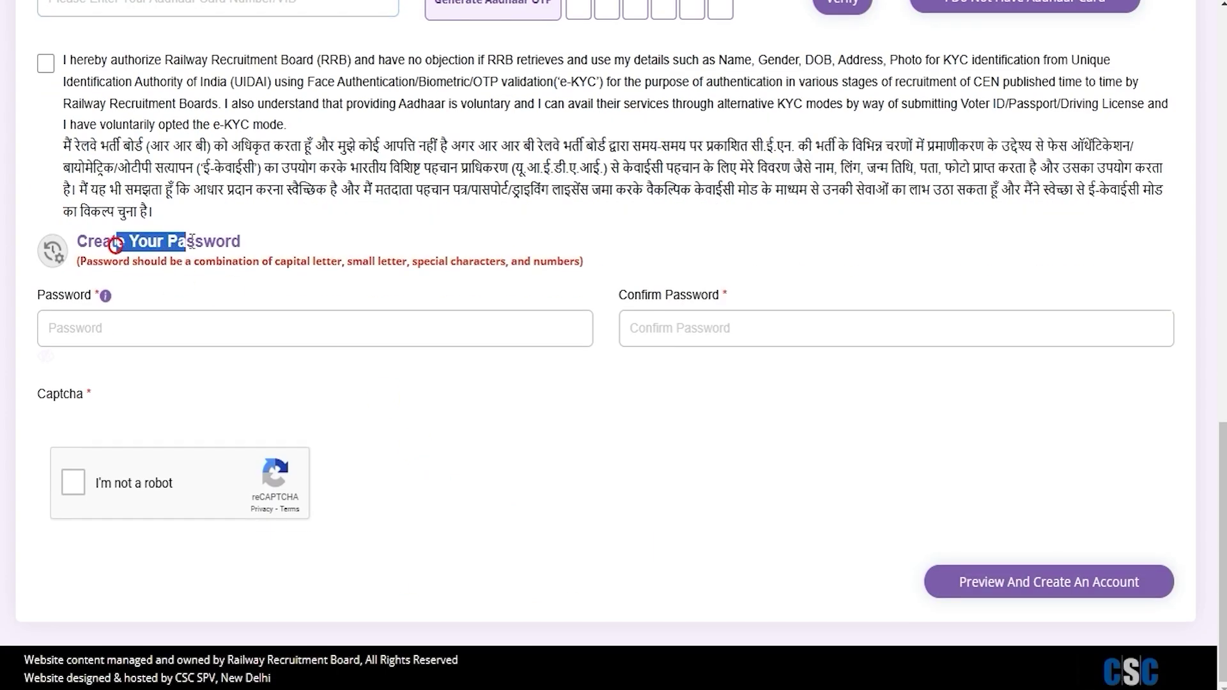
{"action": "left_click", "coordinate": [188, 334]}
{"action": "type", "text": "•"}
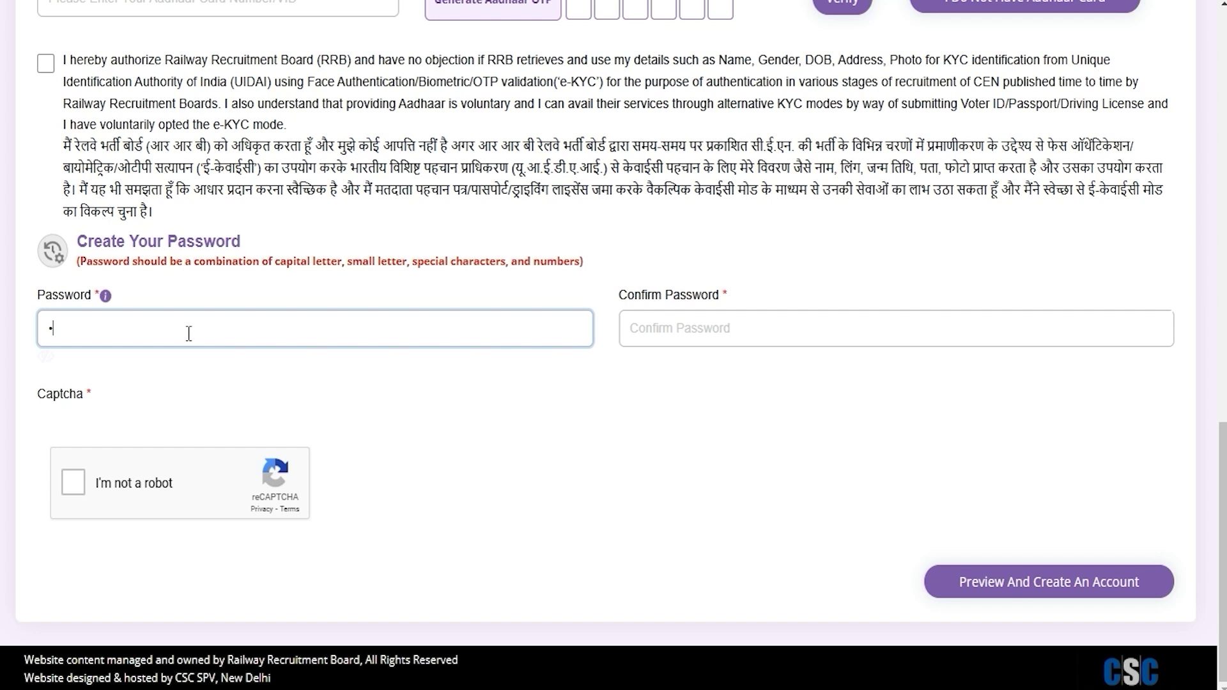
{"action": "key", "text": "BackSpace"}
Step: Select the sample password in the Notepad note, then try Preview And Create An Account
{"action": "key", "text": "alt+Tab"}
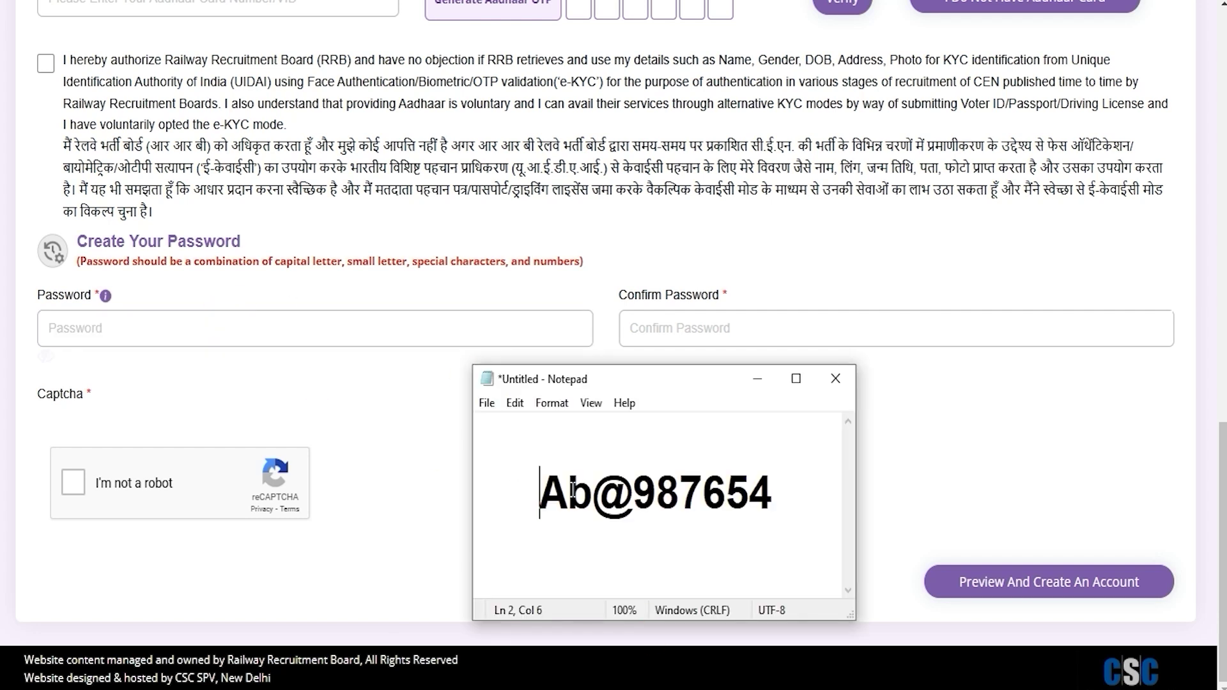
{"action": "left_click", "coordinate": [544, 492]}
{"action": "left_click_drag", "start_coordinate": [550, 492], "coordinate": [620, 491]}
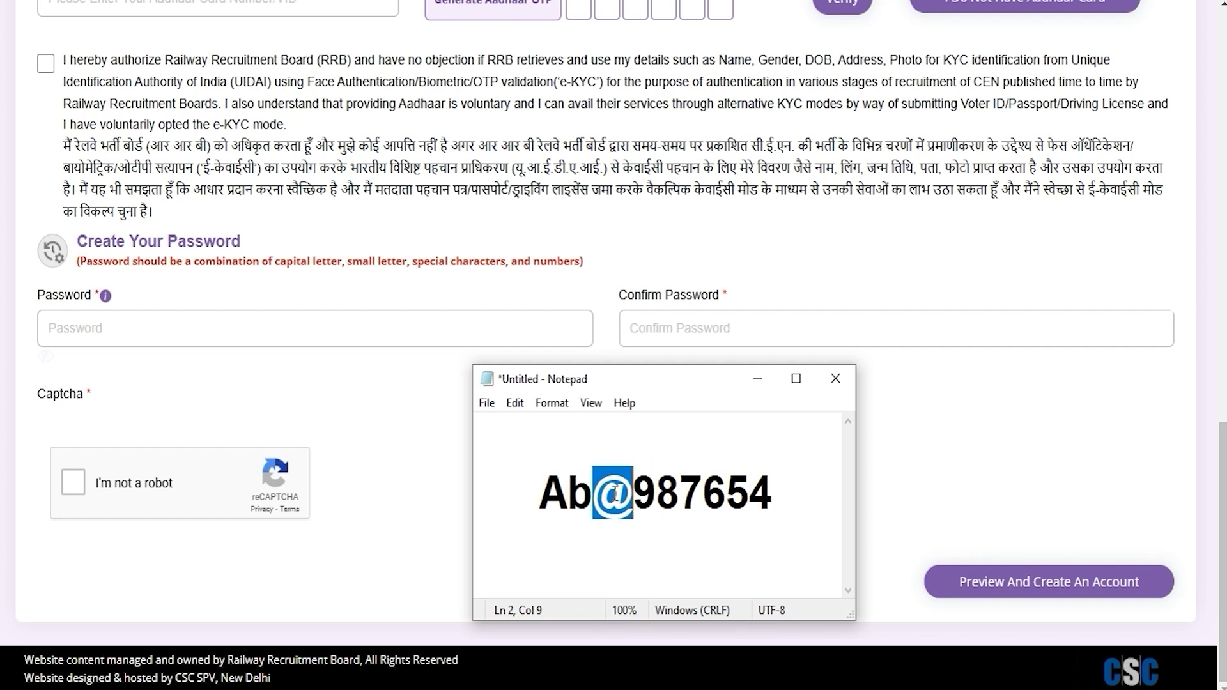
{"action": "left_click", "coordinate": [543, 492]}
{"action": "left_click_drag", "start_coordinate": [546, 492], "coordinate": [769, 492]}
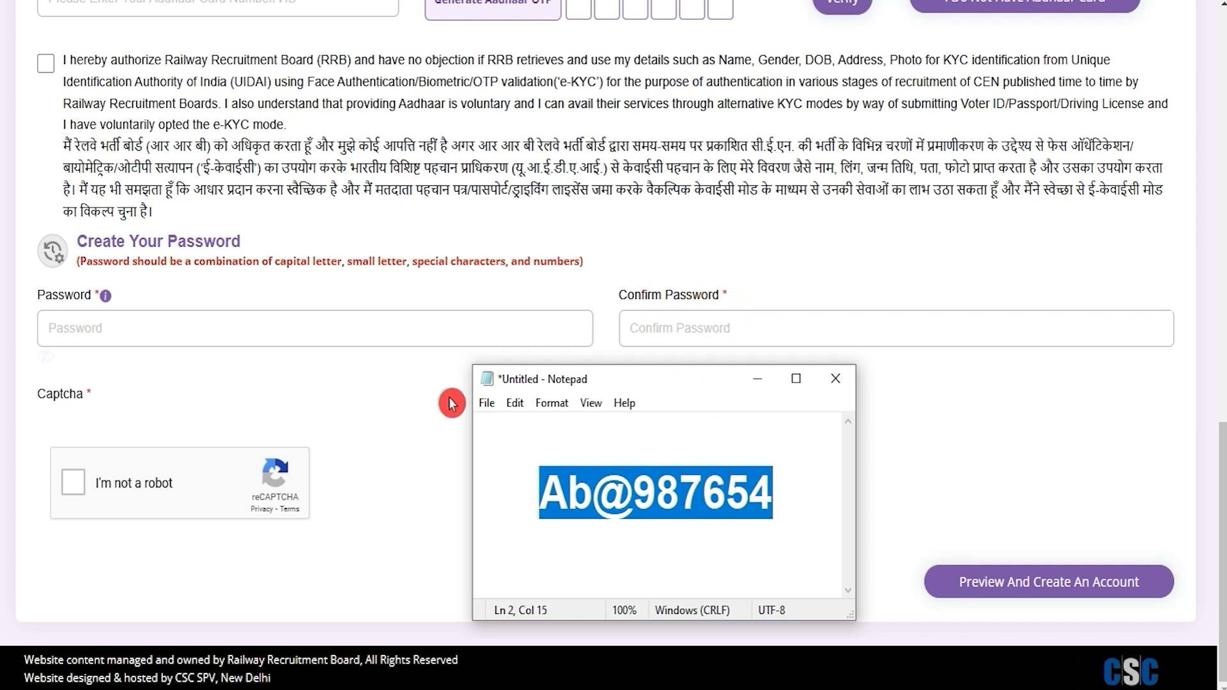
{"action": "left_click", "coordinate": [409, 414]}
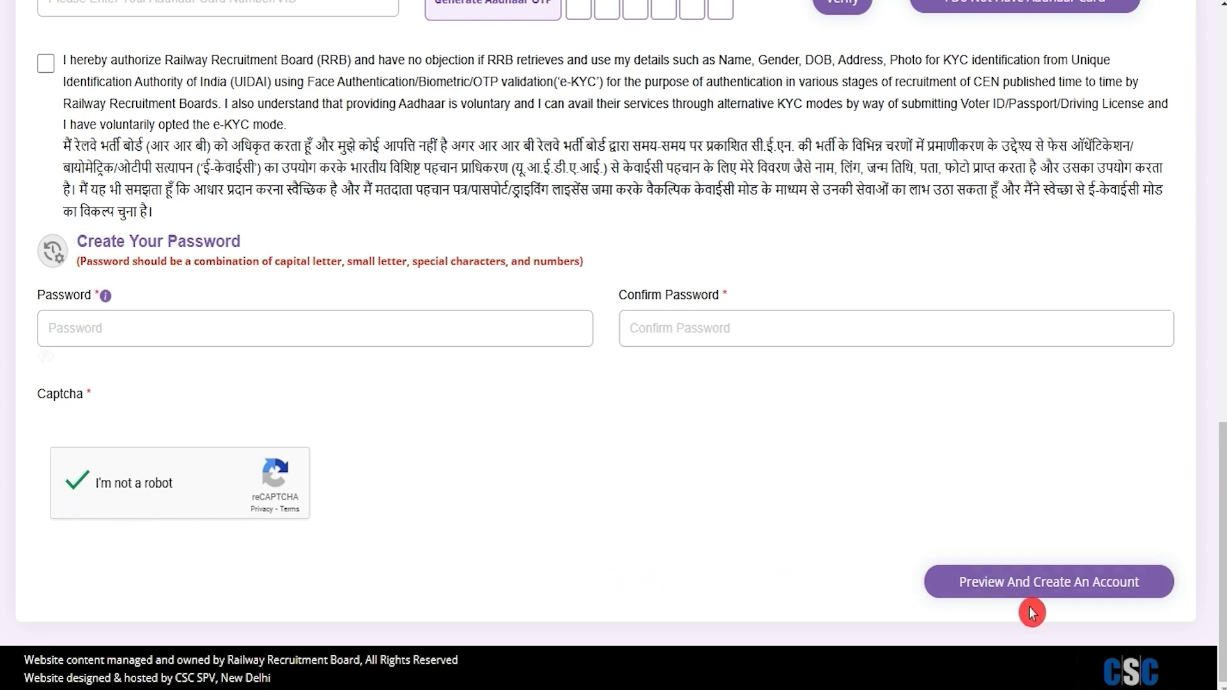
{"action": "left_click", "coordinate": [1072, 597]}
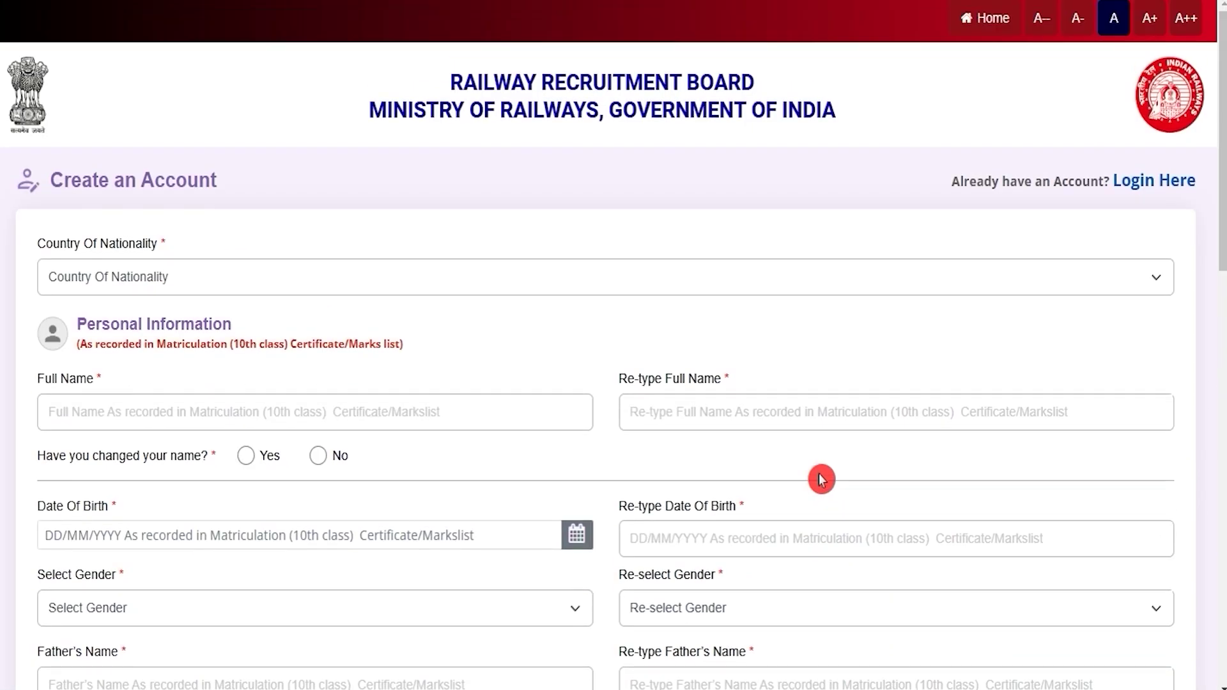
Step: Choose Login Here to sign in to the existing applicant account
{"action": "left_click", "coordinate": [1153, 181]}
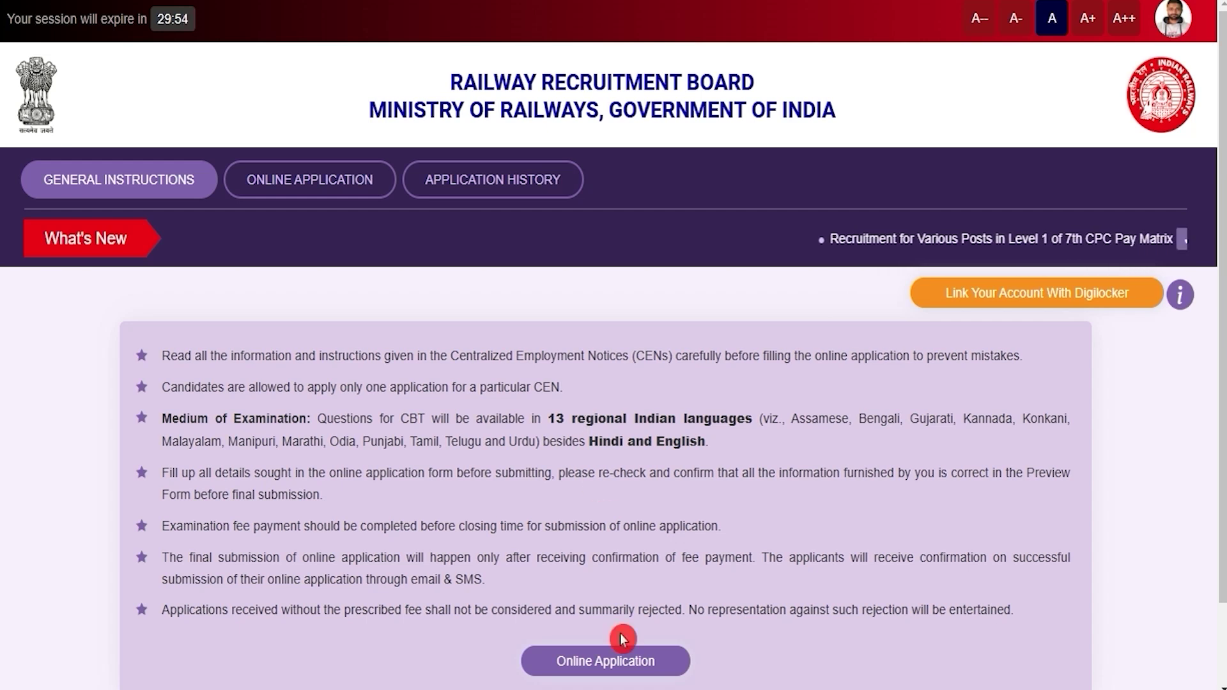
Step: Open Online Application and choose RRB Mumbai for the CEN 08/2024 notice
{"action": "left_click", "coordinate": [604, 662]}
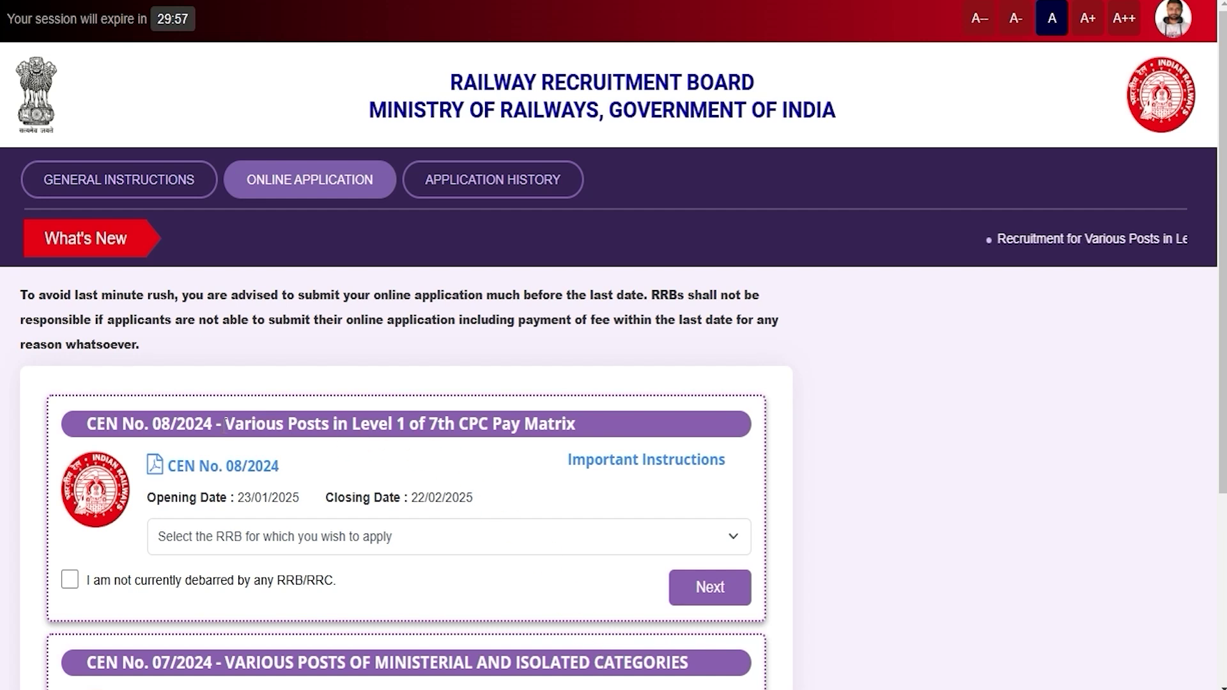
{"action": "left_click_drag", "start_coordinate": [107, 425], "coordinate": [566, 425]}
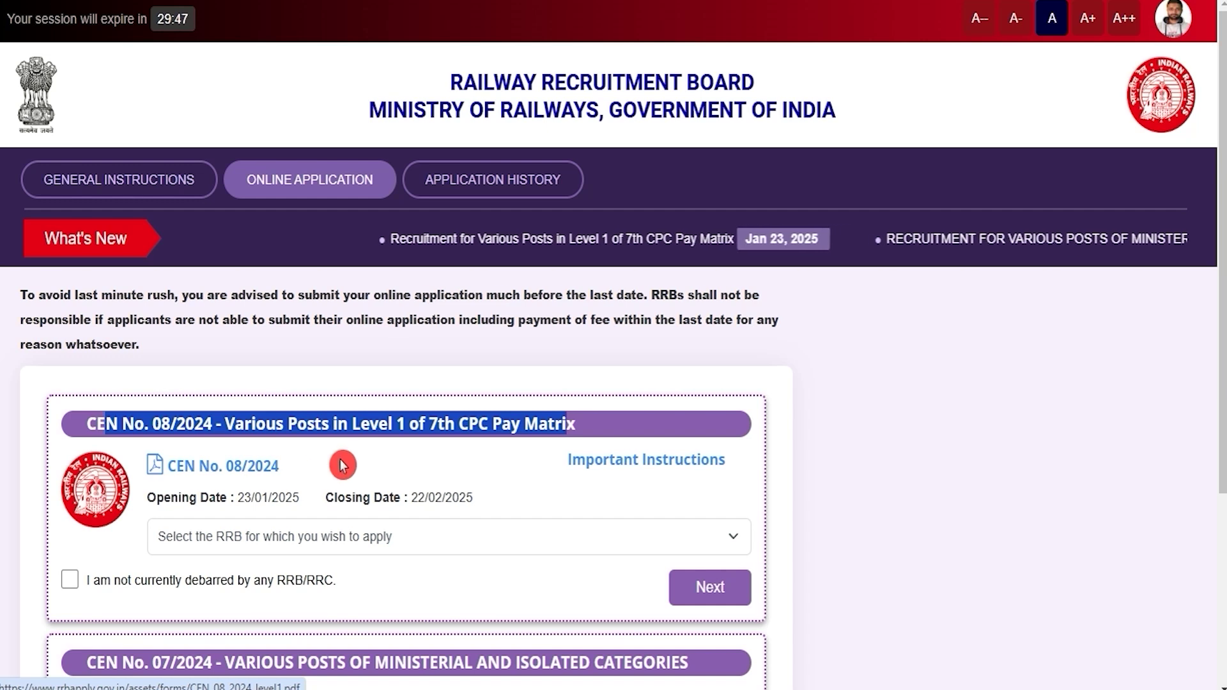
{"action": "left_click", "coordinate": [345, 537]}
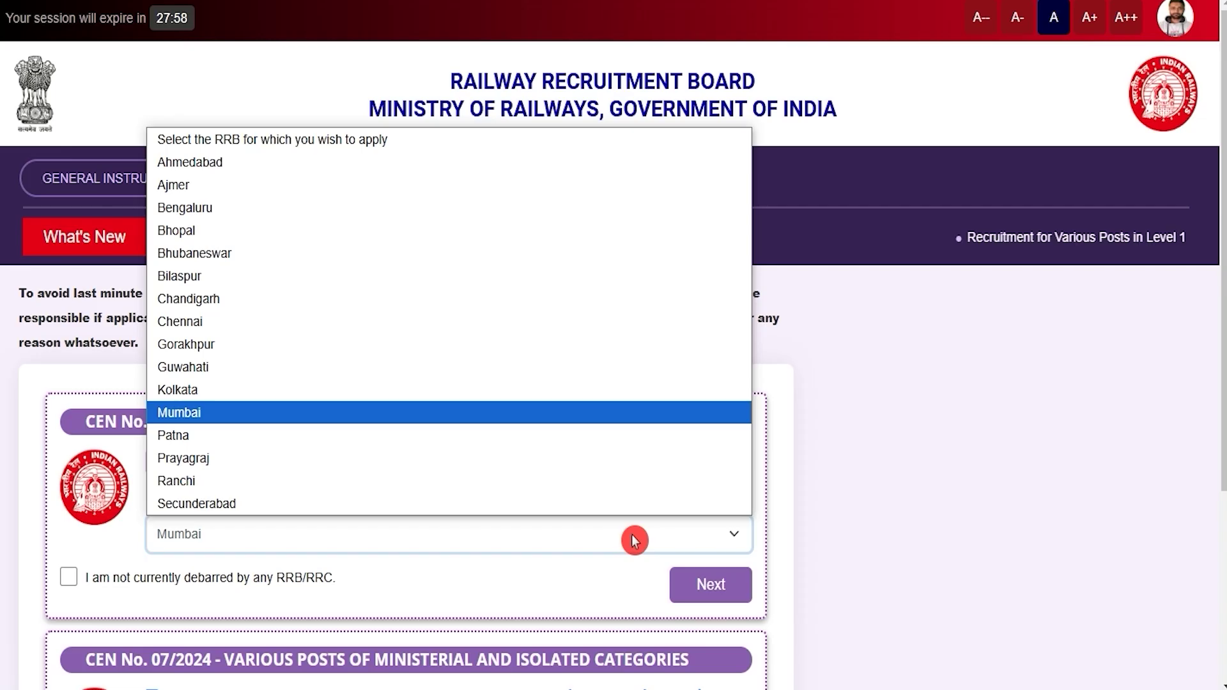
{"action": "left_click", "coordinate": [629, 539]}
{"action": "left_click", "coordinate": [634, 541]}
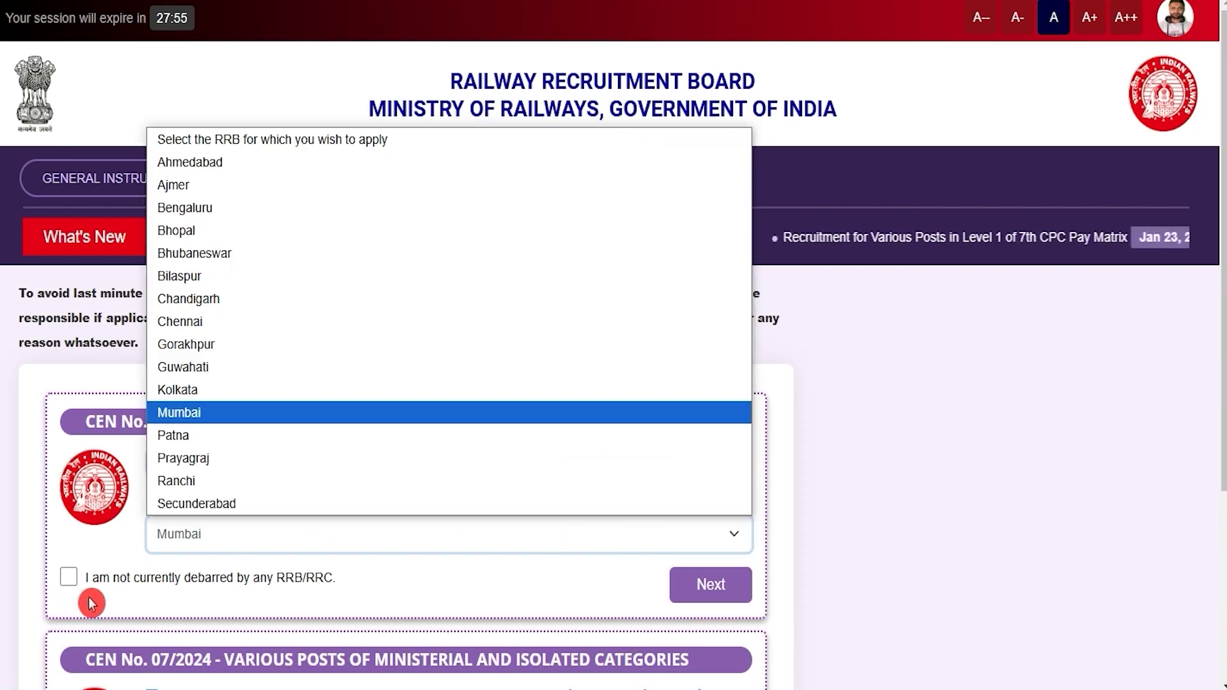
{"action": "left_click", "coordinate": [67, 578]}
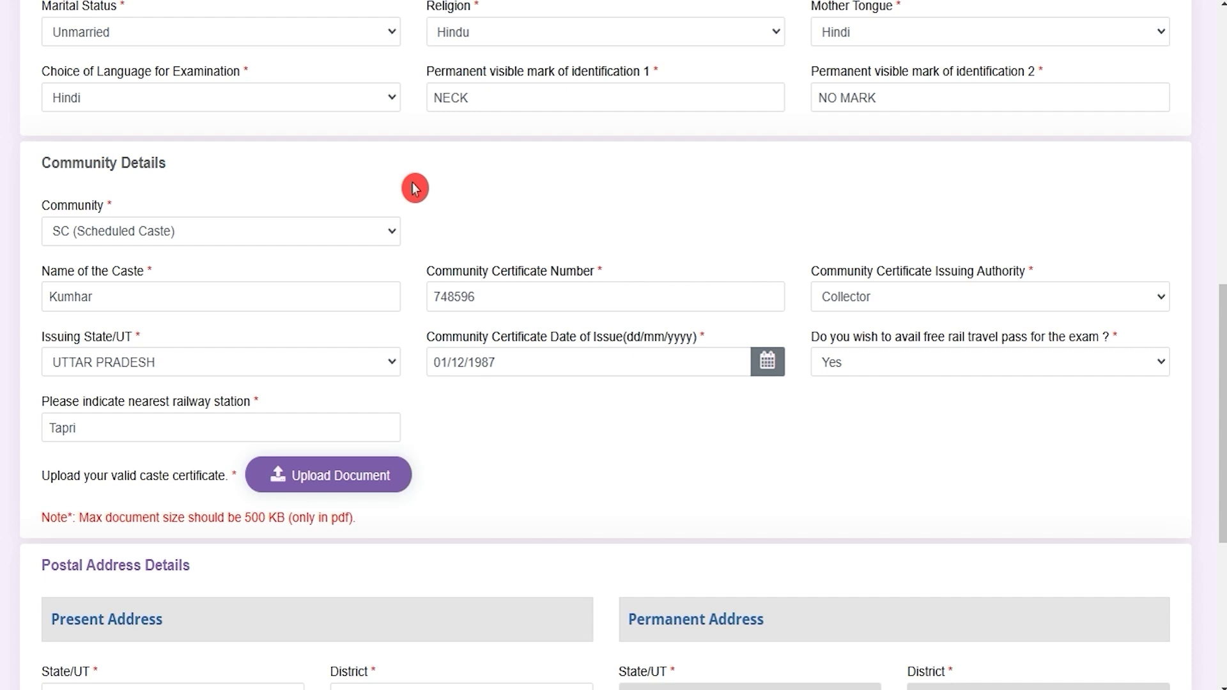
{"action": "left_click", "coordinate": [288, 37]}
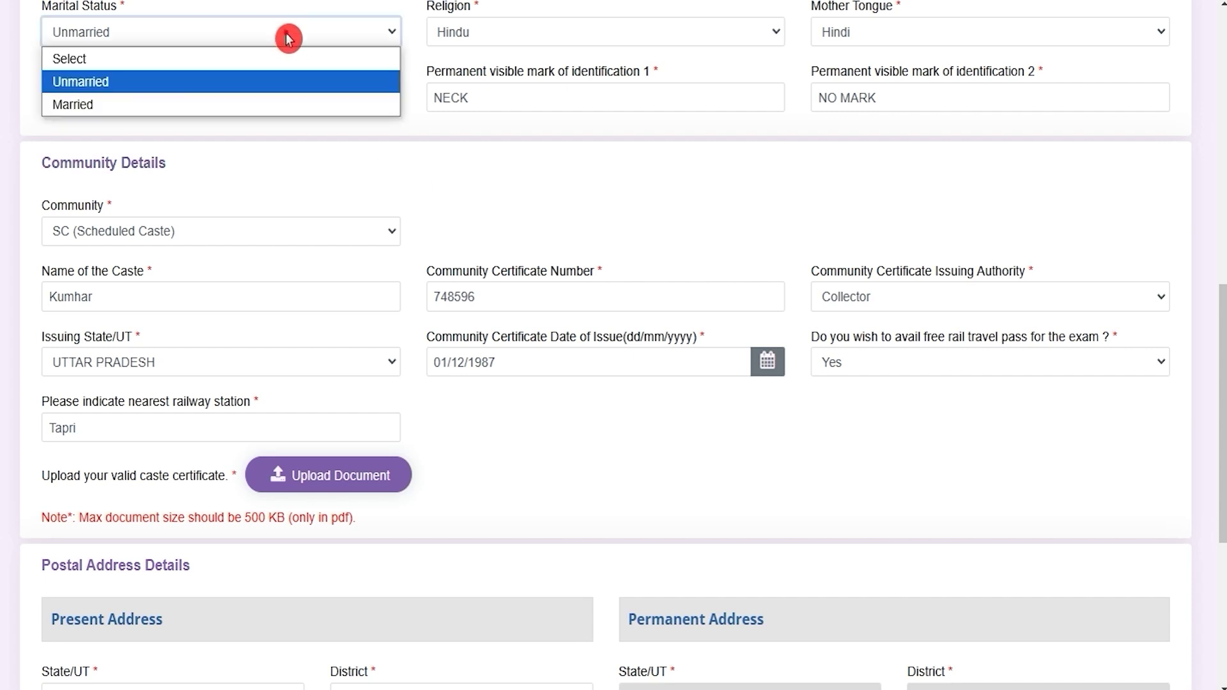
{"action": "left_click", "coordinate": [288, 37]}
{"action": "left_click", "coordinate": [573, 38]}
{"action": "left_click", "coordinate": [571, 42]}
{"action": "left_click", "coordinate": [881, 33]}
{"action": "left_click", "coordinate": [888, 32]}
{"action": "left_click", "coordinate": [91, 104]}
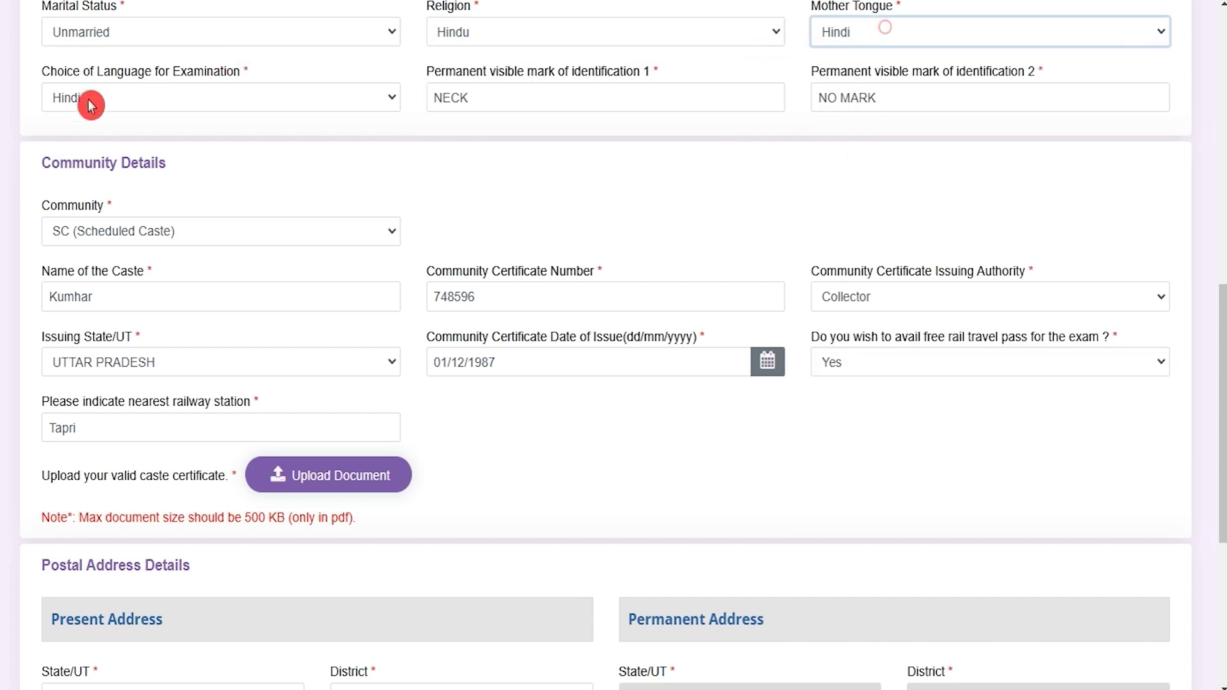
{"action": "left_click", "coordinate": [136, 104]}
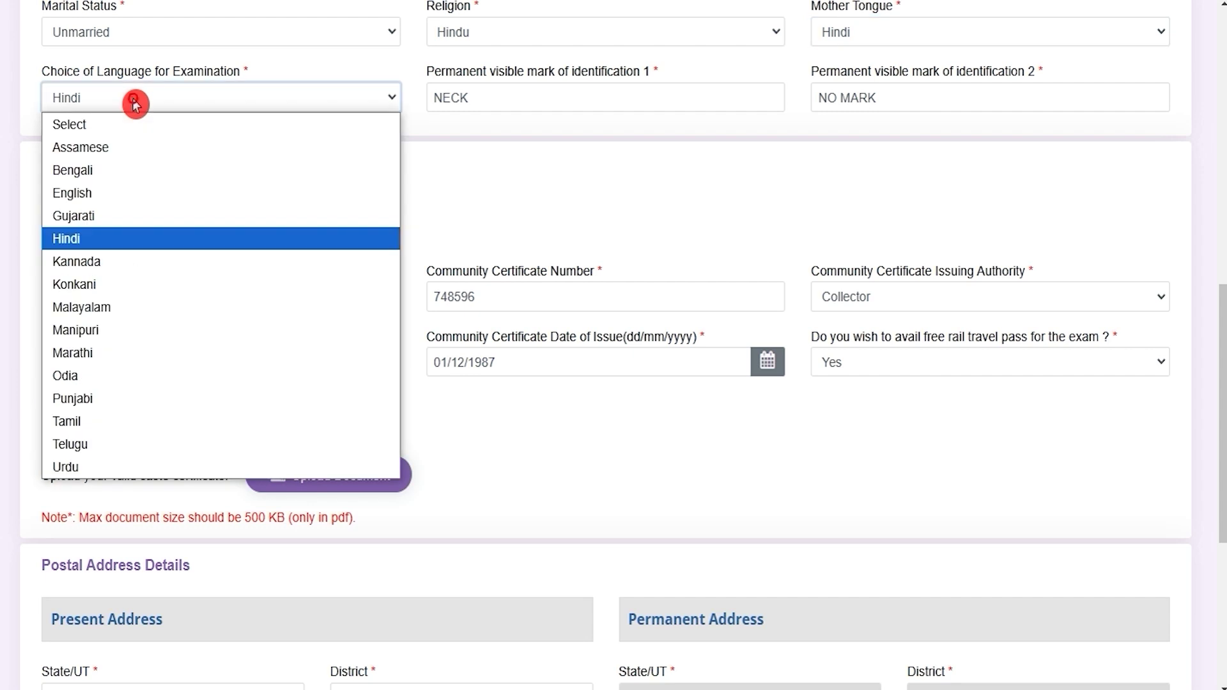
{"action": "left_click", "coordinate": [135, 104]}
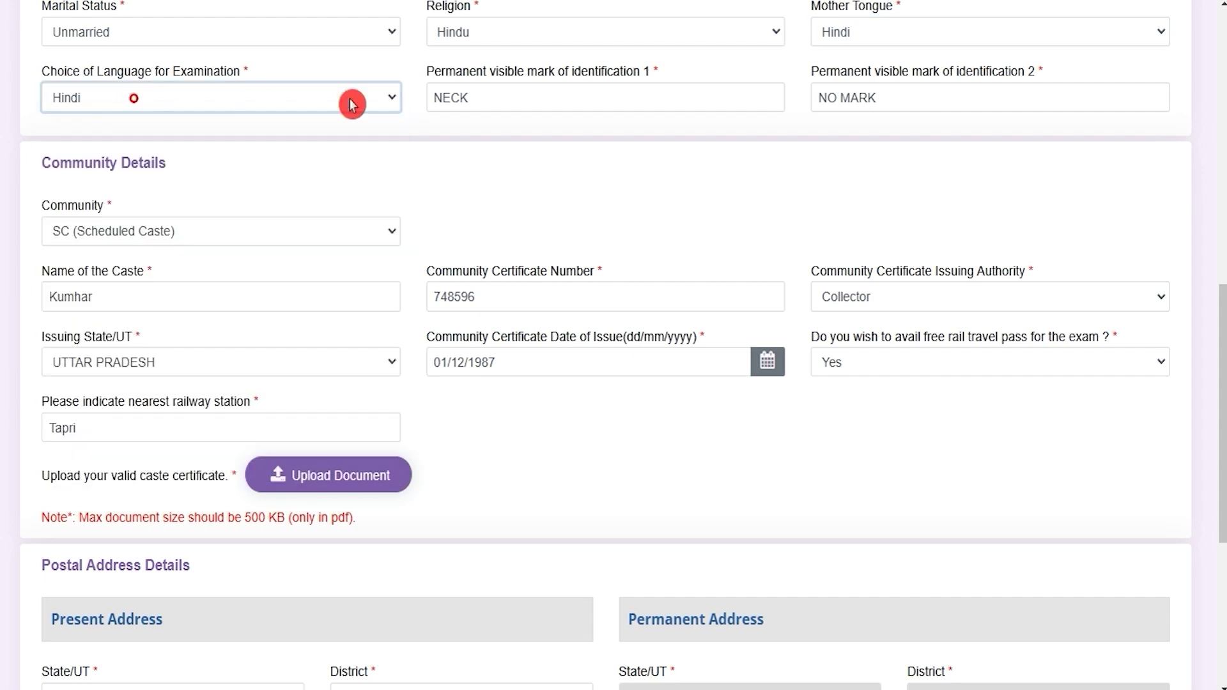
{"action": "left_click", "coordinate": [543, 101]}
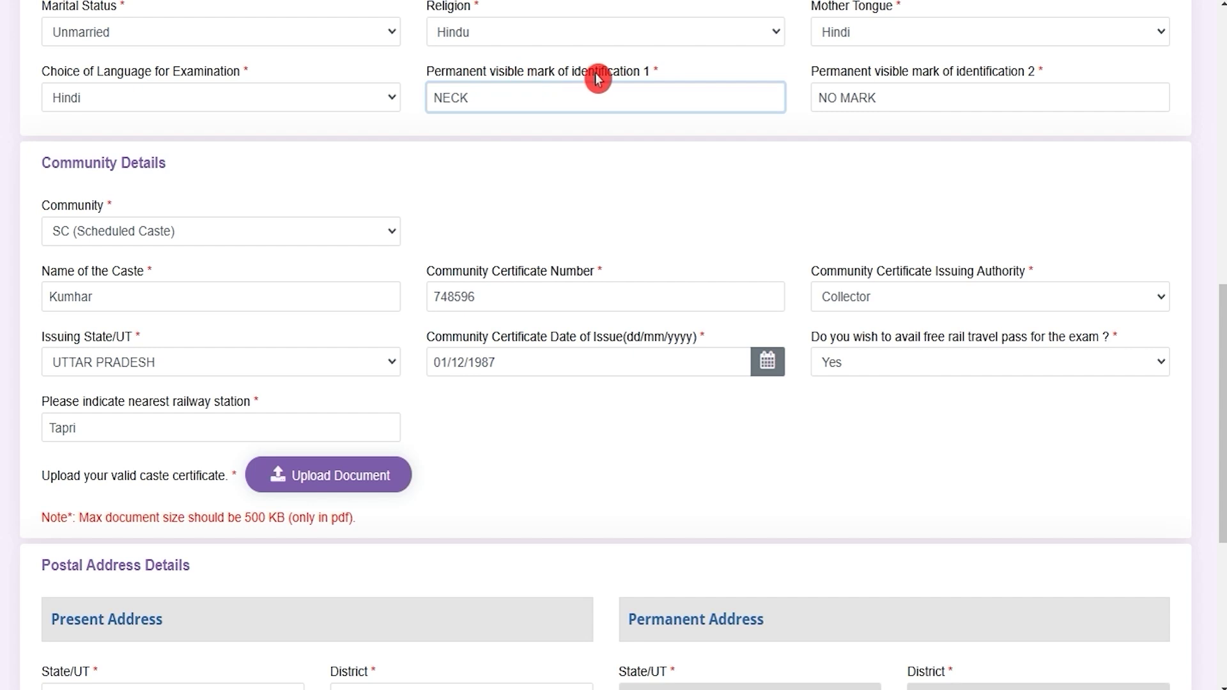
{"action": "left_click_drag", "start_coordinate": [847, 71], "coordinate": [1018, 73]}
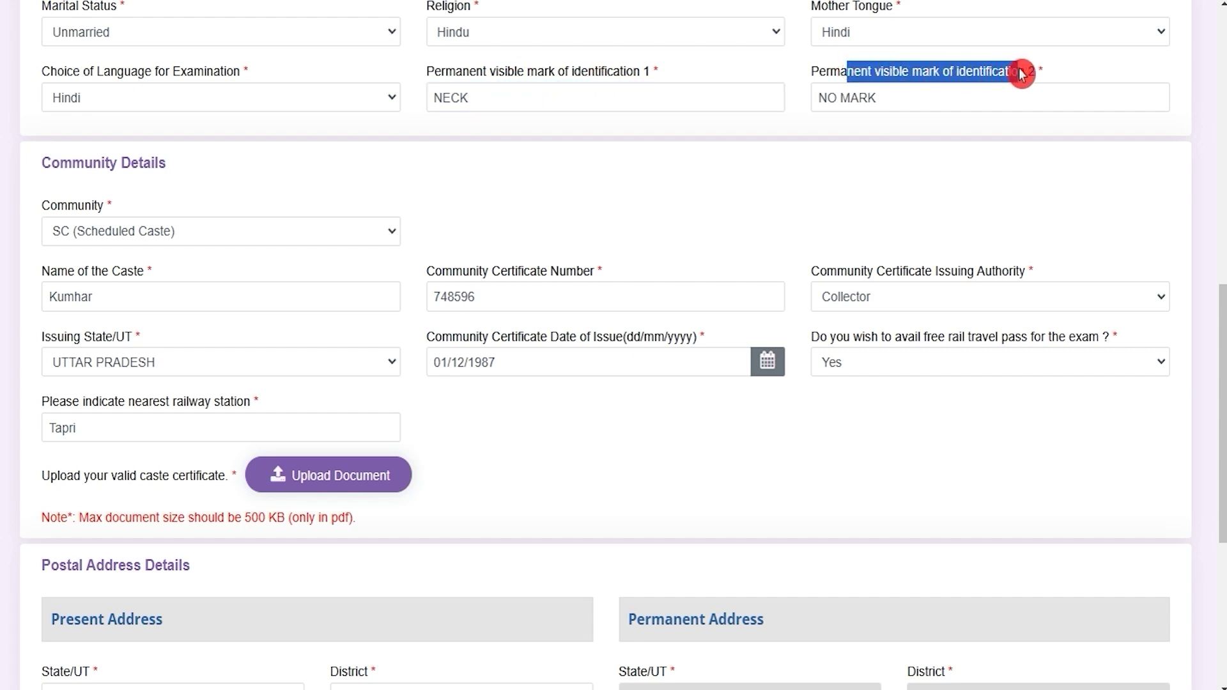
{"action": "left_click_drag", "start_coordinate": [1021, 74], "coordinate": [1021, 74]}
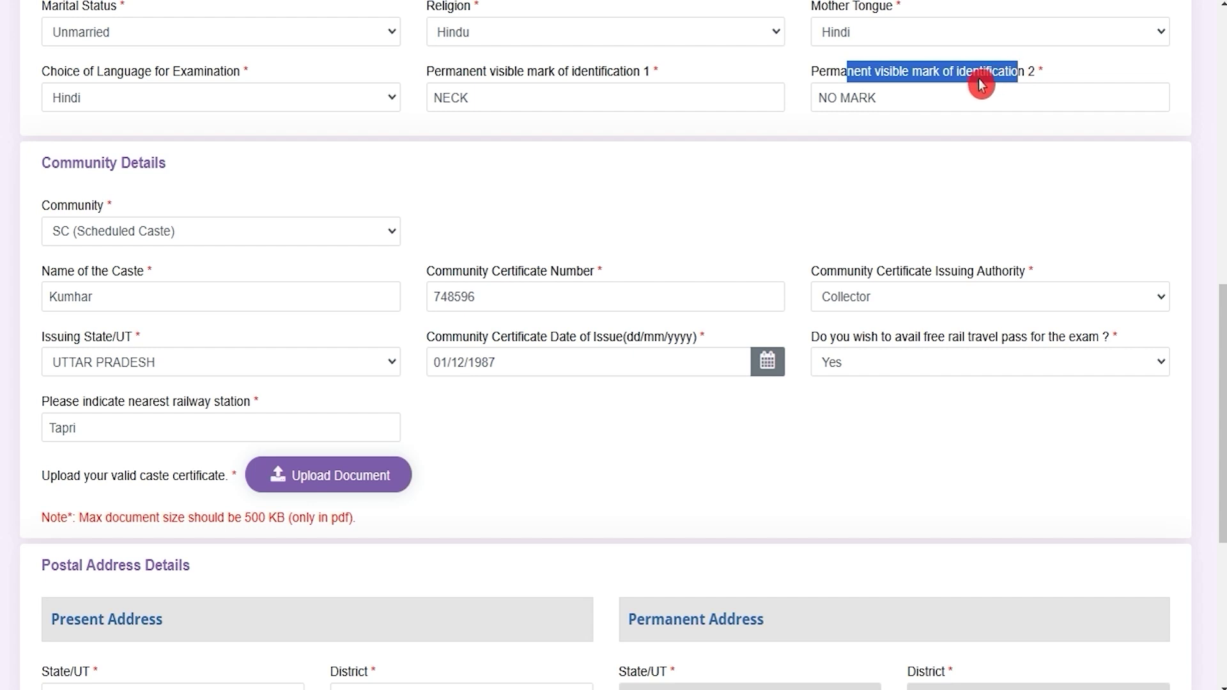
{"action": "left_click", "coordinate": [905, 97]}
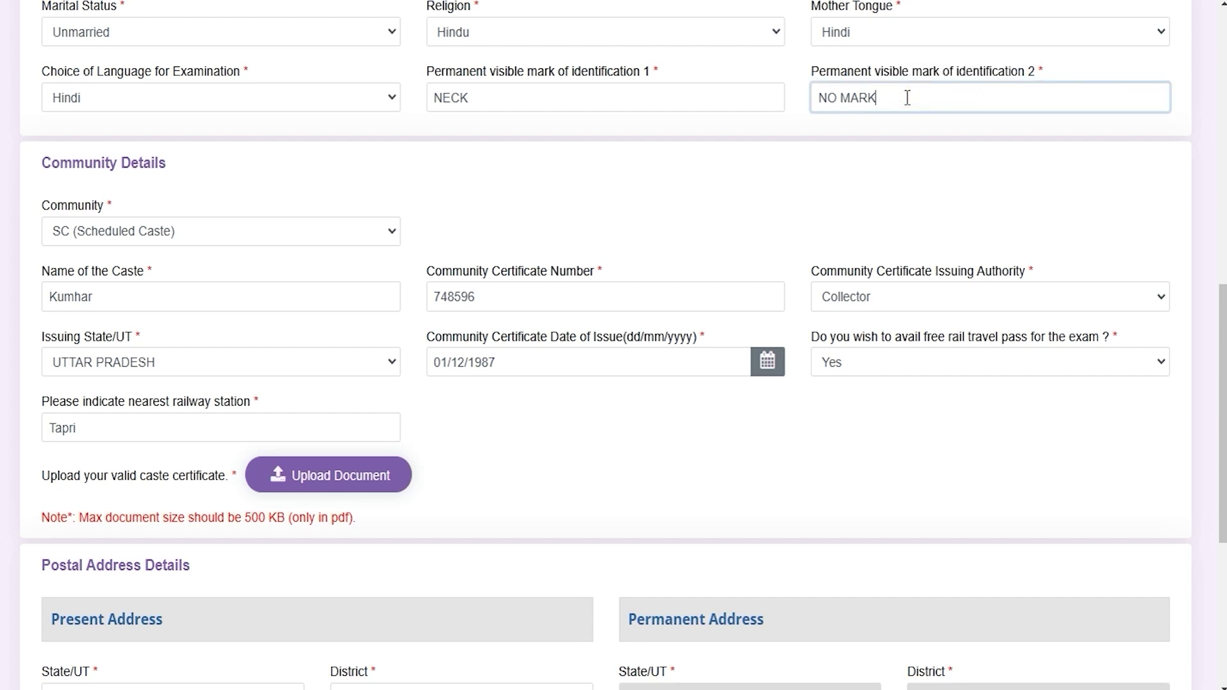
{"action": "left_click", "coordinate": [201, 240]}
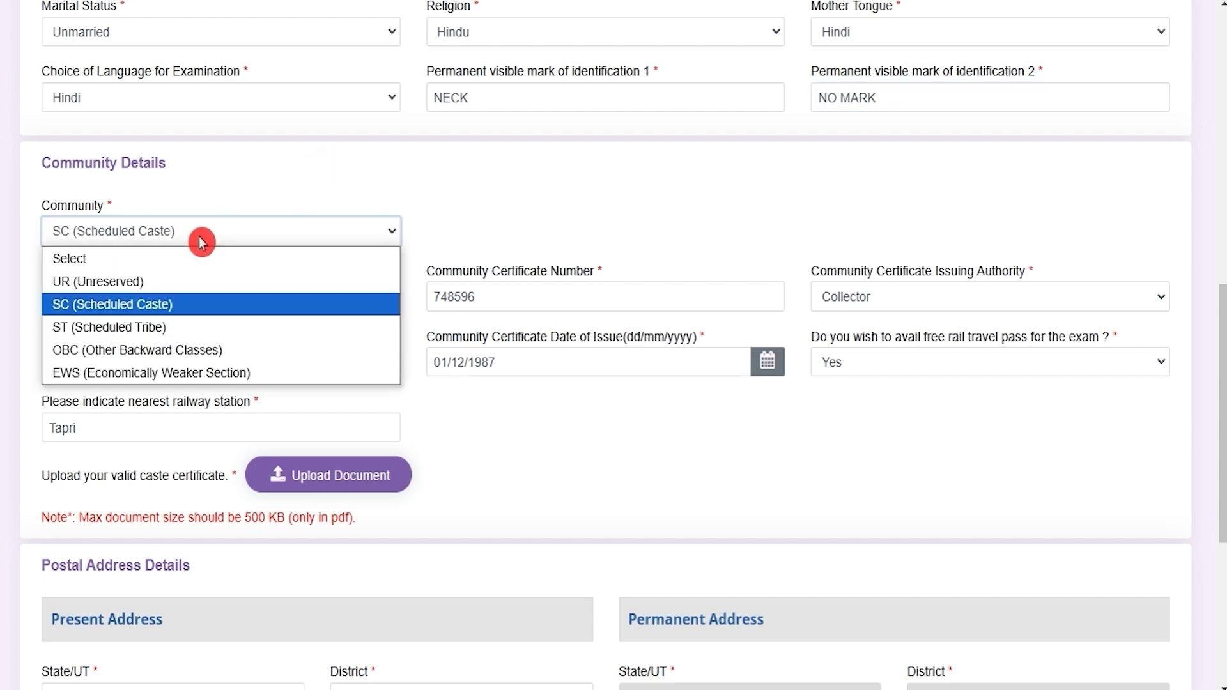
{"action": "left_click", "coordinate": [201, 242]}
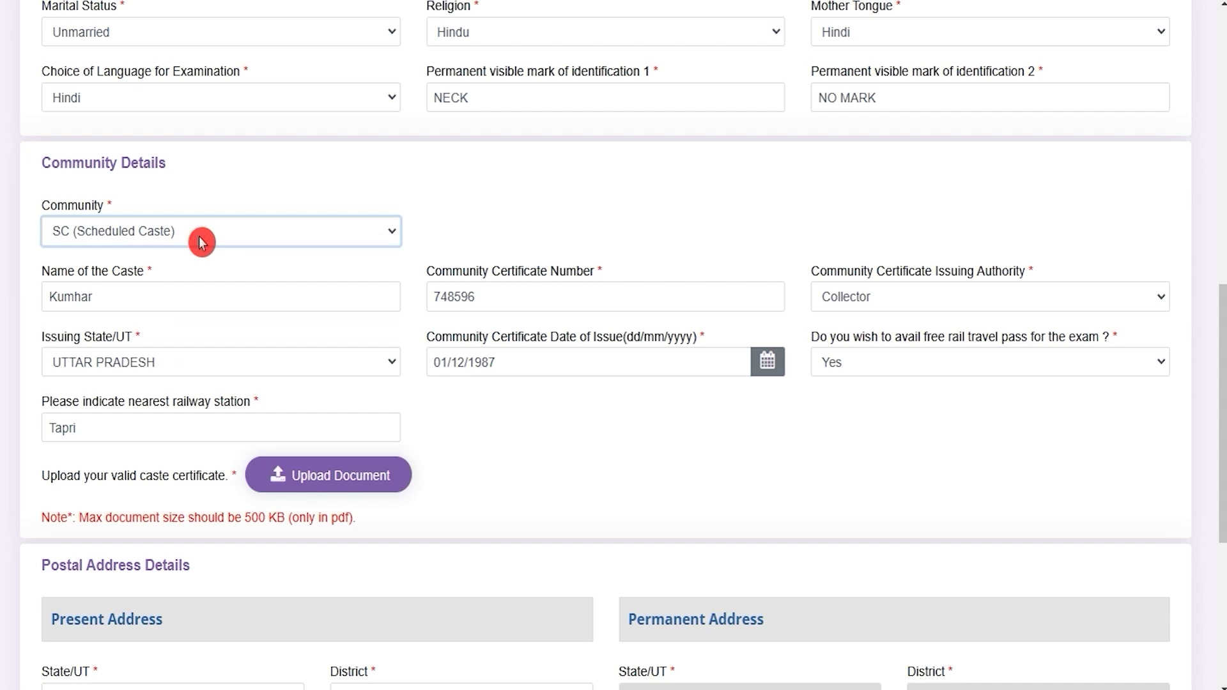
{"action": "left_click", "coordinate": [157, 296]}
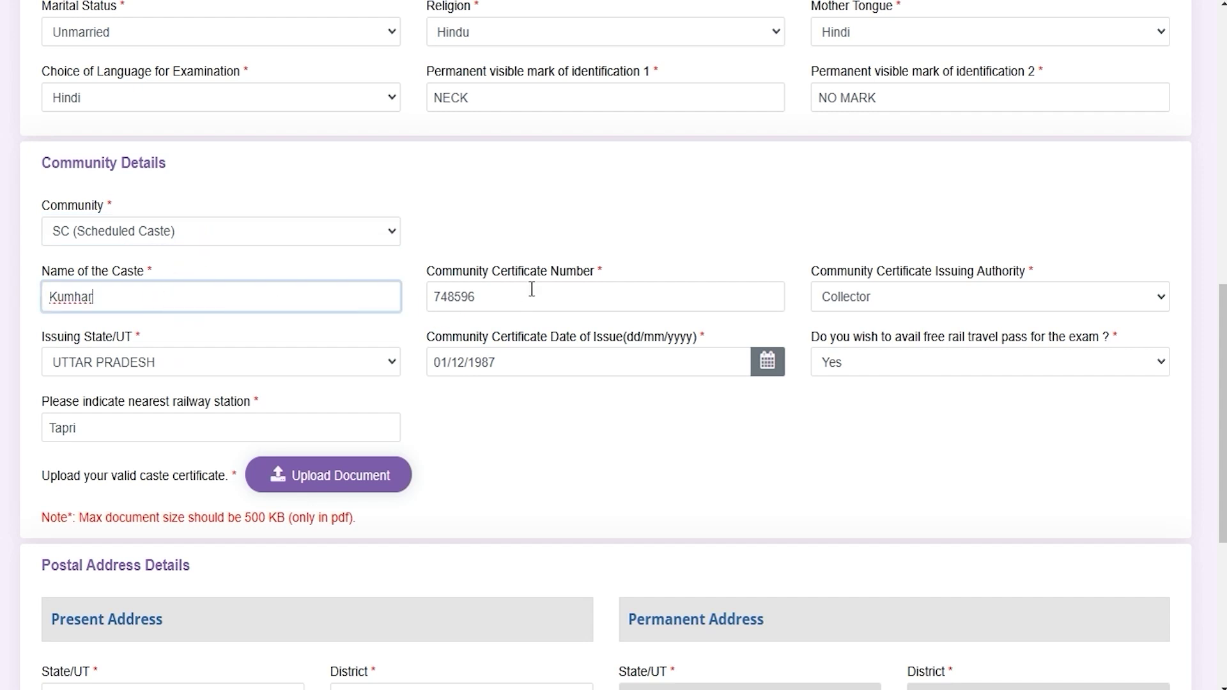
{"action": "left_click_drag", "start_coordinate": [451, 269], "coordinate": [564, 274]}
{"action": "left_click", "coordinate": [556, 296]}
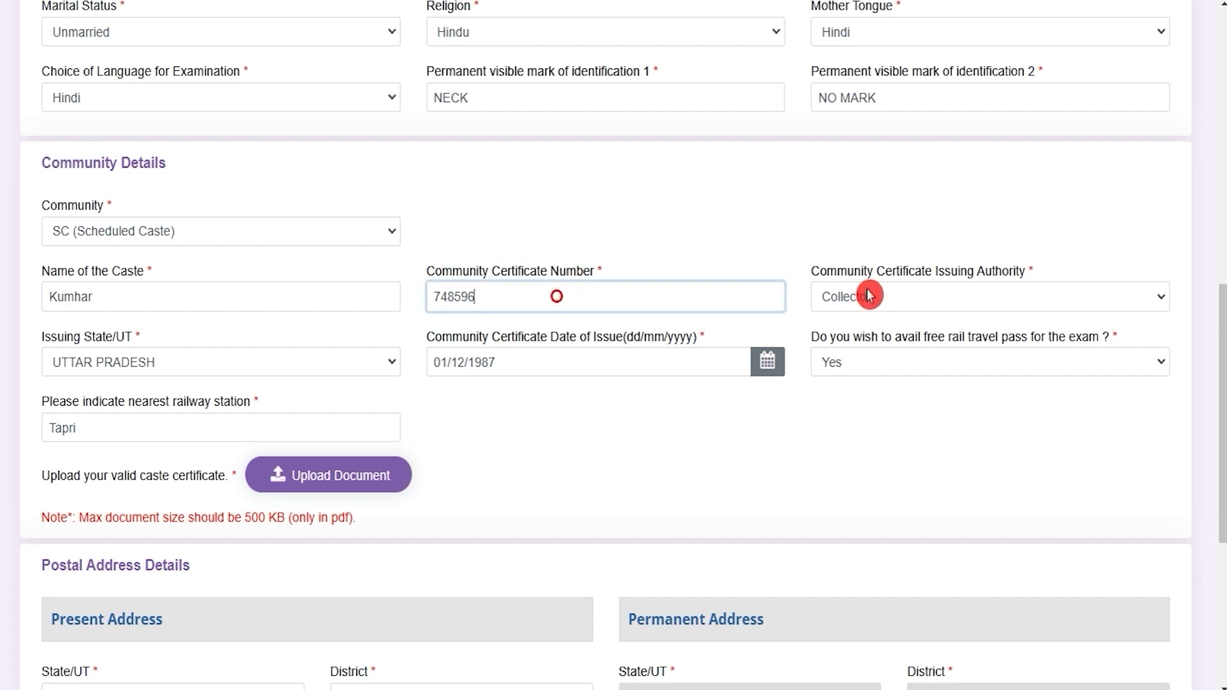
{"action": "left_click", "coordinate": [843, 273]}
{"action": "left_click_drag", "start_coordinate": [860, 278], "coordinate": [997, 277]}
{"action": "left_click", "coordinate": [912, 307]}
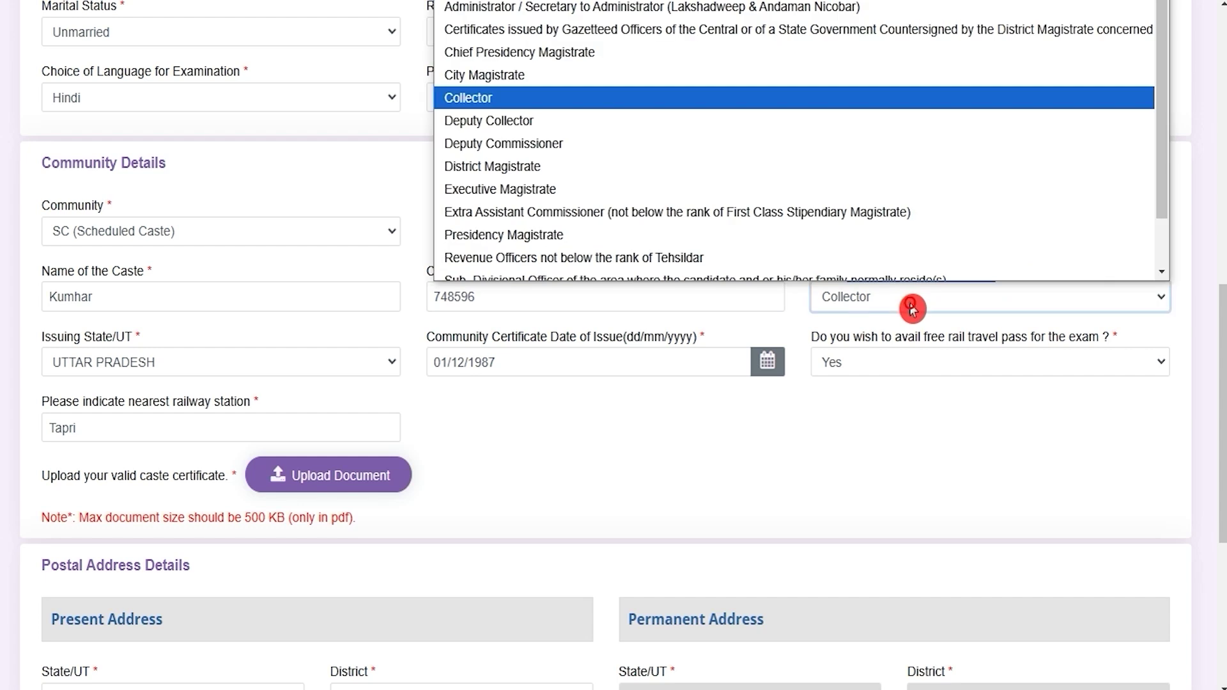
{"action": "left_click", "coordinate": [912, 309]}
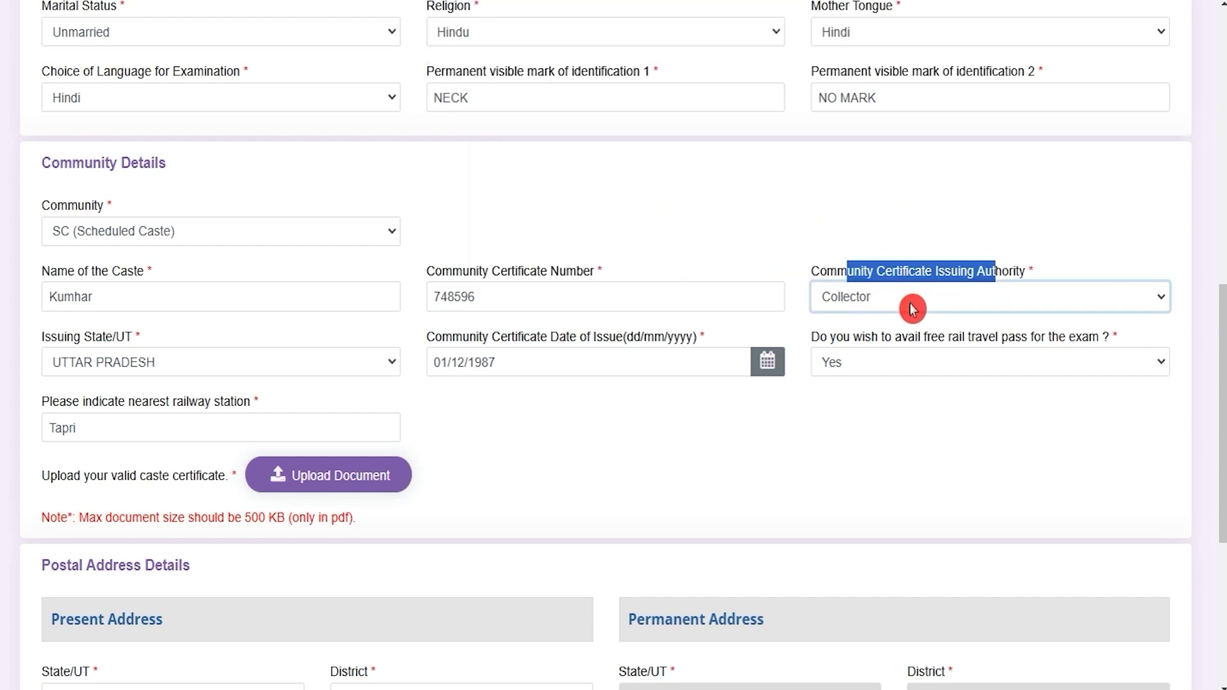
{"action": "left_click", "coordinate": [220, 370]}
{"action": "left_click", "coordinate": [220, 371]}
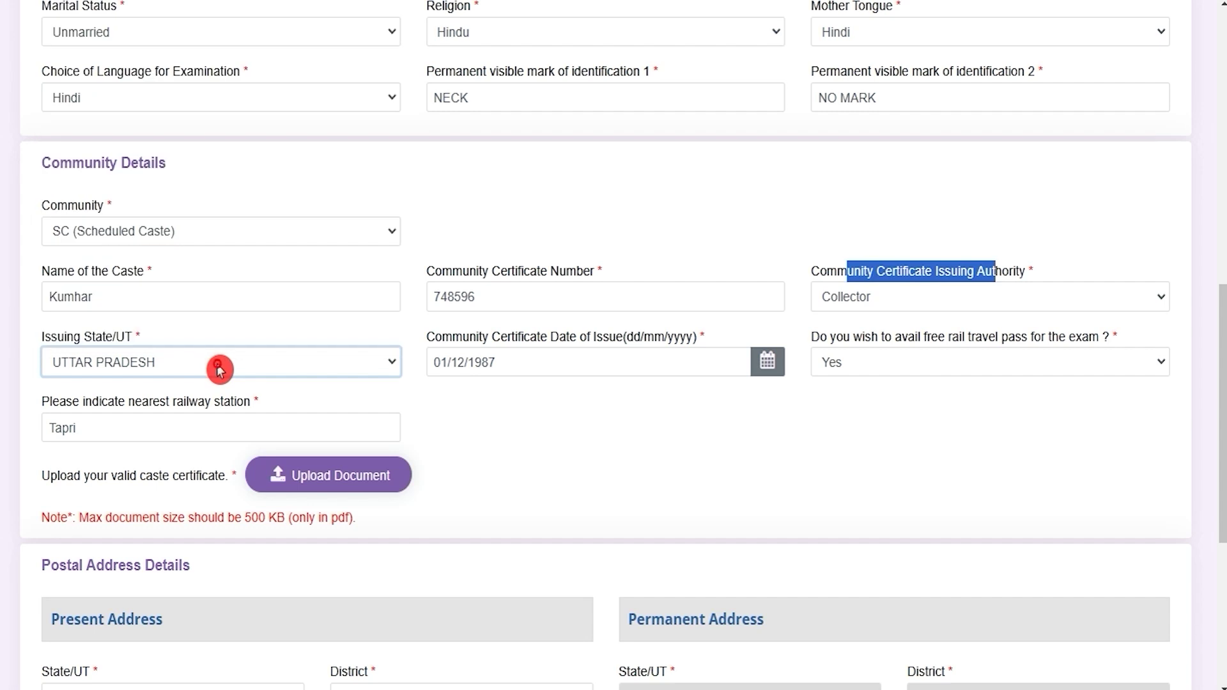
{"action": "left_click", "coordinate": [537, 332]}
{"action": "left_click_drag", "start_coordinate": [462, 336], "coordinate": [608, 336]}
{"action": "left_click", "coordinate": [537, 367]}
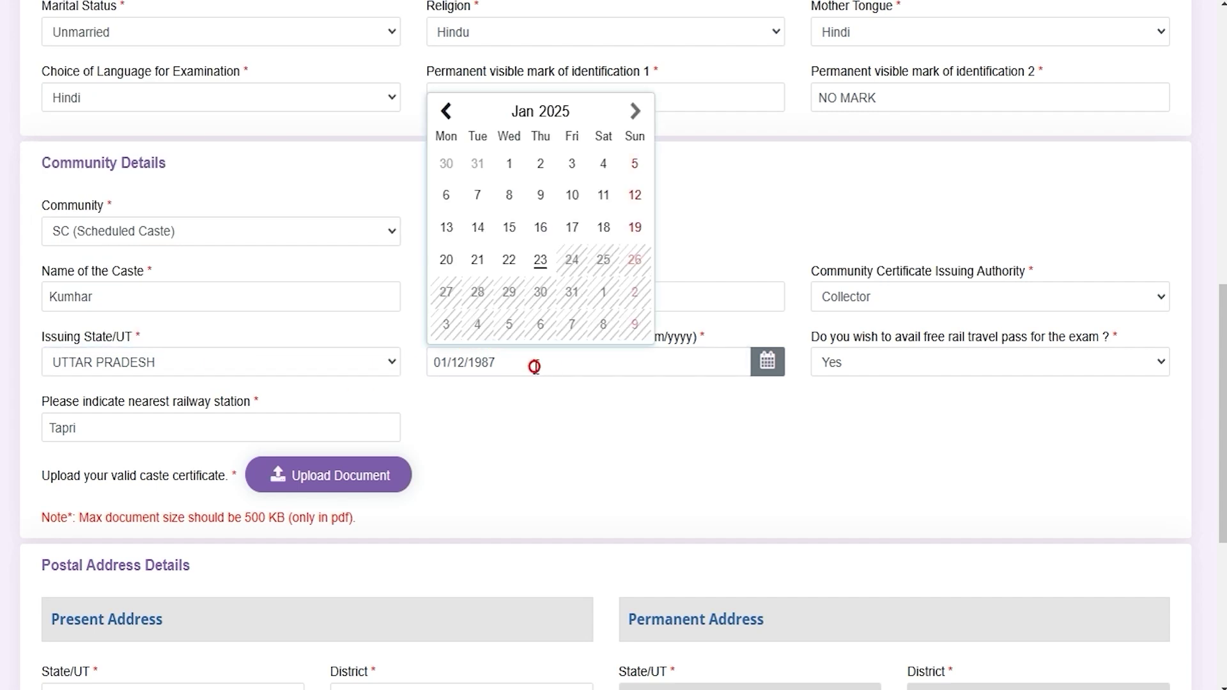
{"action": "left_click", "coordinate": [739, 435]}
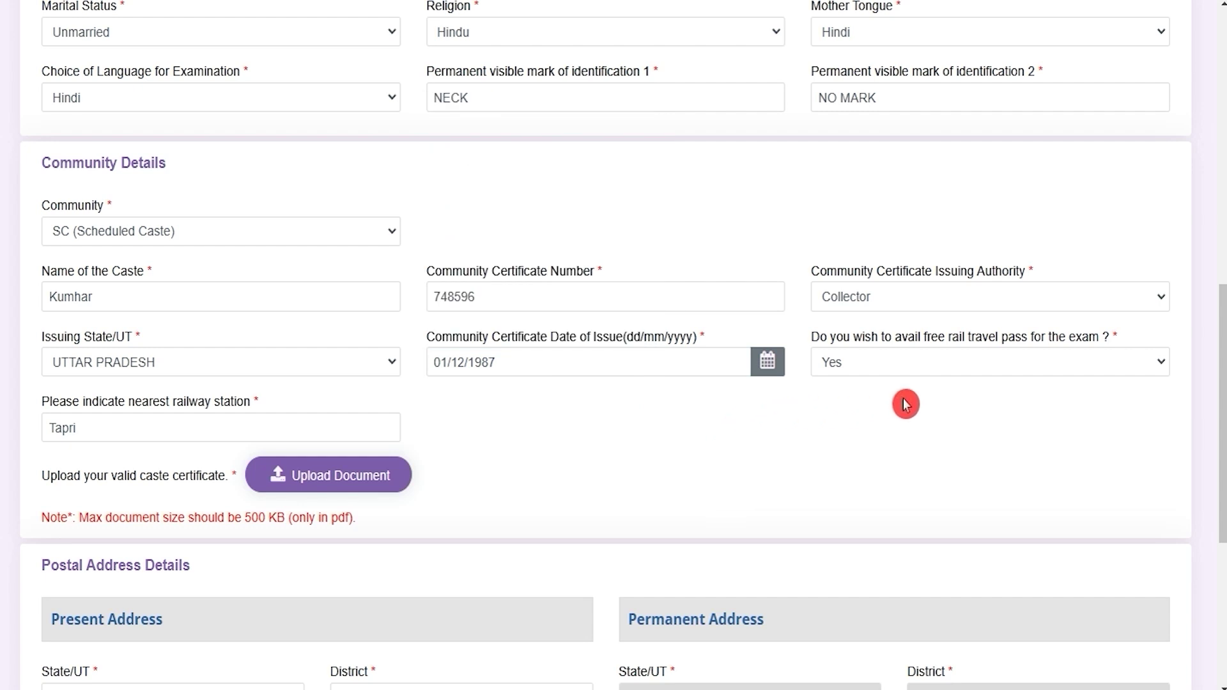
{"action": "left_click", "coordinate": [900, 371]}
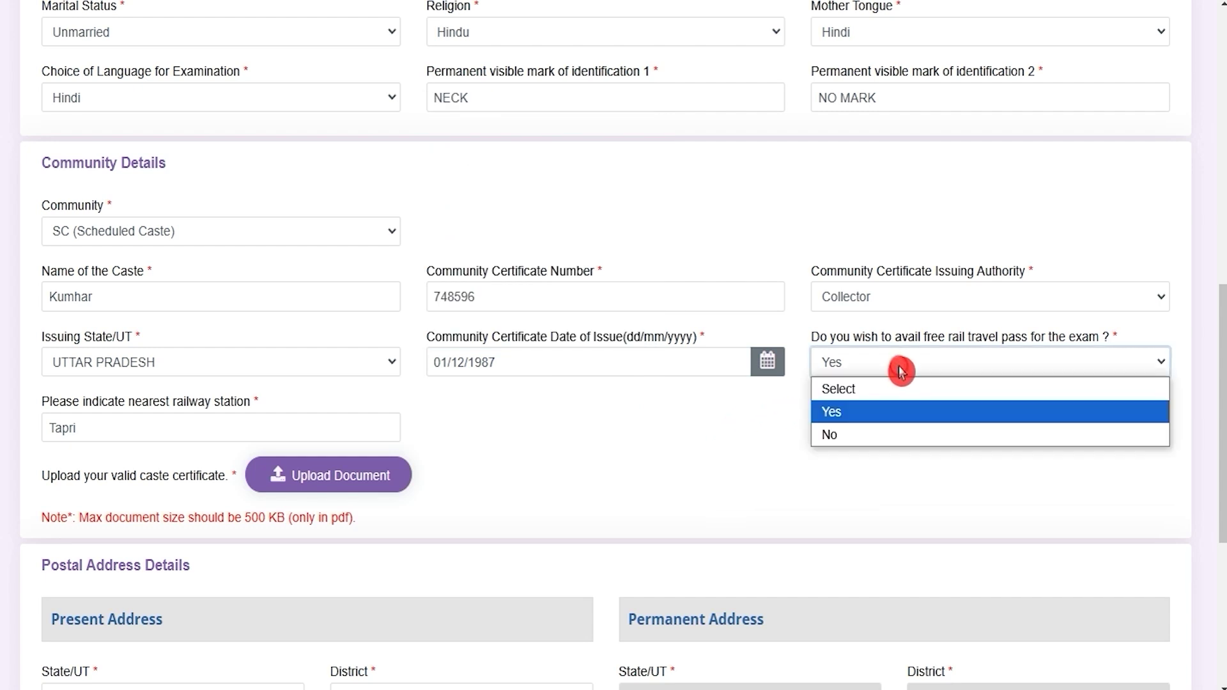
{"action": "left_click", "coordinate": [901, 370]}
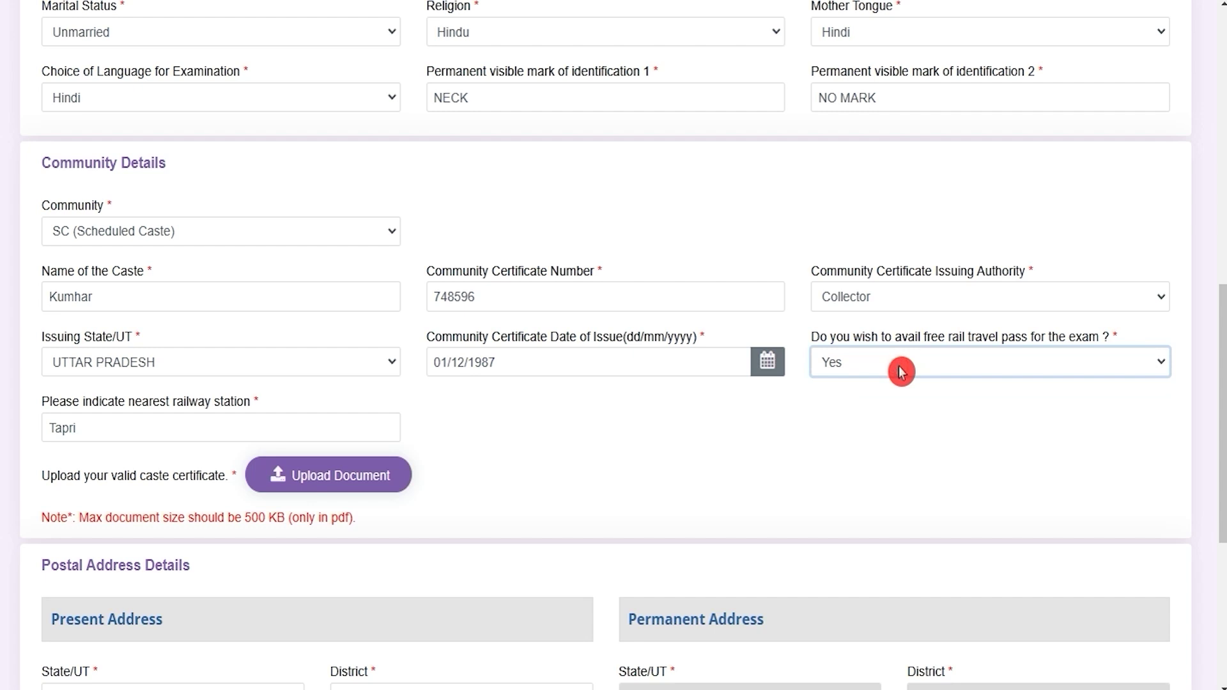
{"action": "left_click_drag", "start_coordinate": [95, 402], "coordinate": [219, 410]}
{"action": "left_click", "coordinate": [76, 428]}
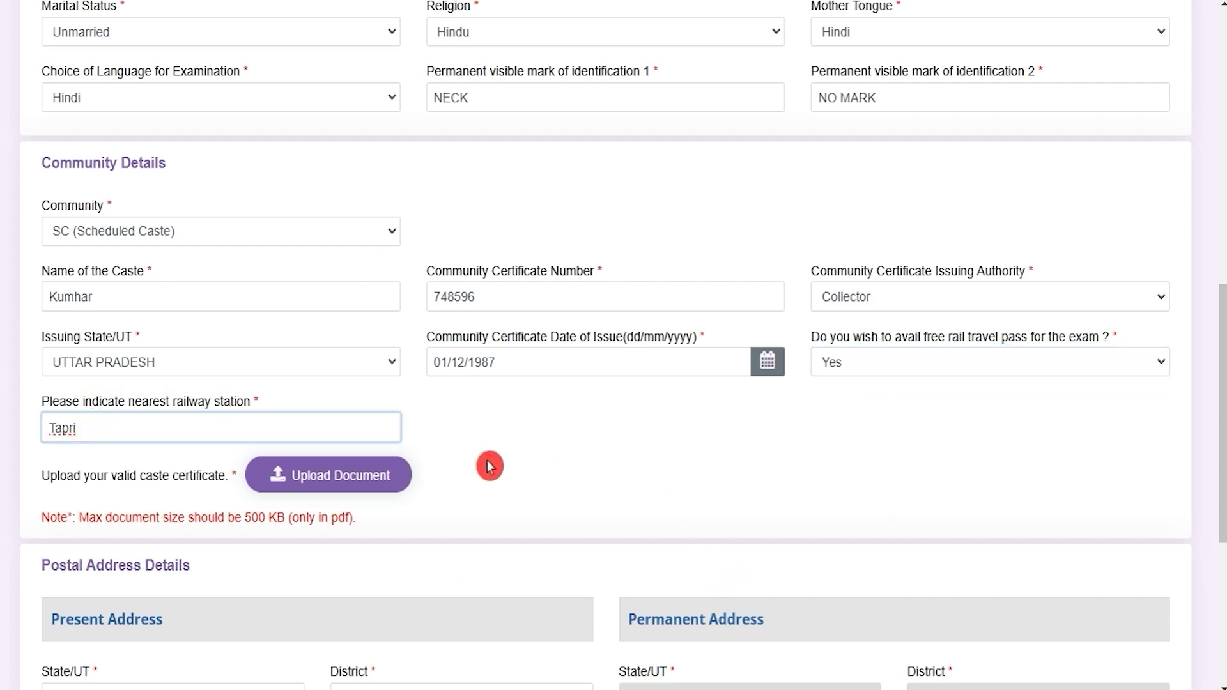
{"action": "left_click_drag", "start_coordinate": [74, 481], "coordinate": [183, 487]}
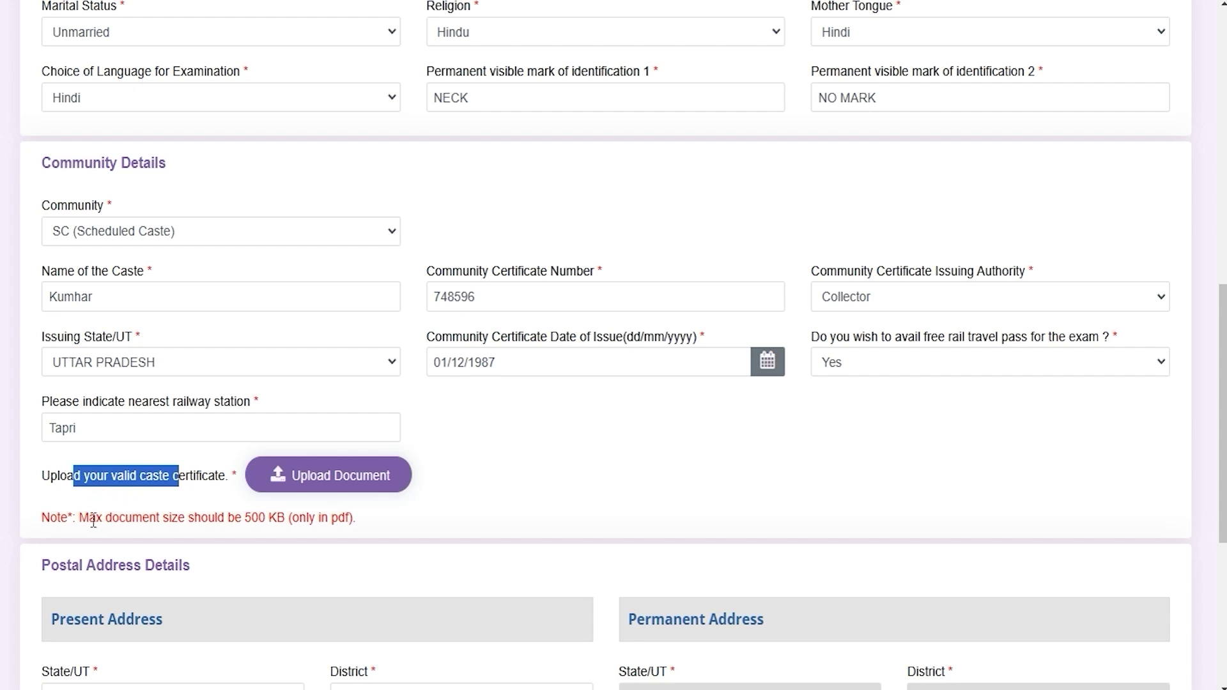
{"action": "left_click_drag", "start_coordinate": [92, 521], "coordinate": [242, 521]}
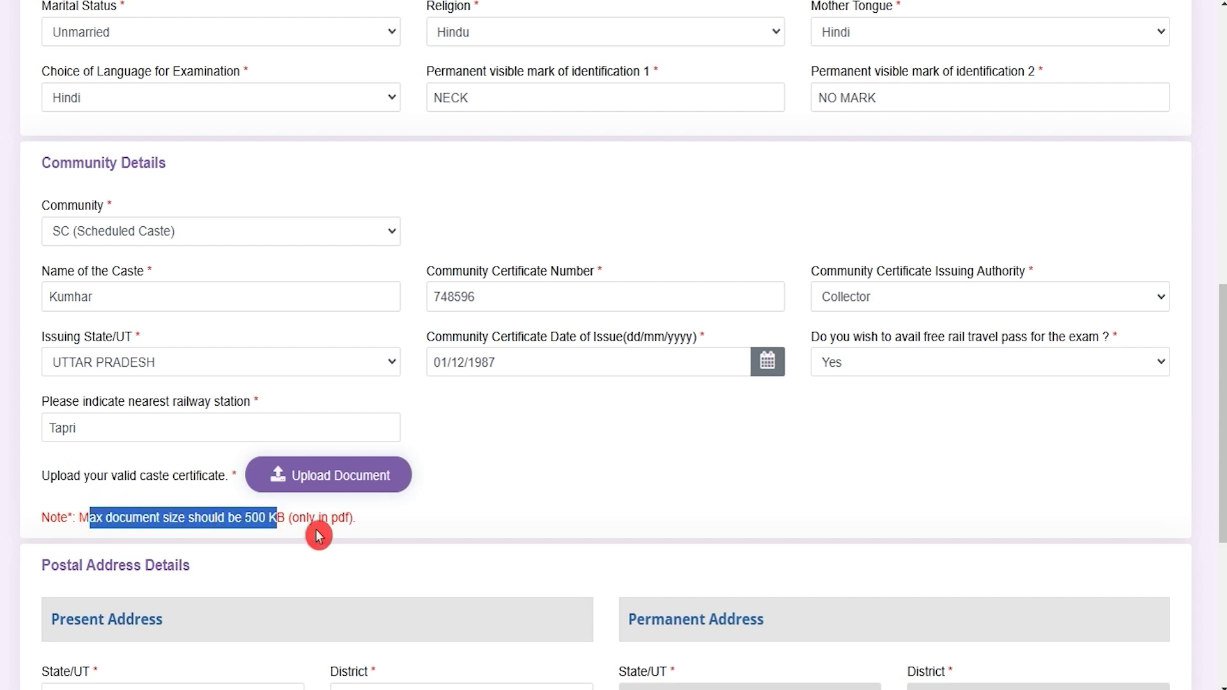
Step: Check the Present and Permanent Address sections, save the personal details and proceed to Other Details
{"action": "scroll", "coordinate": [536, 514], "scroll_direction": "down", "scroll_amount": 2}
{"action": "scroll", "coordinate": [537, 517], "scroll_direction": "down", "scroll_amount": 4}
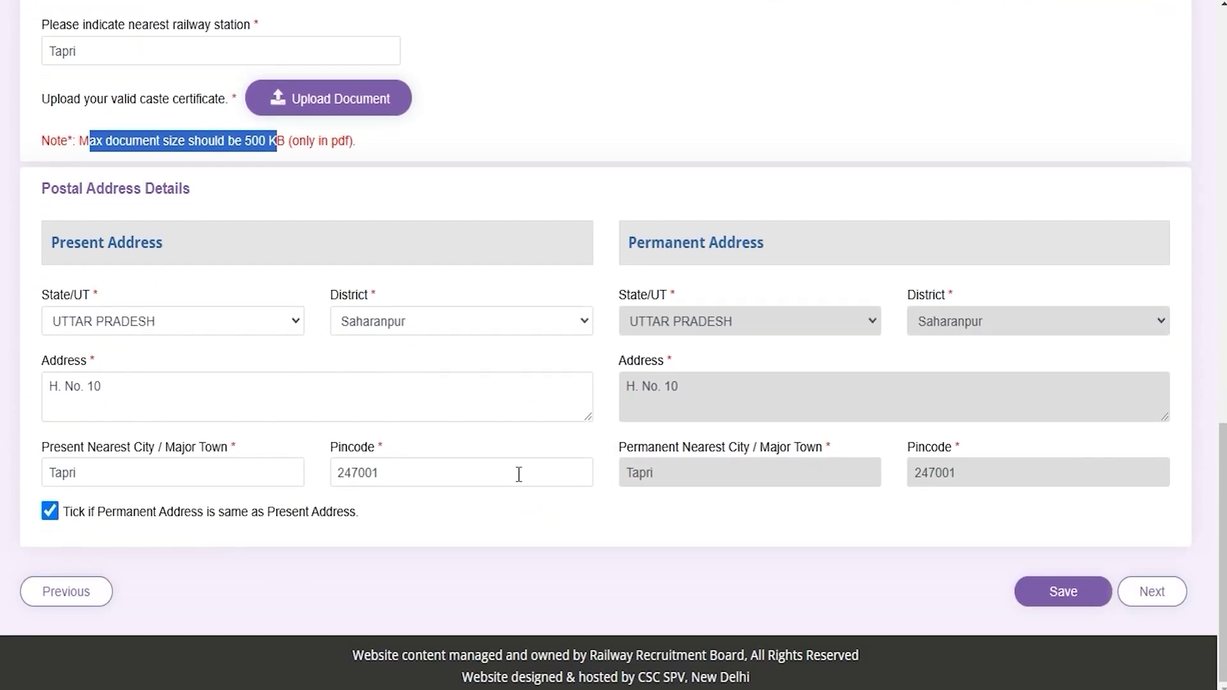
{"action": "left_click_drag", "start_coordinate": [73, 242], "coordinate": [125, 244]}
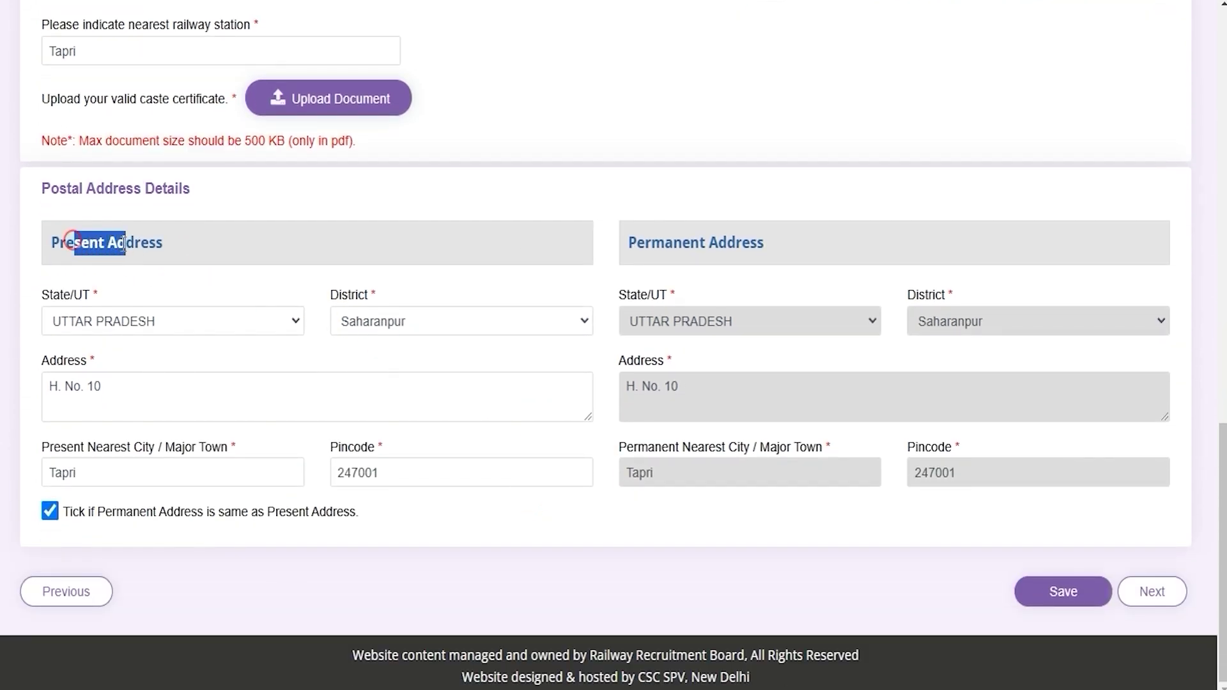
{"action": "left_click_drag", "start_coordinate": [637, 243], "coordinate": [707, 242]}
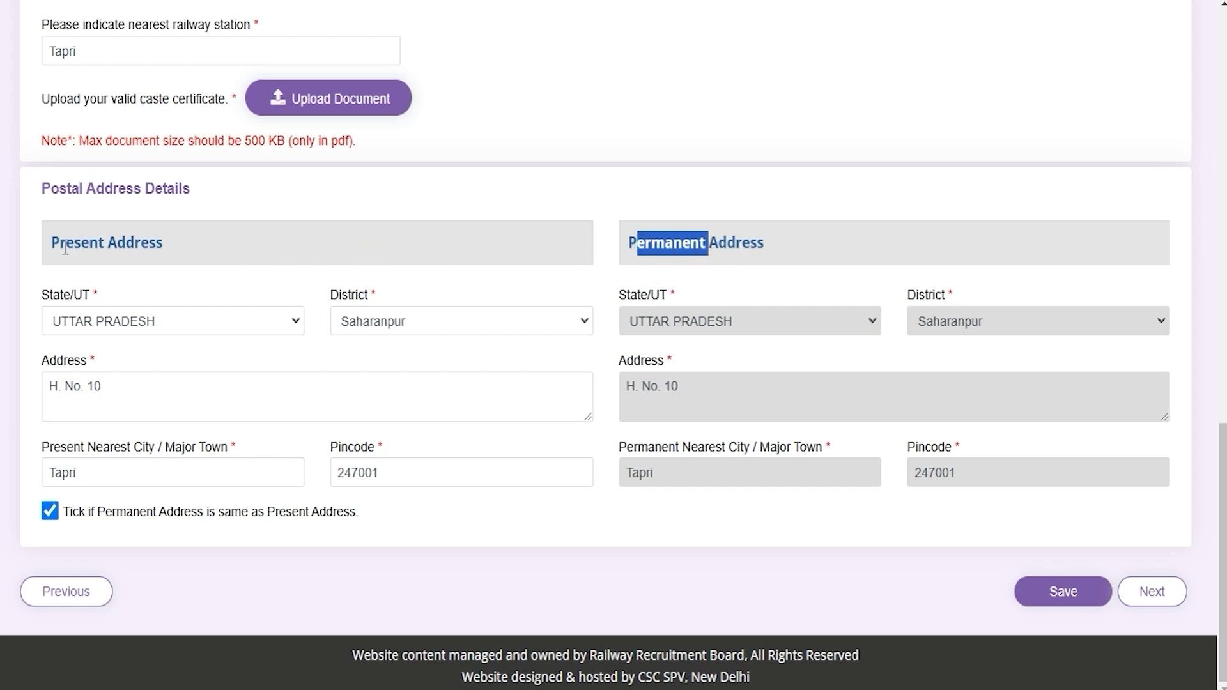
{"action": "left_click_drag", "start_coordinate": [64, 247], "coordinate": [111, 247]}
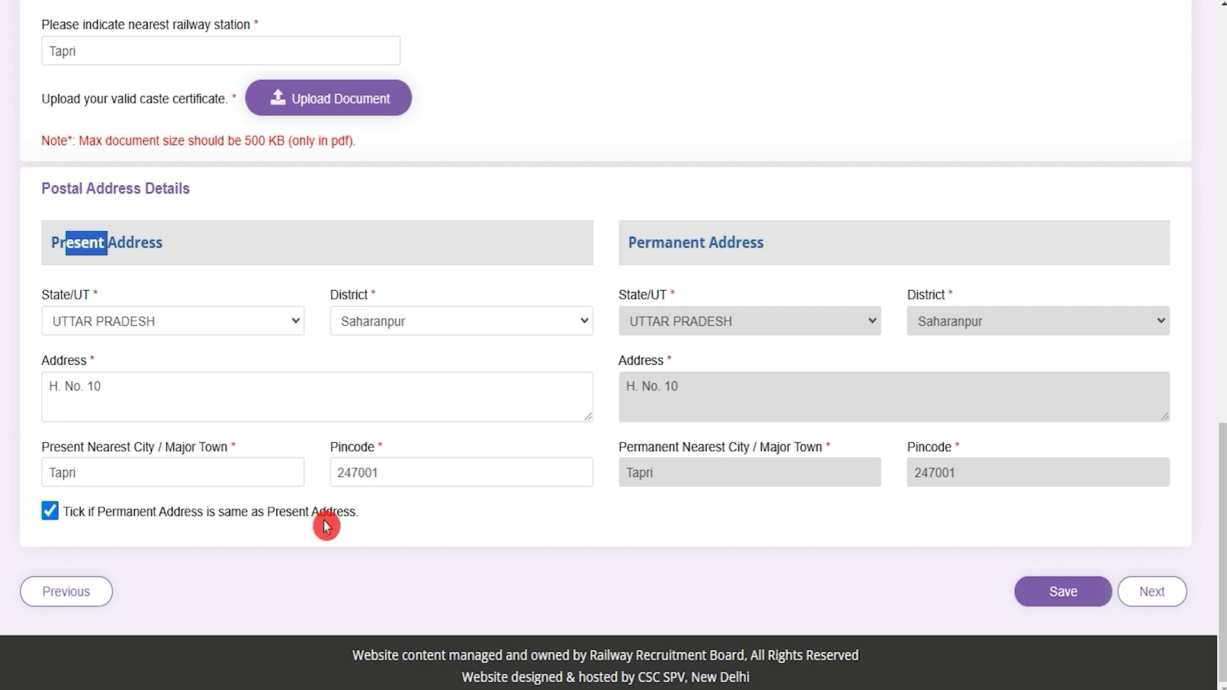
{"action": "left_click_drag", "start_coordinate": [645, 243], "coordinate": [750, 245]}
{"action": "left_click_drag", "start_coordinate": [51, 243], "coordinate": [156, 244]}
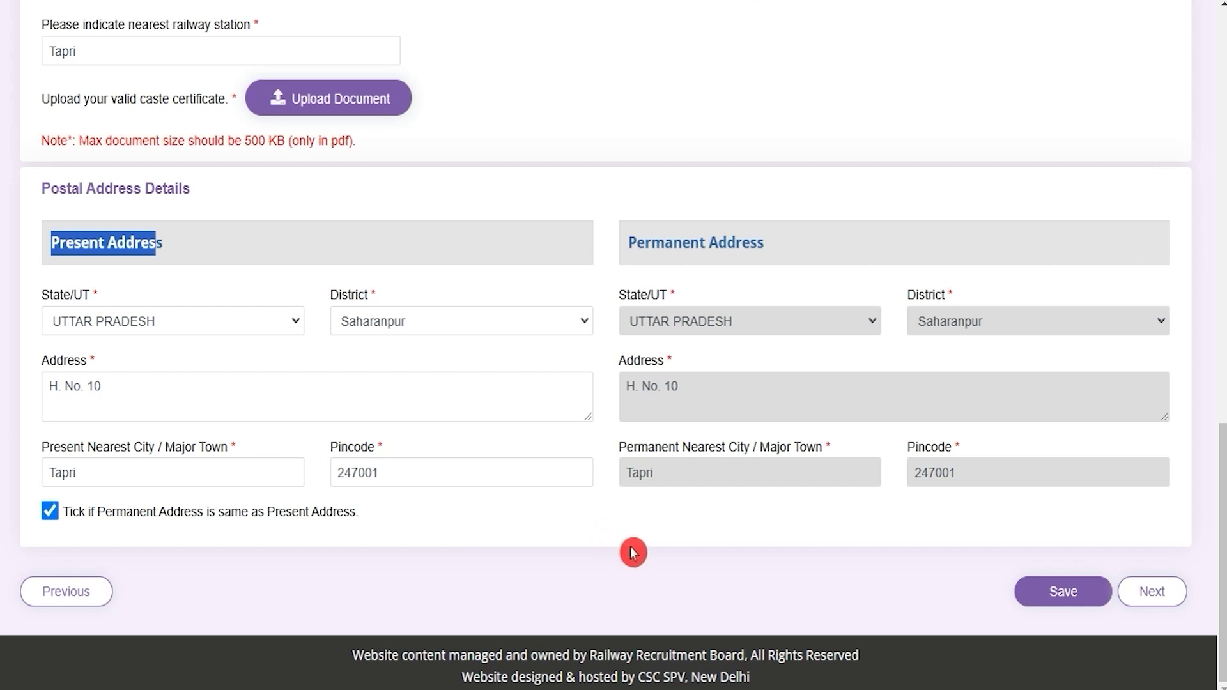
{"action": "left_click", "coordinate": [1035, 605]}
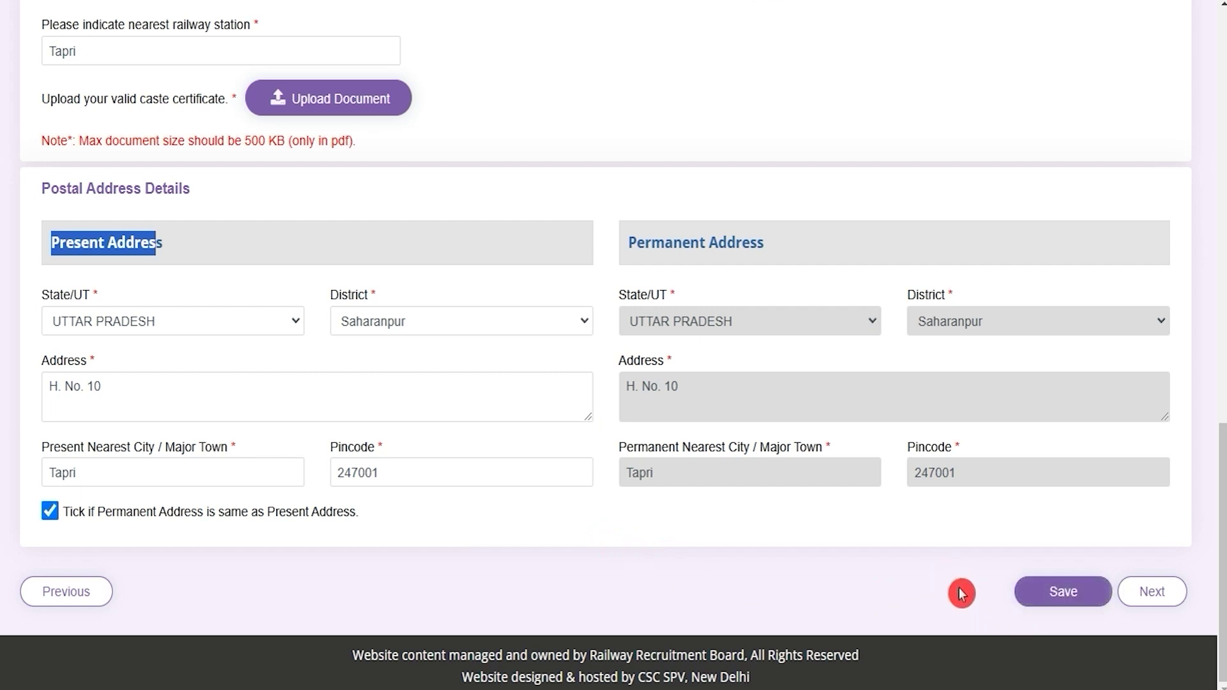
{"action": "left_click", "coordinate": [1152, 592]}
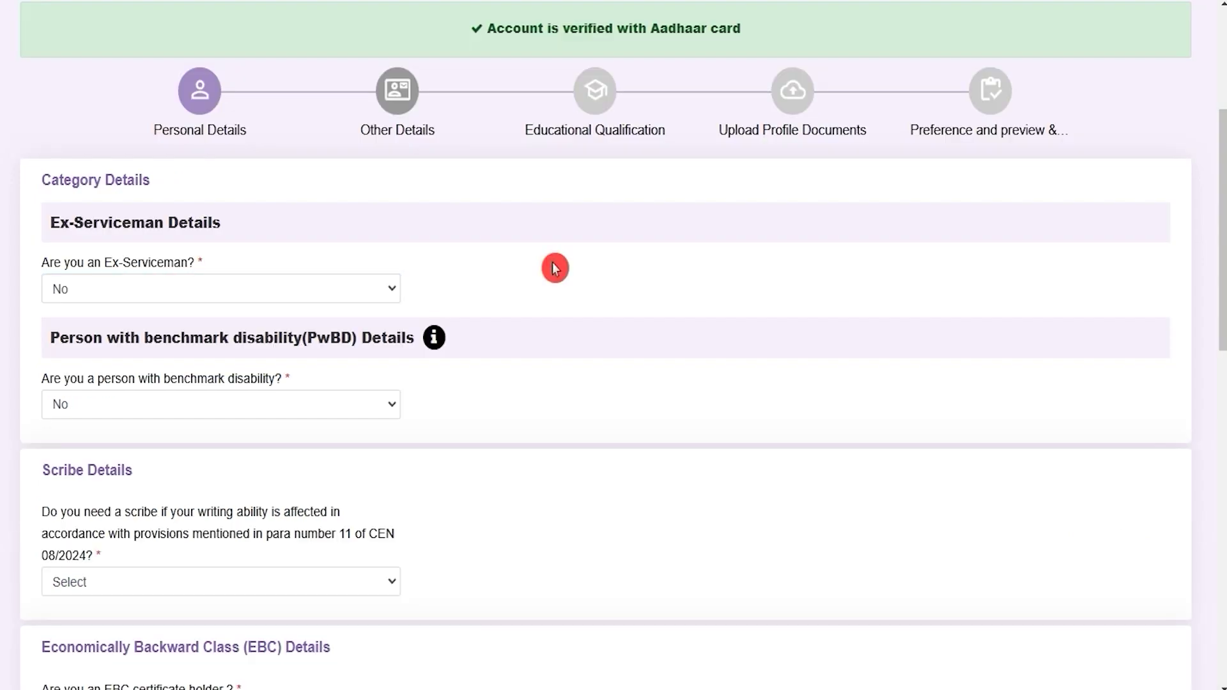
Step: Answer No to the Ex-Serviceman question after briefly viewing its Yes options
{"action": "left_click_drag", "start_coordinate": [77, 262], "coordinate": [167, 278]}
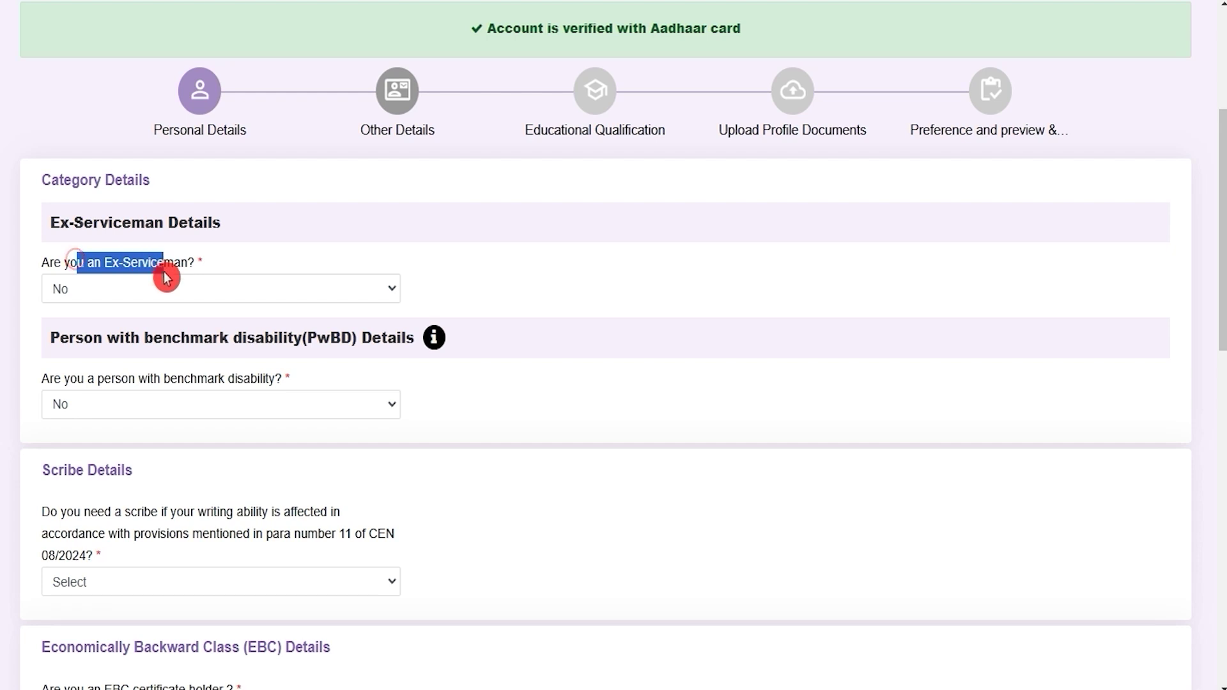
{"action": "left_click", "coordinate": [205, 293]}
{"action": "left_click", "coordinate": [102, 338]}
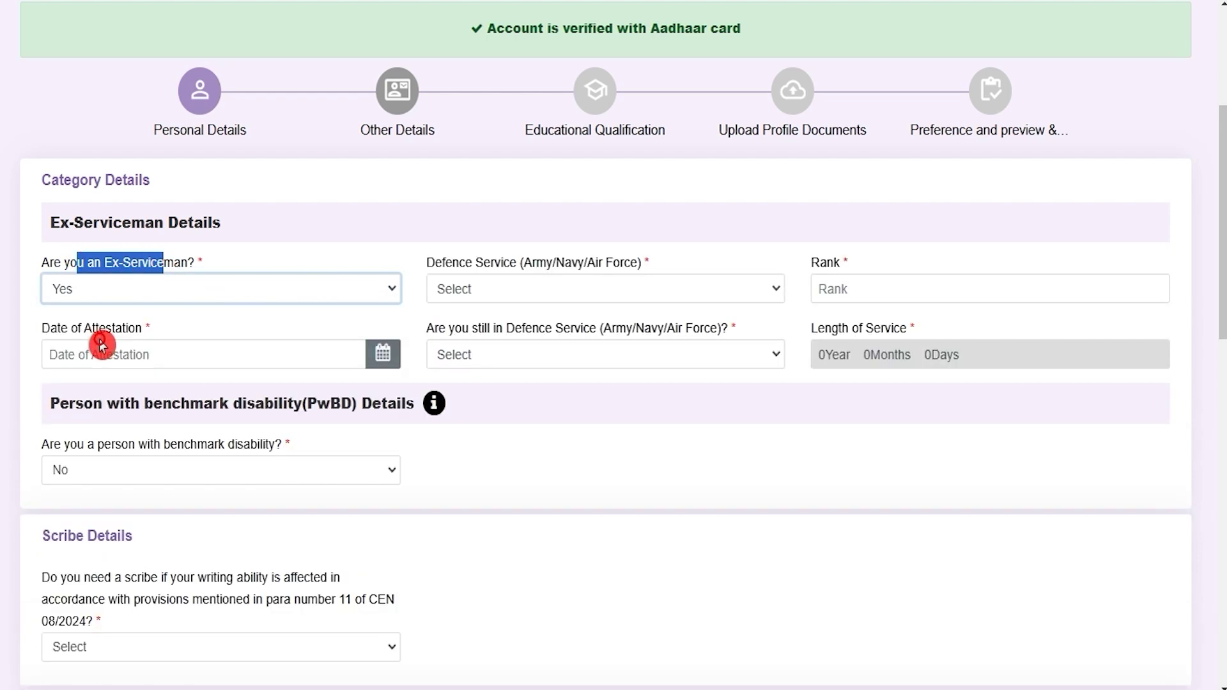
{"action": "left_click", "coordinate": [641, 299]}
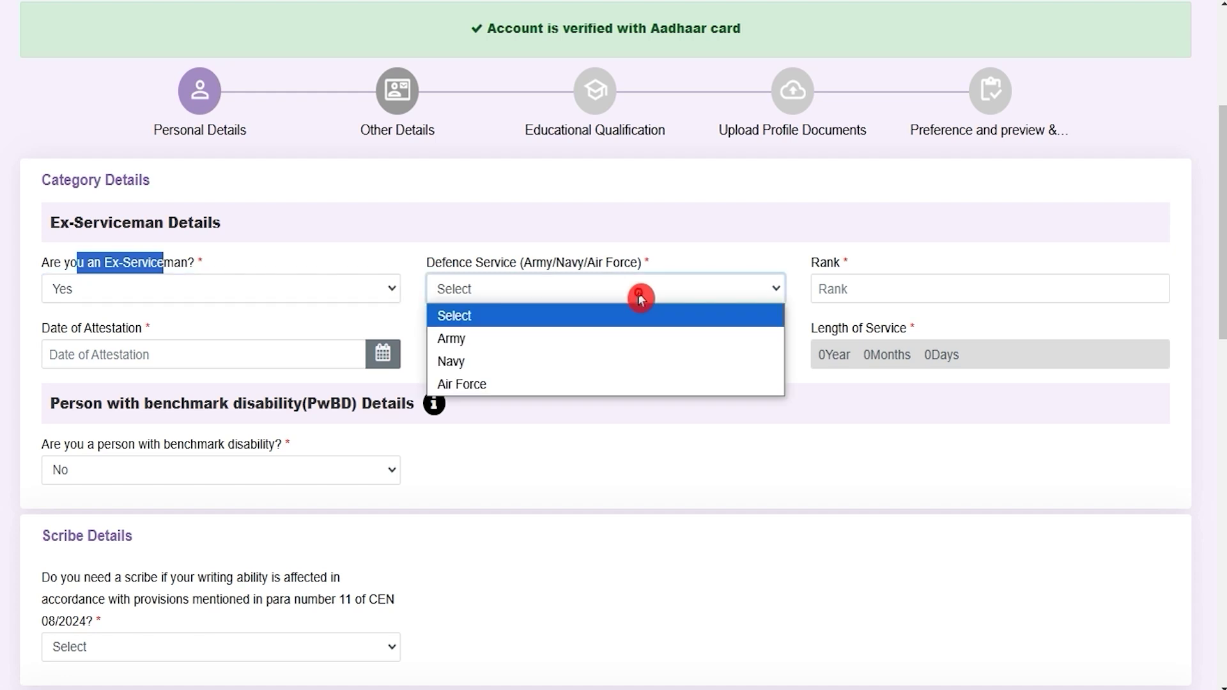
{"action": "left_click", "coordinate": [858, 288]}
{"action": "left_click", "coordinate": [185, 291]}
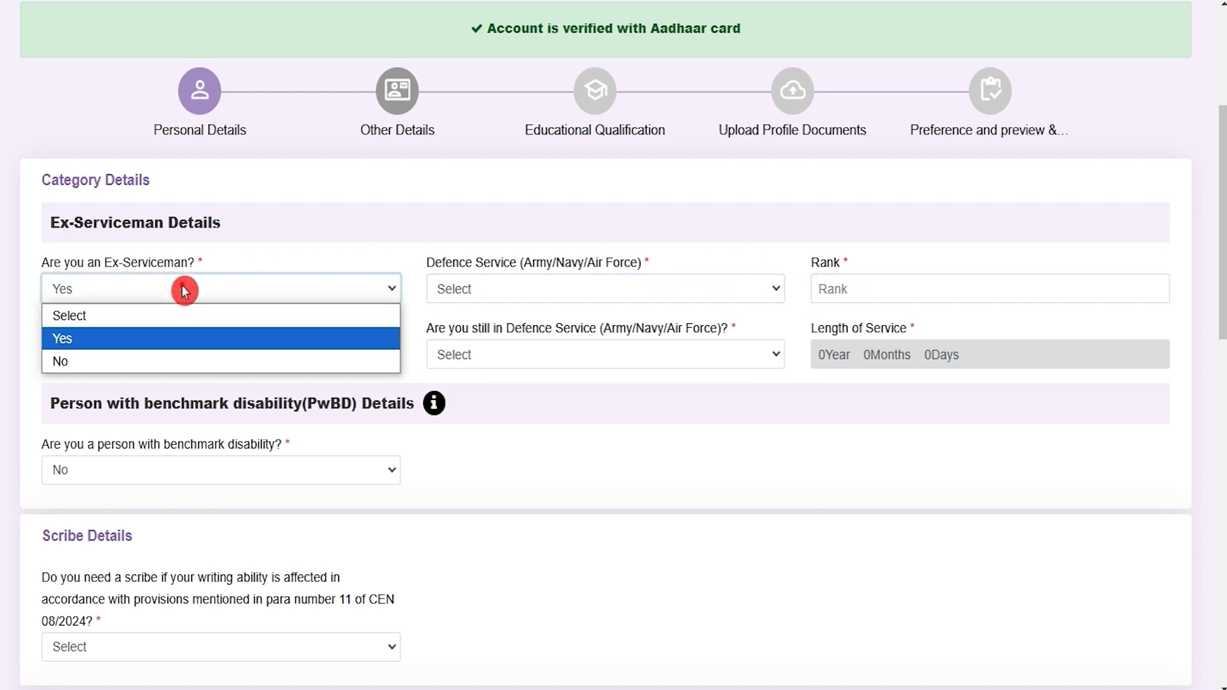
{"action": "left_click", "coordinate": [102, 360]}
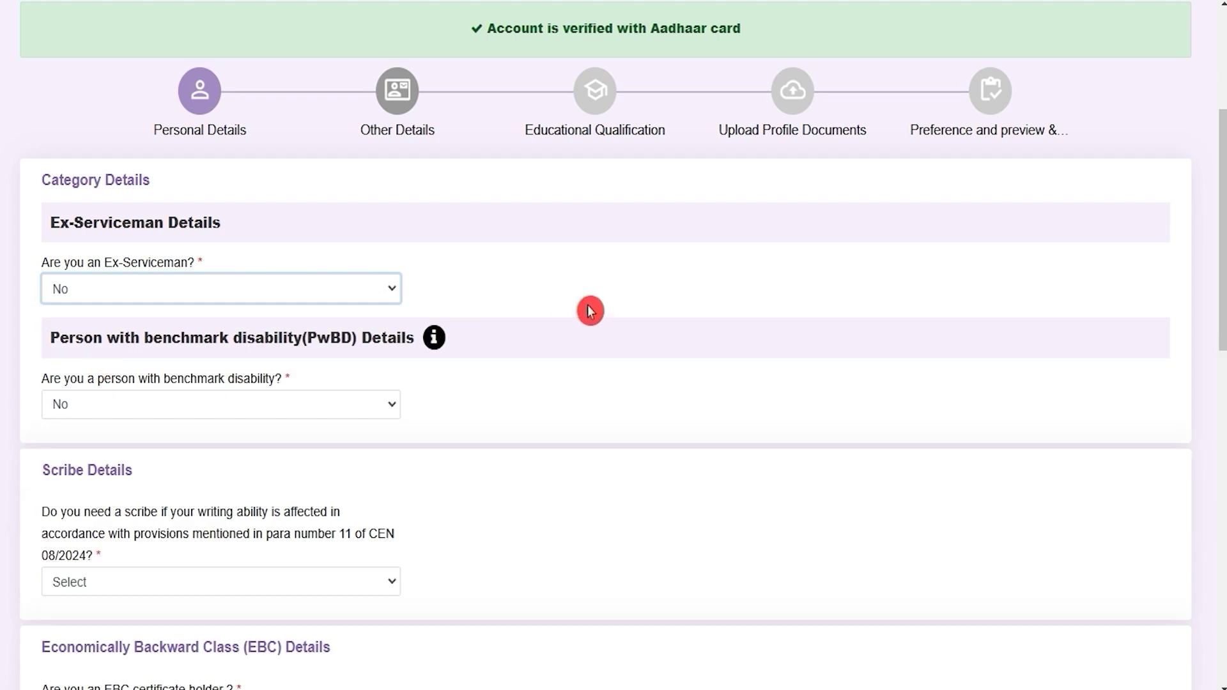
Step: Answer No to benchmark disability after viewing its categories, and set the scribe question to No
{"action": "left_click_drag", "start_coordinate": [170, 338], "coordinate": [361, 343]}
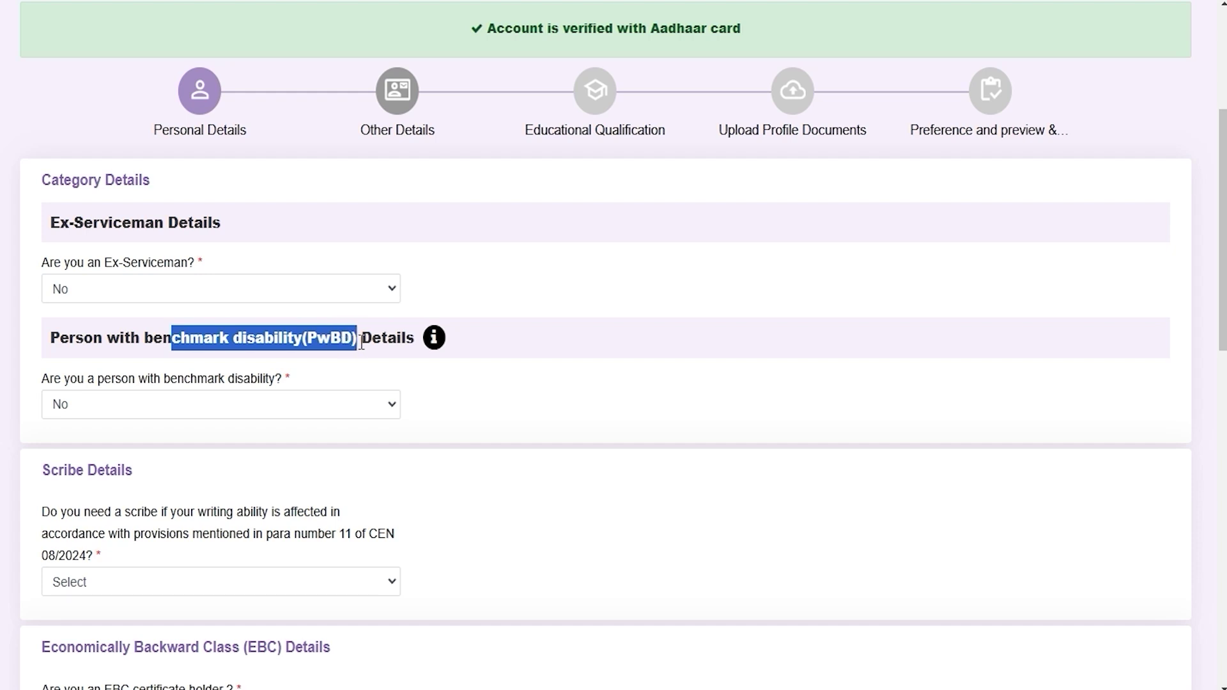
{"action": "left_click", "coordinate": [165, 404]}
{"action": "left_click", "coordinate": [101, 452]}
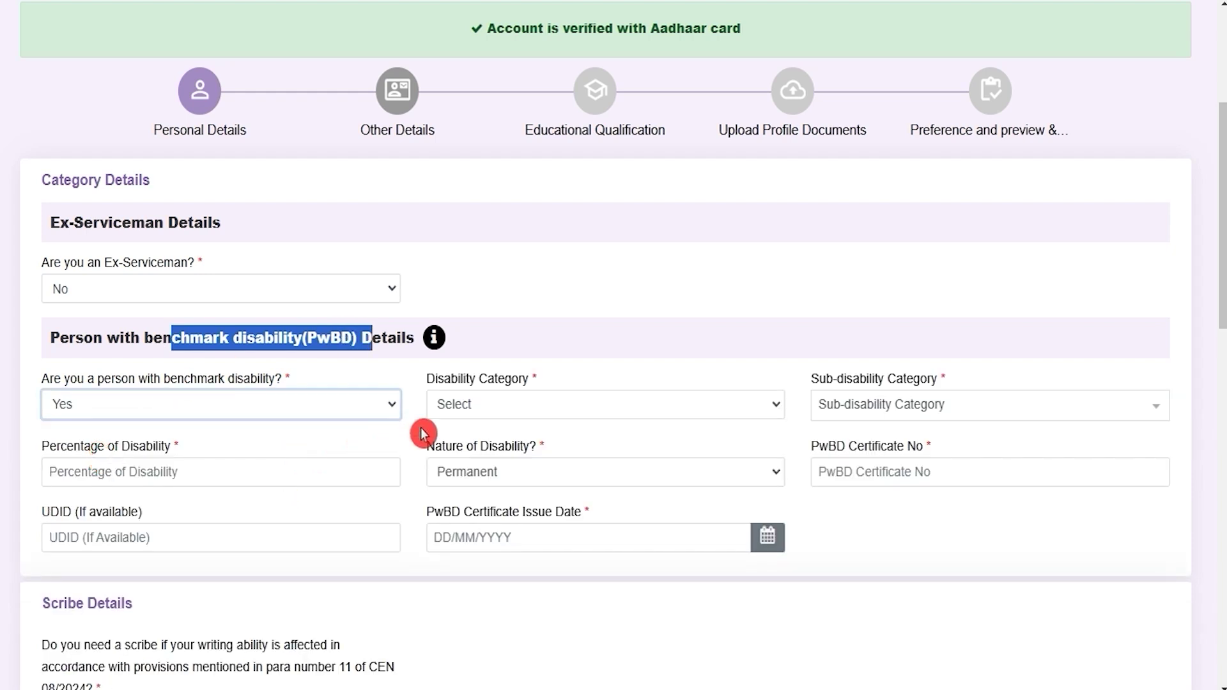
{"action": "left_click", "coordinate": [535, 405]}
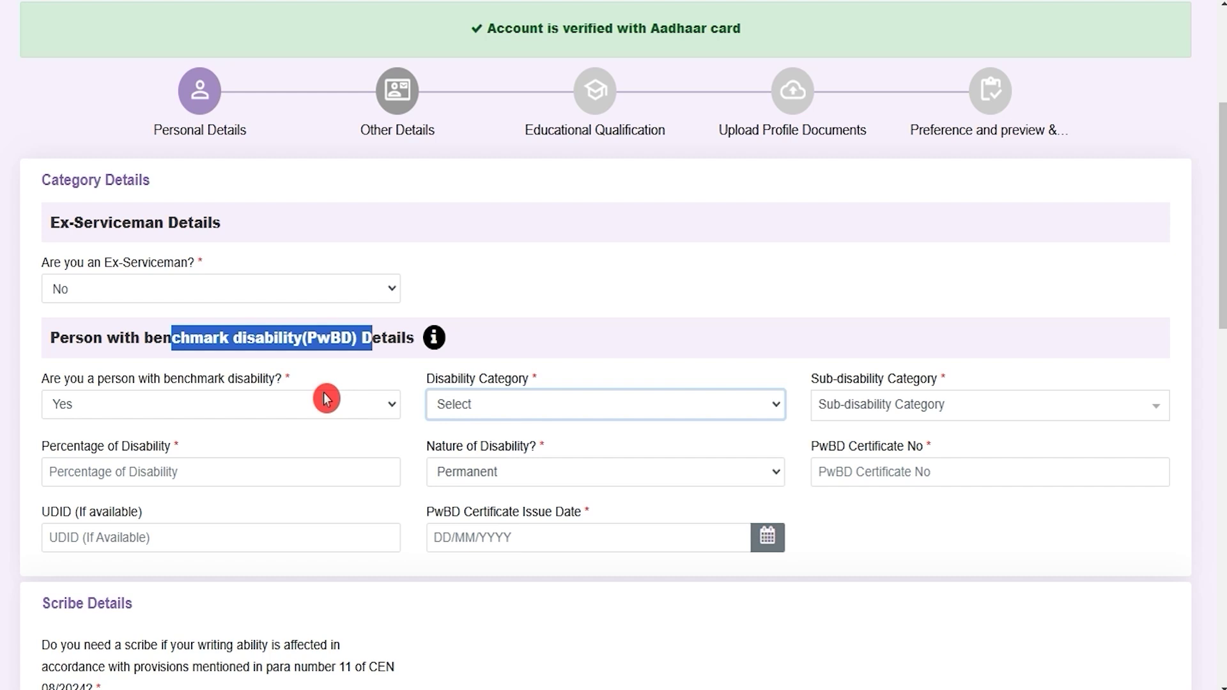
{"action": "left_click", "coordinate": [278, 404]}
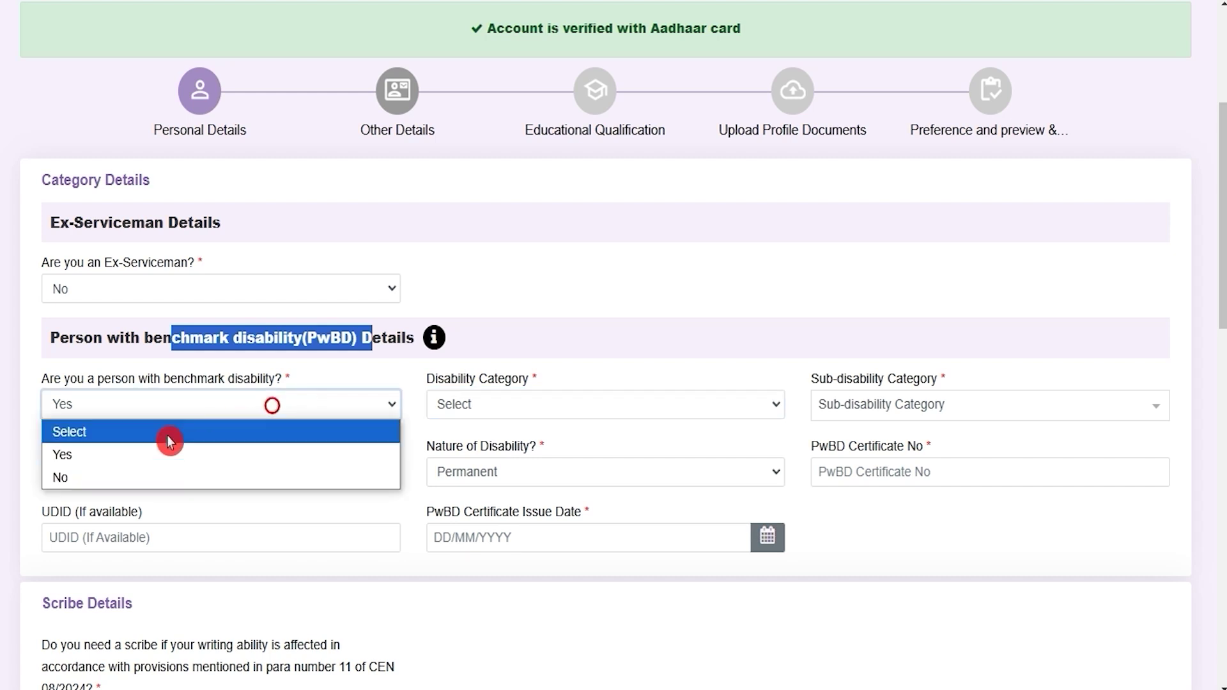
{"action": "left_click", "coordinate": [98, 479]}
{"action": "left_click", "coordinate": [96, 459]}
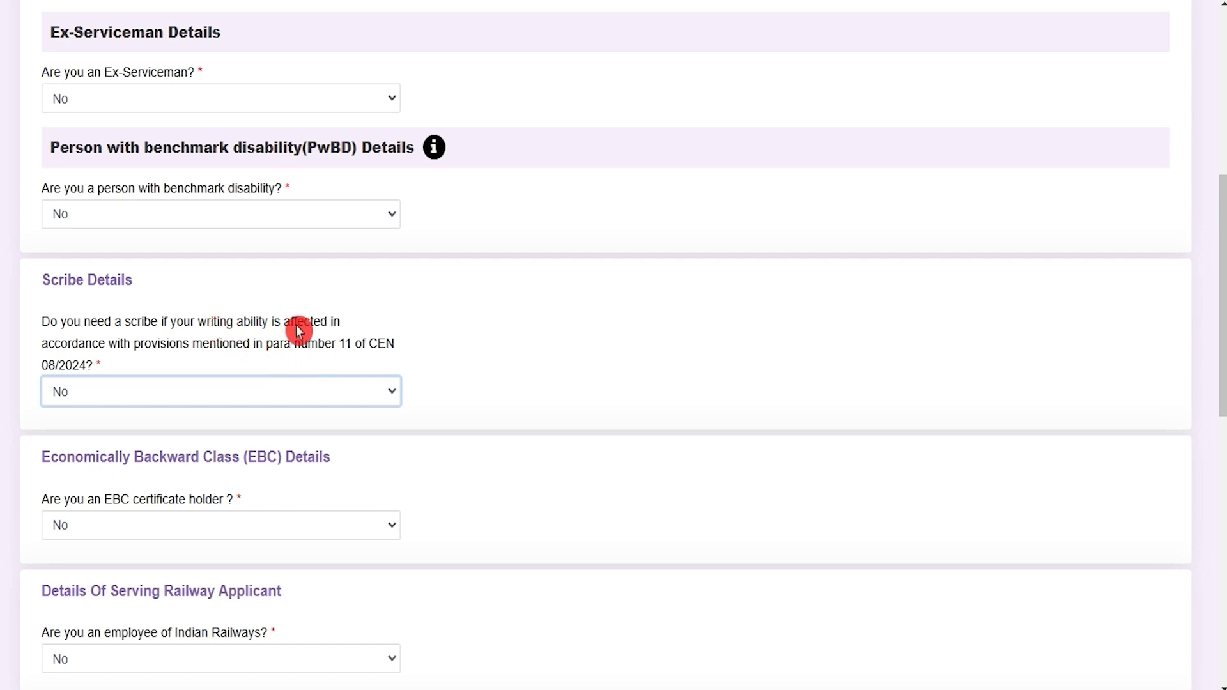
Step: Answer No to needing a scribe after dismissing the scribe notice
{"action": "left_click", "coordinate": [180, 393]}
{"action": "left_click", "coordinate": [112, 443]}
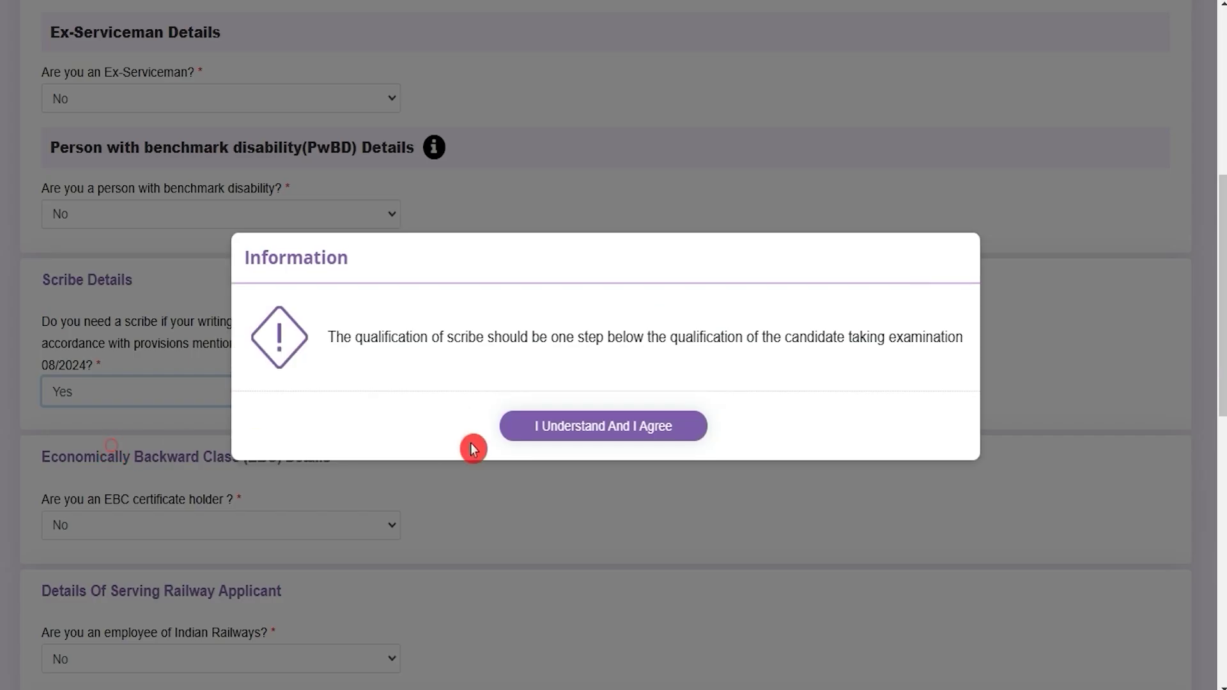
{"action": "left_click", "coordinate": [540, 428]}
{"action": "left_click", "coordinate": [247, 398]}
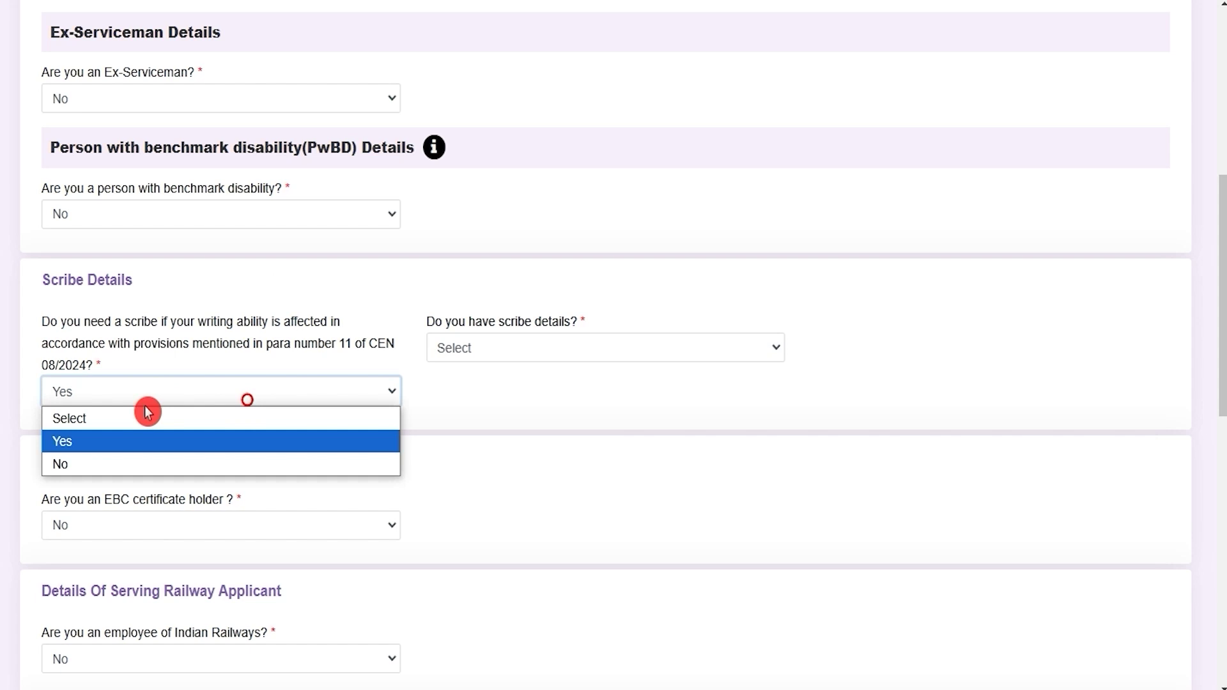
{"action": "left_click", "coordinate": [89, 467]}
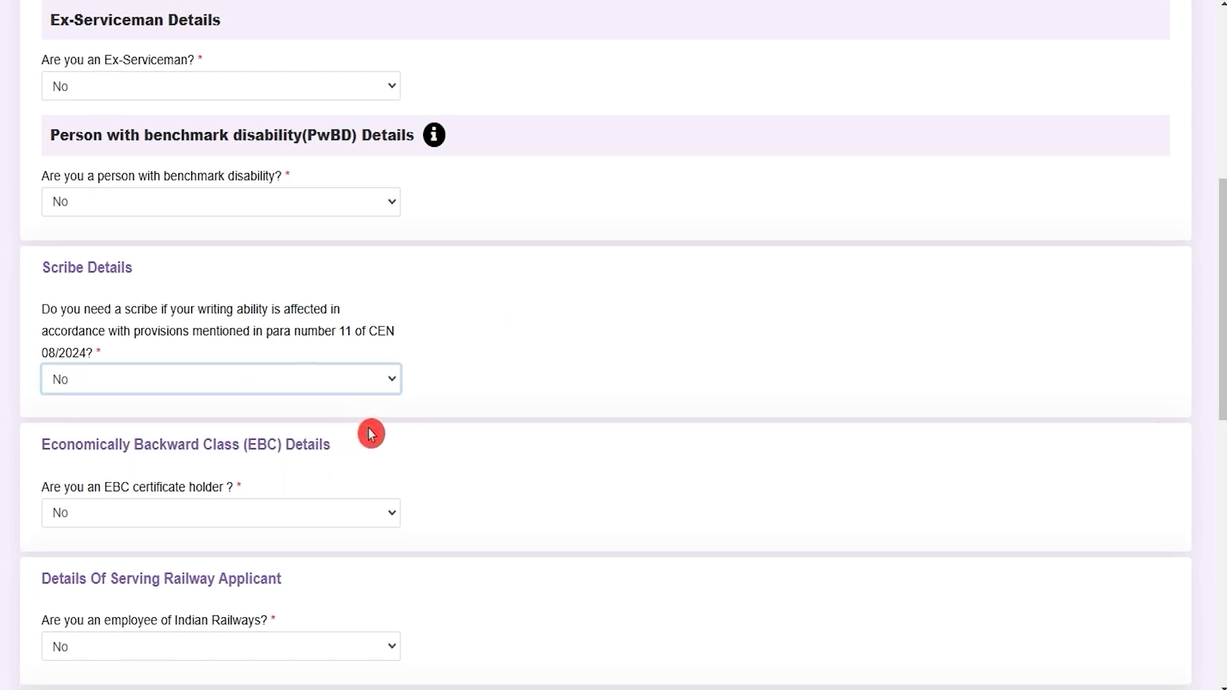
Step: Set the EBC certificate holder question to No
{"action": "scroll", "coordinate": [369, 430], "scroll_direction": "down", "scroll_amount": 4}
{"action": "left_click_drag", "start_coordinate": [93, 220], "coordinate": [189, 241]}
{"action": "left_click", "coordinate": [186, 239]}
{"action": "left_click", "coordinate": [119, 293]}
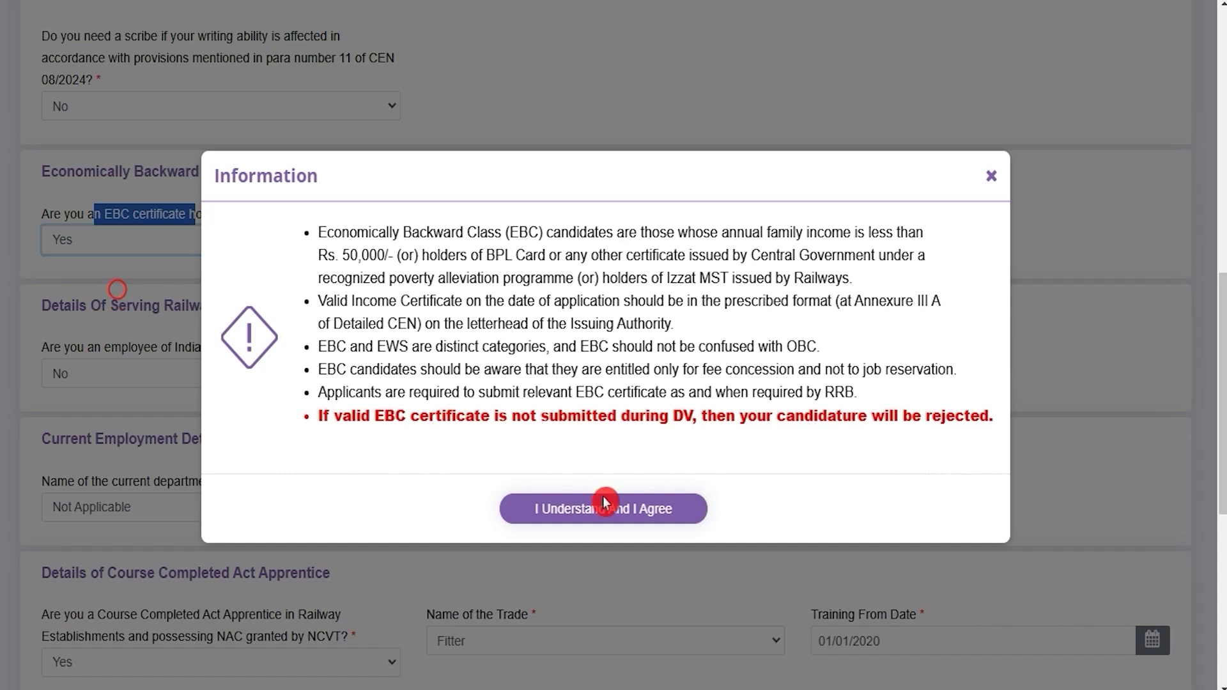
{"action": "left_click", "coordinate": [606, 507]}
{"action": "left_click", "coordinate": [556, 246]}
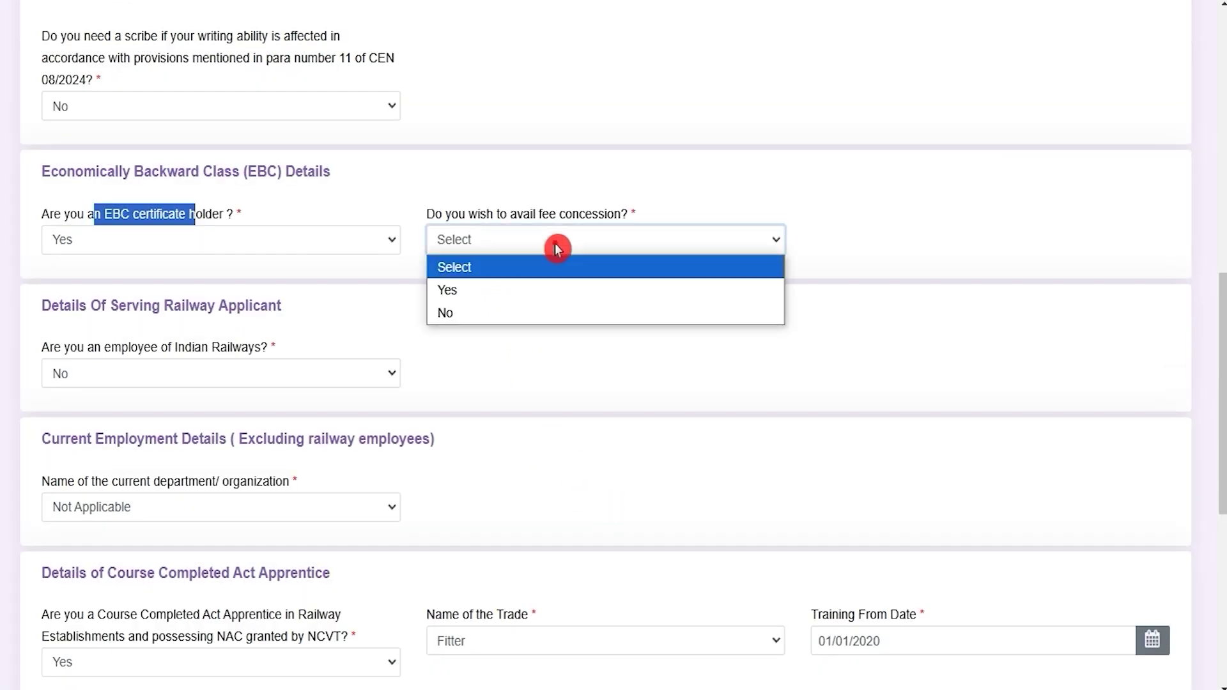
{"action": "left_click", "coordinate": [386, 242]}
{"action": "left_click", "coordinate": [202, 314]}
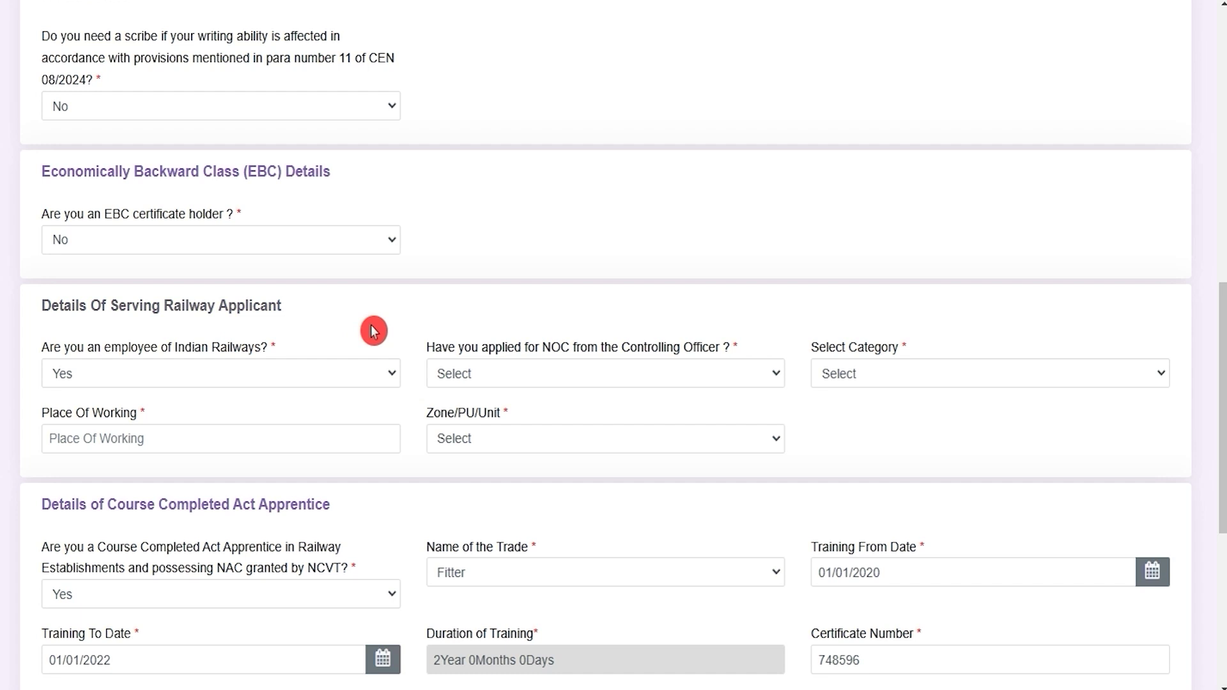
Step: Answer No to being an Indian Railways employee
{"action": "left_click_drag", "start_coordinate": [87, 347], "coordinate": [230, 351]}
{"action": "left_click", "coordinate": [214, 374]}
{"action": "left_click", "coordinate": [102, 422]}
{"action": "left_click", "coordinate": [211, 379]}
{"action": "left_click", "coordinate": [88, 442]}
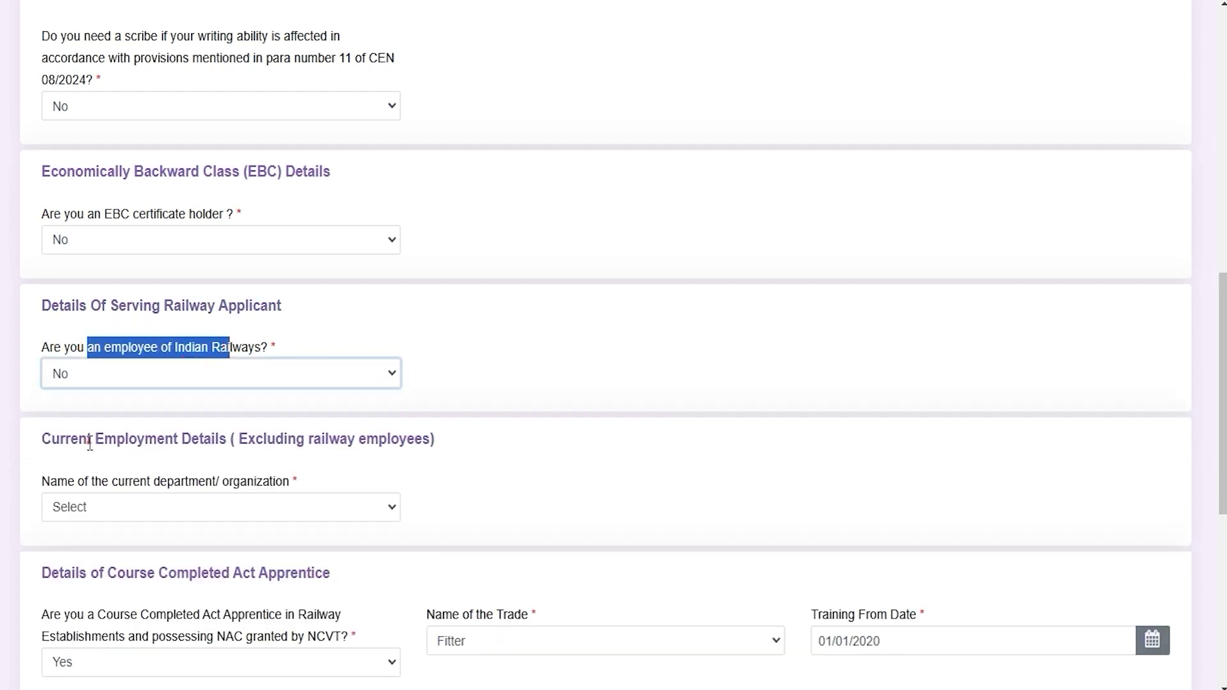
{"action": "left_click", "coordinate": [593, 480]}
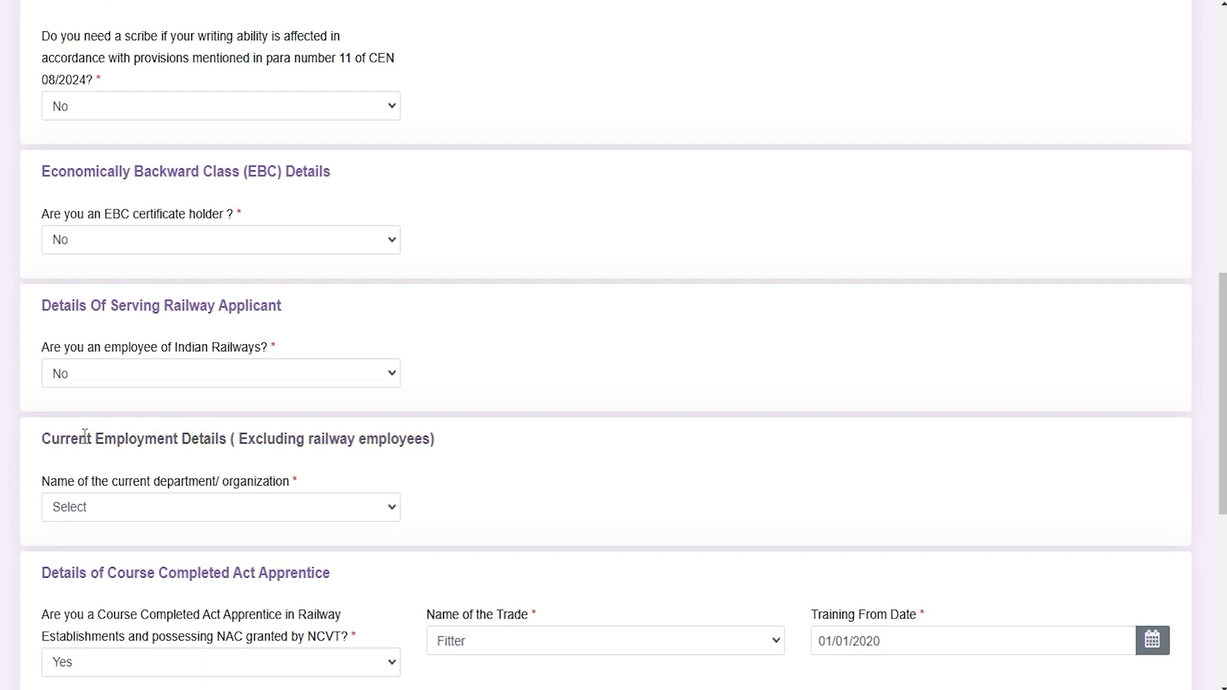
Step: Set the current department/organization under Current Employment Details to Not Applicable
{"action": "left_click_drag", "start_coordinate": [86, 439], "coordinate": [263, 440]}
{"action": "left_click", "coordinate": [181, 507]}
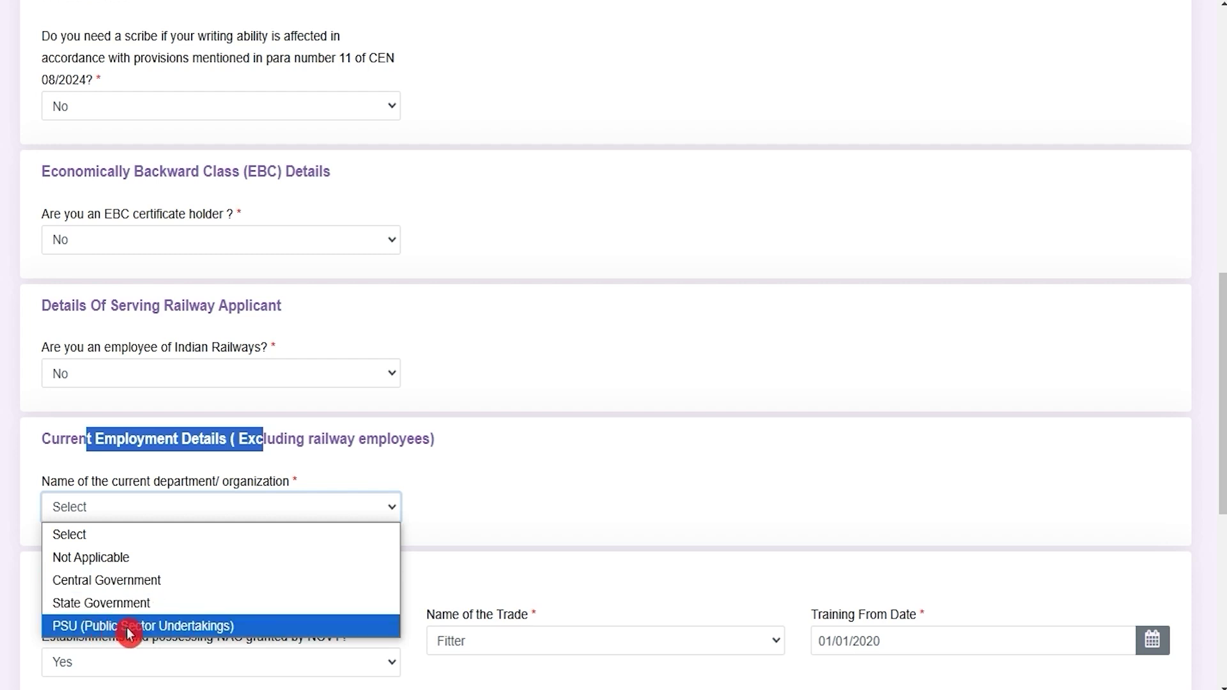
{"action": "left_click", "coordinate": [112, 559]}
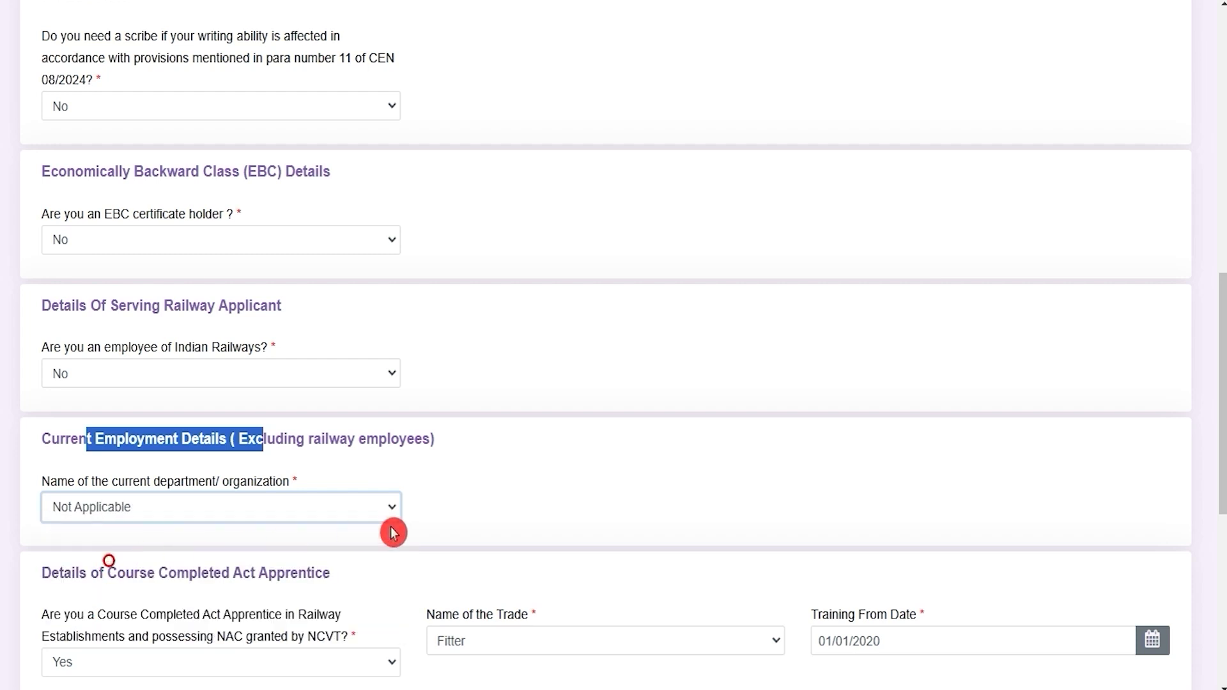
Step: Reset the Course Completed Act Apprentice answer to Yes and choose Fitter as the trade
{"action": "scroll", "coordinate": [497, 507], "scroll_direction": "down", "scroll_amount": 4}
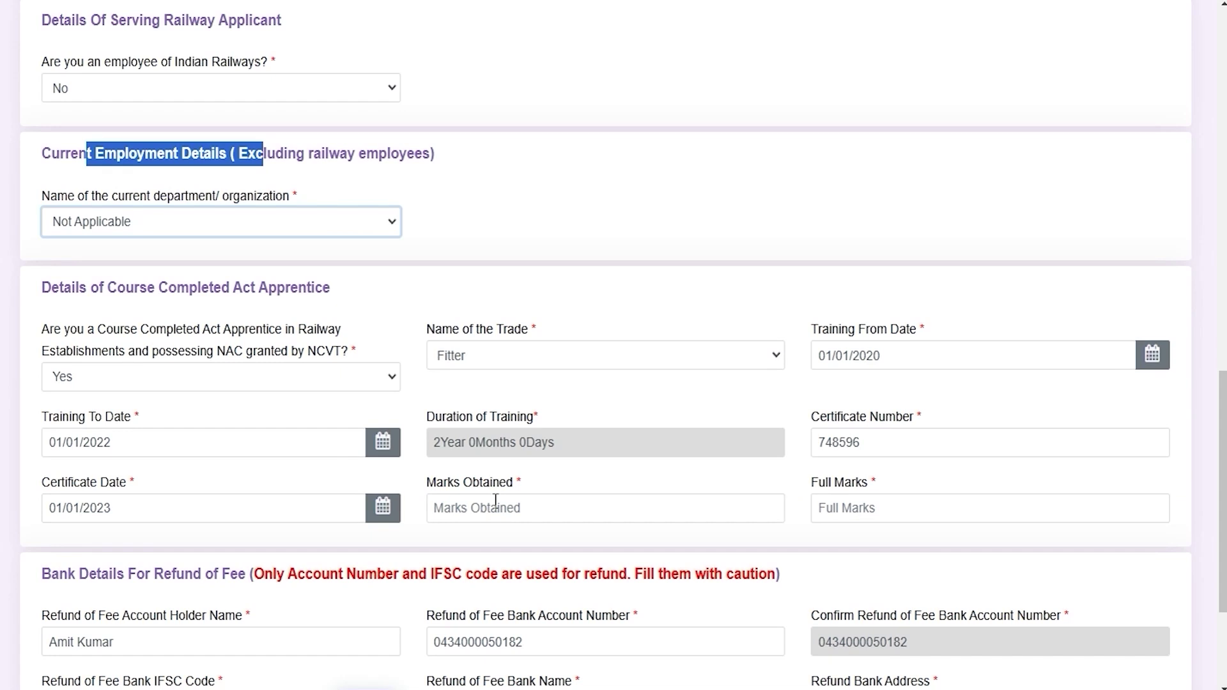
{"action": "scroll", "coordinate": [495, 500], "scroll_direction": "down", "scroll_amount": 1}
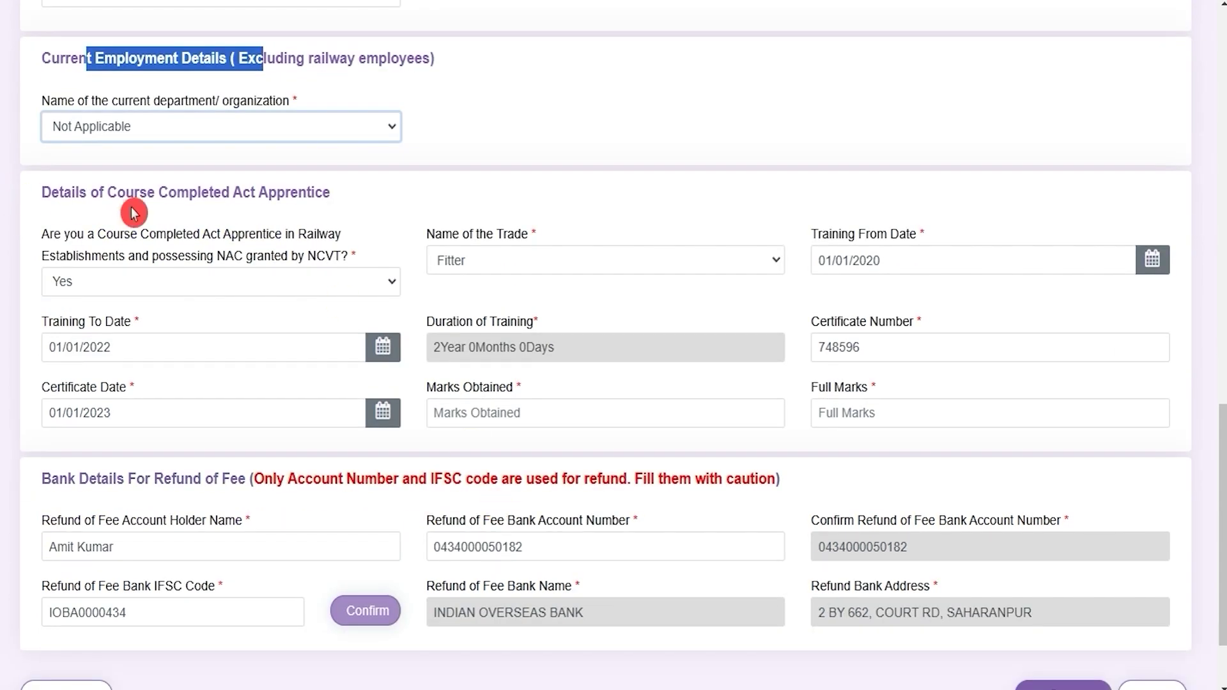
{"action": "left_click_drag", "start_coordinate": [73, 193], "coordinate": [279, 189]}
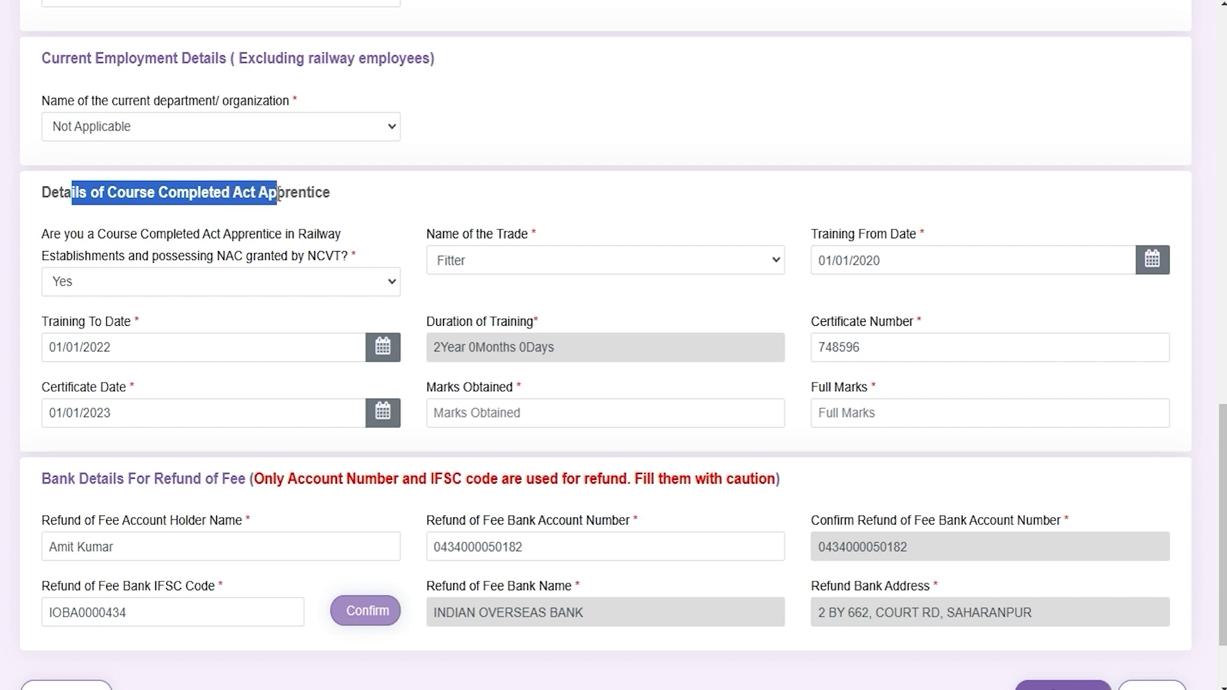
{"action": "left_click", "coordinate": [255, 282]}
{"action": "left_click", "coordinate": [120, 332]}
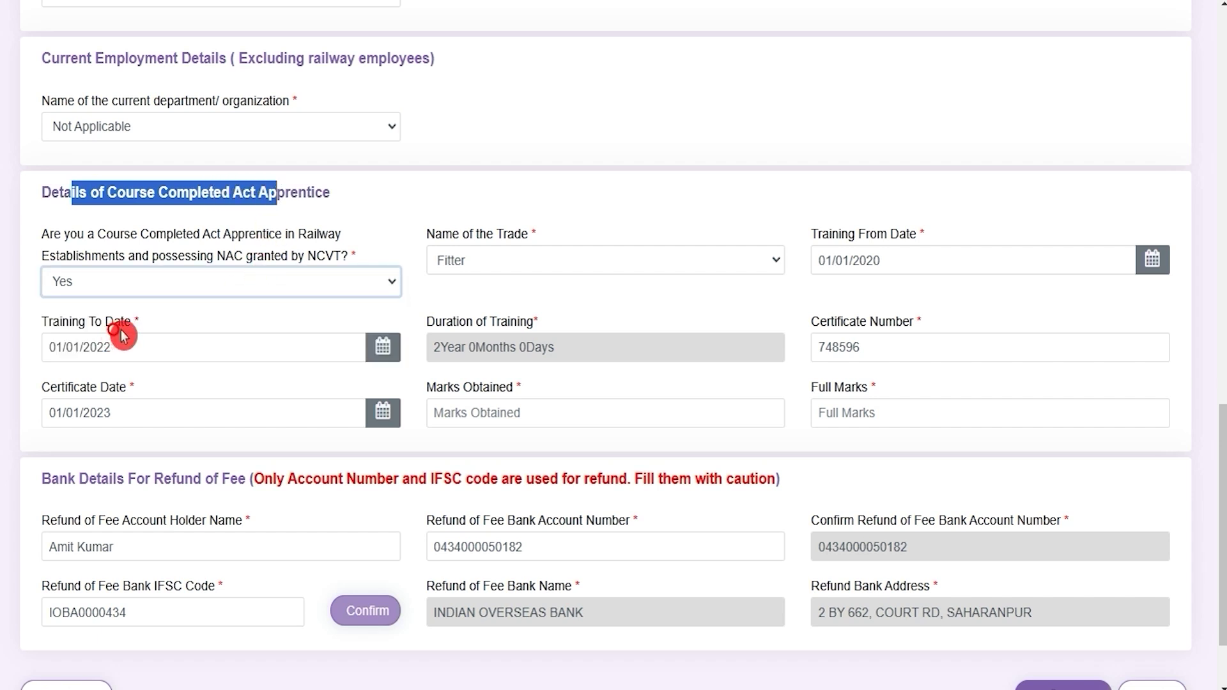
{"action": "left_click", "coordinate": [269, 280]}
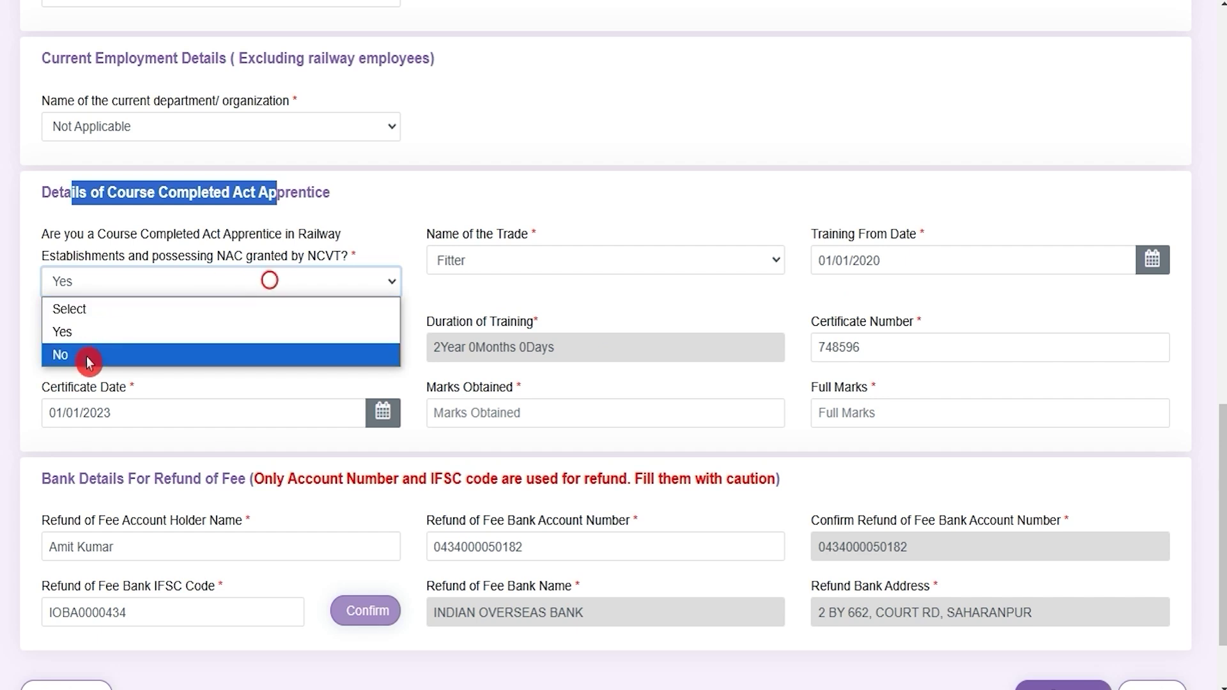
{"action": "left_click", "coordinate": [88, 362]}
{"action": "left_click", "coordinate": [155, 308]}
{"action": "left_click", "coordinate": [100, 356]}
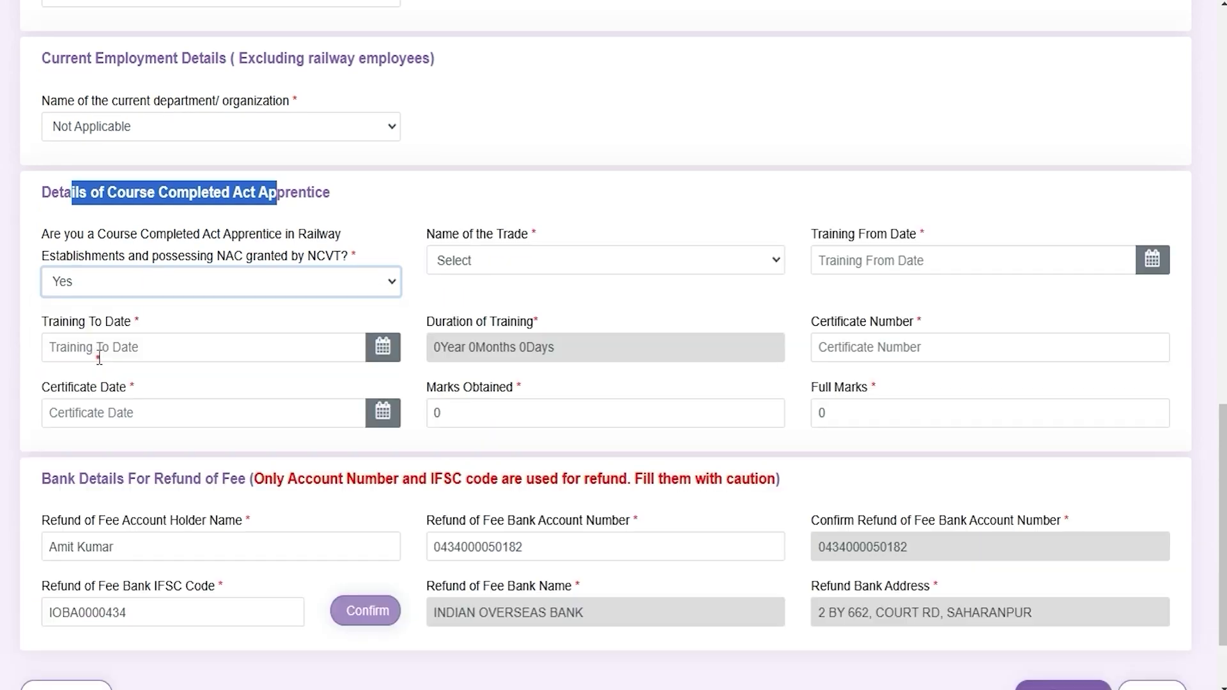
{"action": "left_click", "coordinate": [511, 264]}
{"action": "left_click", "coordinate": [507, 470]}
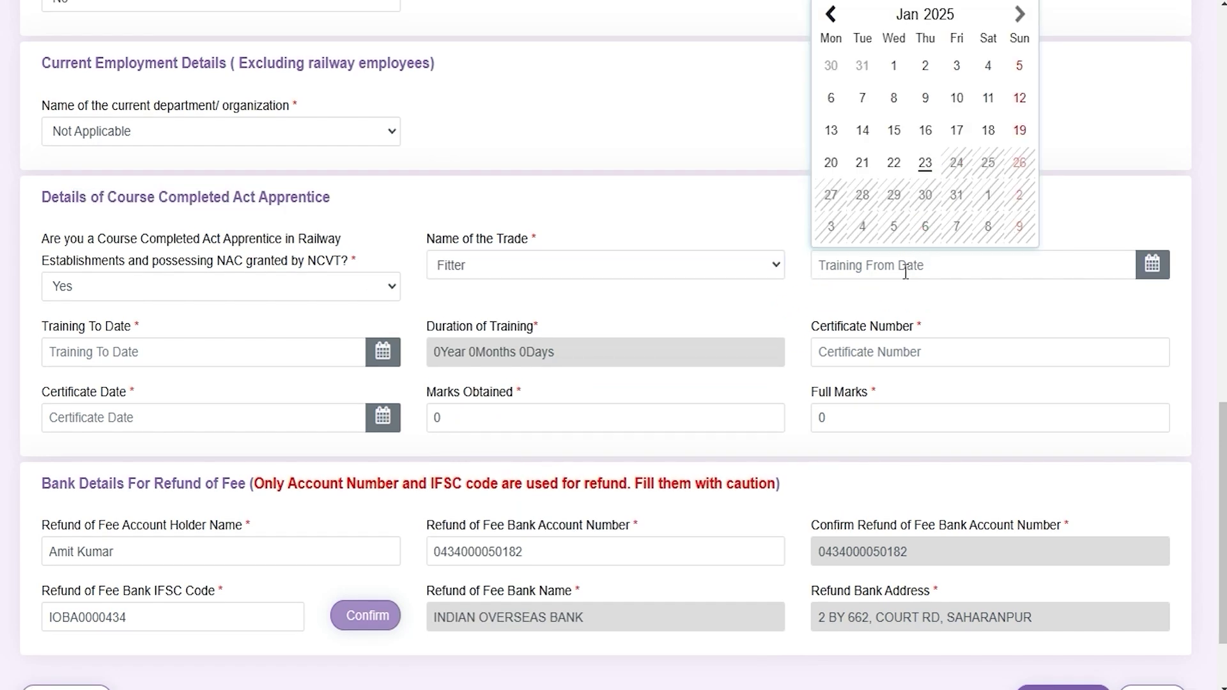
Step: Fill the apprentice training dates and certificate details, with 450 marks obtained out of 600
{"action": "left_click", "coordinate": [147, 352]}
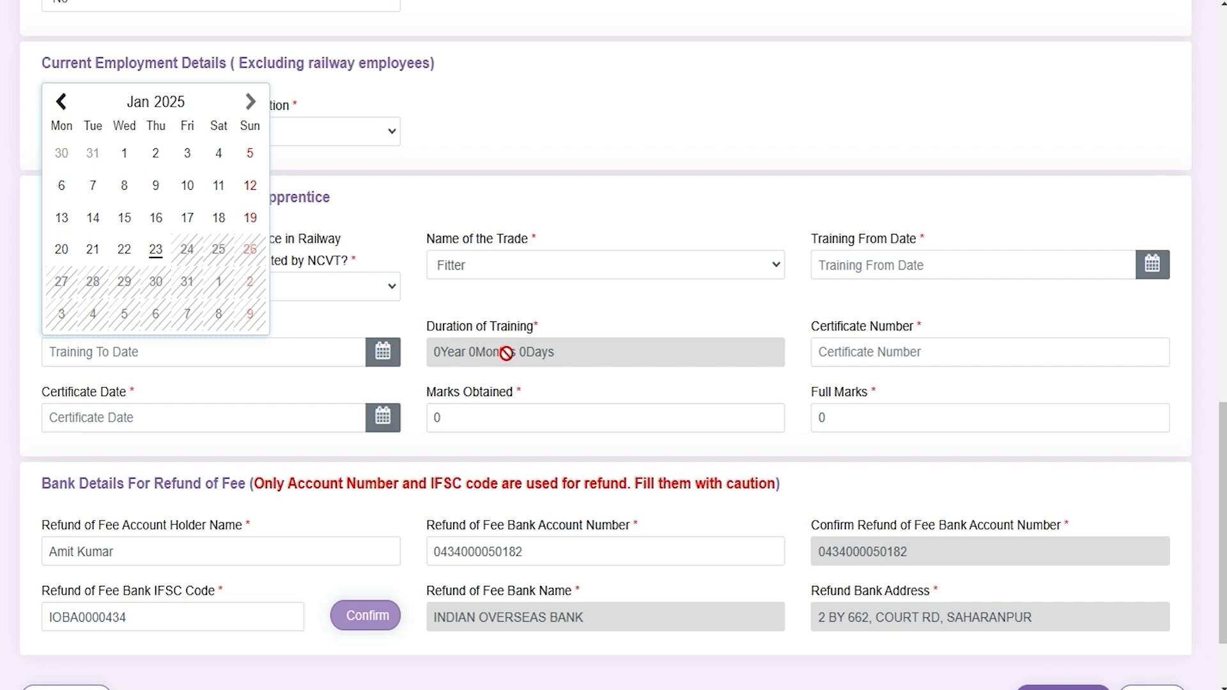
{"action": "left_click", "coordinate": [928, 349]}
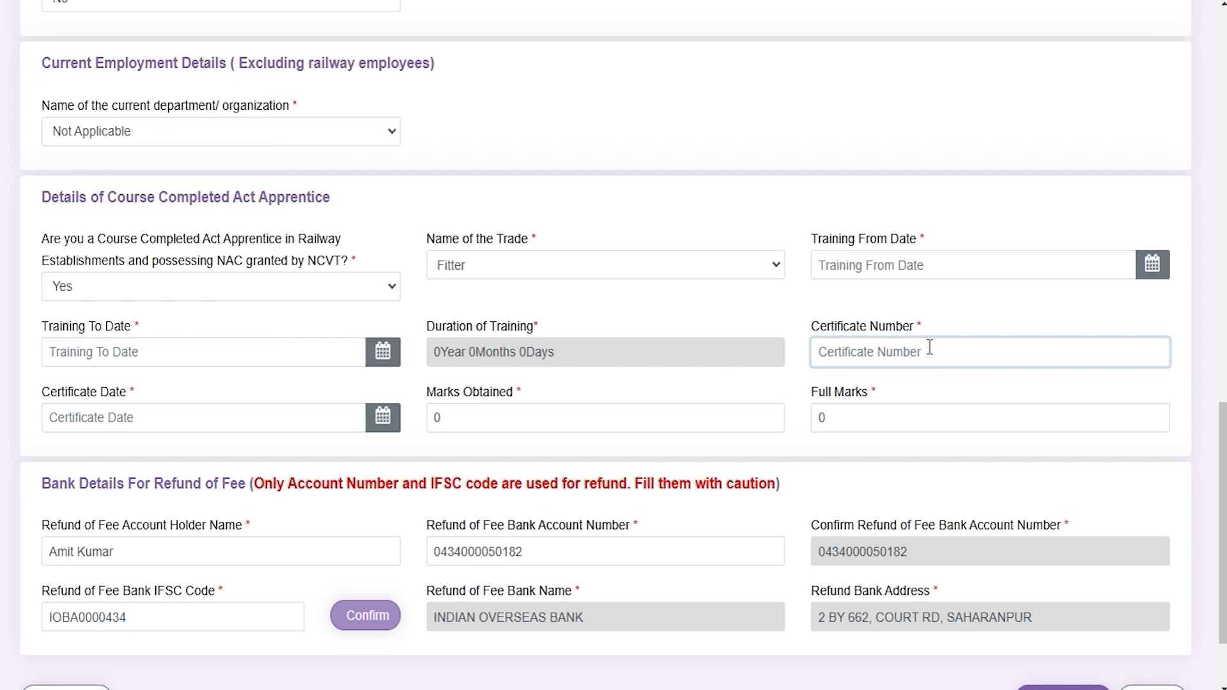
{"action": "left_click", "coordinate": [141, 419]}
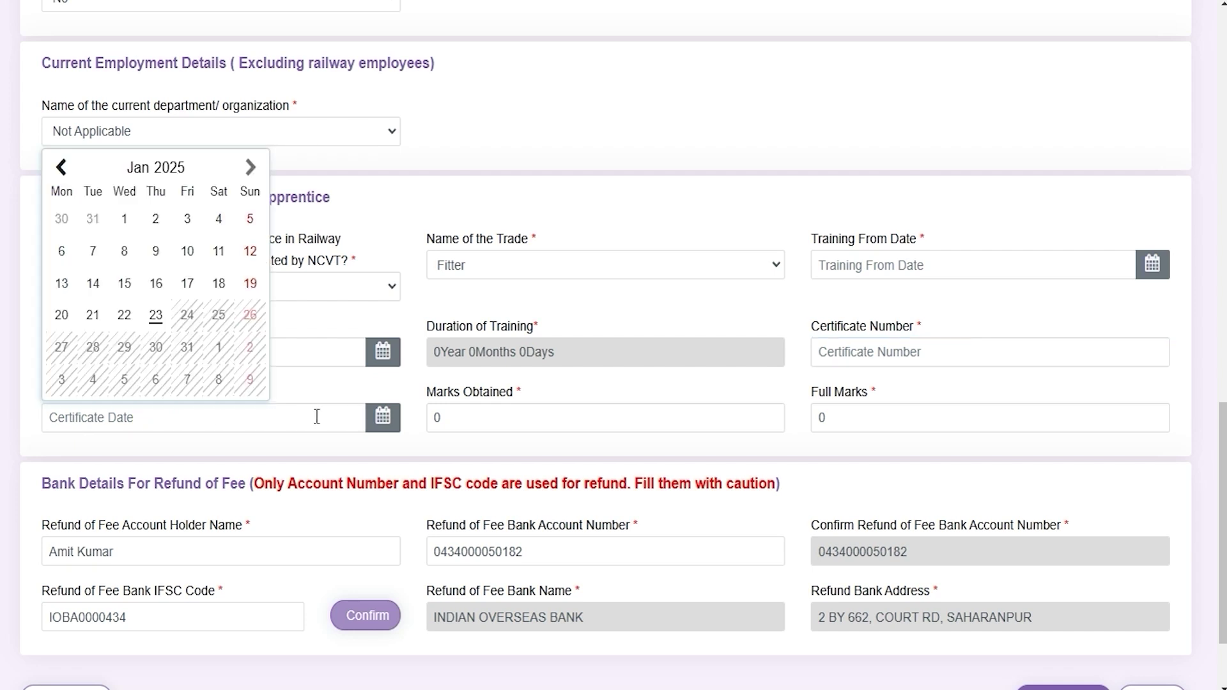
{"action": "left_click", "coordinate": [485, 424]}
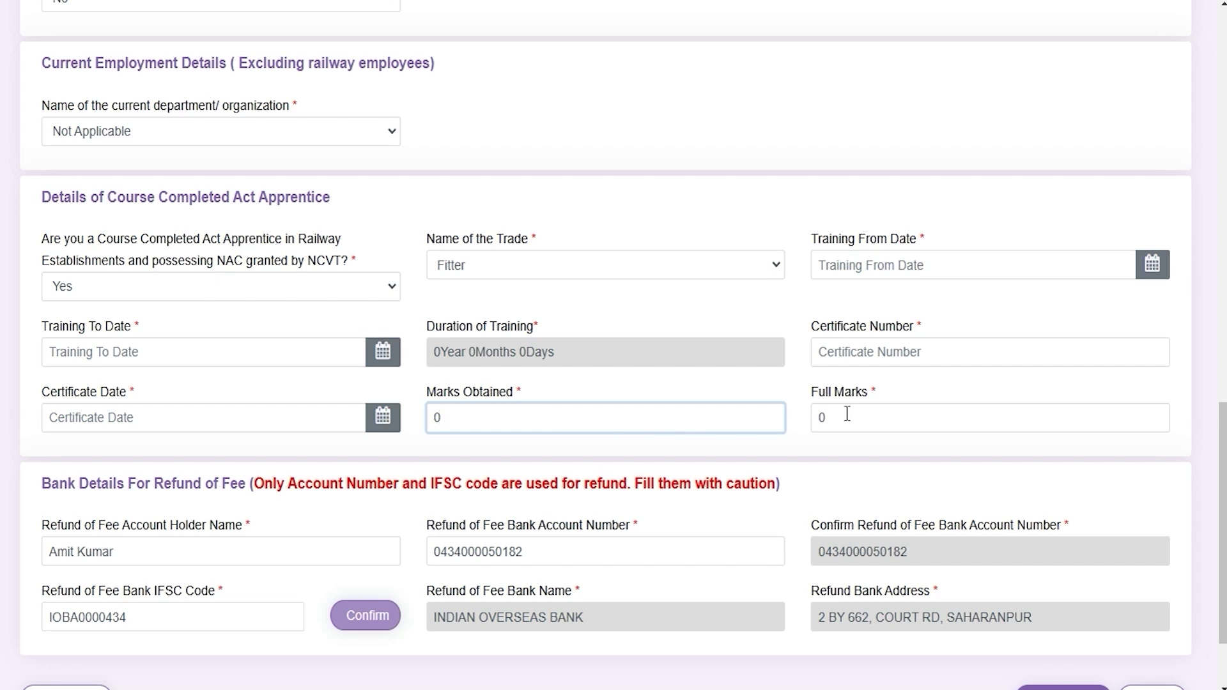
{"action": "left_click", "coordinate": [872, 423]}
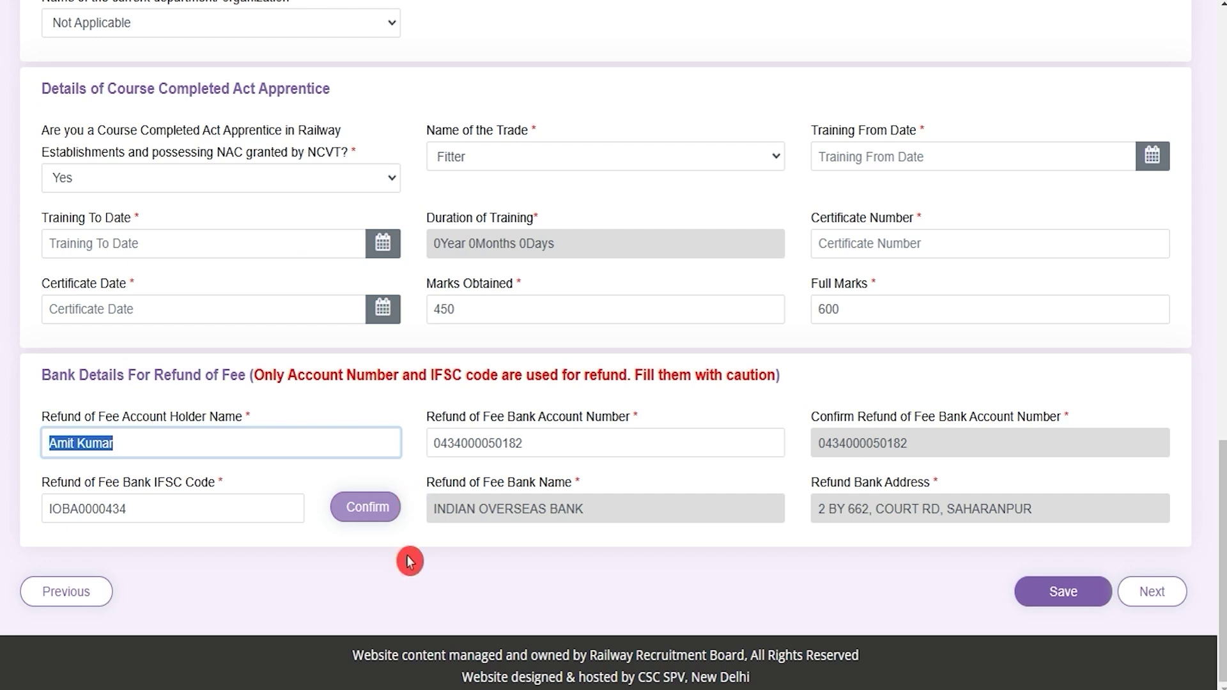
Step: Review the Bank Details For Refund of Fee section and the UR/OBC 500/- fee
{"action": "left_click", "coordinate": [323, 477]}
{"action": "left_click_drag", "start_coordinate": [58, 367], "coordinate": [220, 374]}
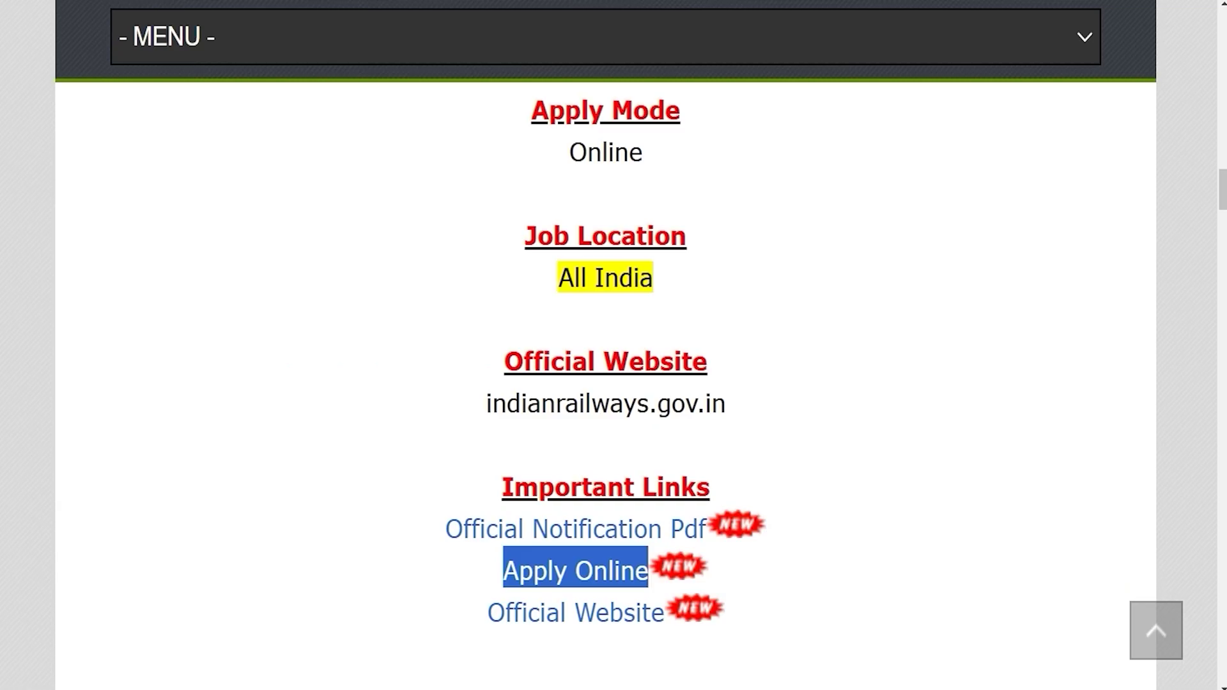
{"action": "scroll", "coordinate": [483, 423], "scroll_direction": "up", "scroll_amount": 7}
{"action": "left_click_drag", "start_coordinate": [524, 268], "coordinate": [692, 273]}
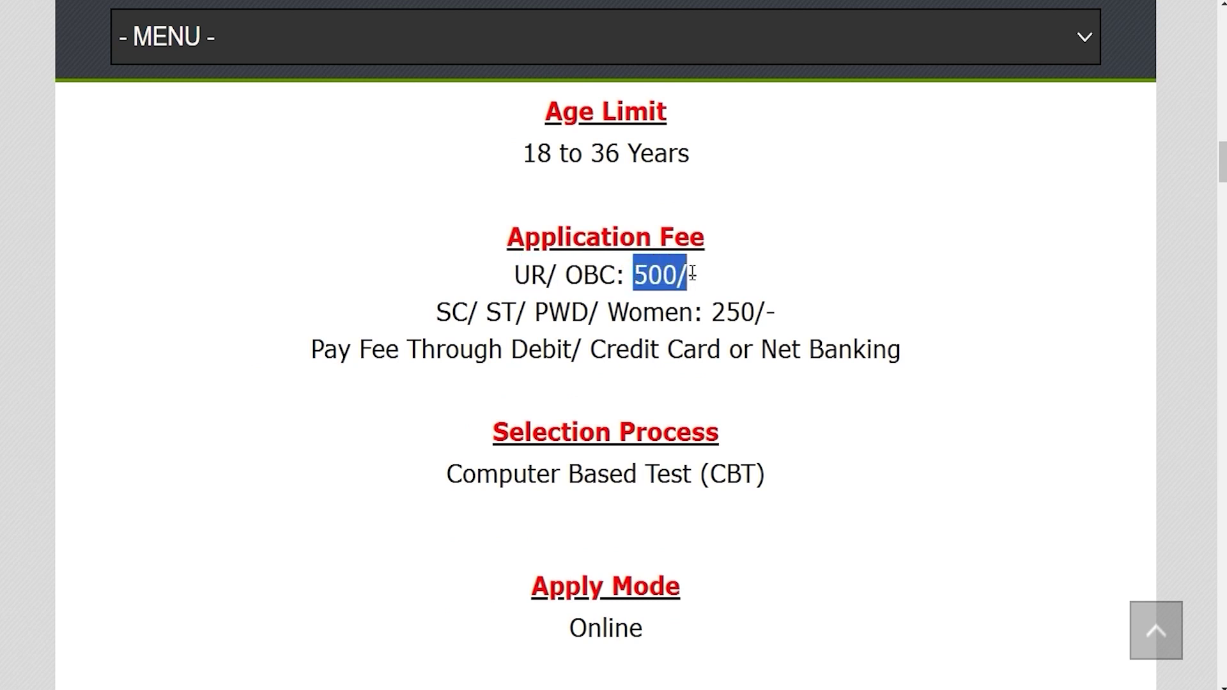
Step: Note the 250/- SC/ST/PWD/Women fee and return to the RRB application form
{"action": "left_click_drag", "start_coordinate": [444, 310], "coordinate": [766, 312]}
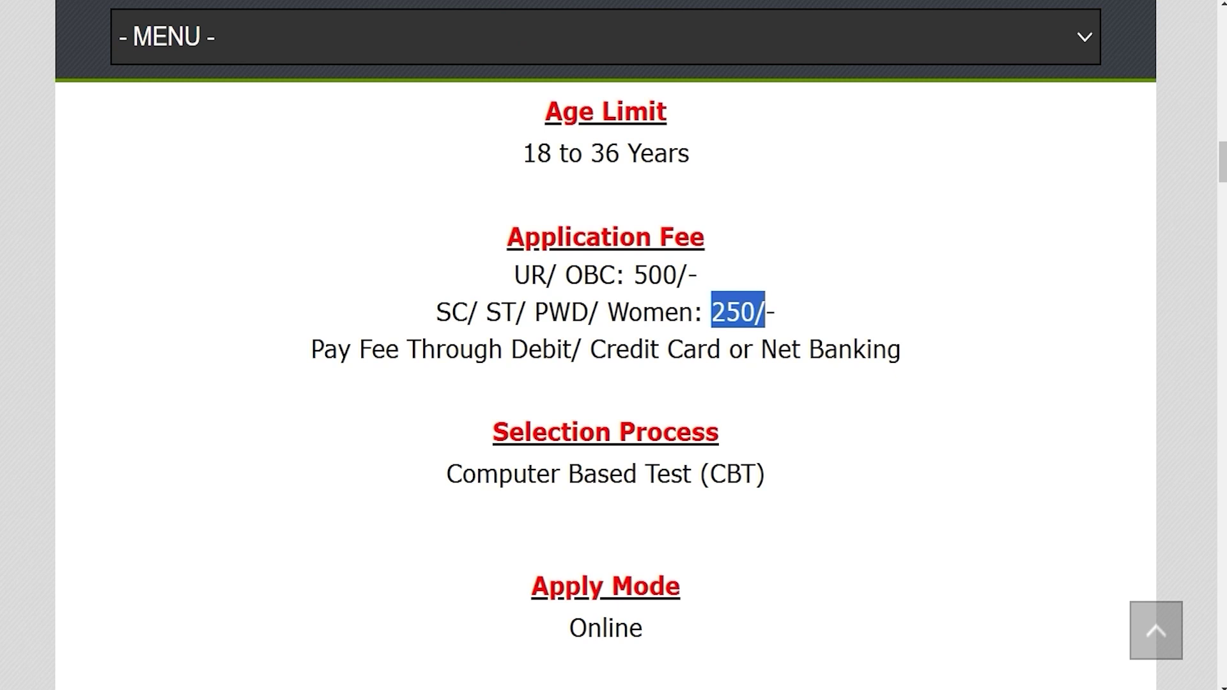
{"action": "left_click", "coordinate": [591, 1]}
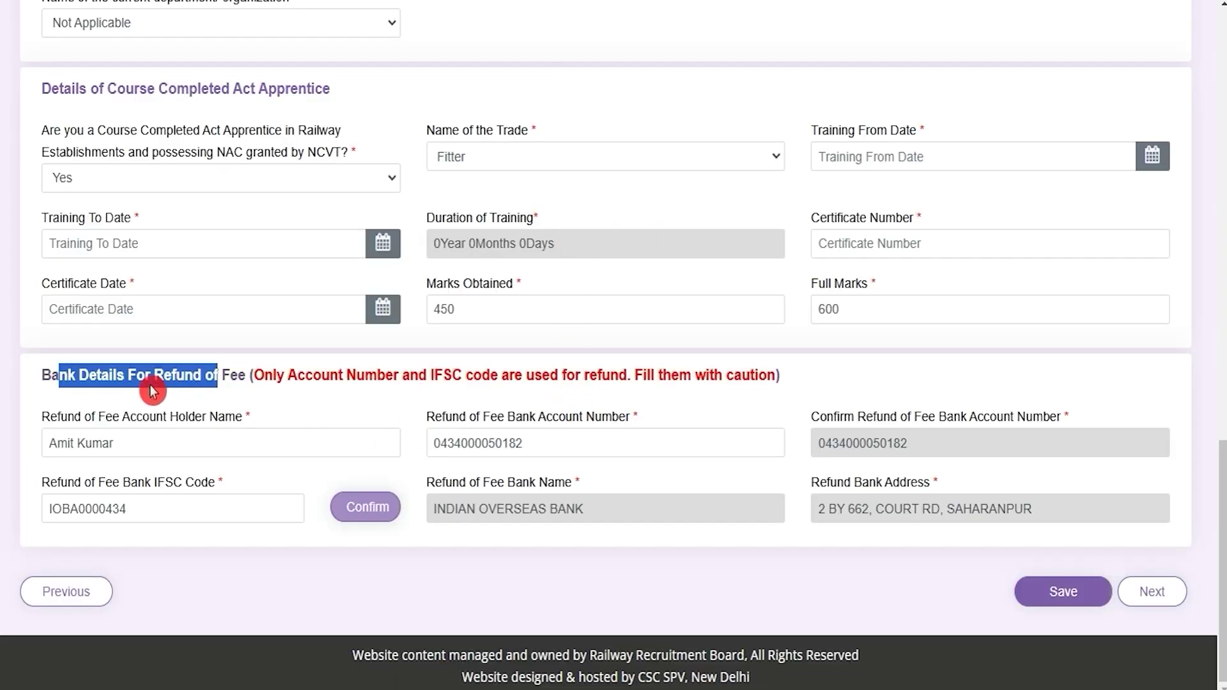
Step: Review the refund account name, number, IFSC, bank name and address, then continue to Educational Qualification
{"action": "left_click_drag", "start_coordinate": [148, 416], "coordinate": [221, 420]}
{"action": "left_click", "coordinate": [479, 423]}
{"action": "left_click_drag", "start_coordinate": [479, 423], "coordinate": [610, 420]}
{"action": "left_click_drag", "start_coordinate": [873, 417], "coordinate": [935, 423]}
{"action": "left_click_drag", "start_coordinate": [113, 483], "coordinate": [206, 487]}
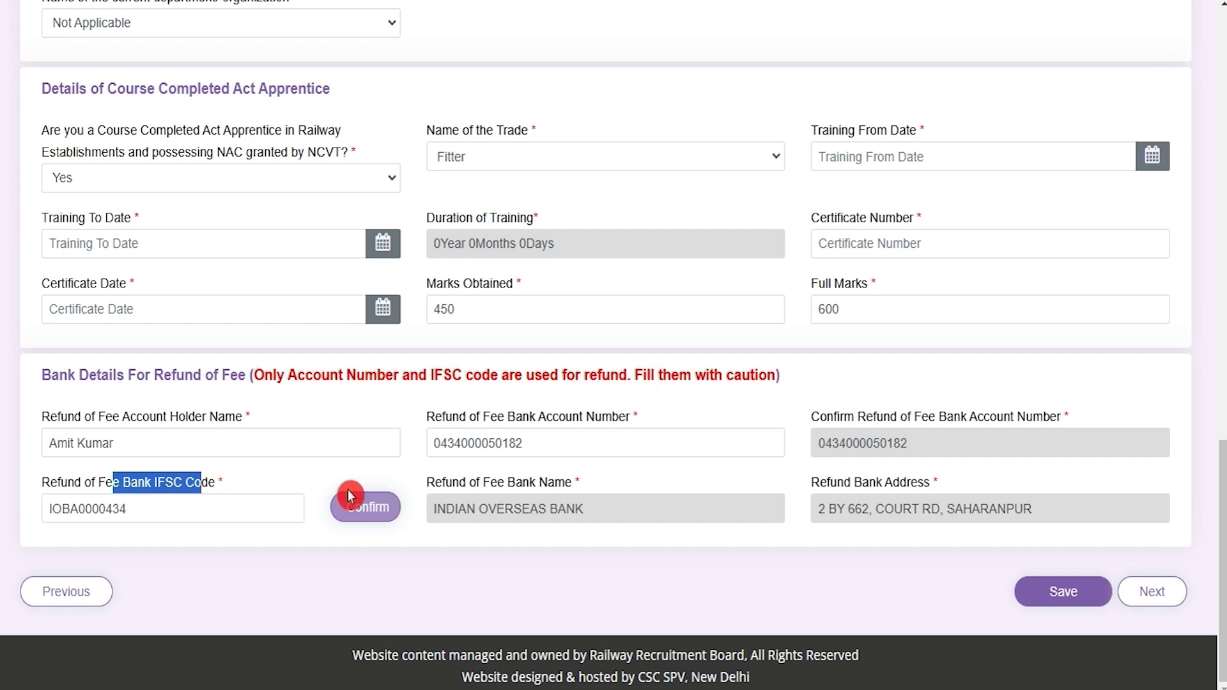
{"action": "left_click", "coordinate": [503, 489]}
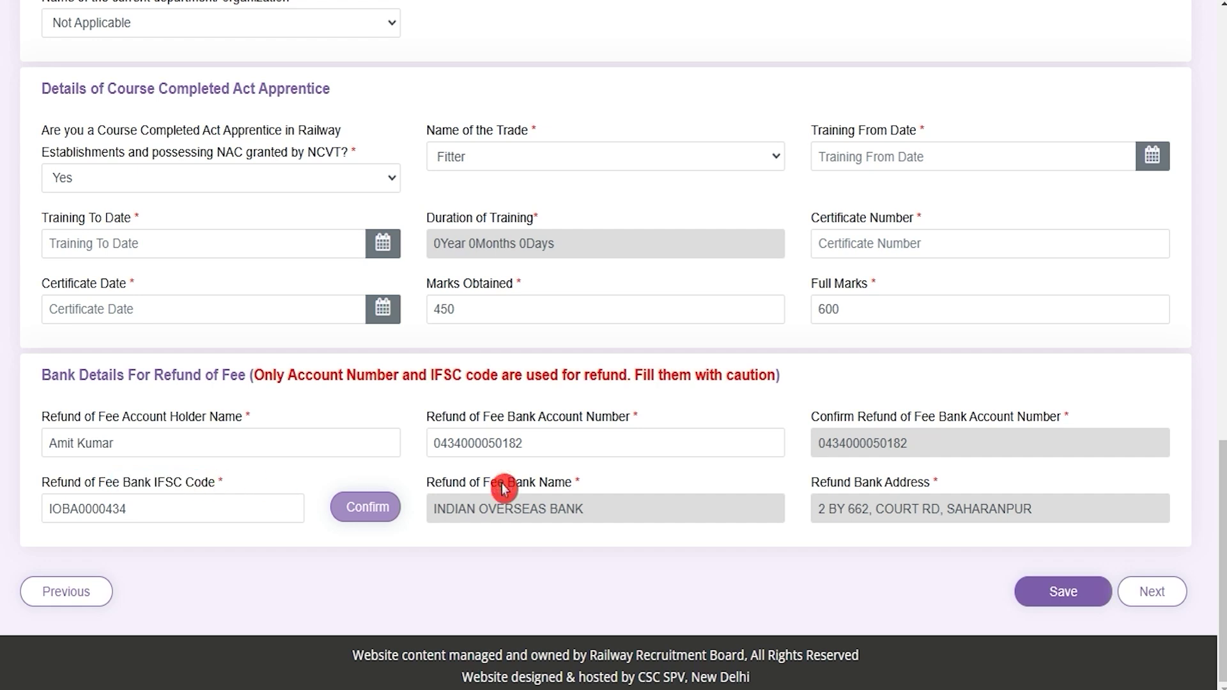
{"action": "left_click_drag", "start_coordinate": [503, 487], "coordinate": [536, 488]}
{"action": "mouse_move", "coordinate": [855, 506]}
{"action": "left_mouse_down"}
{"action": "mouse_move", "coordinate": [862, 499]}
{"action": "mouse_move", "coordinate": [843, 487]}
{"action": "mouse_move", "coordinate": [868, 487]}
{"action": "left_mouse_up"}
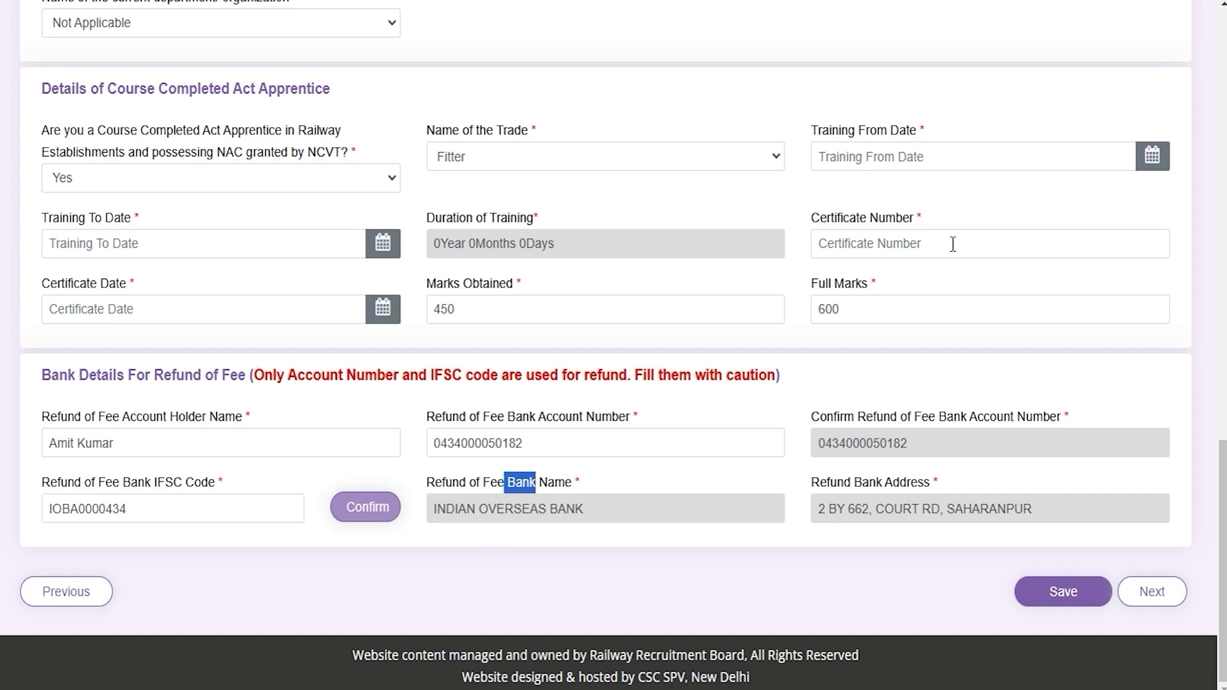
{"action": "left_click", "coordinate": [1170, 610]}
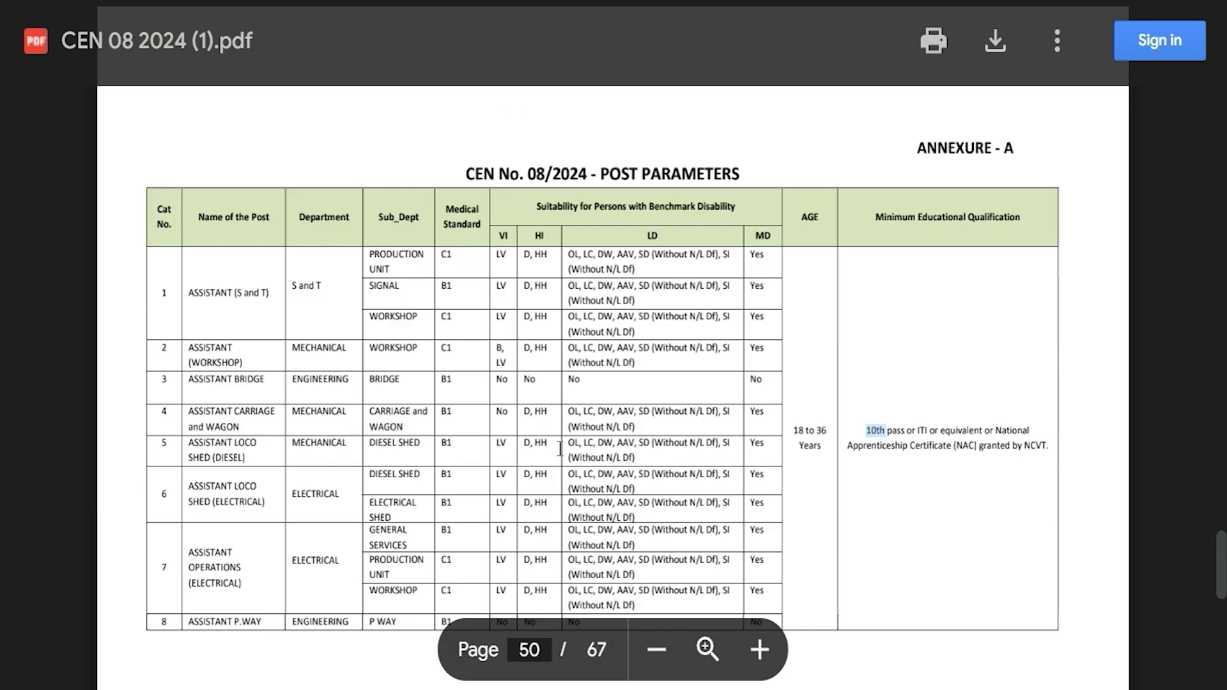
Step: Mark the 10th pass and NAC granted by NCVT requirements in the Annexure A table
{"action": "left_click_drag", "start_coordinate": [862, 429], "coordinate": [880, 434]}
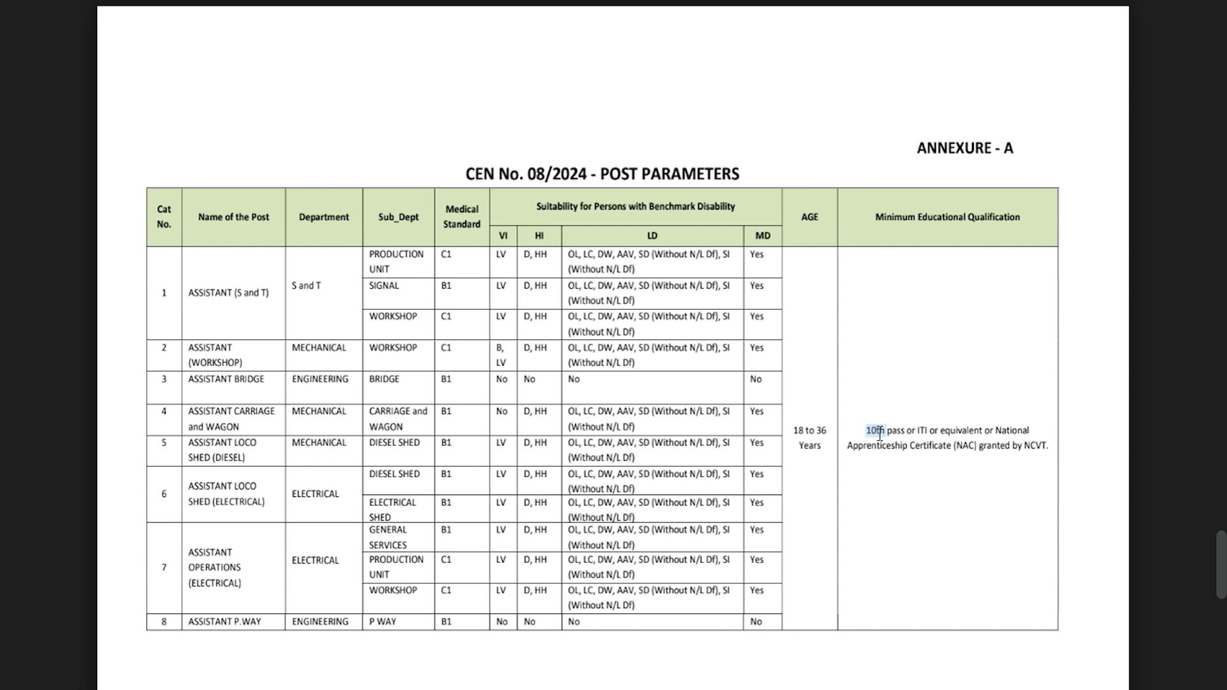
{"action": "left_click", "coordinate": [919, 430]}
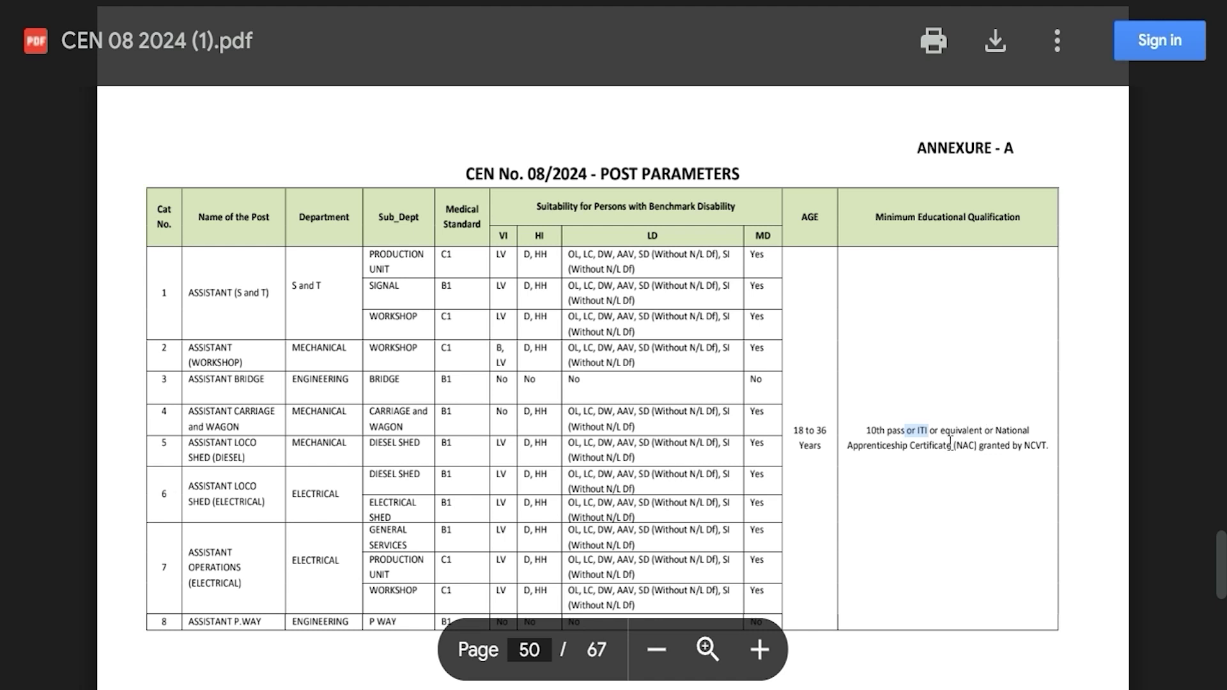
{"action": "left_click_drag", "start_coordinate": [980, 446], "coordinate": [1040, 449]}
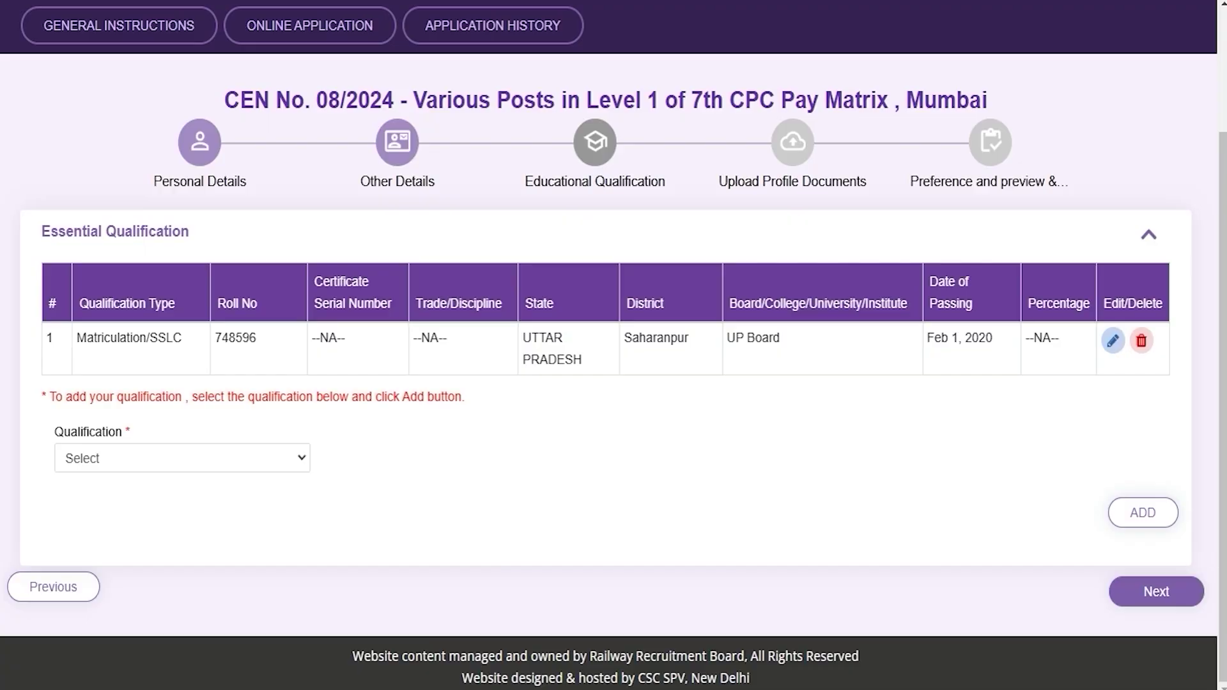
Step: Open the Matriculation/SSLC record and review its qualification, state, board, passing date and roll number
{"action": "left_click", "coordinate": [1112, 342]}
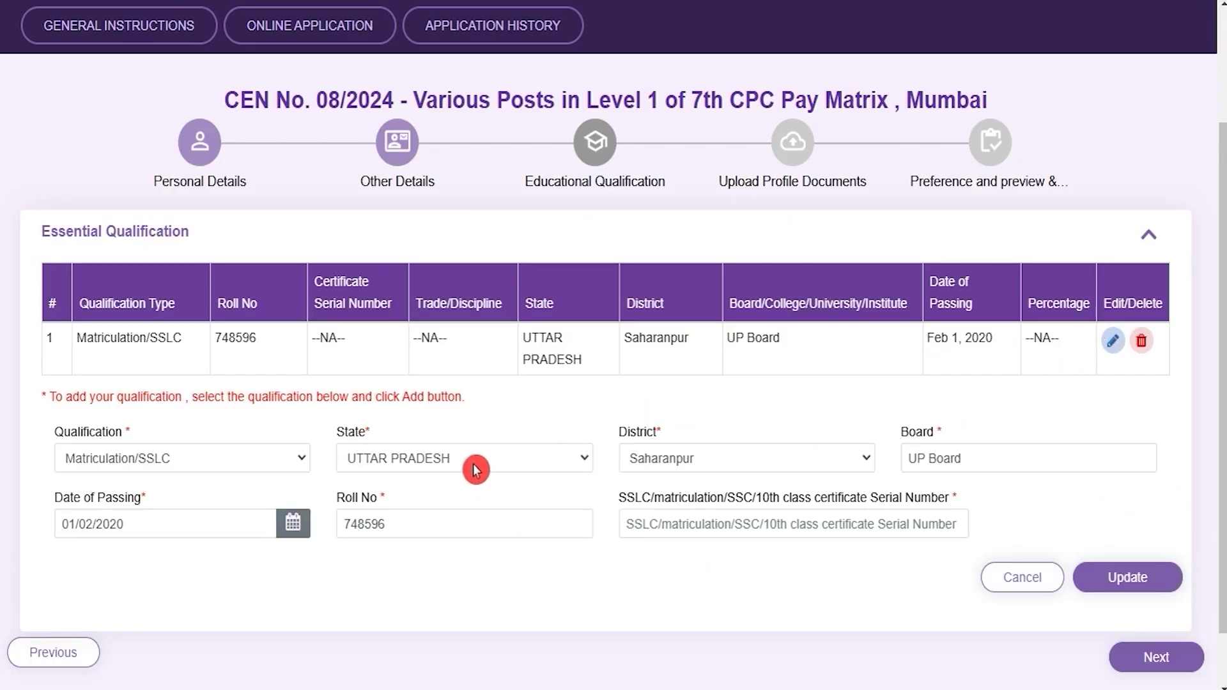
{"action": "left_click", "coordinate": [207, 460]}
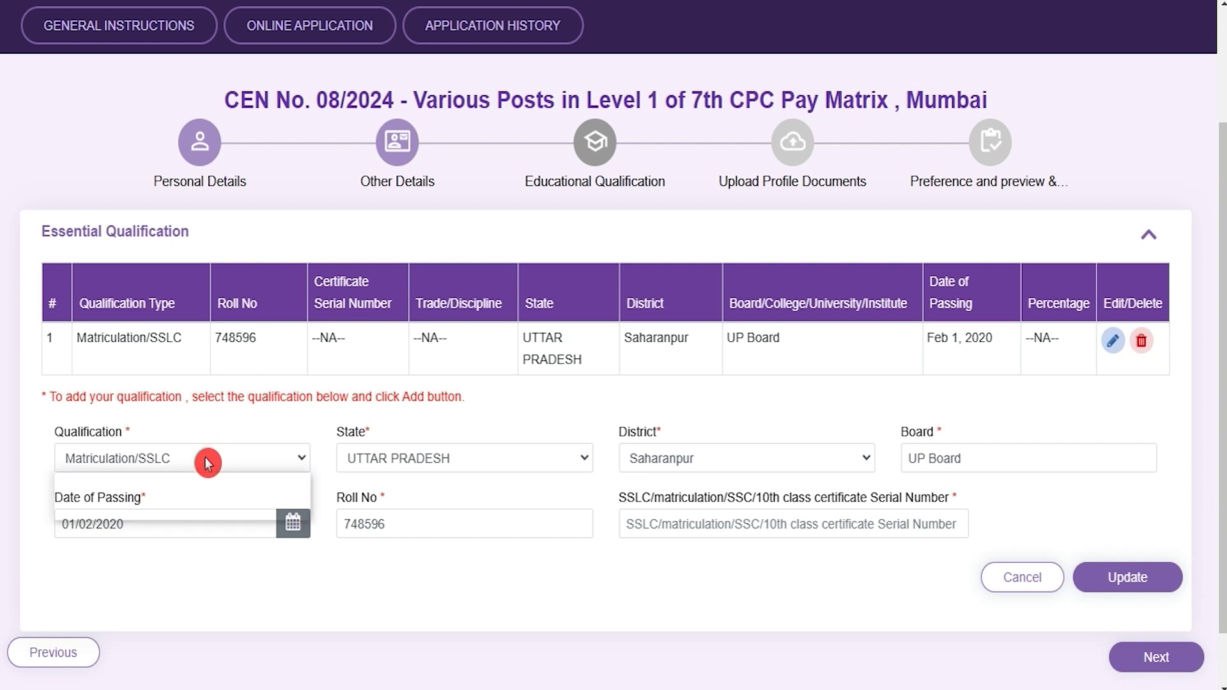
{"action": "left_click", "coordinate": [208, 460]}
{"action": "left_click", "coordinate": [397, 459]}
{"action": "left_click", "coordinate": [404, 459]}
{"action": "left_click", "coordinate": [750, 466]}
{"action": "left_click", "coordinate": [750, 465]}
{"action": "left_click", "coordinate": [953, 465]}
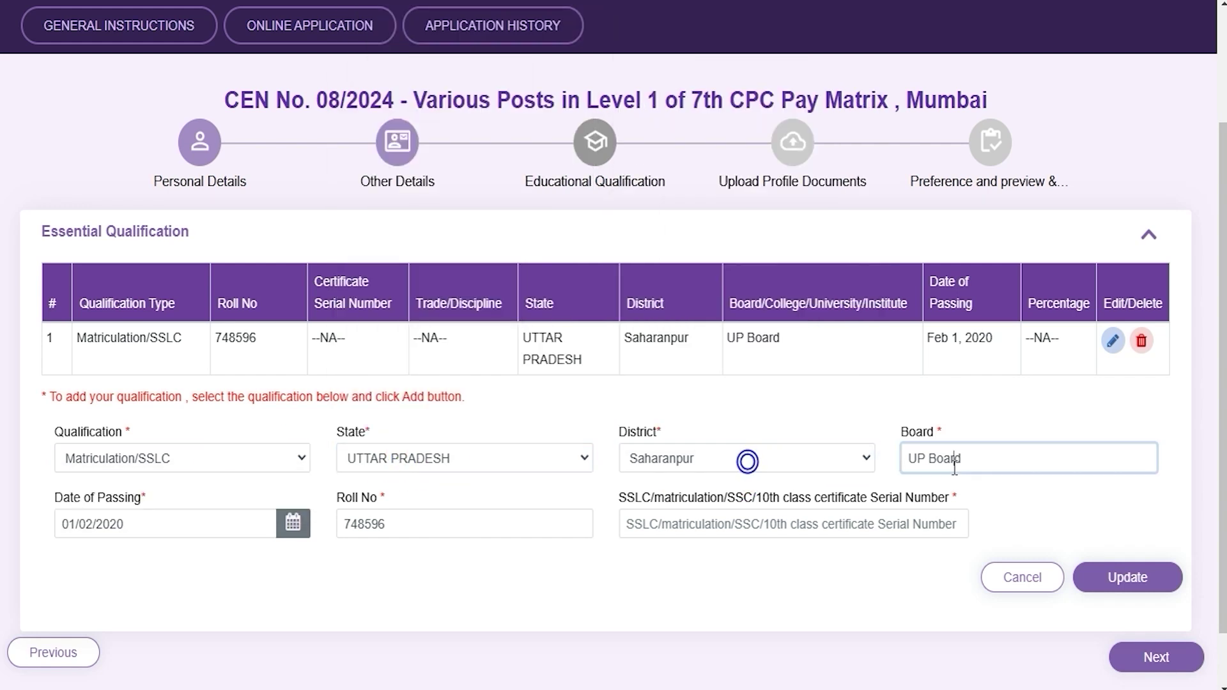
{"action": "left_click", "coordinate": [176, 526]}
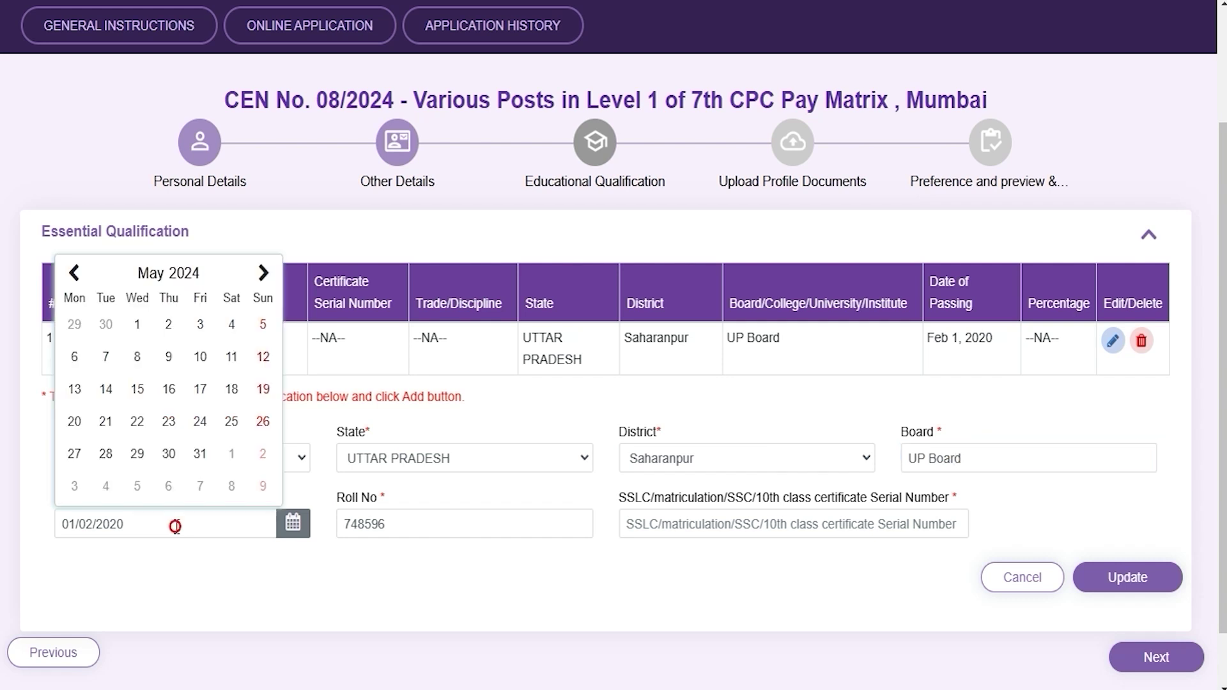
{"action": "left_click", "coordinate": [338, 586]}
{"action": "left_click", "coordinate": [433, 525]}
{"action": "left_click", "coordinate": [812, 524]}
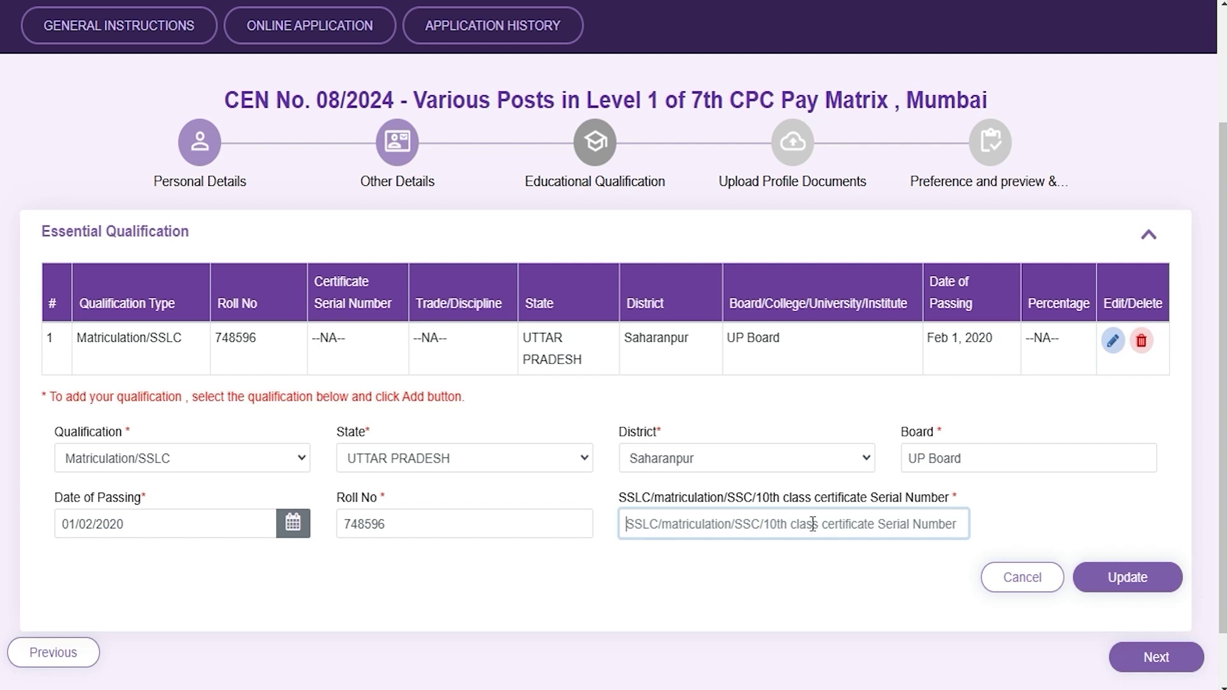
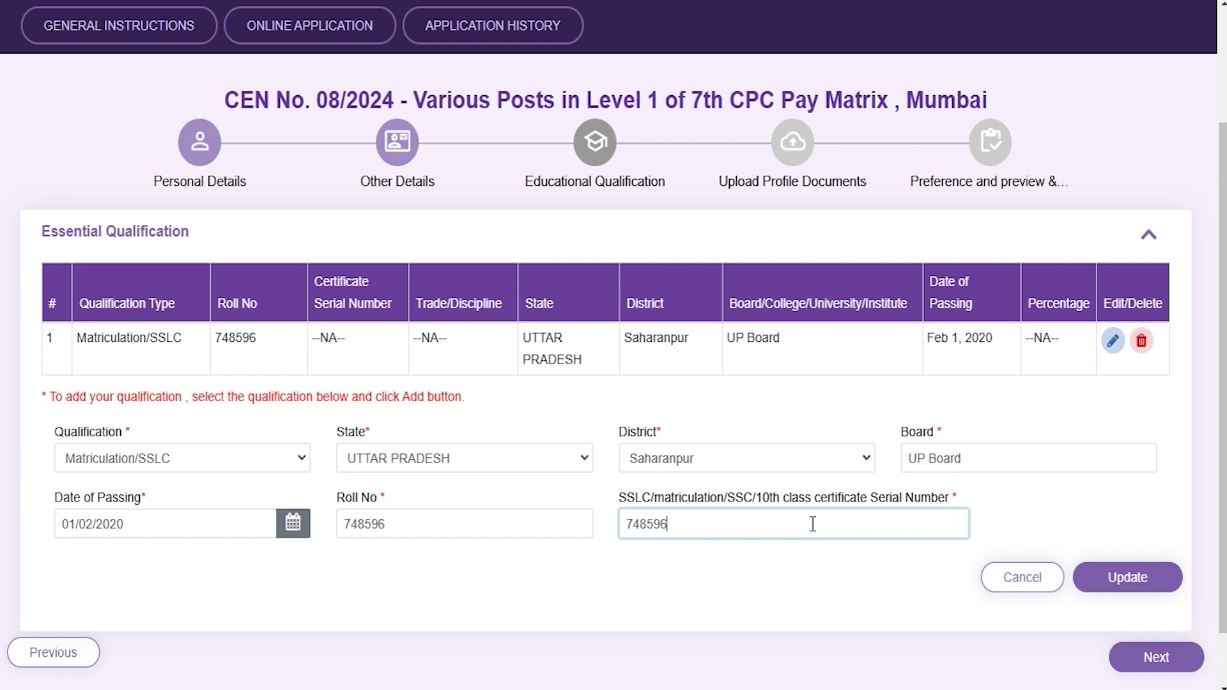
{"action": "left_click", "coordinate": [1121, 583]}
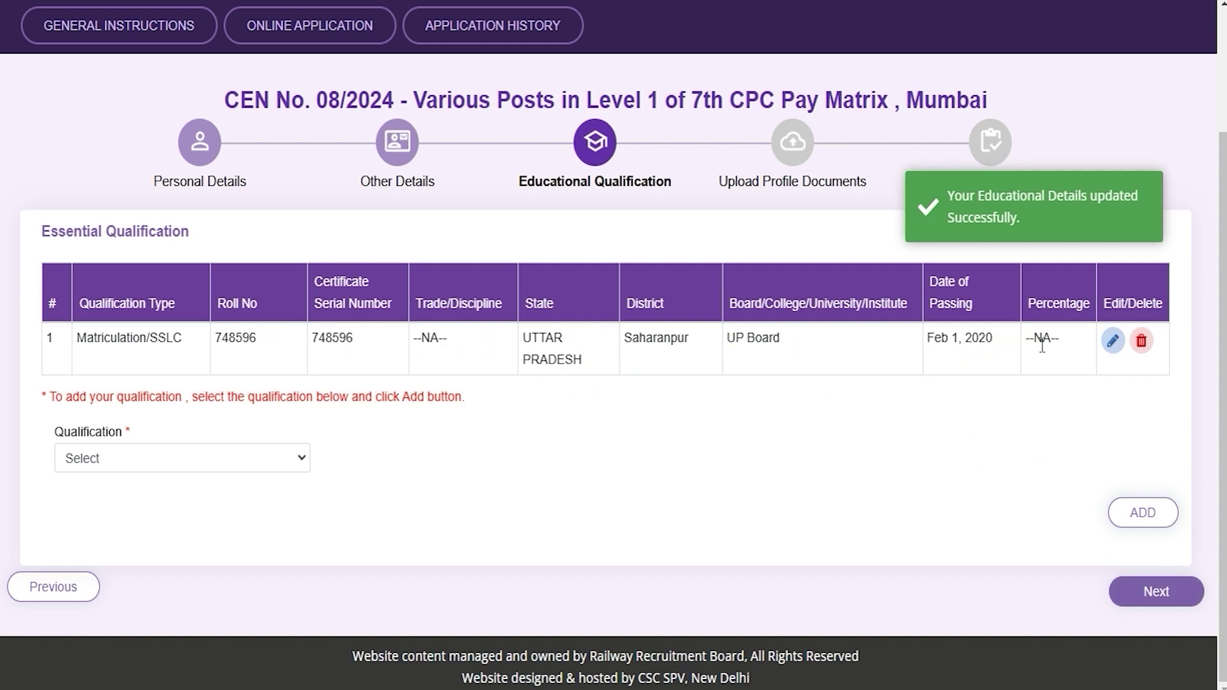
{"action": "left_click", "coordinate": [171, 459]}
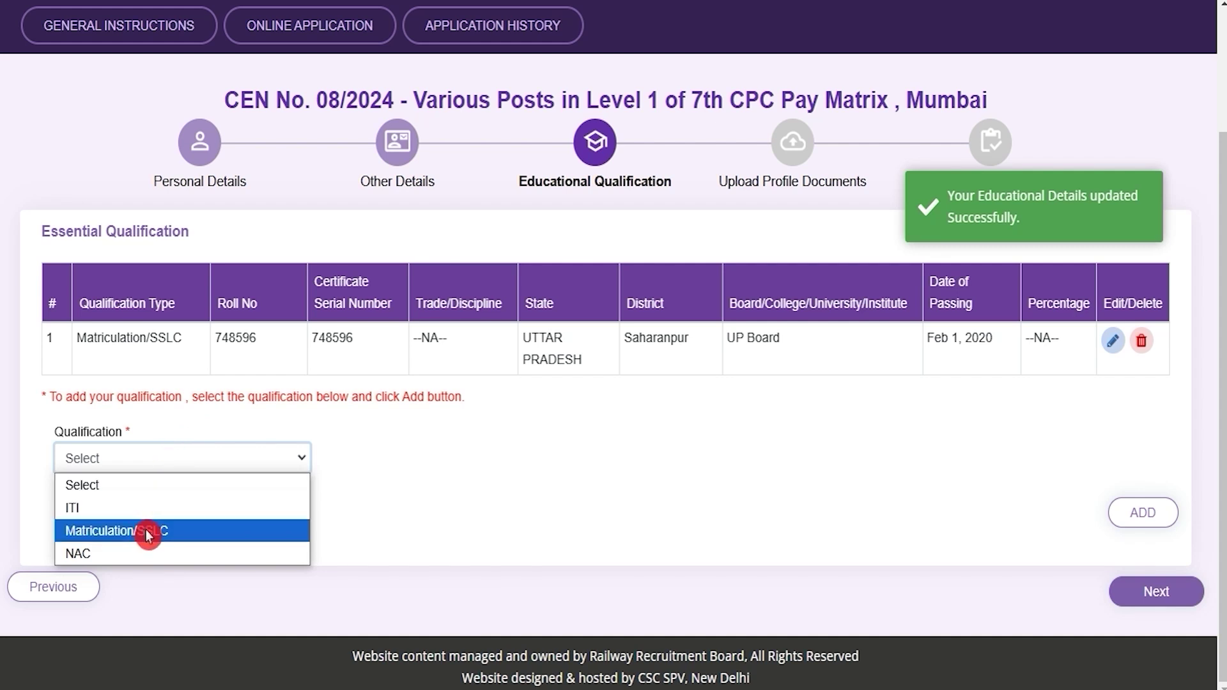
Step: Start an ITI entry in Any Discipline from Saharanpur, Uttar Pradesh
{"action": "left_click", "coordinate": [558, 471]}
{"action": "left_click", "coordinate": [154, 459]}
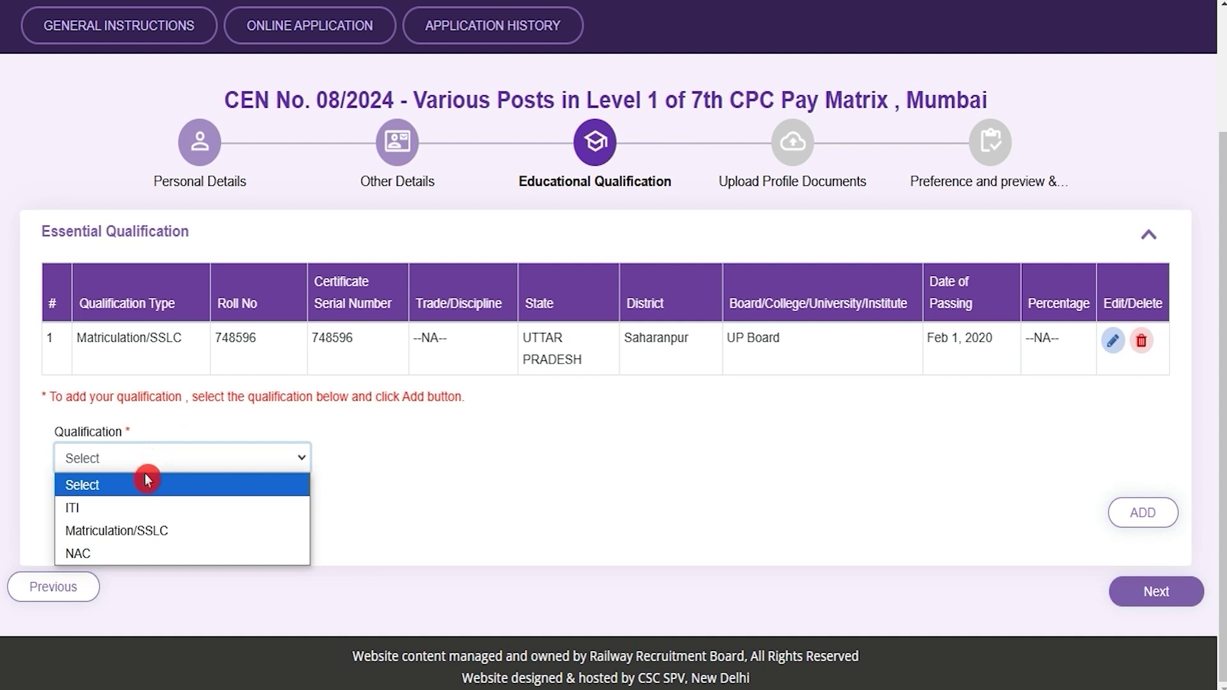
{"action": "left_click", "coordinate": [106, 509]}
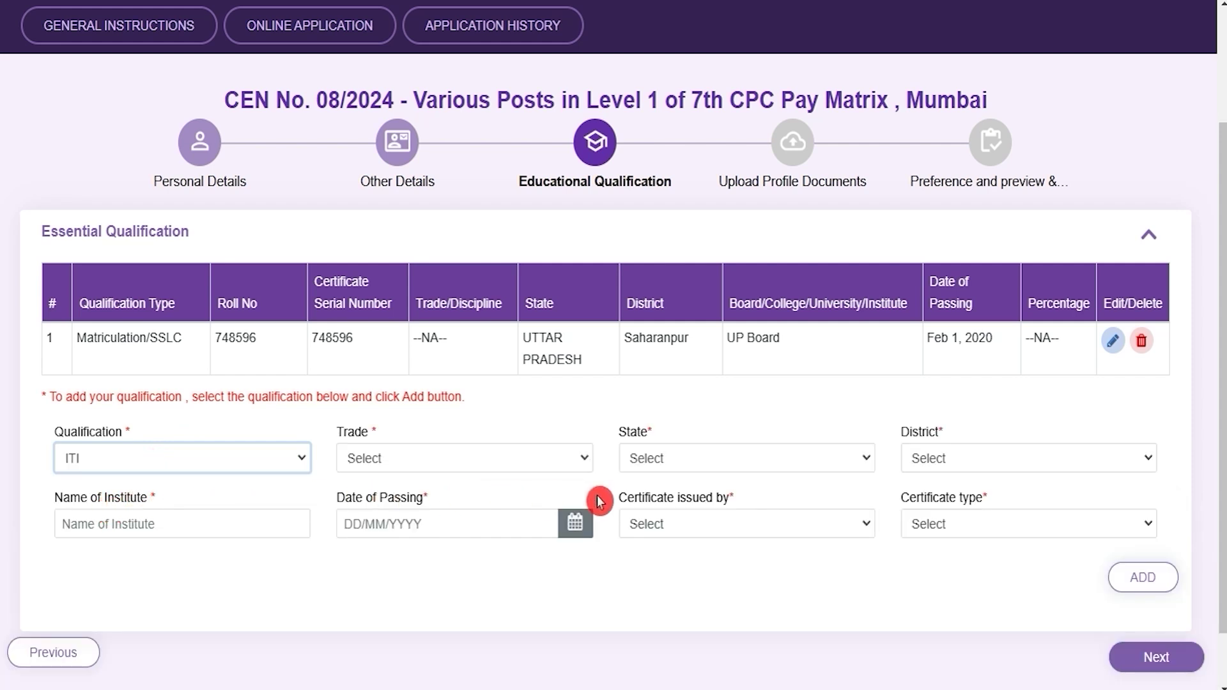
{"action": "left_click", "coordinate": [389, 460]}
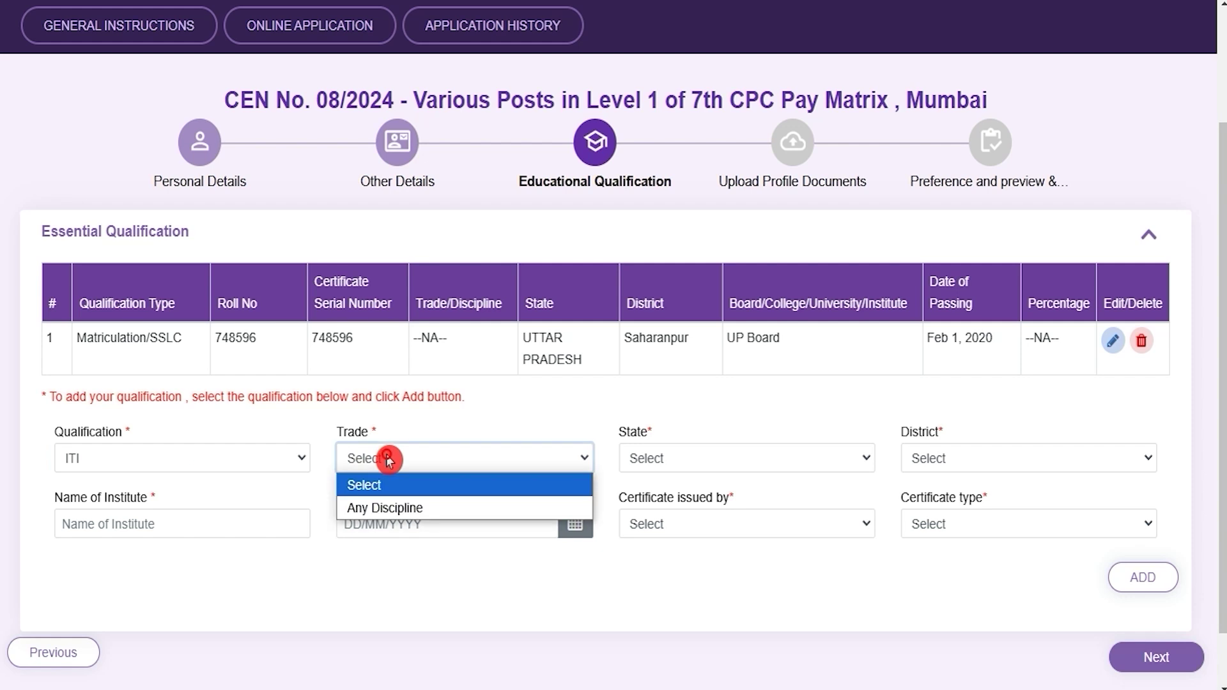
{"action": "left_click", "coordinate": [397, 507]}
{"action": "left_click", "coordinate": [700, 465]}
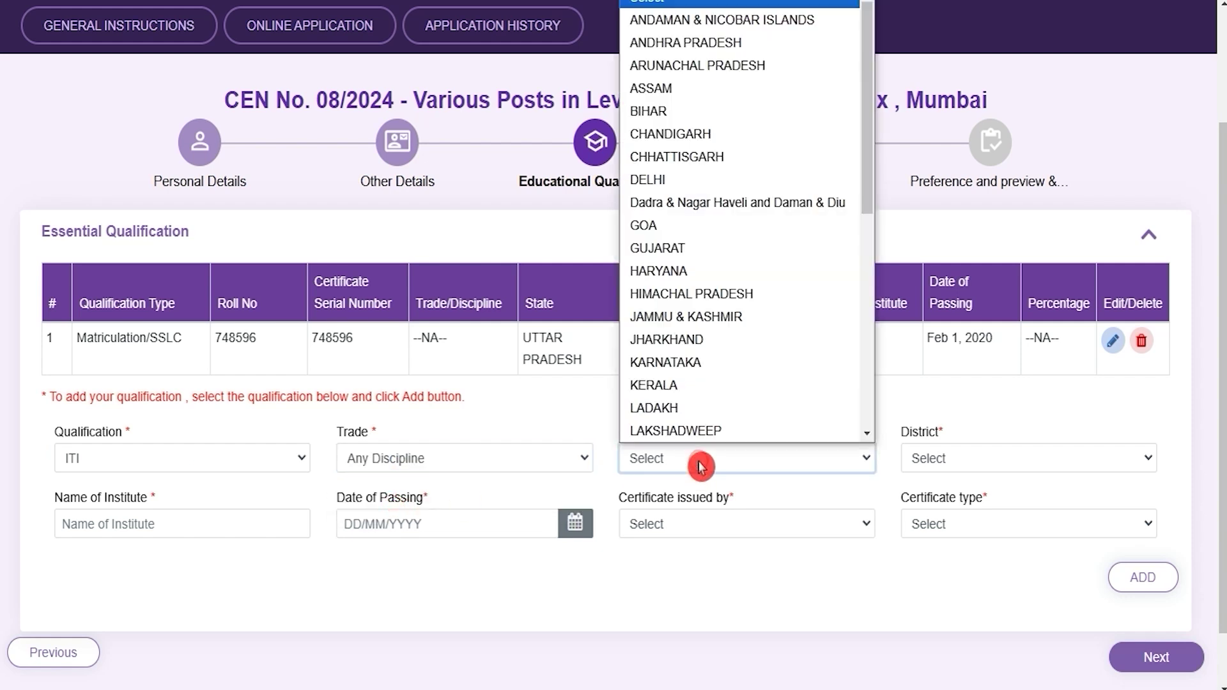
{"action": "key", "text": "u"}
{"action": "left_click", "coordinate": [699, 465]}
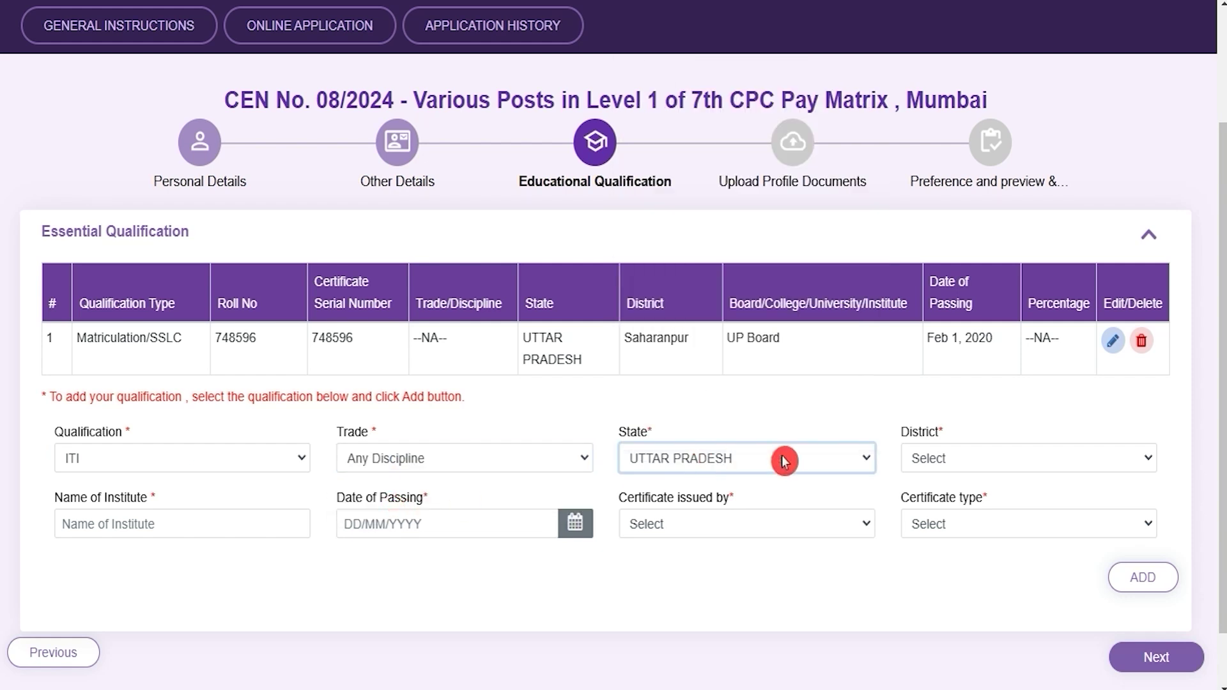
{"action": "left_click", "coordinate": [946, 462]}
{"action": "key", "text": "s"}
{"action": "left_click", "coordinate": [949, 432]}
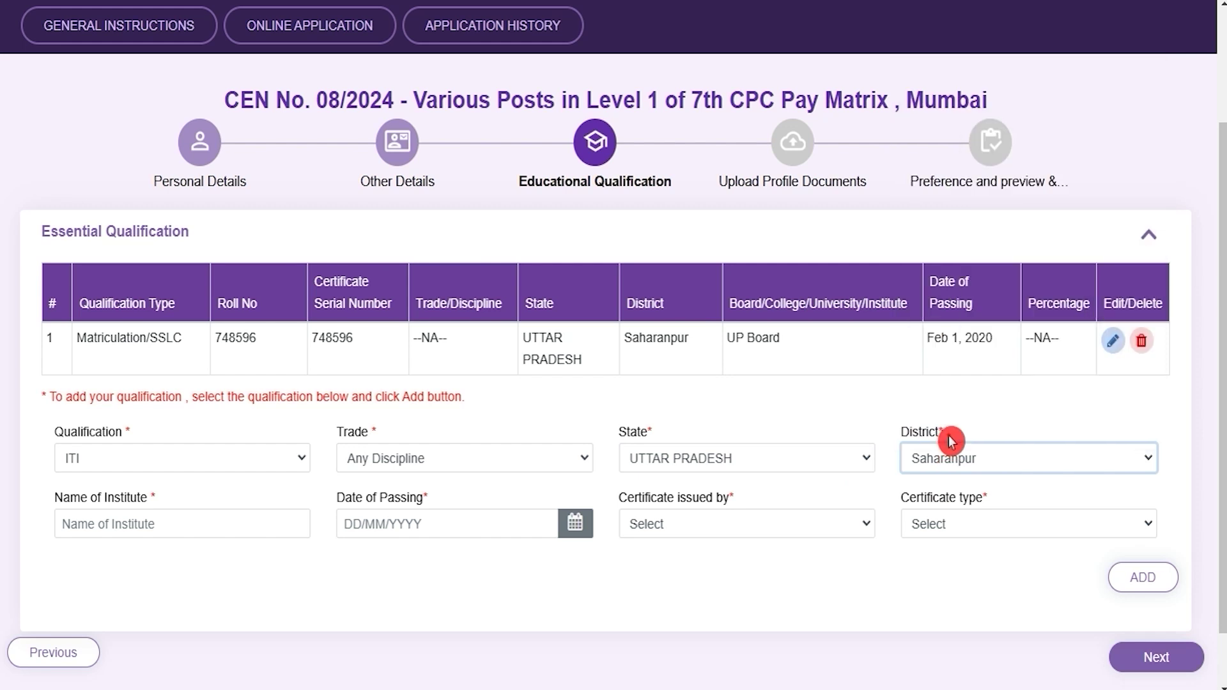
Step: Give the ITI entry institute NICT, passing date May 1, 2022, issuer NCVT and type NTC
{"action": "left_click", "coordinate": [155, 520]}
{"action": "type", "text": "NICT"}
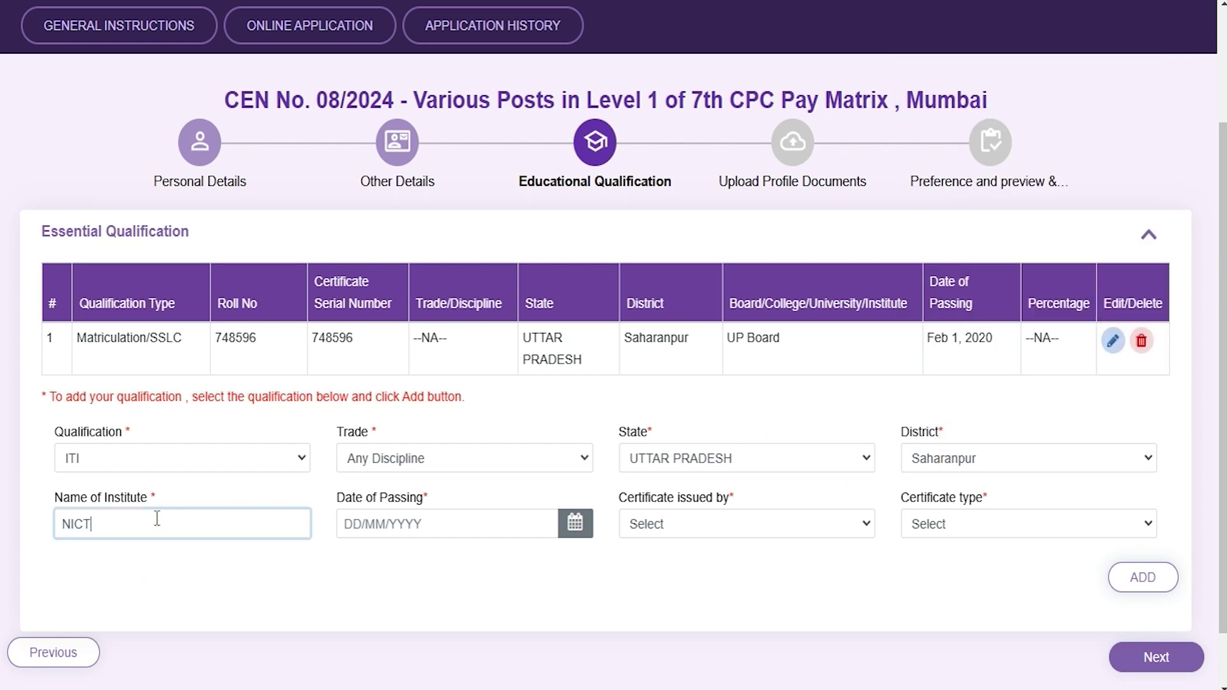
{"action": "left_click", "coordinate": [574, 524]}
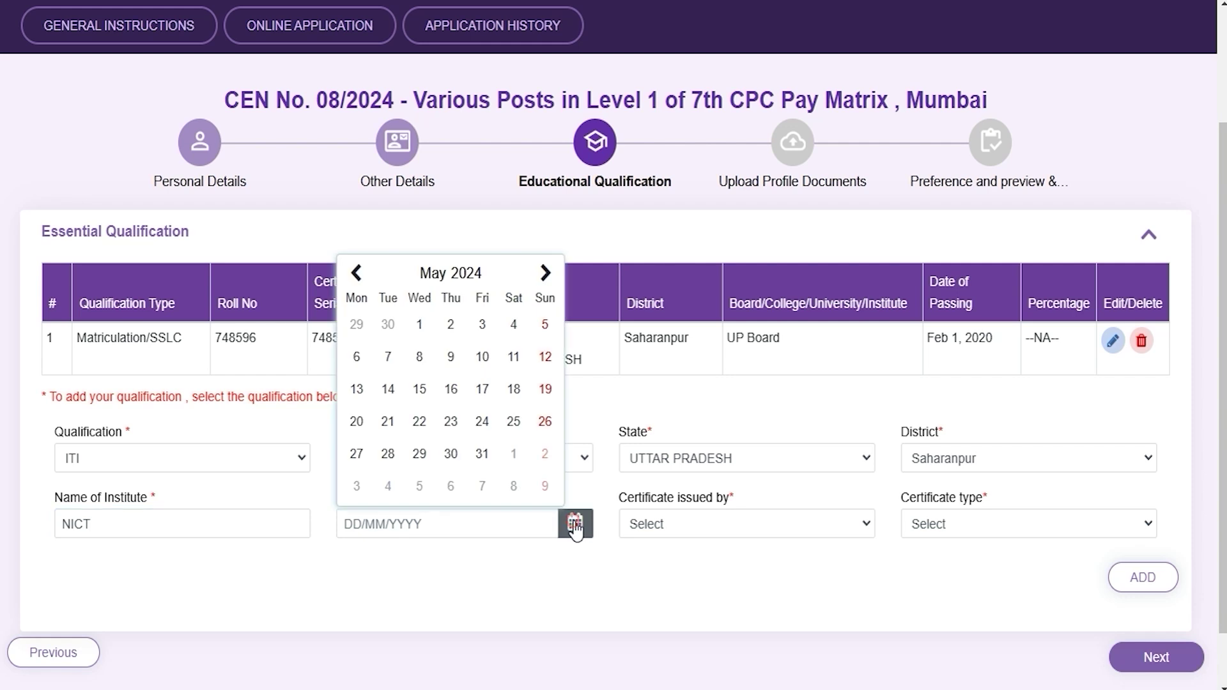
{"action": "left_click", "coordinate": [742, 528]}
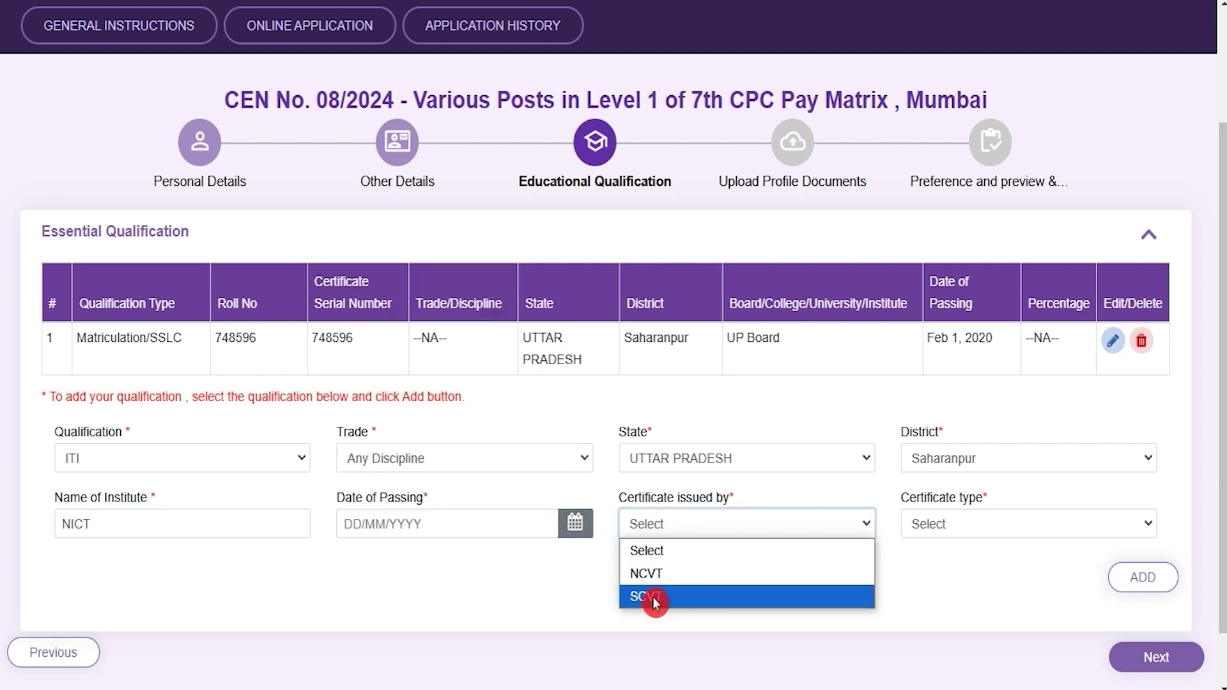
{"action": "left_click", "coordinate": [659, 573]}
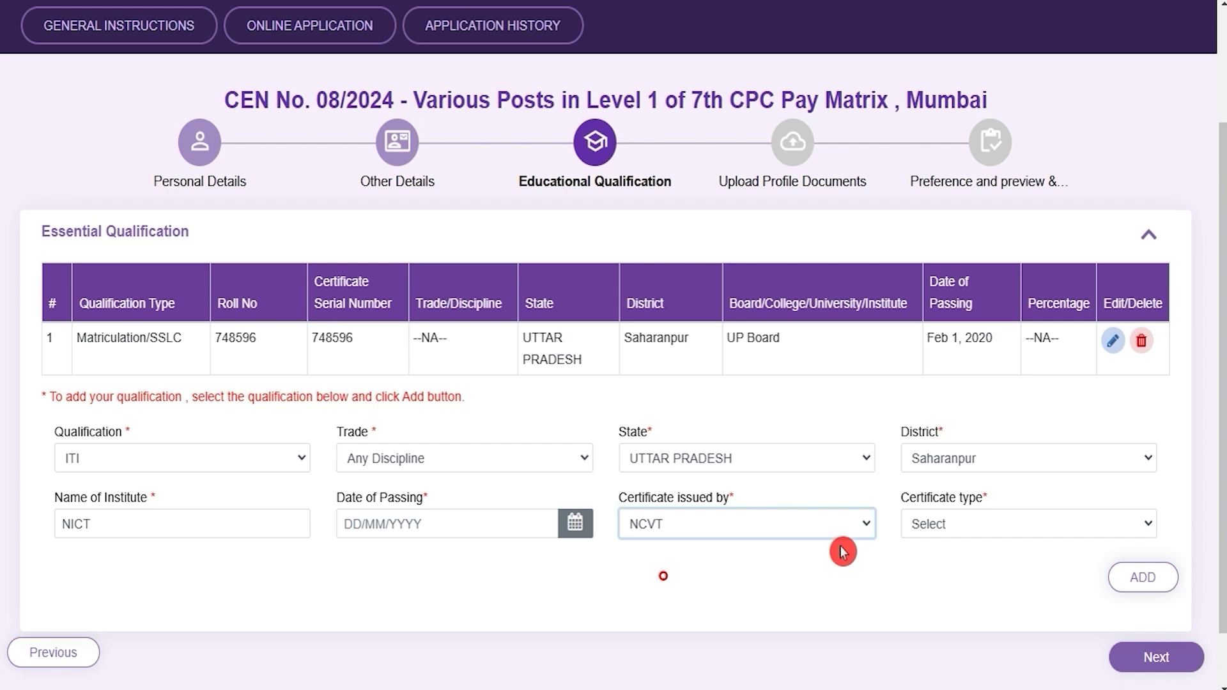
{"action": "left_click", "coordinate": [957, 527]}
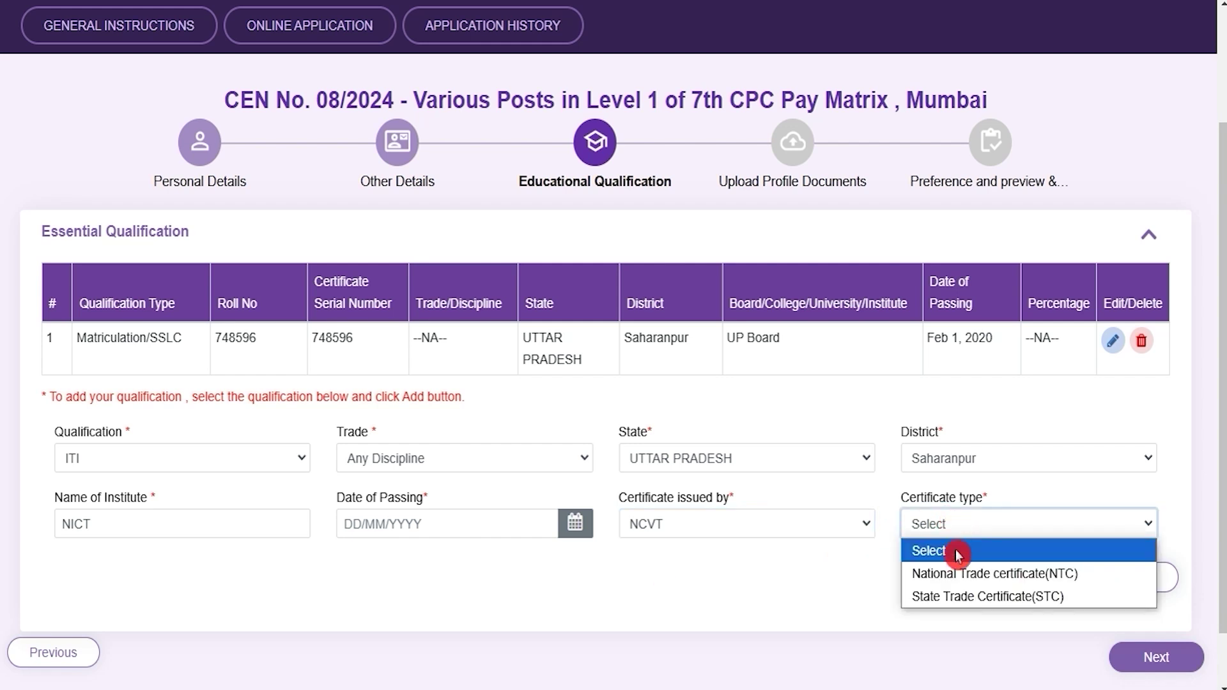
{"action": "left_click", "coordinate": [960, 578]}
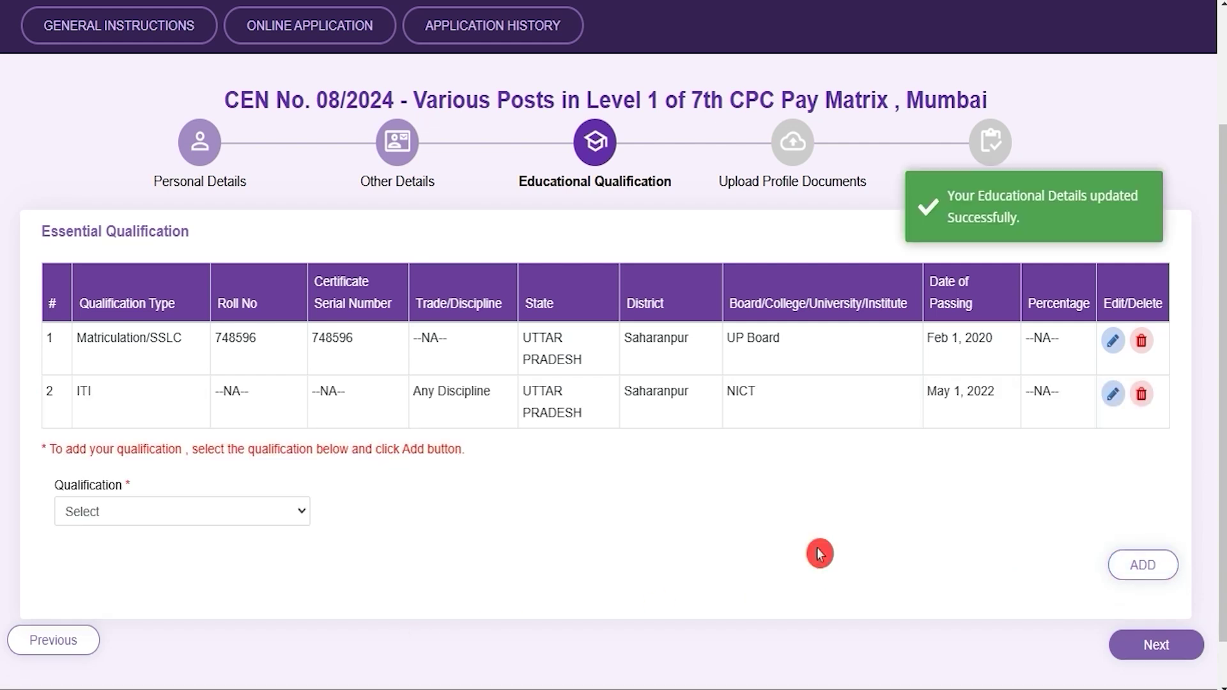
{"action": "left_click", "coordinate": [125, 515]}
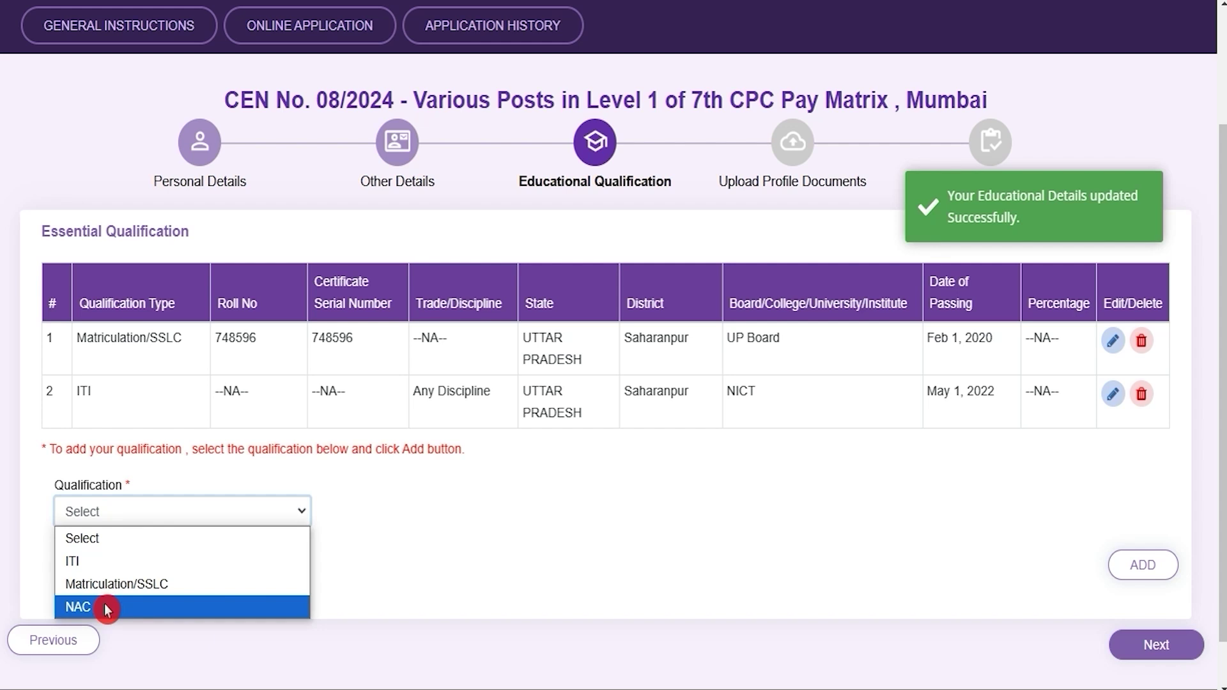
Step: Start a NAC entry in Any Discipline from Saharanpur, Uttar Pradesh
{"action": "left_click", "coordinate": [107, 609]}
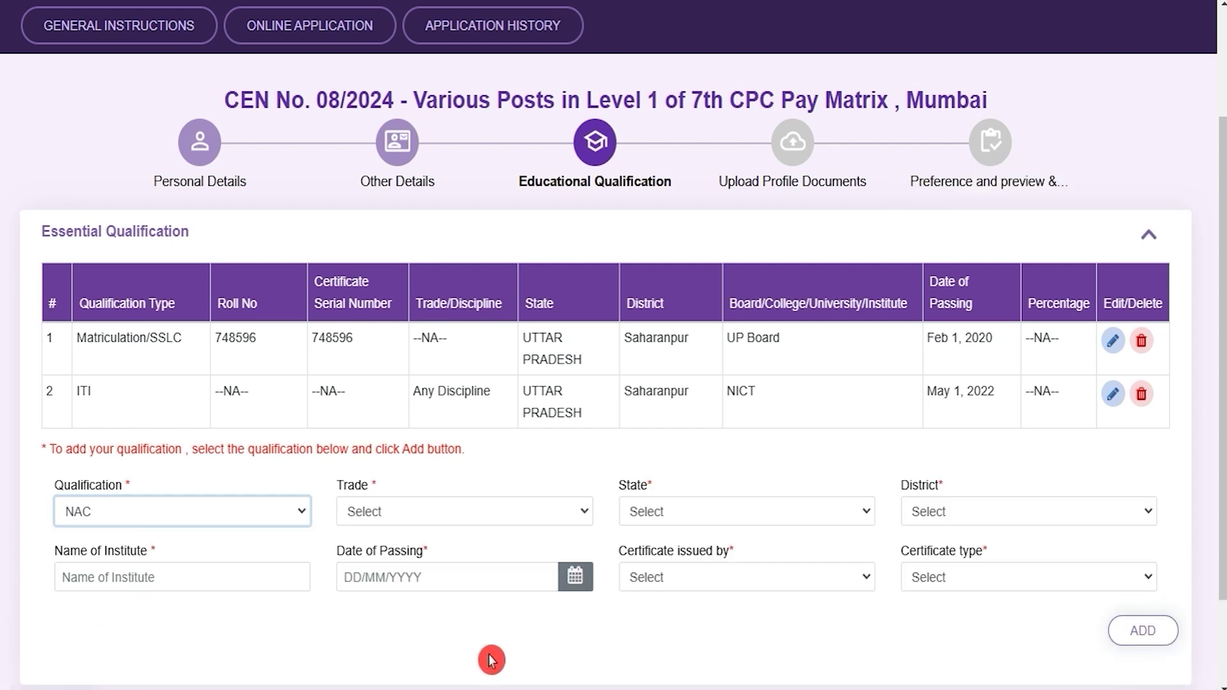
{"action": "left_click", "coordinate": [387, 511]}
{"action": "left_click", "coordinate": [386, 561]}
{"action": "left_click", "coordinate": [742, 515]}
{"action": "key", "text": "u"}
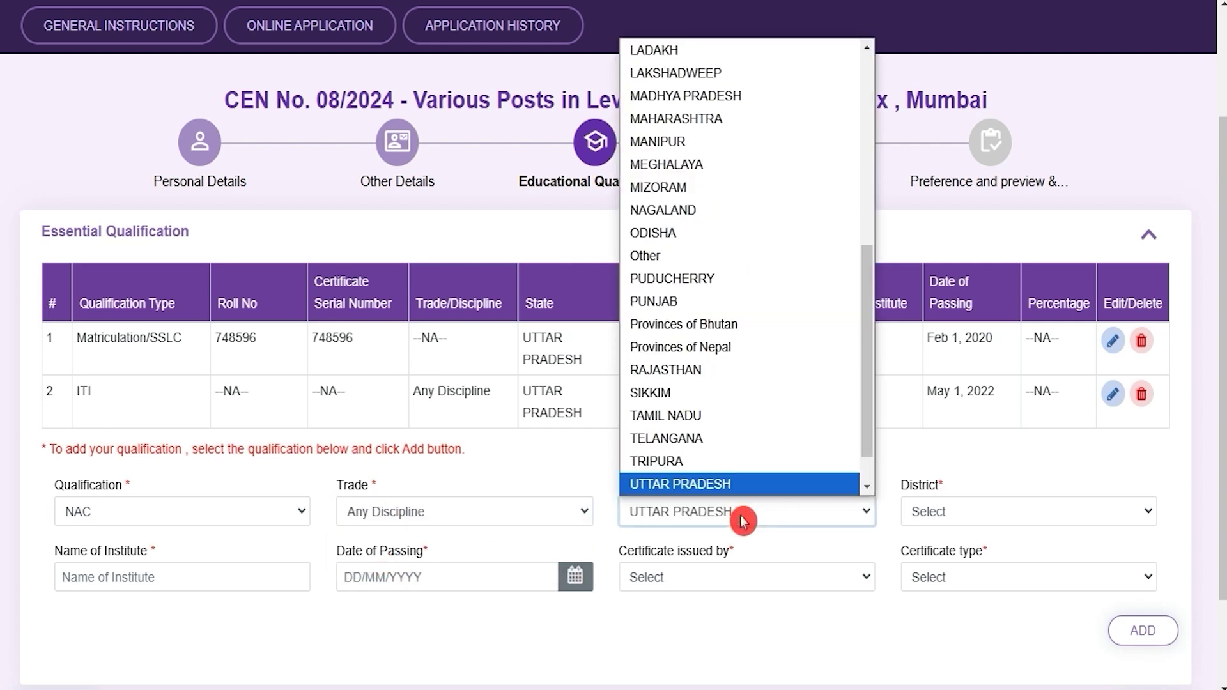
{"action": "key", "text": "Return"}
{"action": "key", "text": "Tab"}
{"action": "key", "text": "s"}
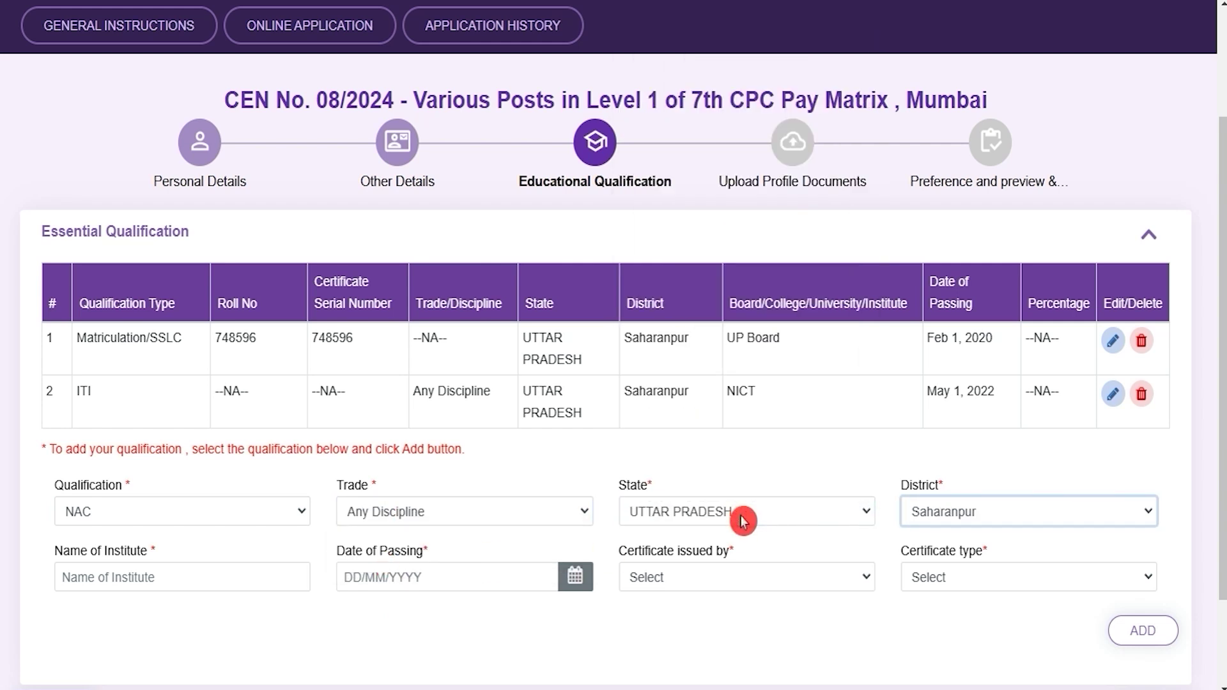
Step: Give the NAC entry institute NICT, issuer NCVT and type National Apprentice certificate(NAC)
{"action": "left_click", "coordinate": [154, 577]}
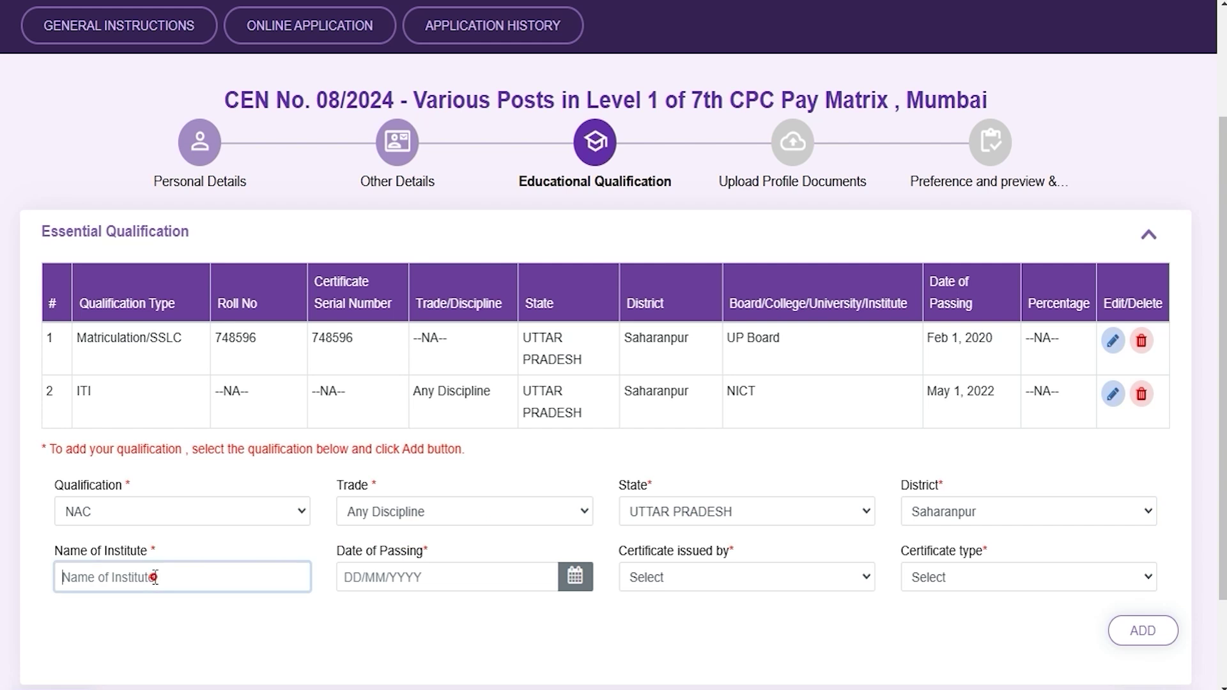
{"action": "type", "text": "N"}
{"action": "left_click", "coordinate": [572, 575]}
{"action": "left_click", "coordinate": [658, 627]}
{"action": "left_click", "coordinate": [728, 587]}
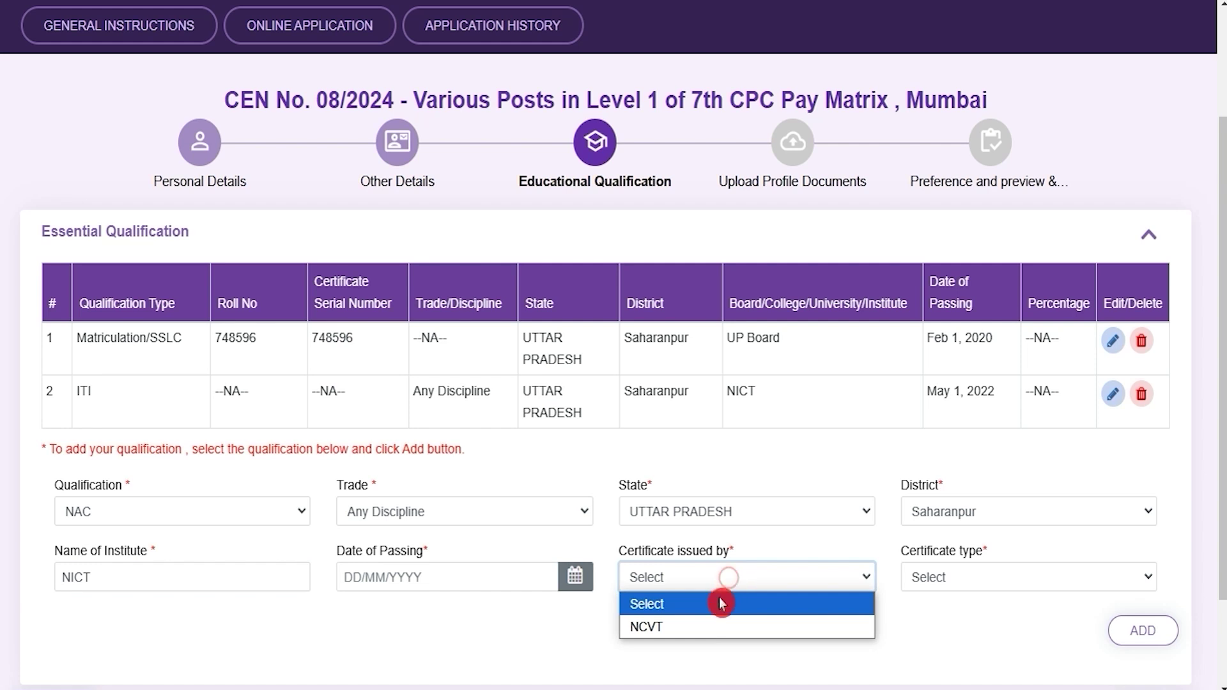
{"action": "left_click", "coordinate": [699, 630]}
{"action": "left_click", "coordinate": [959, 578]}
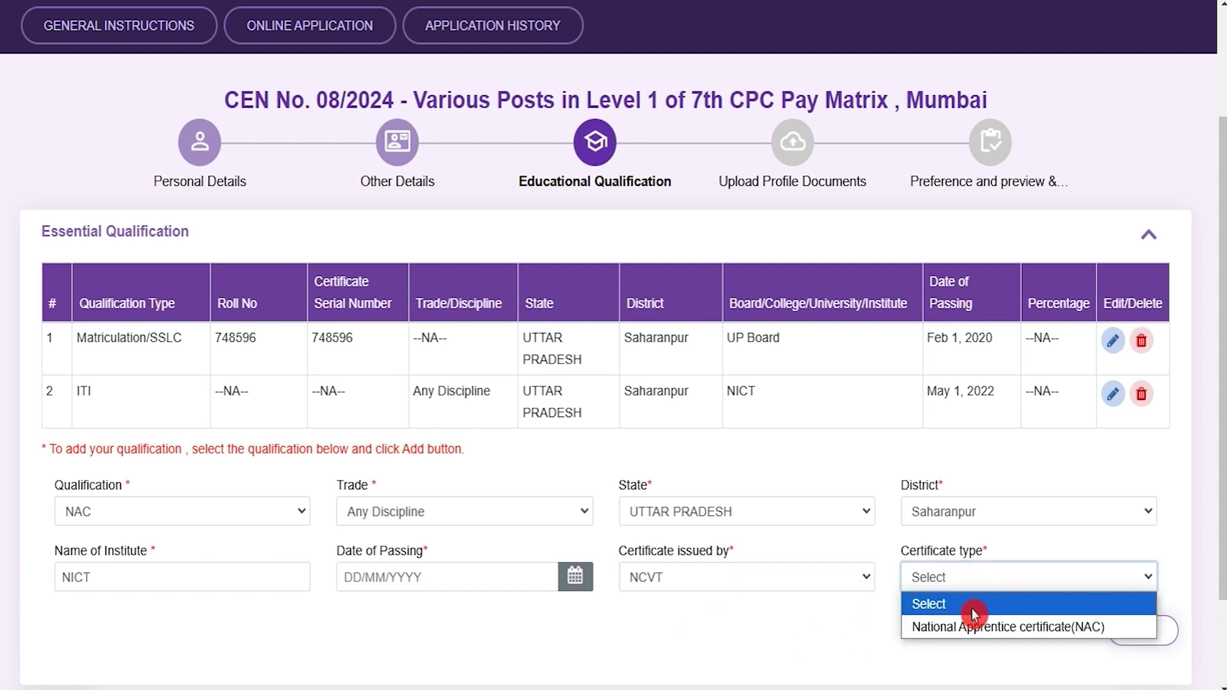
{"action": "left_click", "coordinate": [990, 628]}
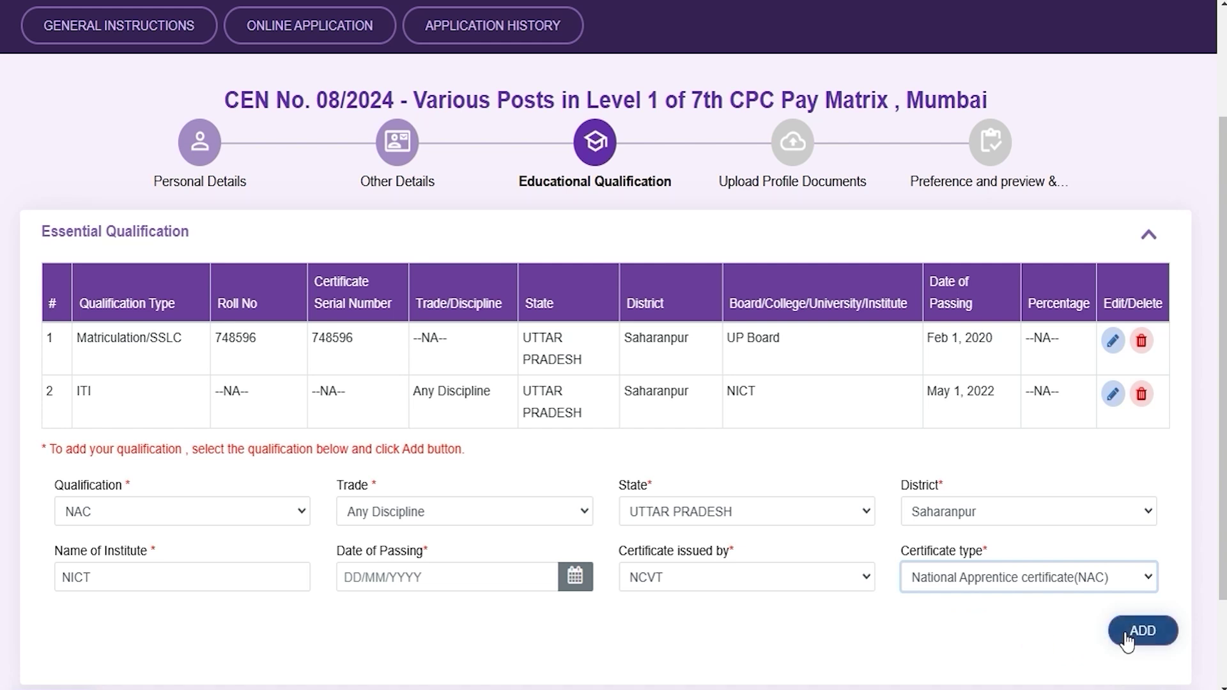
{"action": "scroll", "coordinate": [950, 665], "scroll_direction": "down", "scroll_amount": 2}
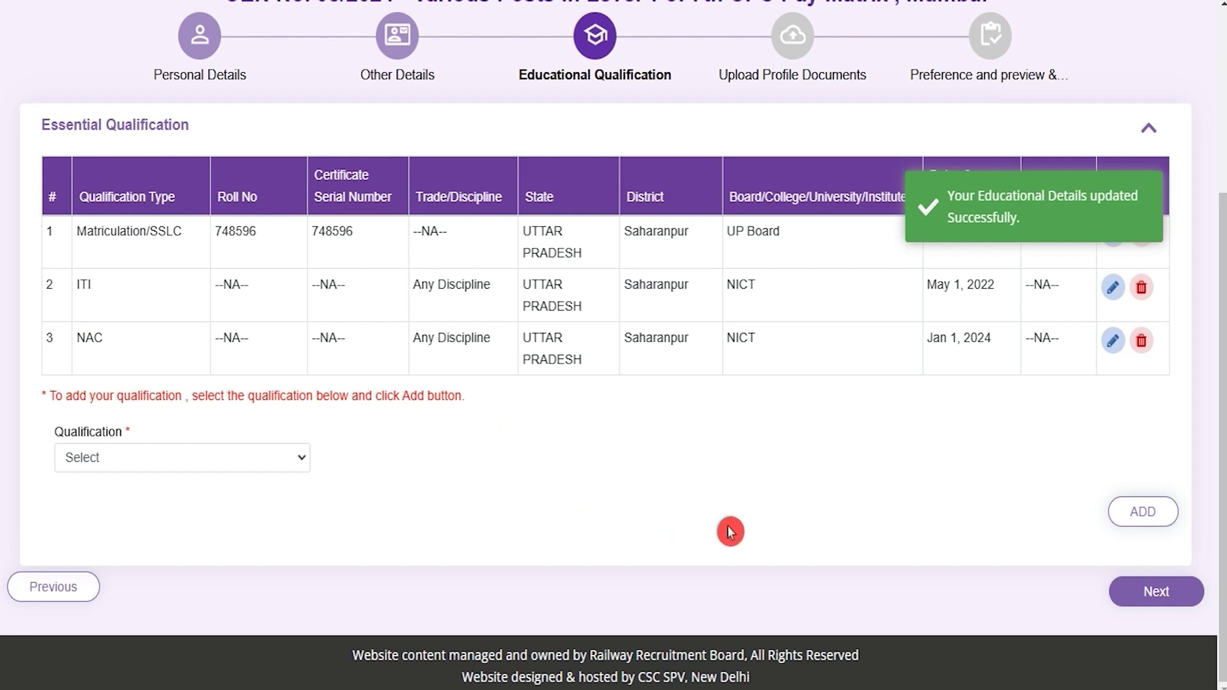
Step: Go to Upload Profile Documents and review the limits: photo 100KB at 320x240 px, signature 50KB/30KB, JPG only
{"action": "left_click", "coordinate": [1143, 600]}
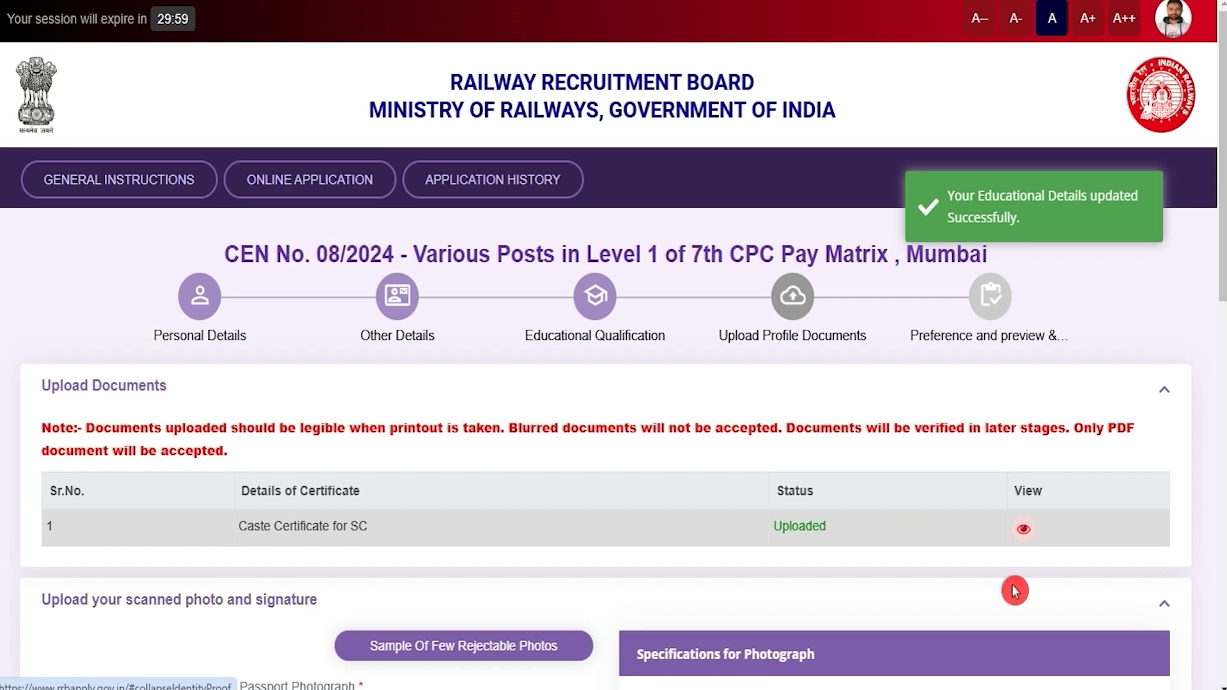
{"action": "scroll", "coordinate": [1015, 590], "scroll_direction": "down", "scroll_amount": 5}
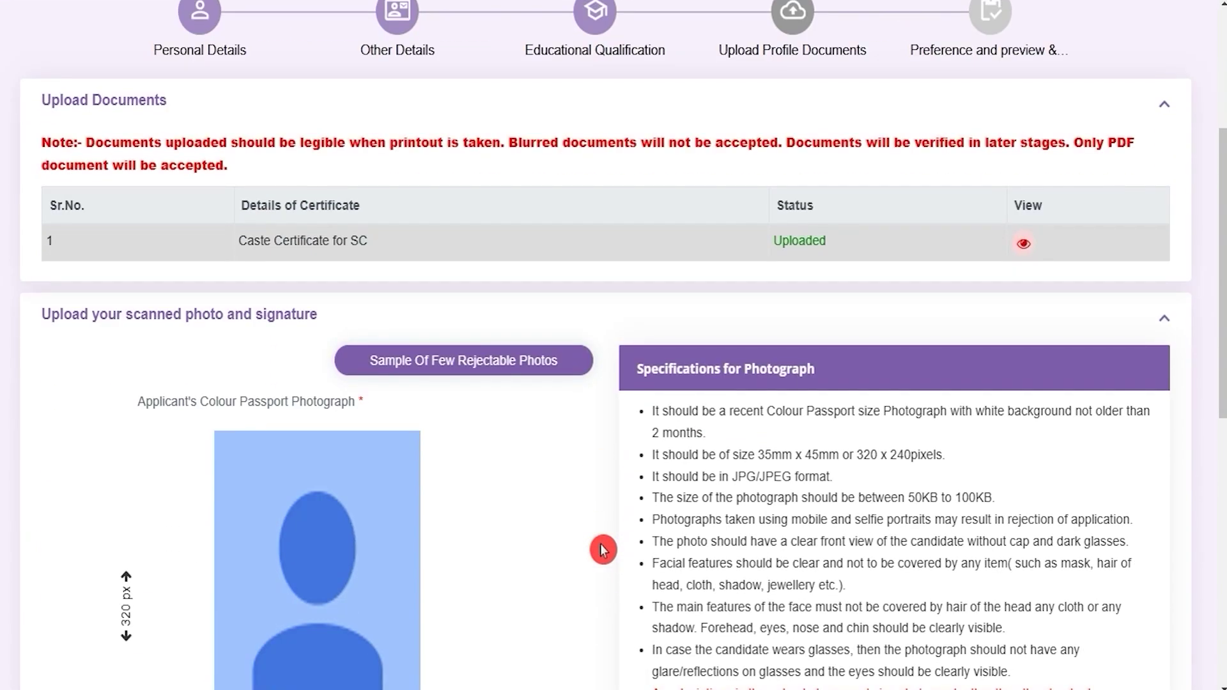
{"action": "scroll", "coordinate": [603, 549], "scroll_direction": "down", "scroll_amount": 10}
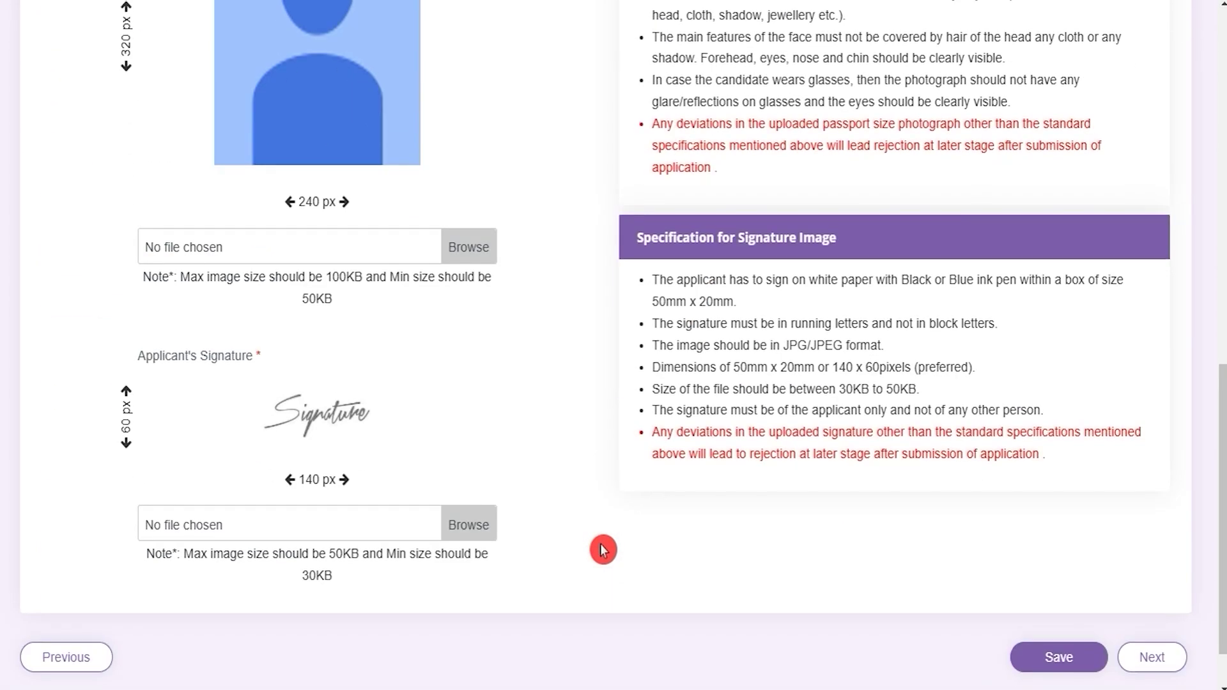
{"action": "scroll", "coordinate": [603, 550], "scroll_direction": "up", "scroll_amount": 5}
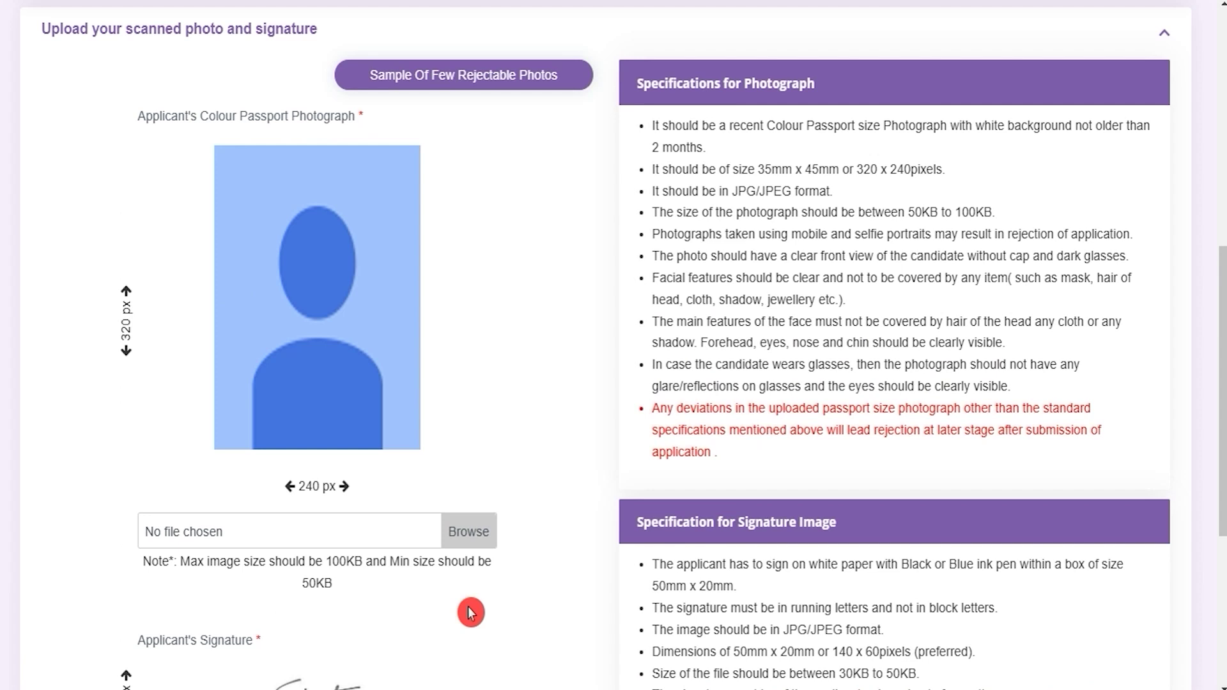
{"action": "left_click_drag", "start_coordinate": [327, 560], "coordinate": [377, 564]}
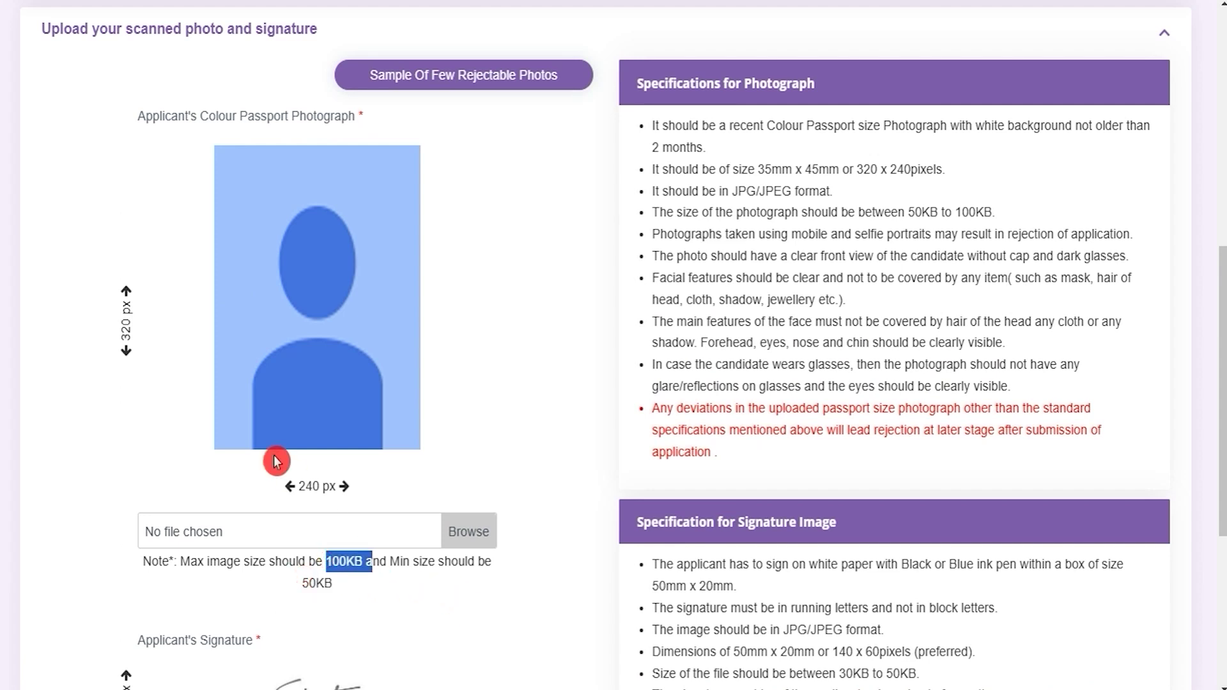
{"action": "left_click", "coordinate": [138, 306]}
{"action": "left_click", "coordinate": [288, 478]}
{"action": "scroll", "coordinate": [367, 496], "scroll_direction": "down", "scroll_amount": 5}
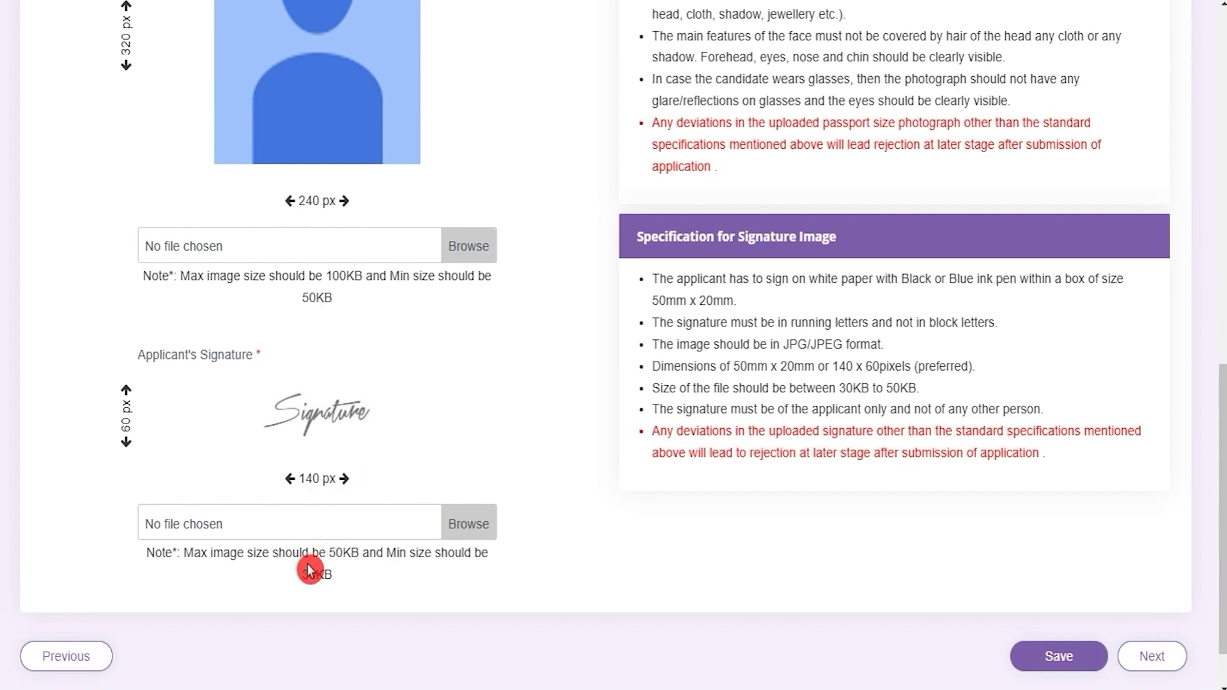
{"action": "left_click_drag", "start_coordinate": [330, 553], "coordinate": [333, 583]}
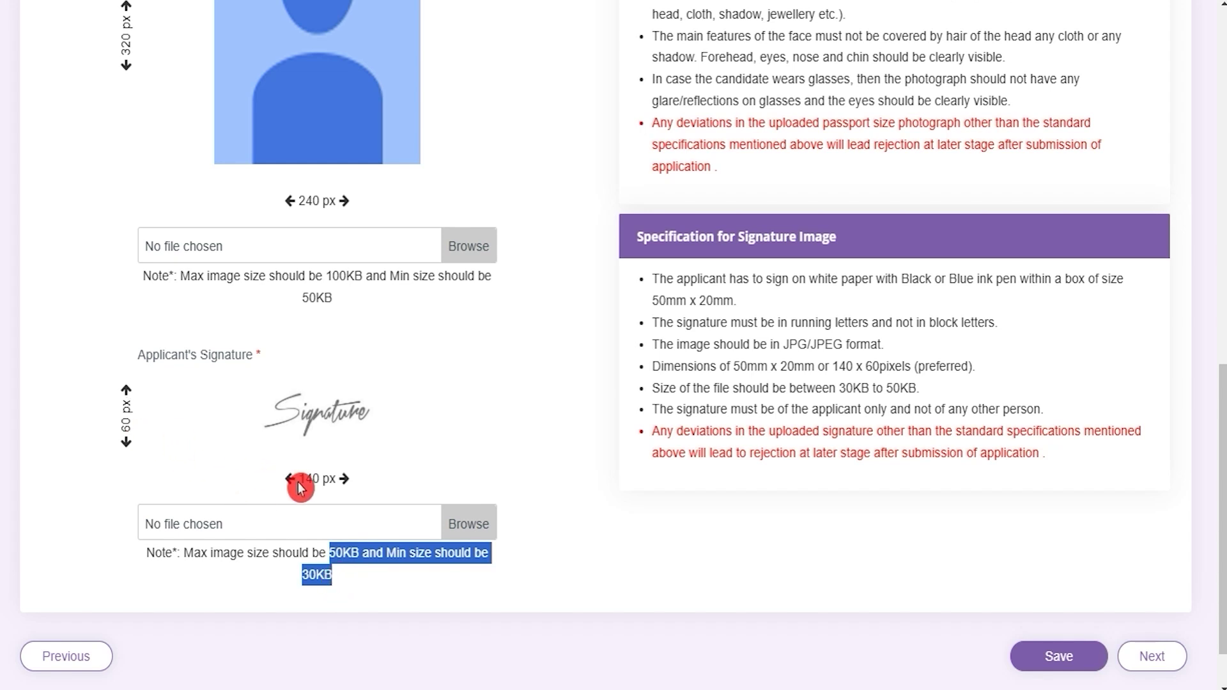
{"action": "scroll", "coordinate": [519, 514], "scroll_direction": "up", "scroll_amount": 2}
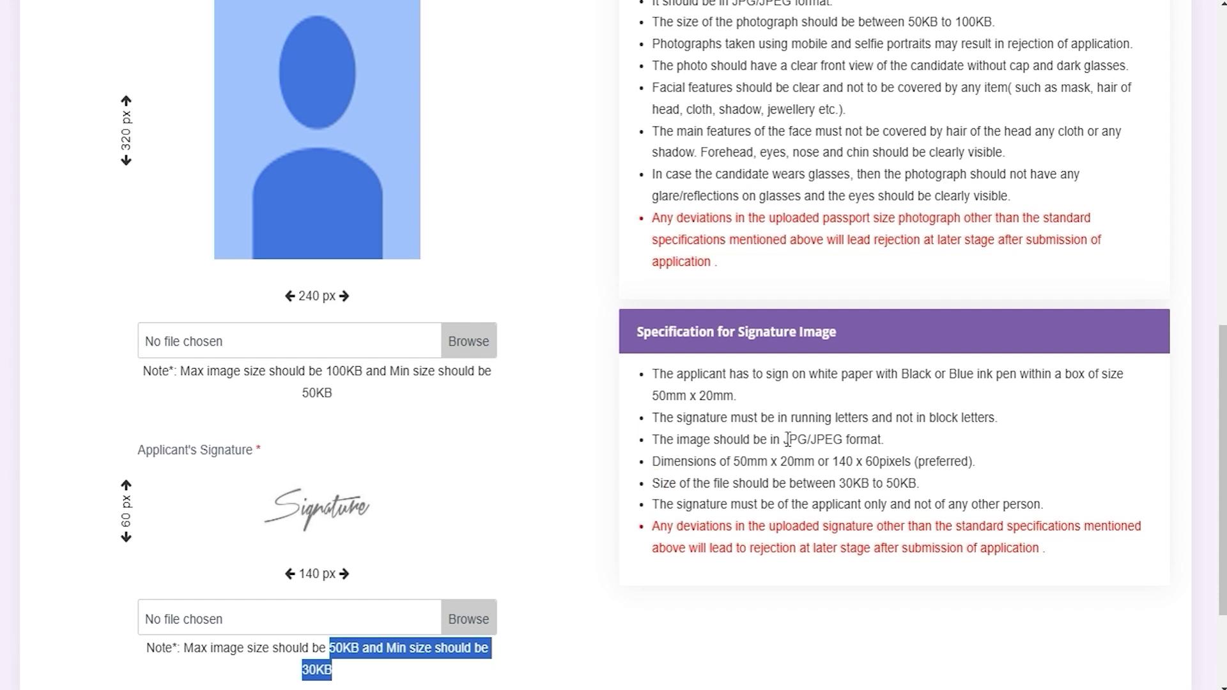
{"action": "left_click_drag", "start_coordinate": [790, 440], "coordinate": [824, 441]}
Step: Attach the 67kb.jpg passport photo (35mm x 45mm) and the signature image, then save the uploads
{"action": "scroll", "coordinate": [703, 482], "scroll_direction": "up", "scroll_amount": 5}
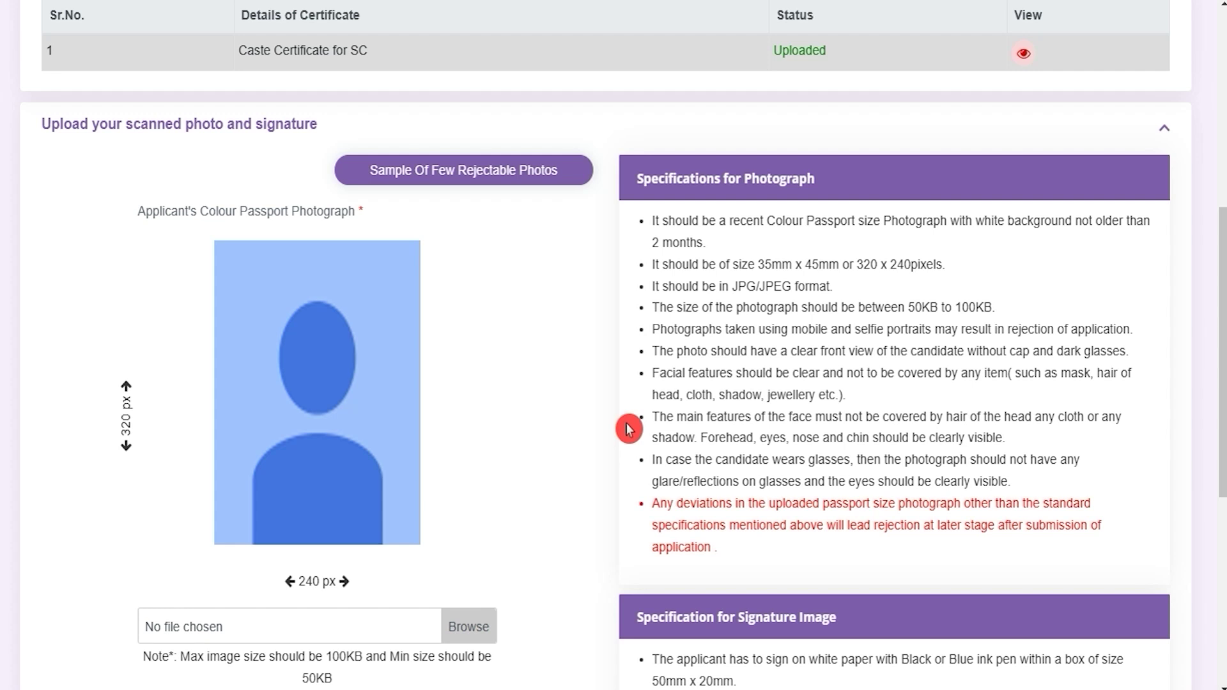
{"action": "scroll", "coordinate": [628, 429], "scroll_direction": "down", "scroll_amount": 5}
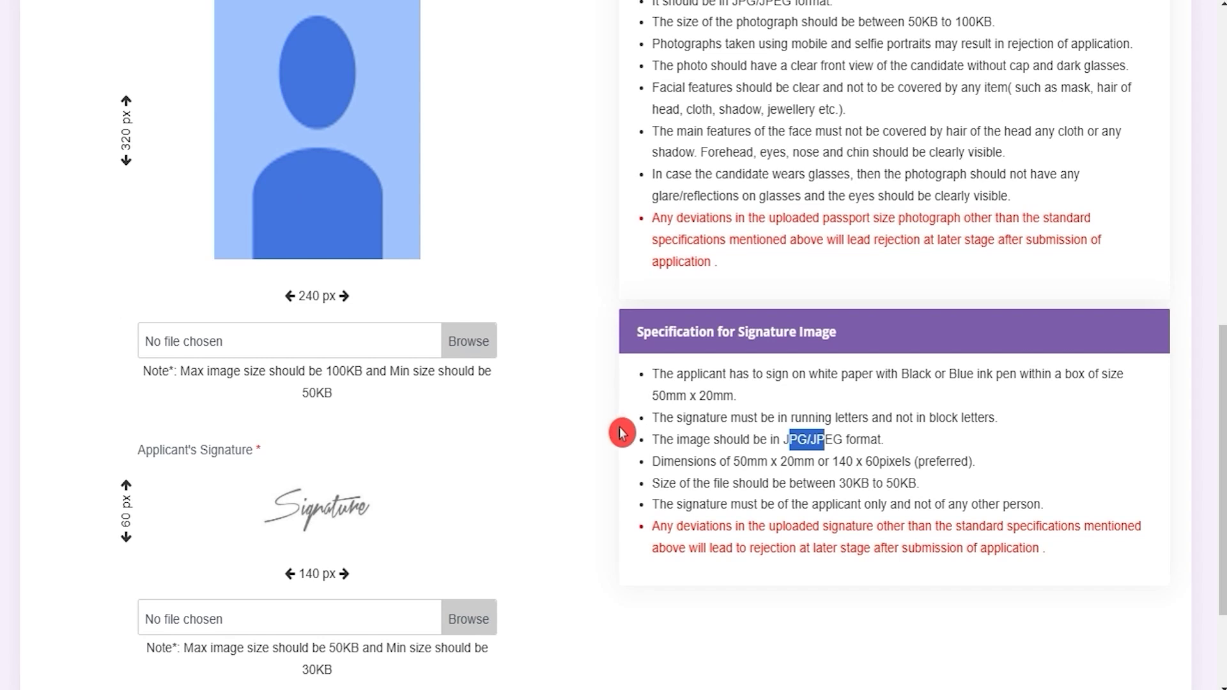
{"action": "scroll", "coordinate": [621, 433], "scroll_direction": "up", "scroll_amount": 5}
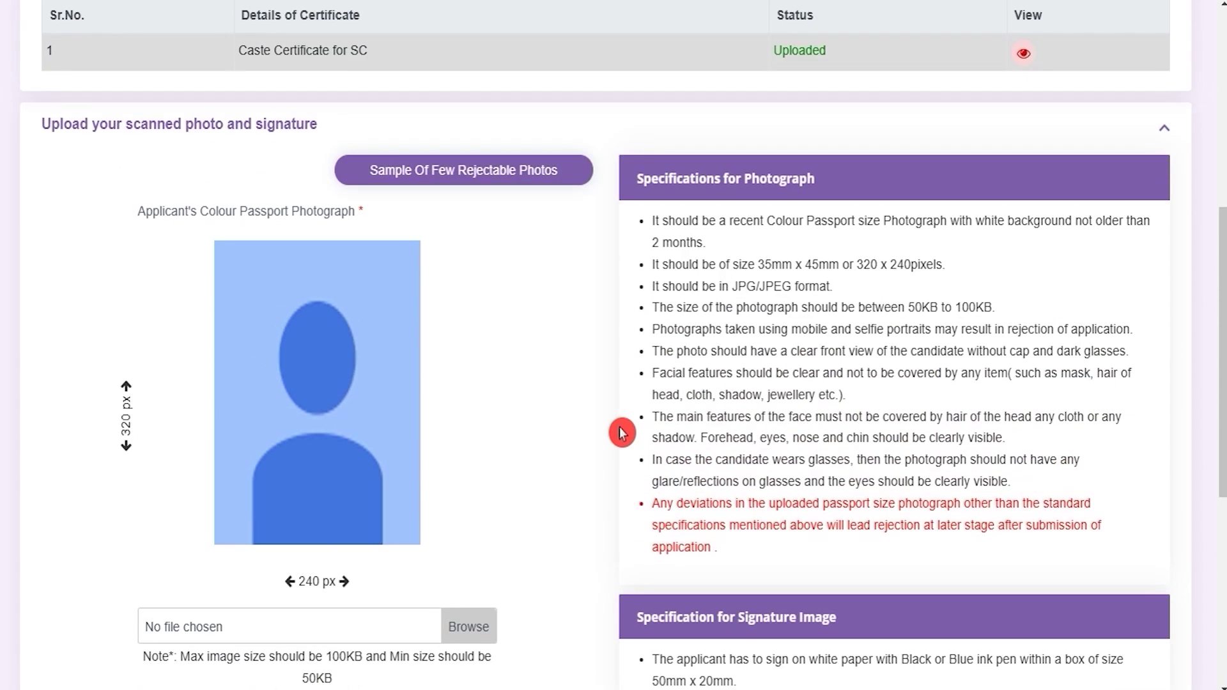
{"action": "scroll", "coordinate": [622, 433], "scroll_direction": "down", "scroll_amount": 2}
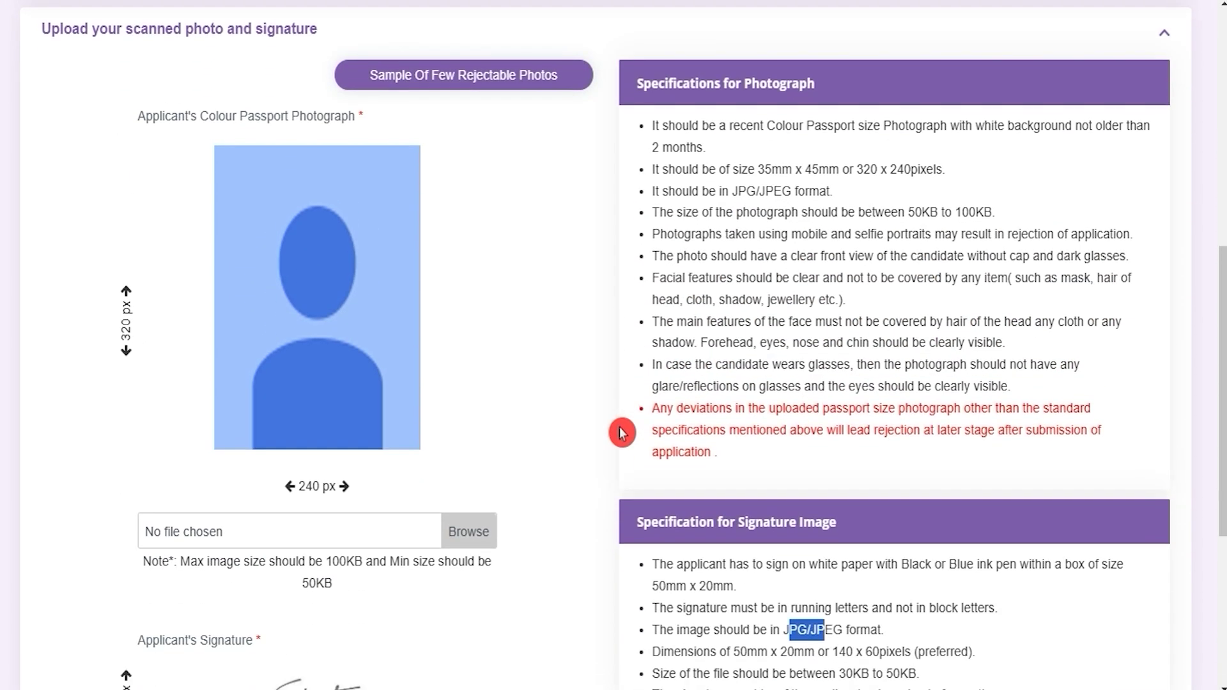
{"action": "left_click", "coordinate": [462, 533]}
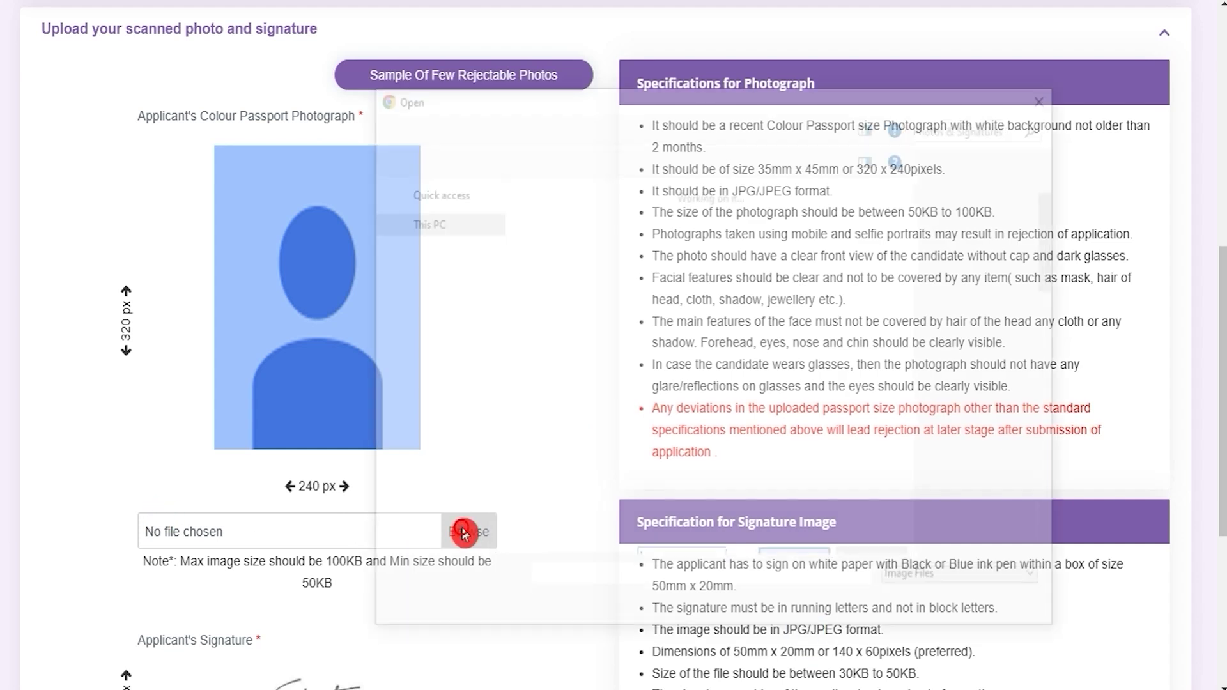
{"action": "left_click", "coordinate": [1013, 612]}
{"action": "scroll", "coordinate": [451, 521], "scroll_direction": "down", "scroll_amount": 6}
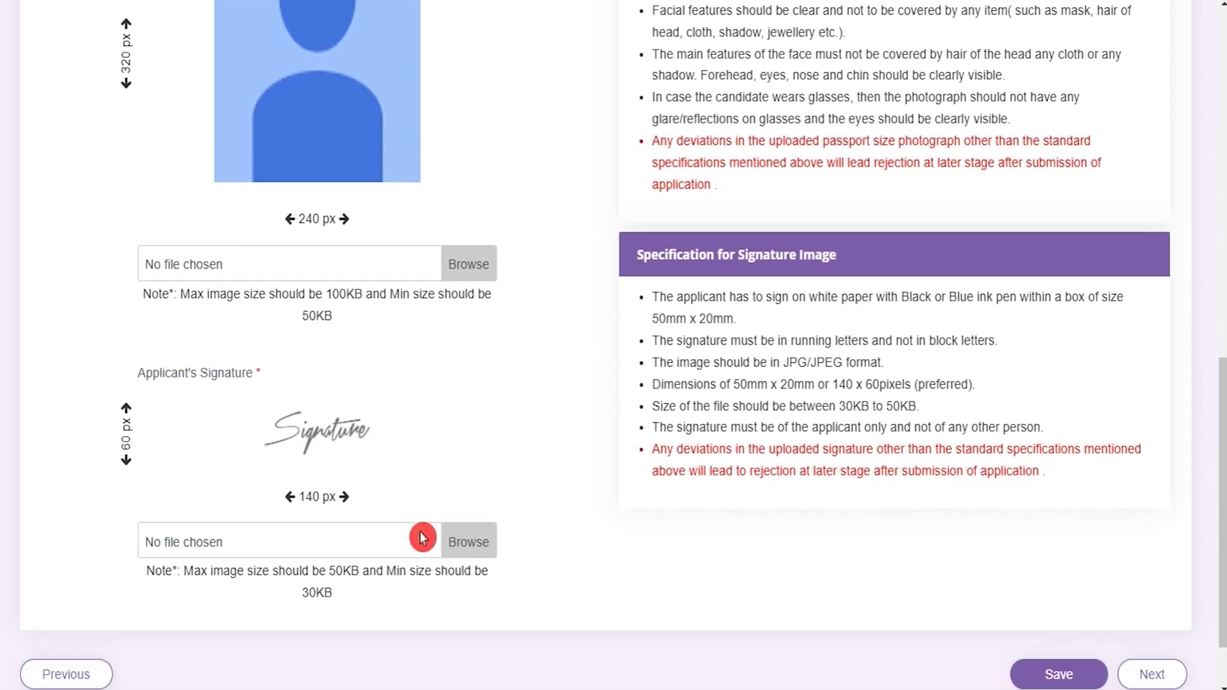
{"action": "scroll", "coordinate": [582, 461], "scroll_direction": "up", "scroll_amount": 7}
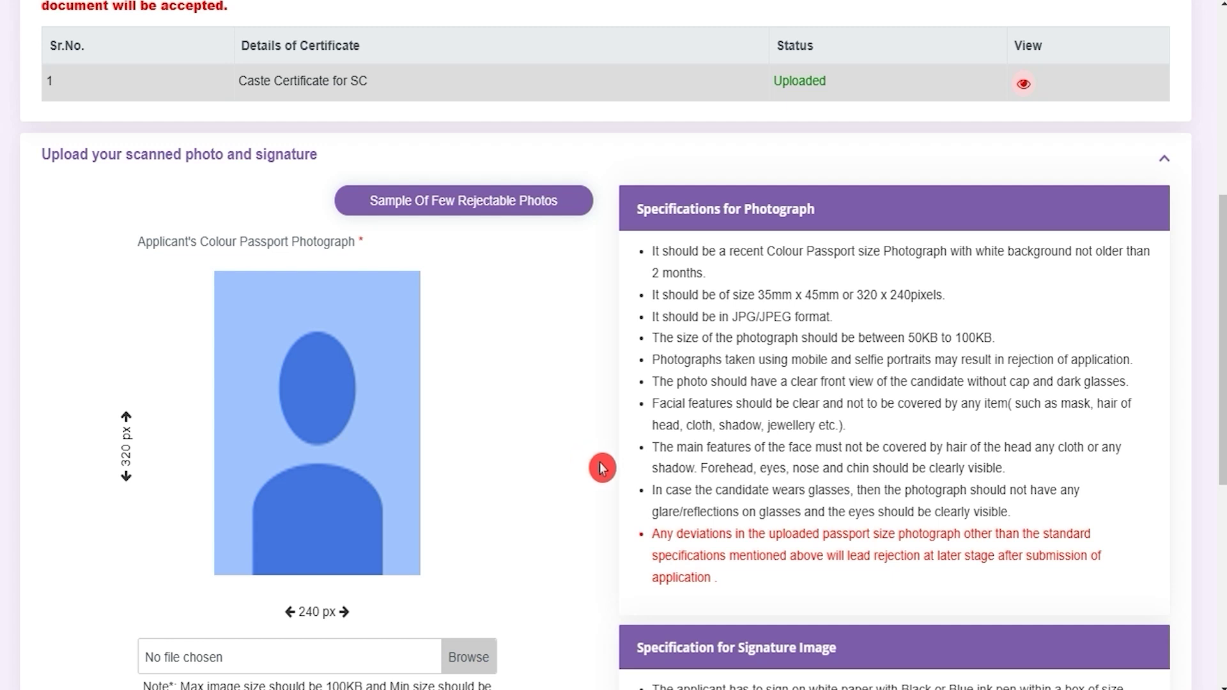
{"action": "left_click_drag", "start_coordinate": [765, 294], "coordinate": [887, 297]}
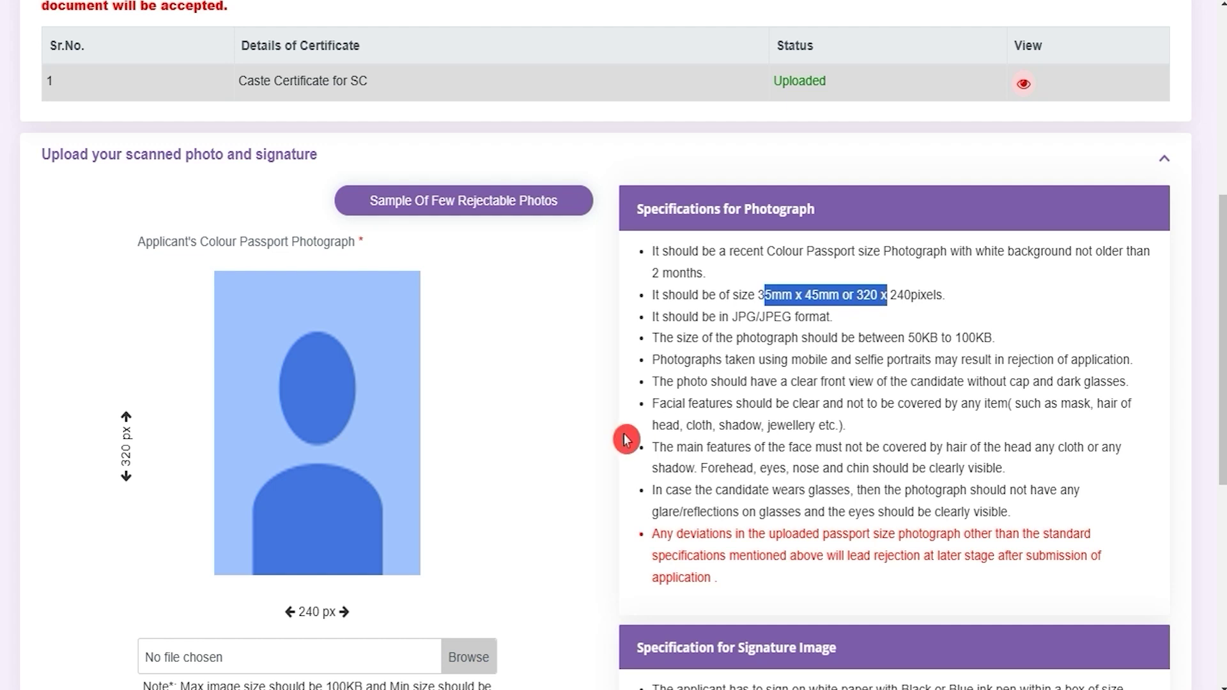
{"action": "scroll", "coordinate": [604, 455], "scroll_direction": "down", "scroll_amount": 1}
{"action": "scroll", "coordinate": [604, 455], "scroll_direction": "down", "scroll_amount": 6}
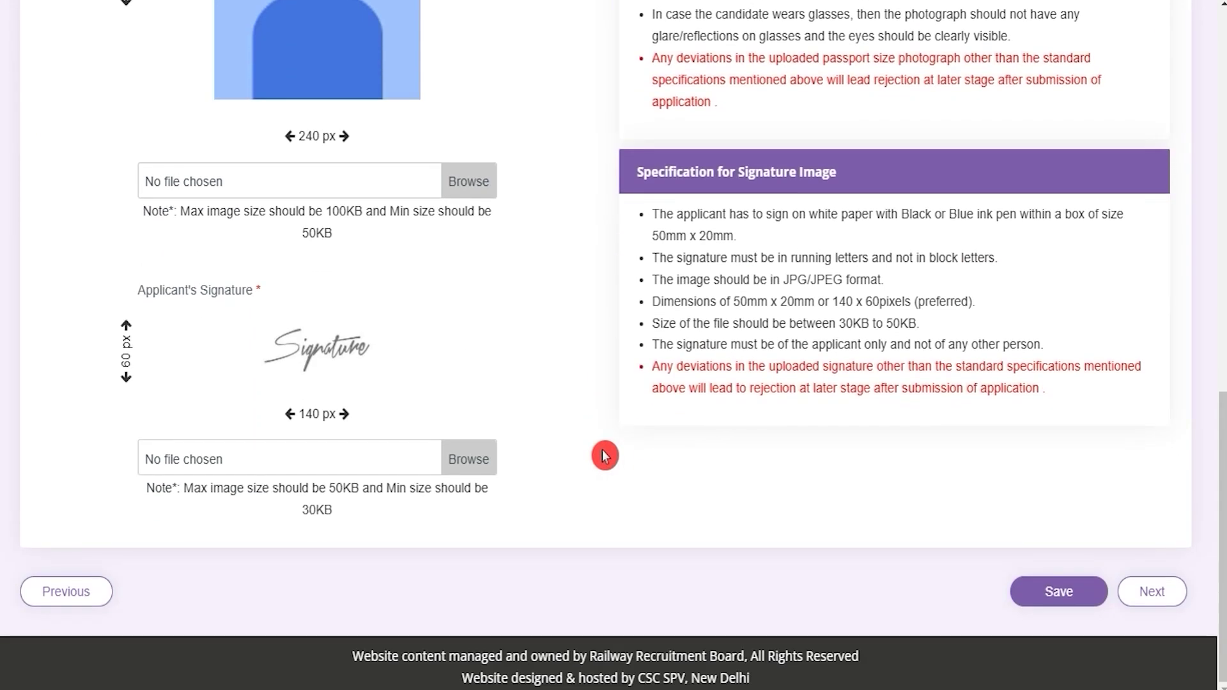
{"action": "scroll", "coordinate": [604, 455], "scroll_direction": "up", "scroll_amount": 1}
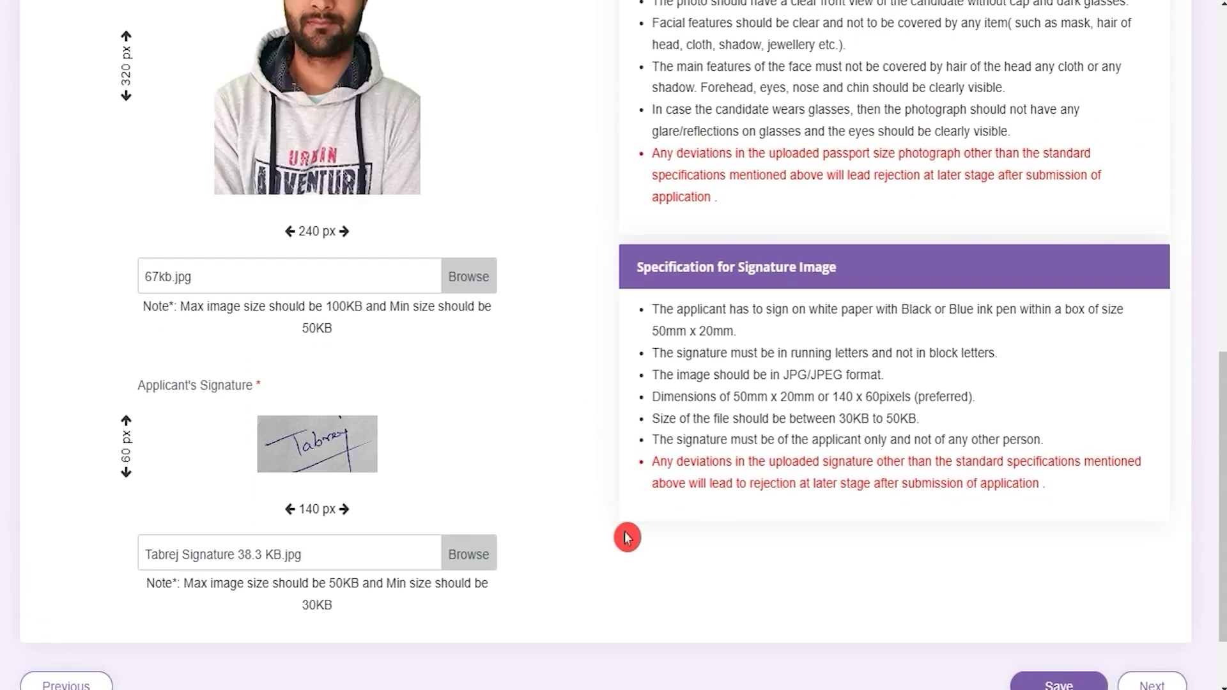
{"action": "scroll", "coordinate": [627, 537], "scroll_direction": "down", "scroll_amount": 1}
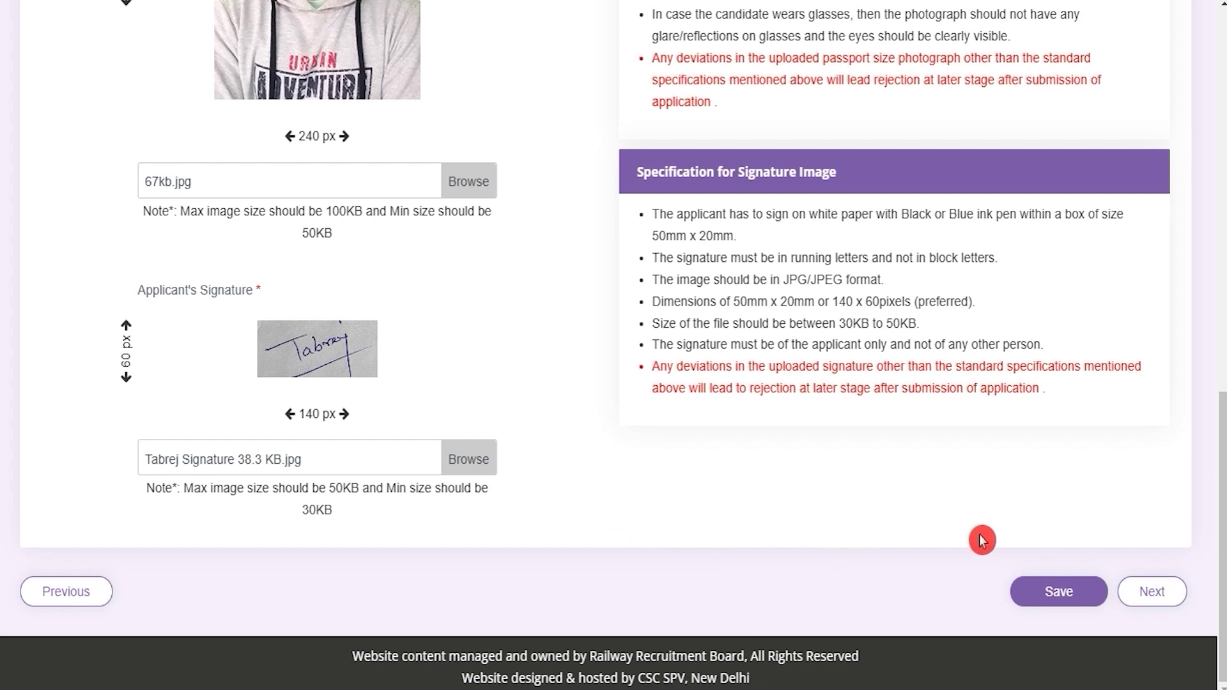
{"action": "left_click", "coordinate": [1028, 602]}
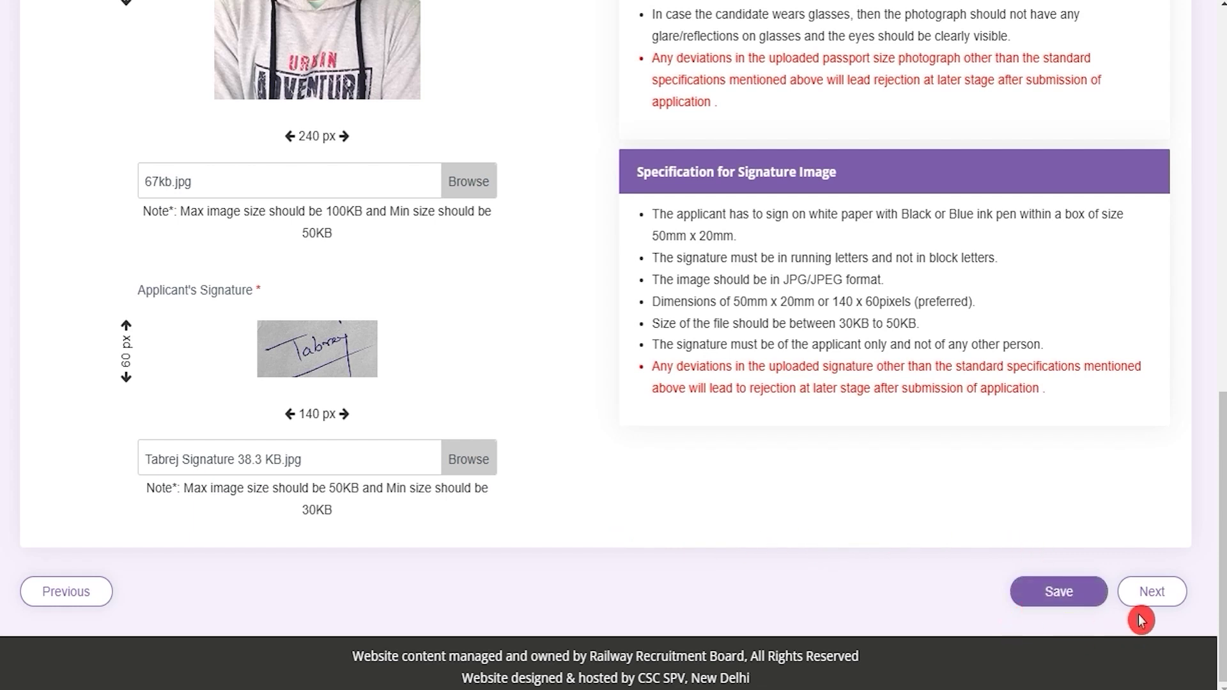
Step: Continue to Preference and preview and check that RRB MUMBAI lists (Cat.13) CR POINTSMAN B as eligible
{"action": "left_click", "coordinate": [1151, 593]}
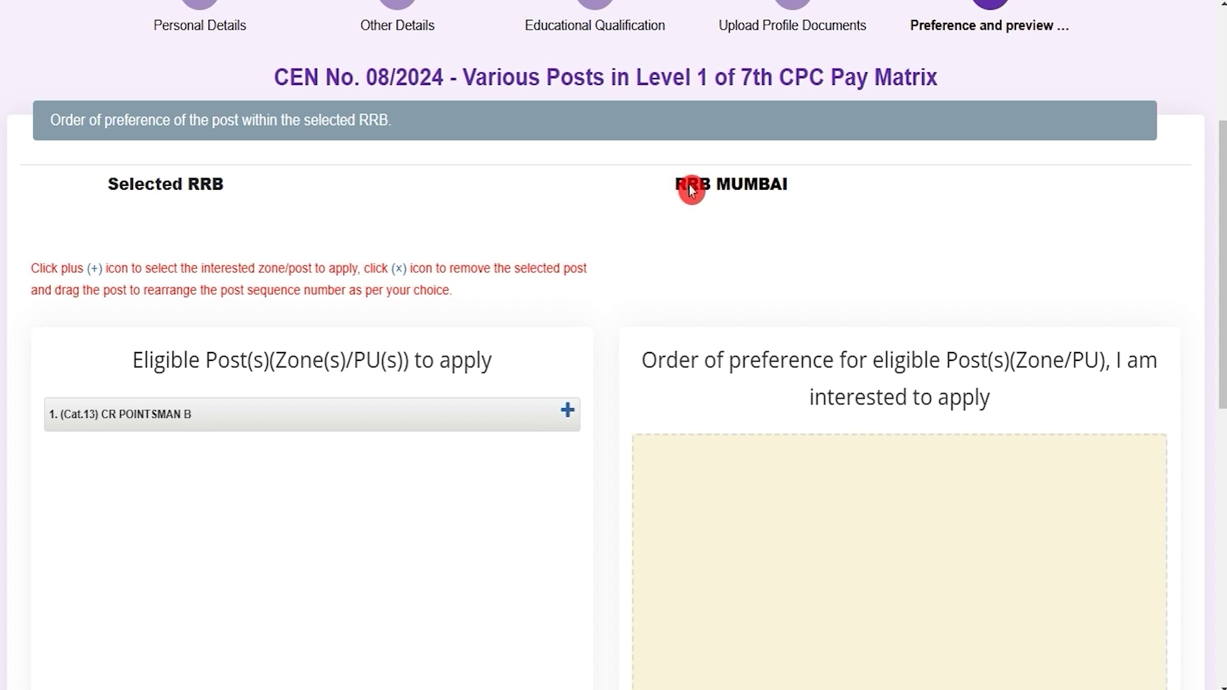
{"action": "left_click_drag", "start_coordinate": [686, 185], "coordinate": [778, 189]}
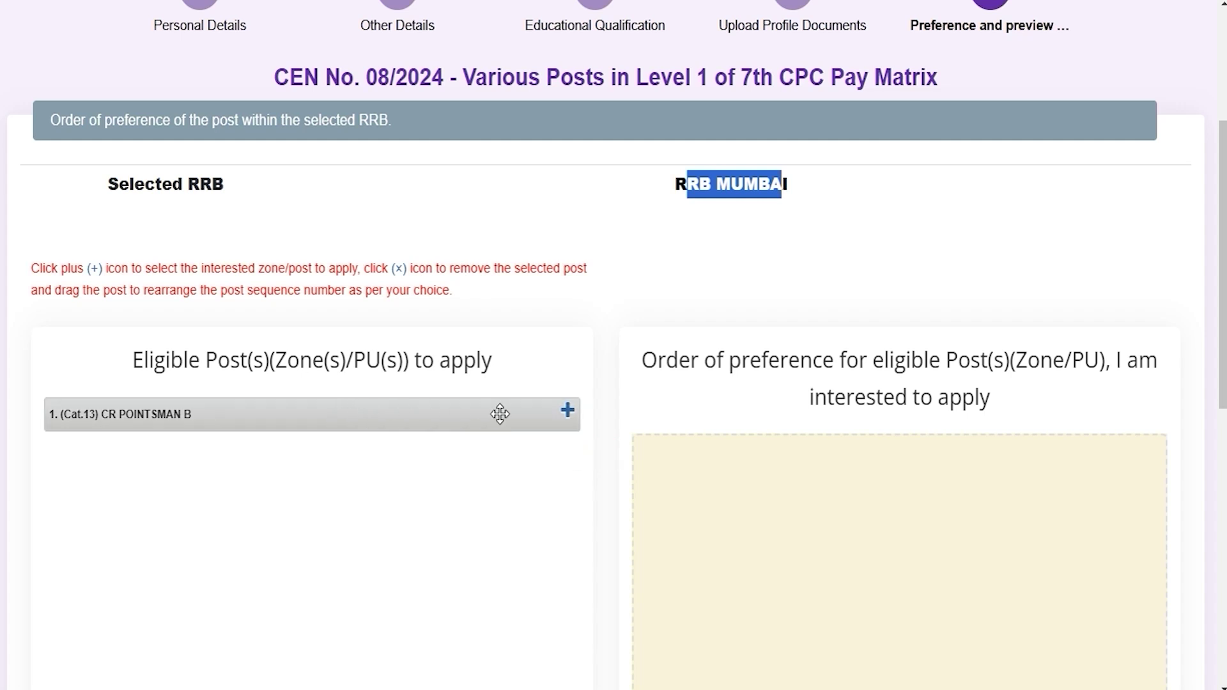
{"action": "left_click", "coordinate": [652, 382]}
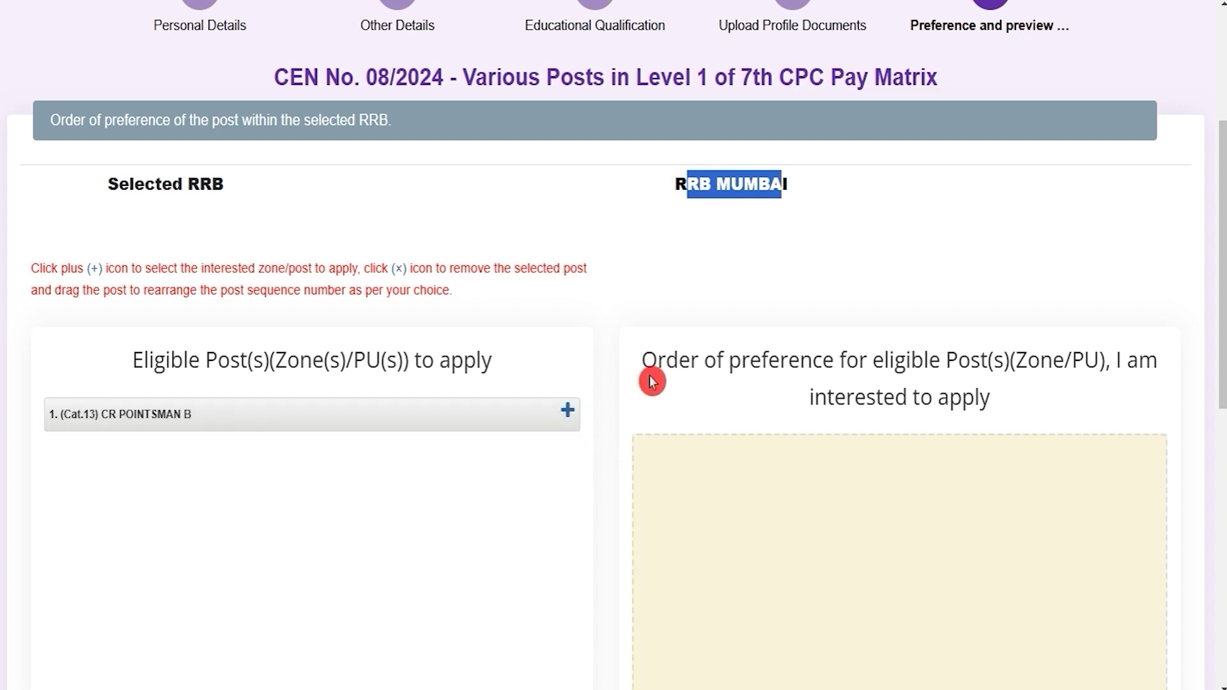
{"action": "left_click", "coordinate": [715, 192]}
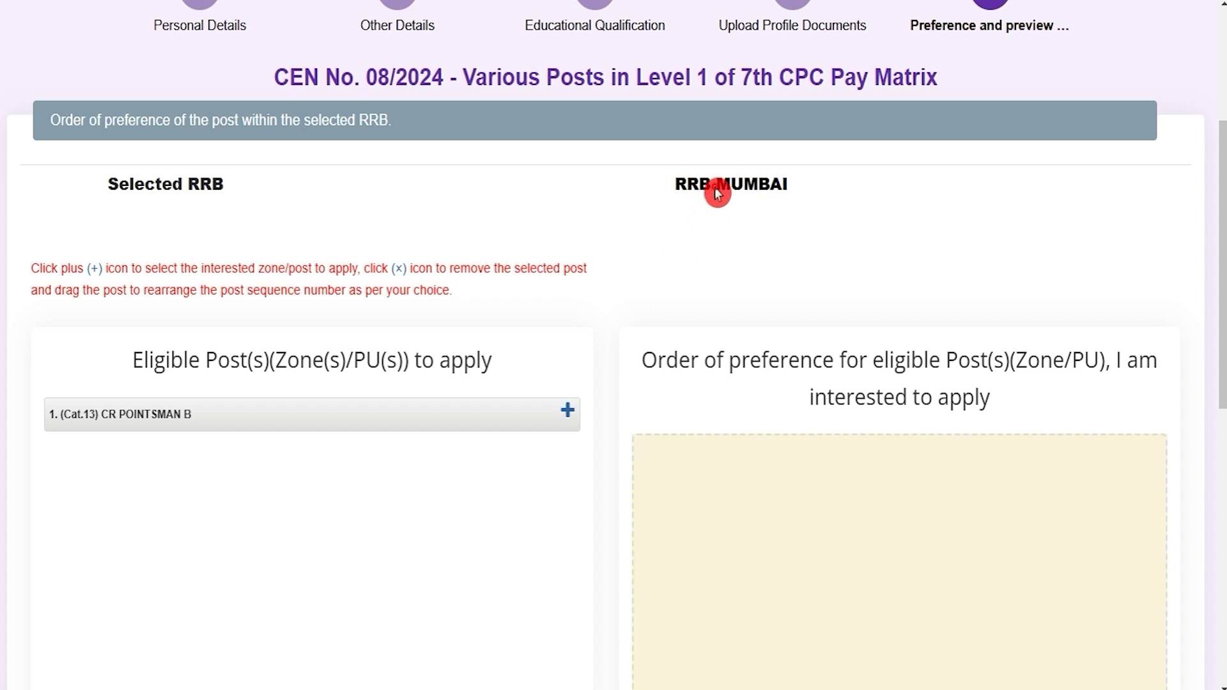
{"action": "left_click_drag", "start_coordinate": [698, 184], "coordinate": [758, 185]}
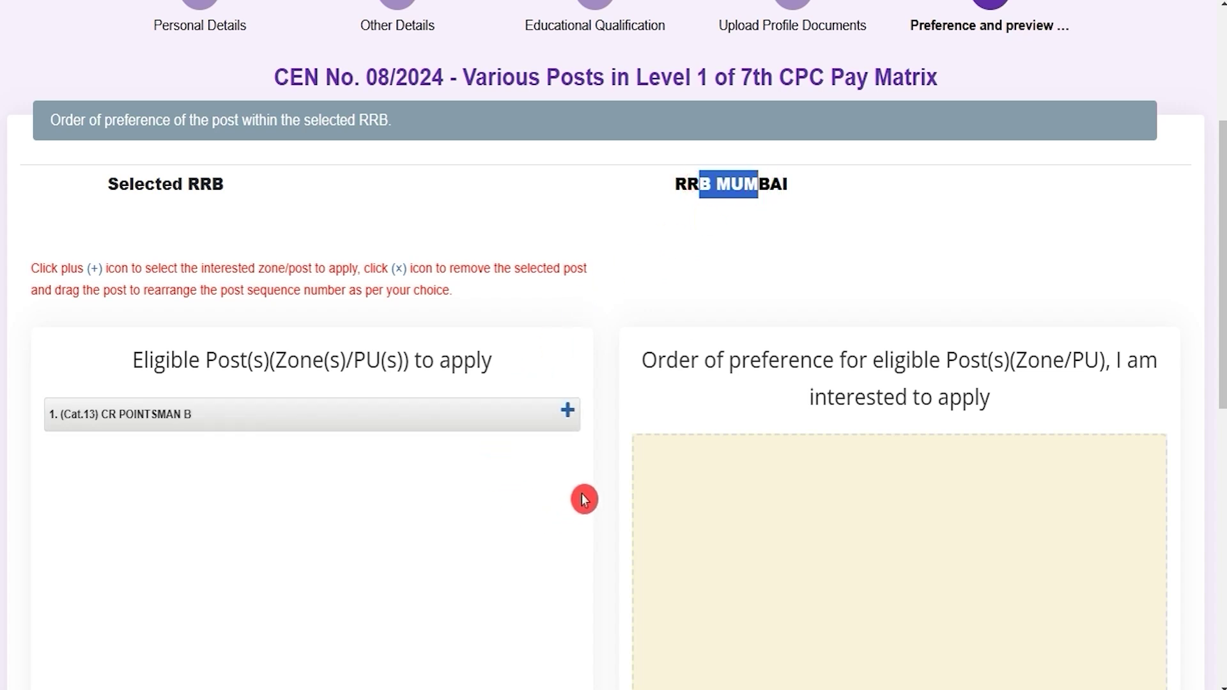
{"action": "left_click_drag", "start_coordinate": [688, 185], "coordinate": [767, 190]}
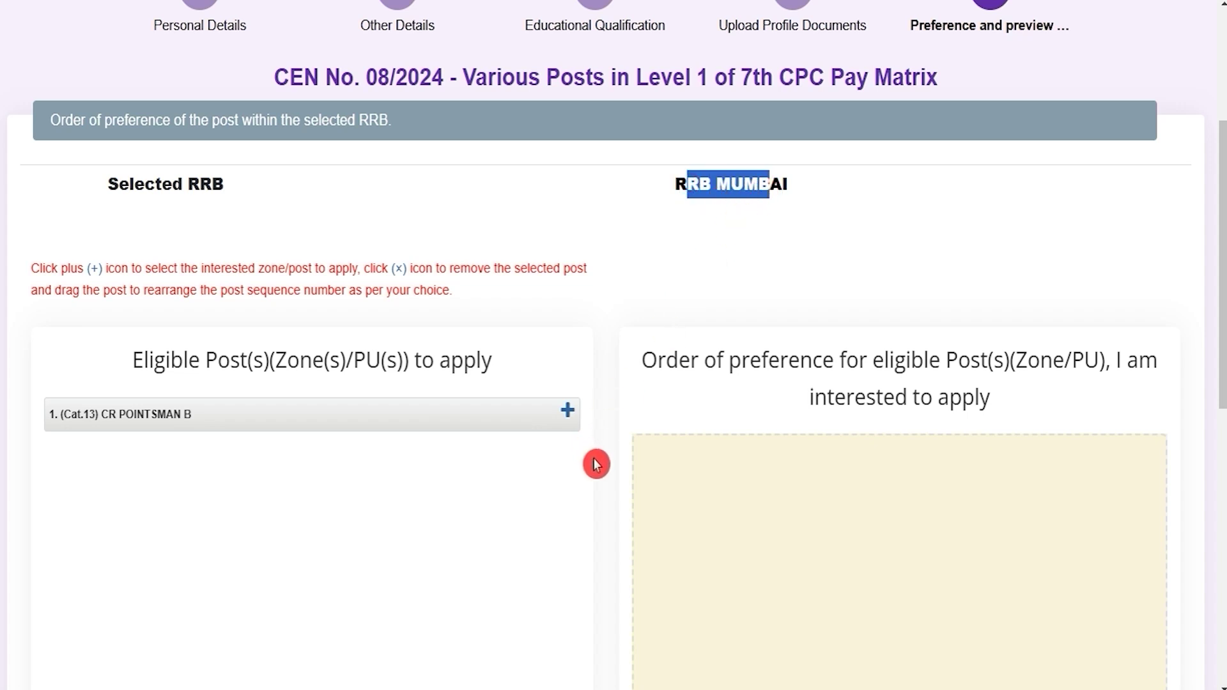
{"action": "scroll", "coordinate": [550, 507], "scroll_direction": "down", "scroll_amount": 3}
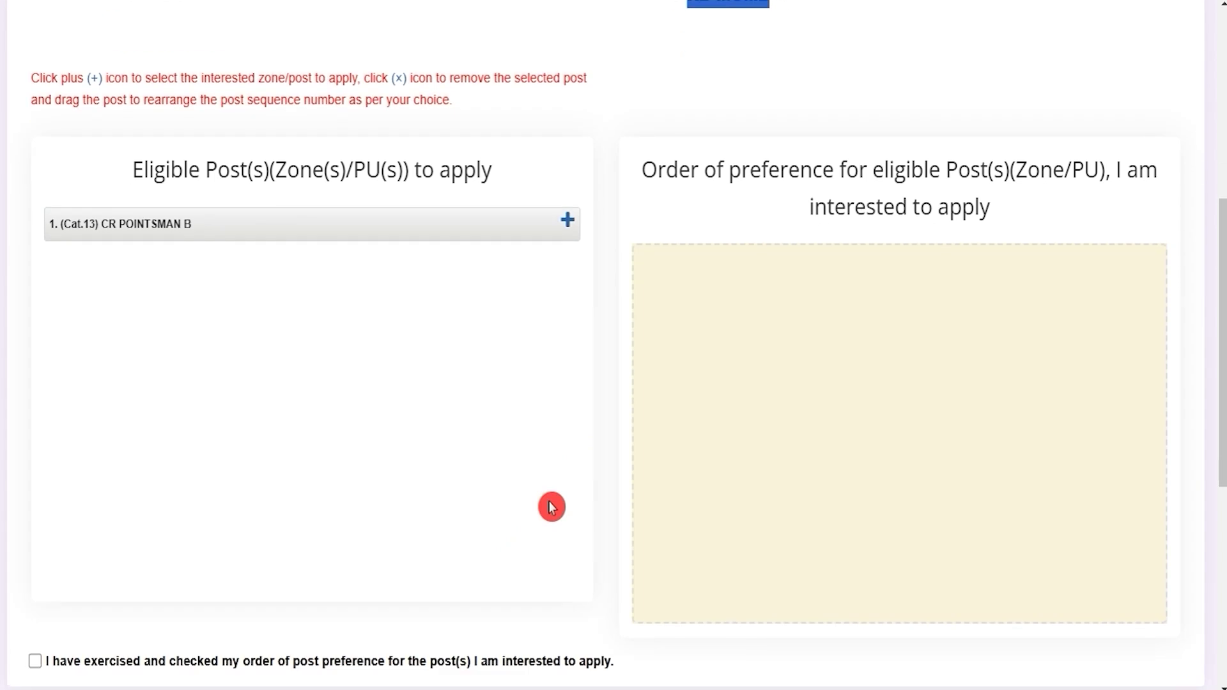
{"action": "scroll", "coordinate": [550, 507], "scroll_direction": "up", "scroll_amount": 1}
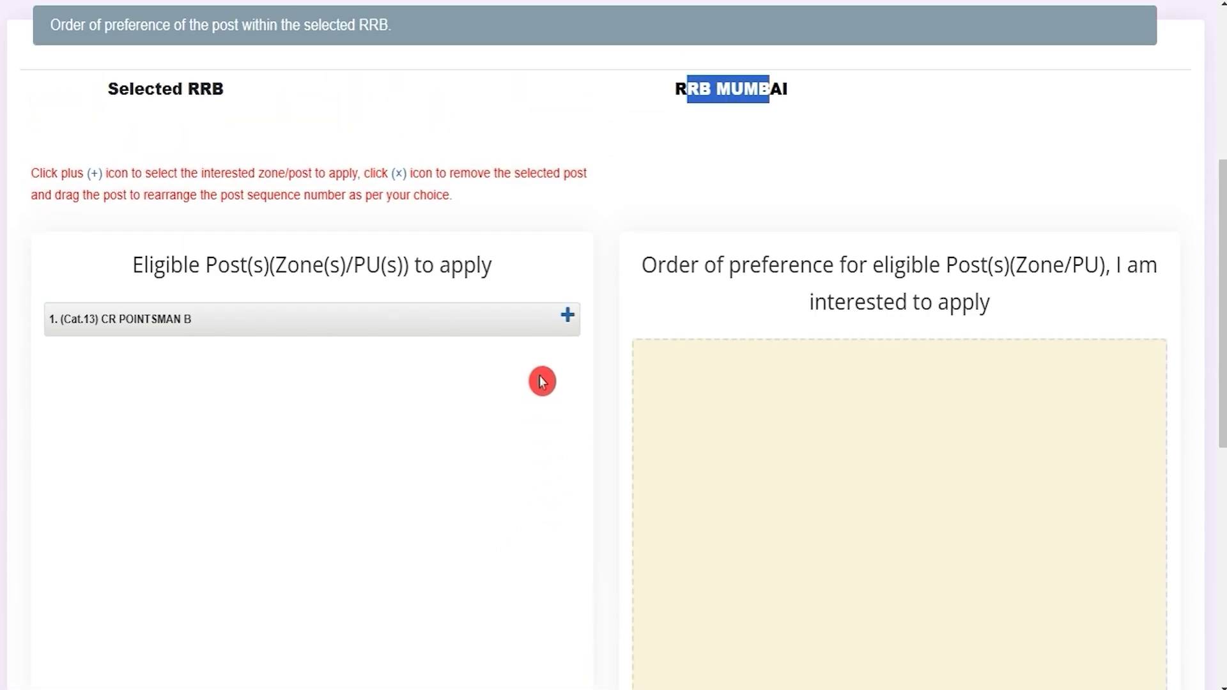
Step: Add CR POINTSMAN B as first in the post preference order
{"action": "left_click", "coordinate": [567, 317]}
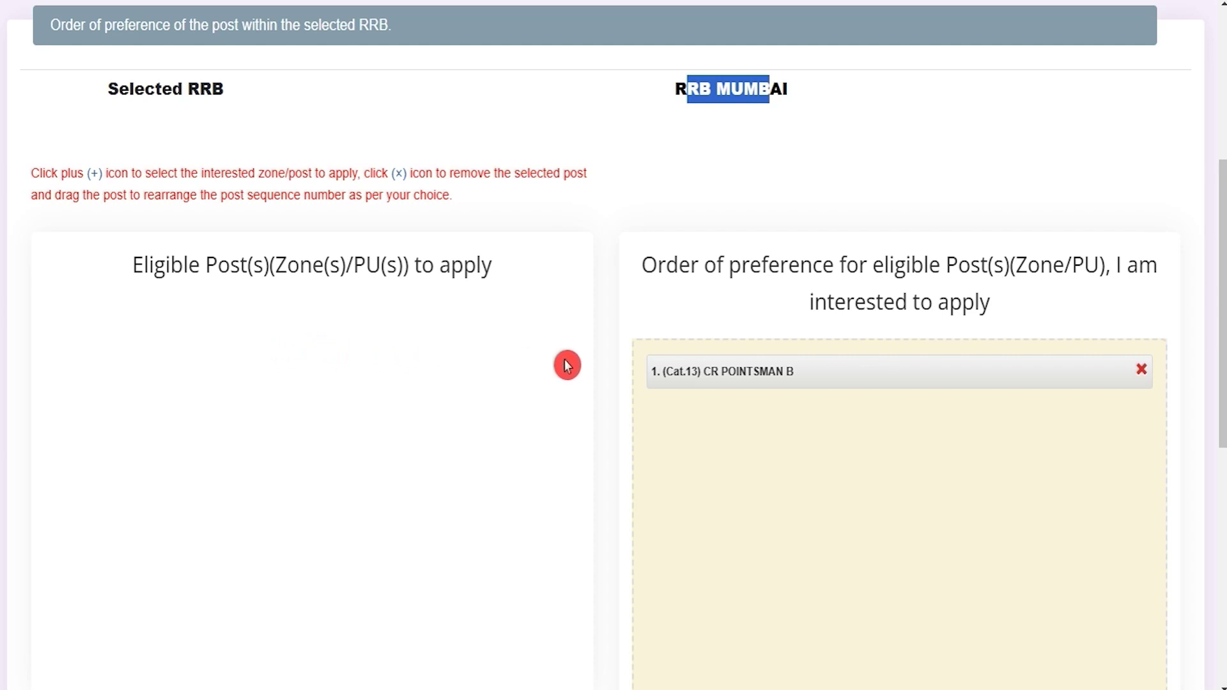
{"action": "left_click", "coordinate": [526, 408]}
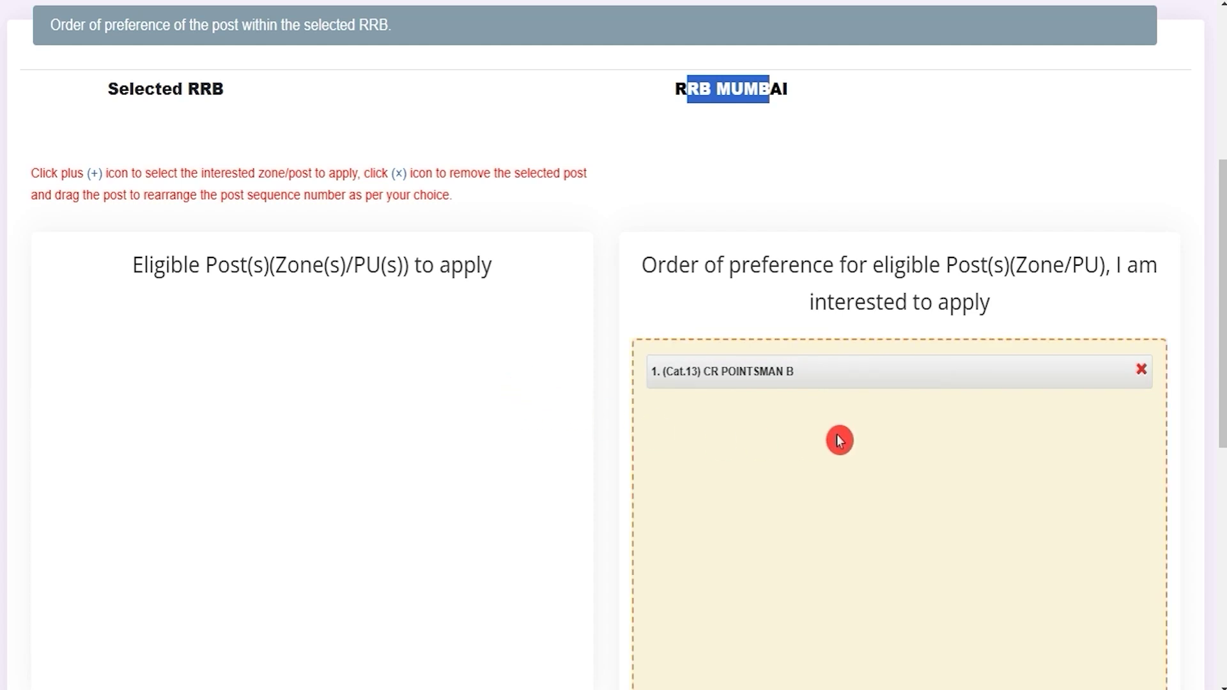
{"action": "scroll", "coordinate": [529, 373], "scroll_direction": "down", "scroll_amount": 5}
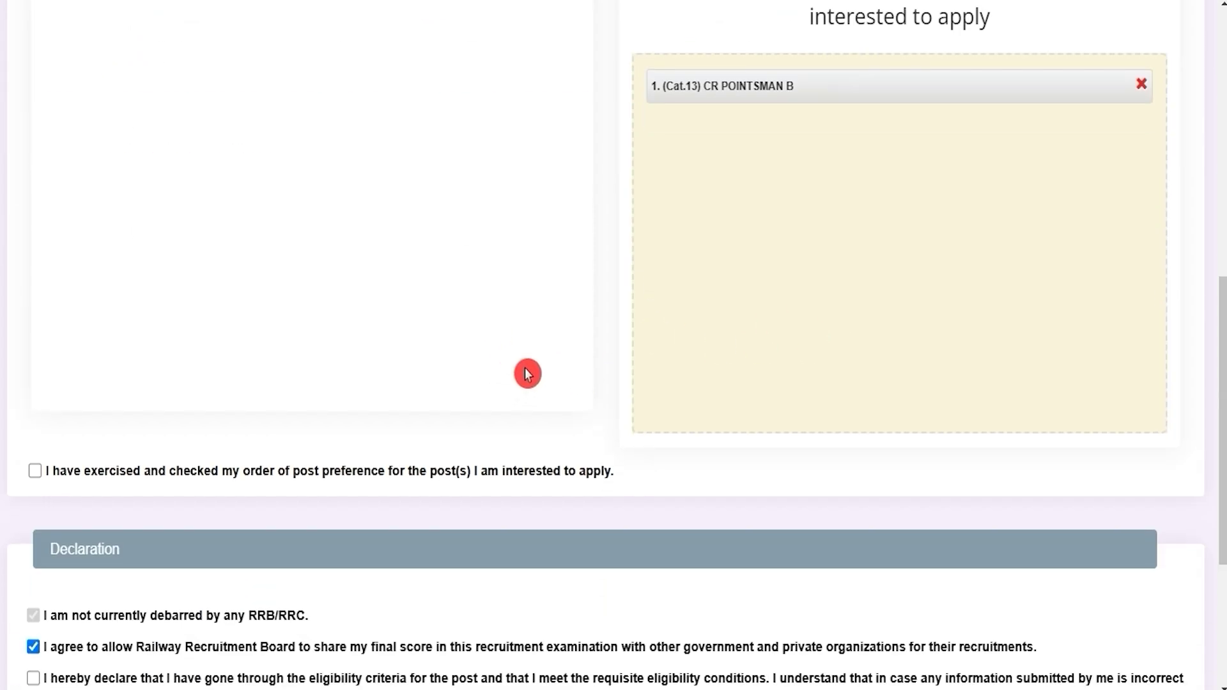
{"action": "scroll", "coordinate": [527, 374], "scroll_direction": "up", "scroll_amount": 3}
{"action": "scroll", "coordinate": [527, 373], "scroll_direction": "down", "scroll_amount": 6}
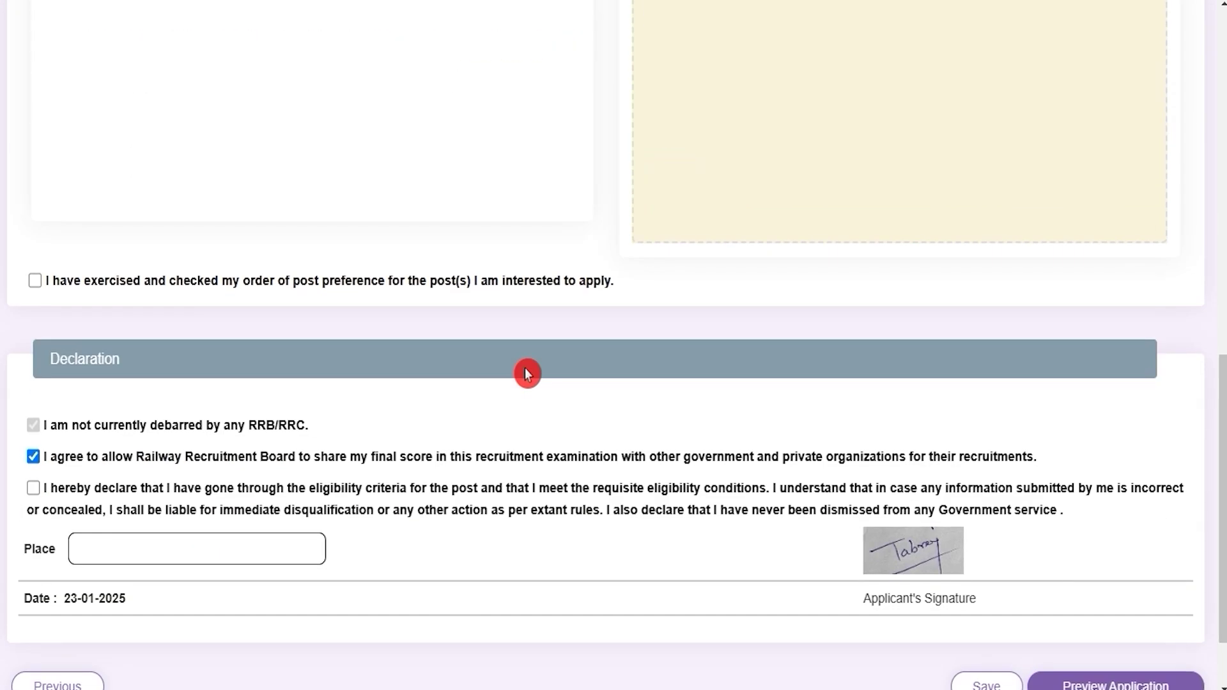
Step: Tick the post-preference confirmation and the 'I hereby declare' eligibility declaration
{"action": "left_click", "coordinate": [34, 281]}
{"action": "scroll", "coordinate": [270, 397], "scroll_direction": "down", "scroll_amount": 1}
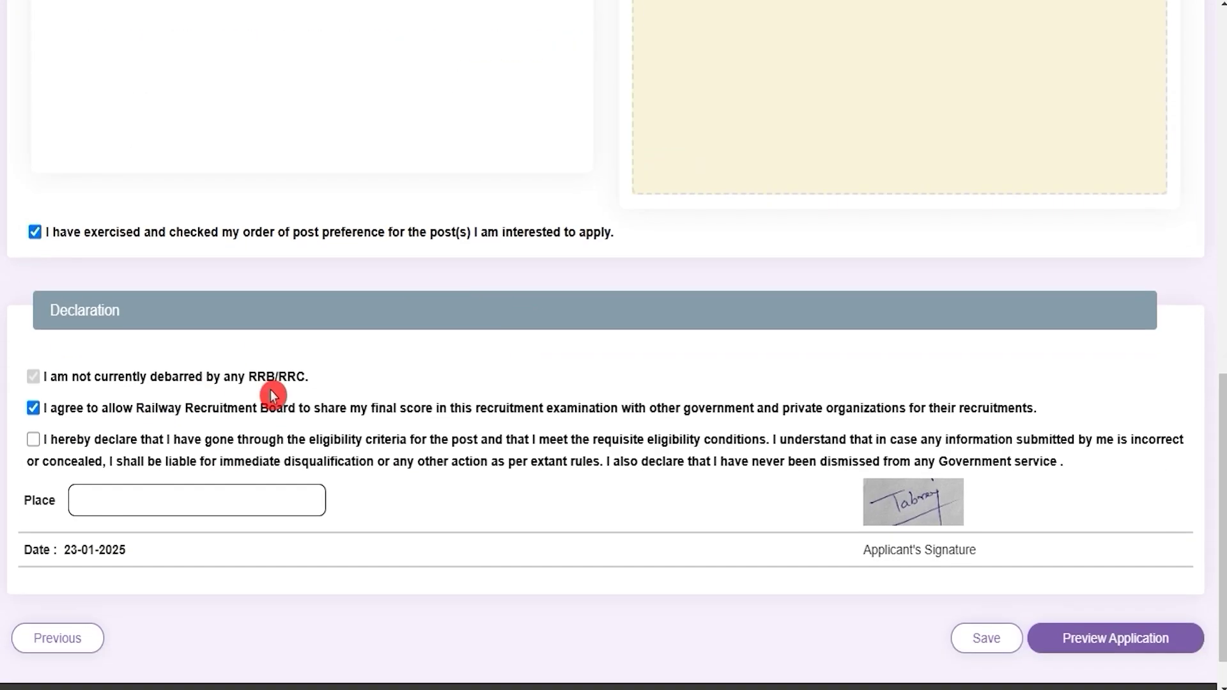
{"action": "scroll", "coordinate": [273, 397], "scroll_direction": "down", "scroll_amount": 1}
{"action": "left_click", "coordinate": [32, 391]}
{"action": "left_click", "coordinate": [76, 439]}
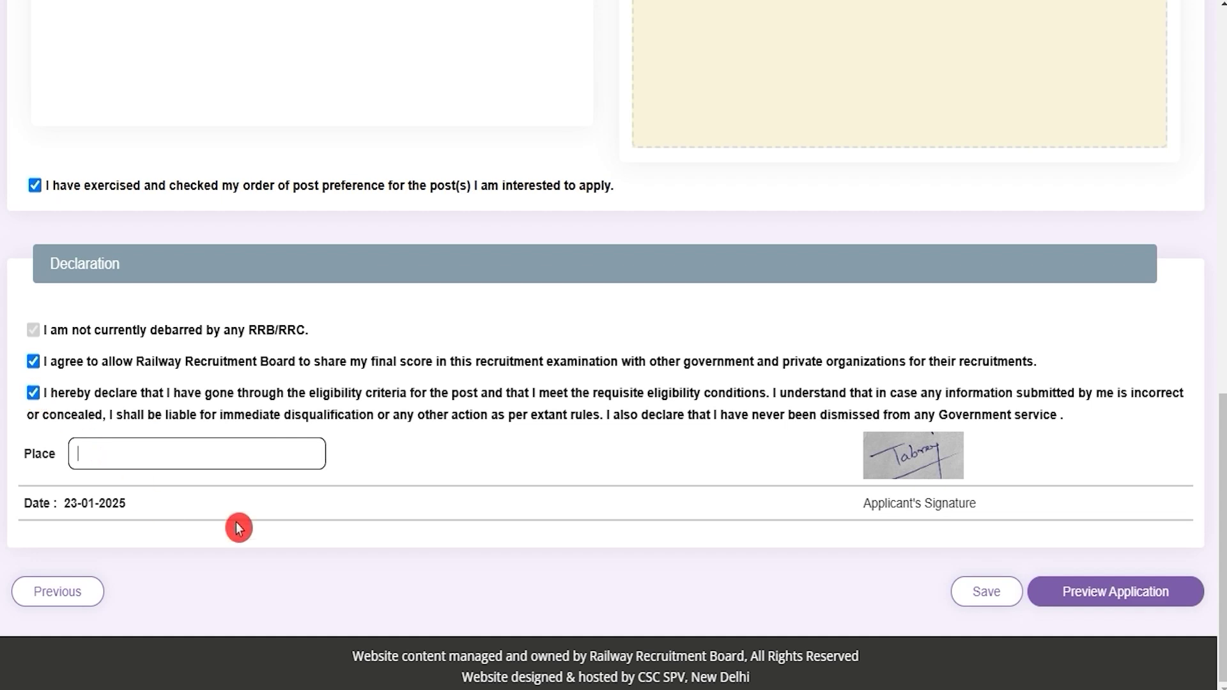
Step: Preview the complete application, mark it as re-checked, and submit it
{"action": "left_click", "coordinate": [1082, 601]}
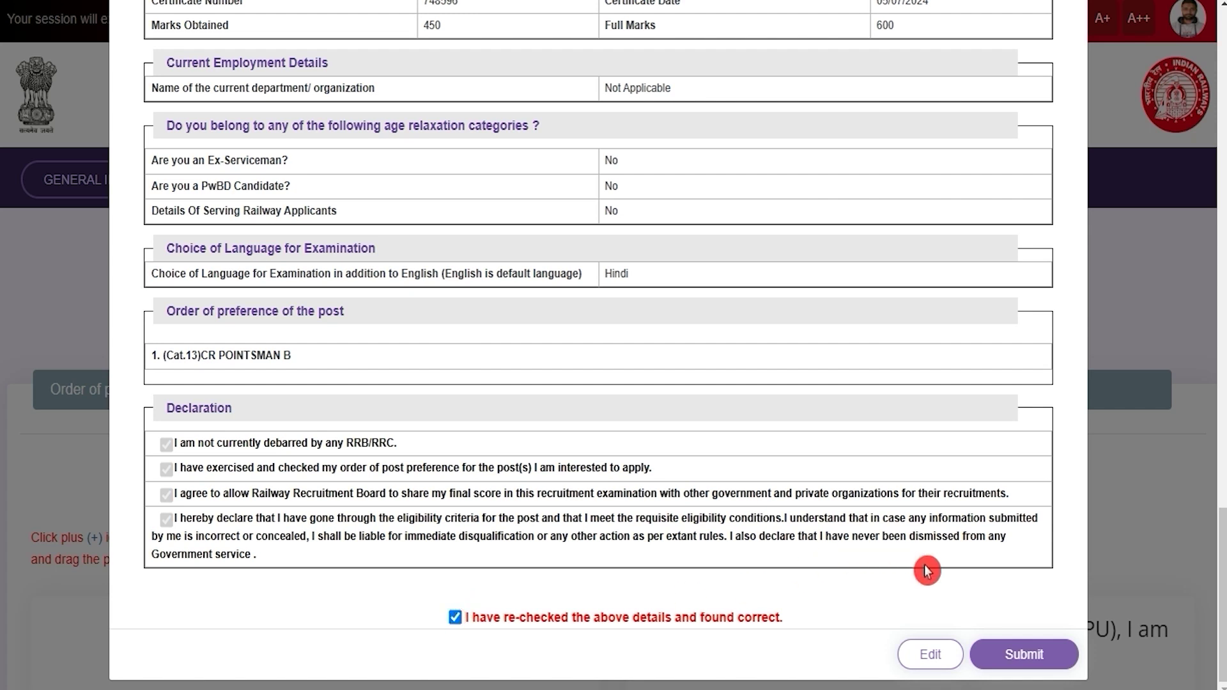
{"action": "left_click", "coordinate": [1062, 636]}
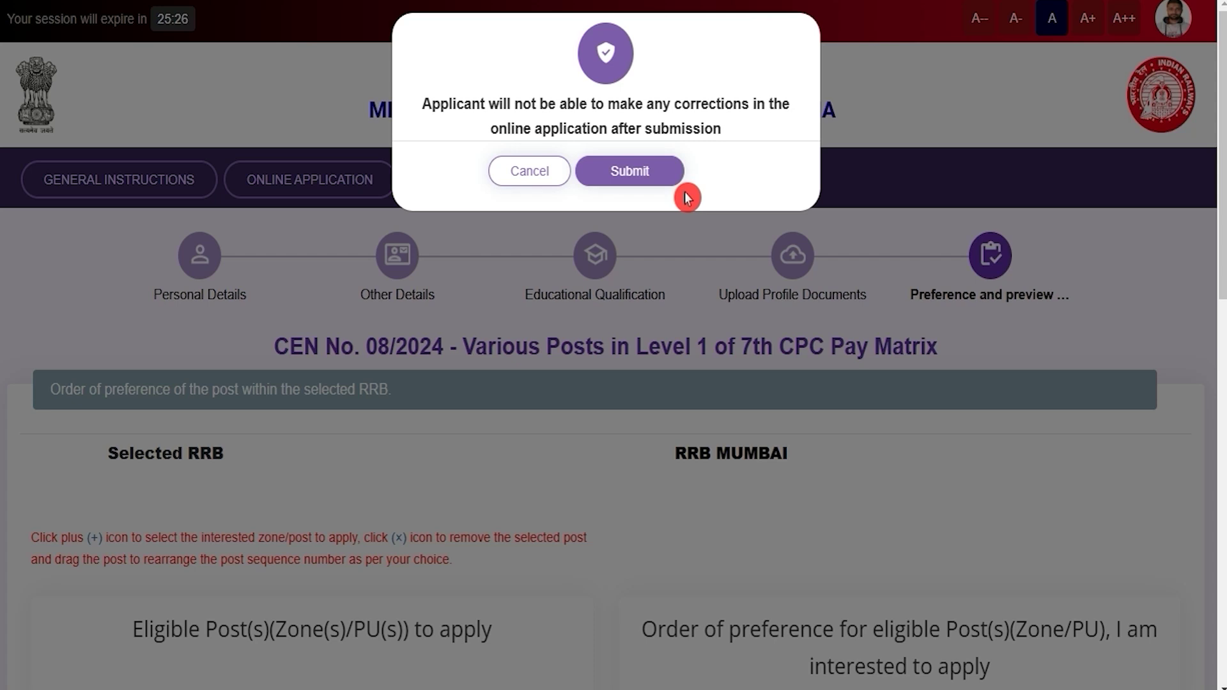
Step: Confirm the final submission and check the ₹250.00 application fee on the payment page
{"action": "left_click", "coordinate": [647, 179]}
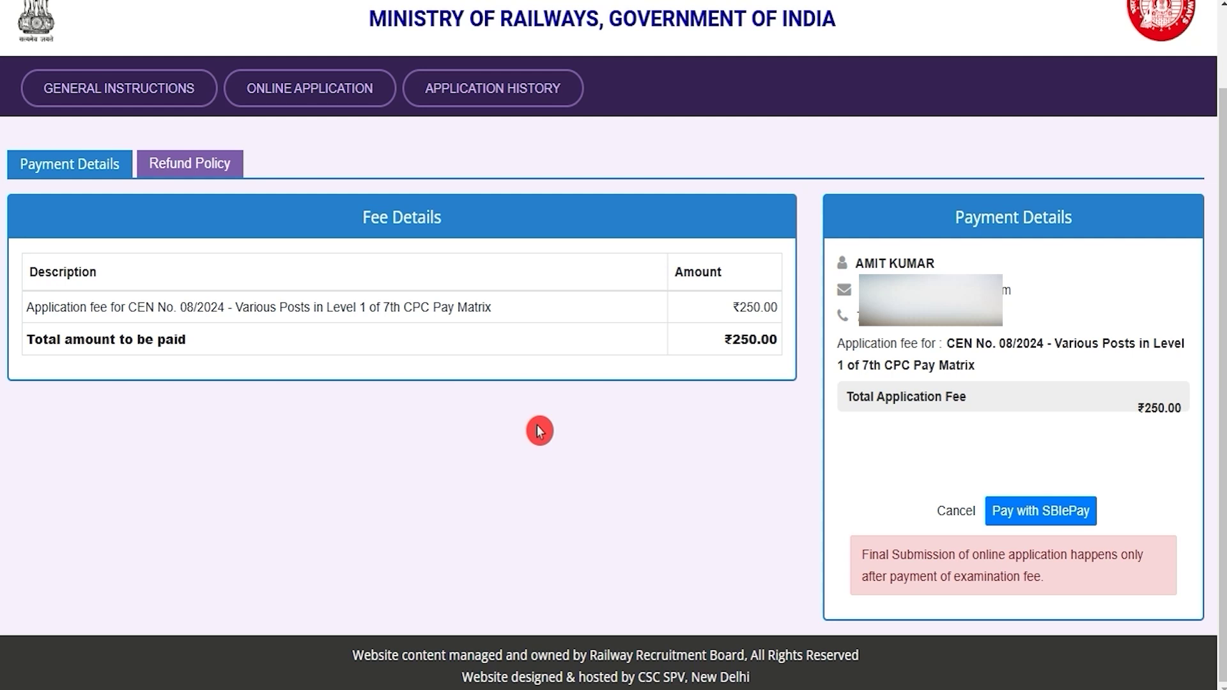
{"action": "left_click_drag", "start_coordinate": [740, 308], "coordinate": [763, 307]}
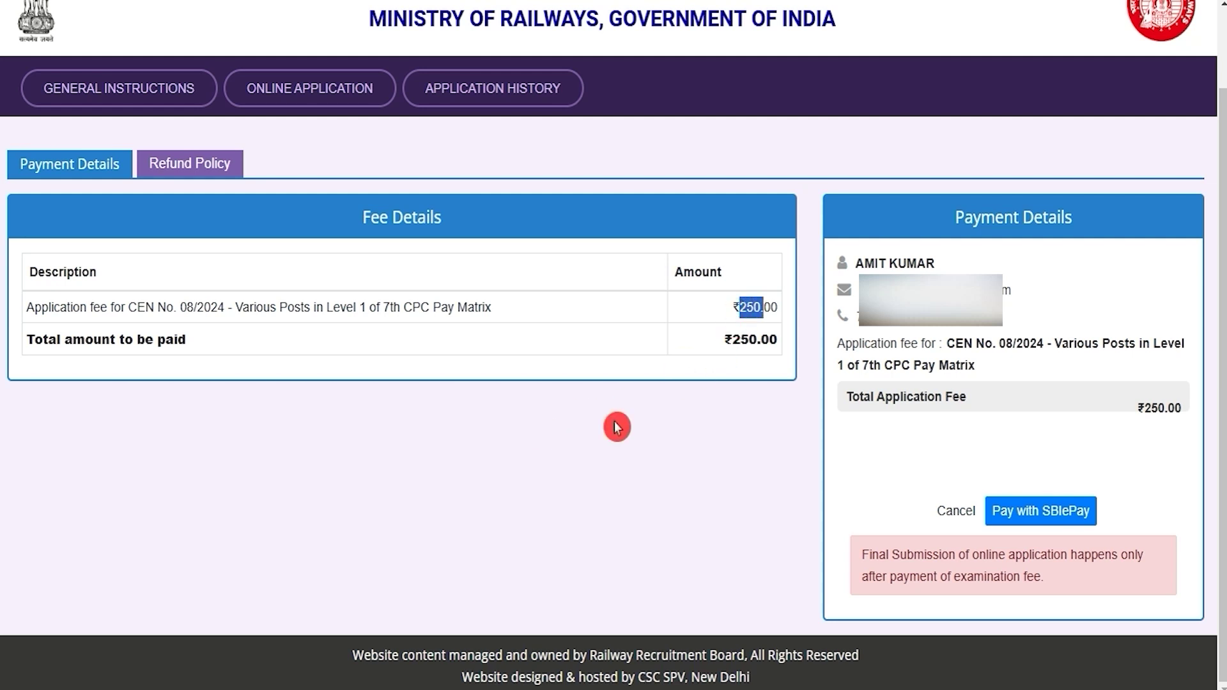
{"action": "left_click", "coordinate": [530, 689]}
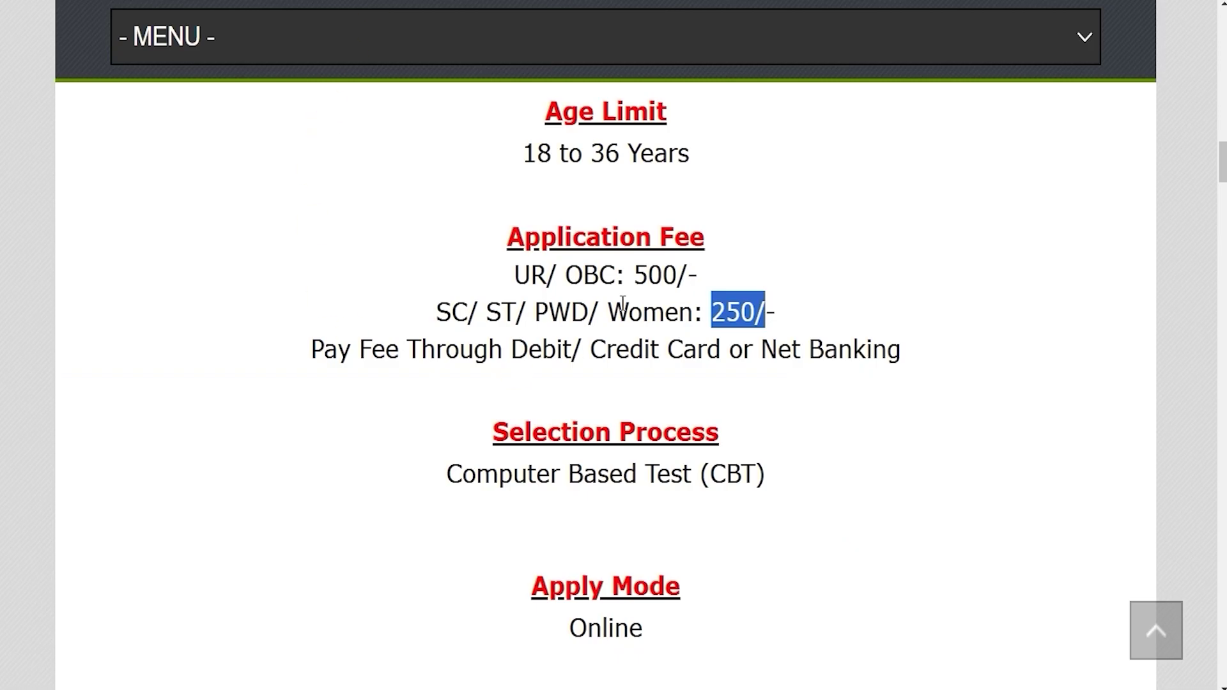
{"action": "left_click_drag", "start_coordinate": [516, 275], "coordinate": [679, 272]}
{"action": "left_click_drag", "start_coordinate": [447, 312], "coordinate": [641, 311]}
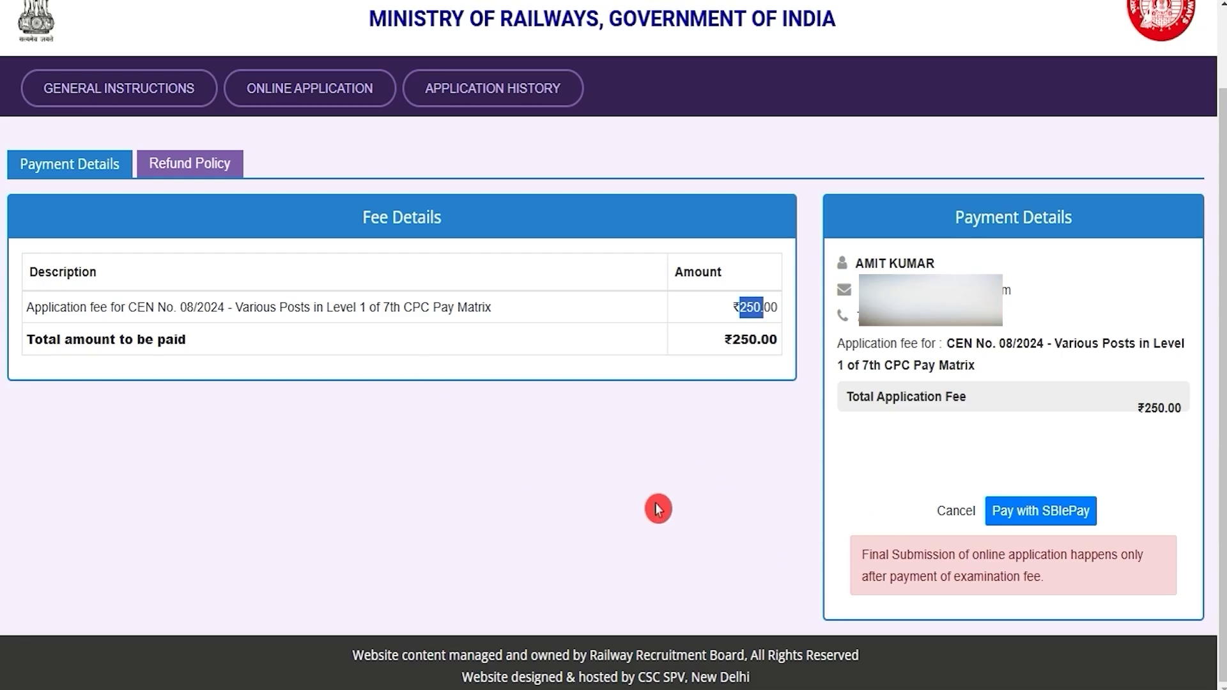
Step: Choose Pay with SBIePay, agree to the Terms & Conditions, and proceed to the payment gateway
{"action": "left_click", "coordinate": [1049, 515]}
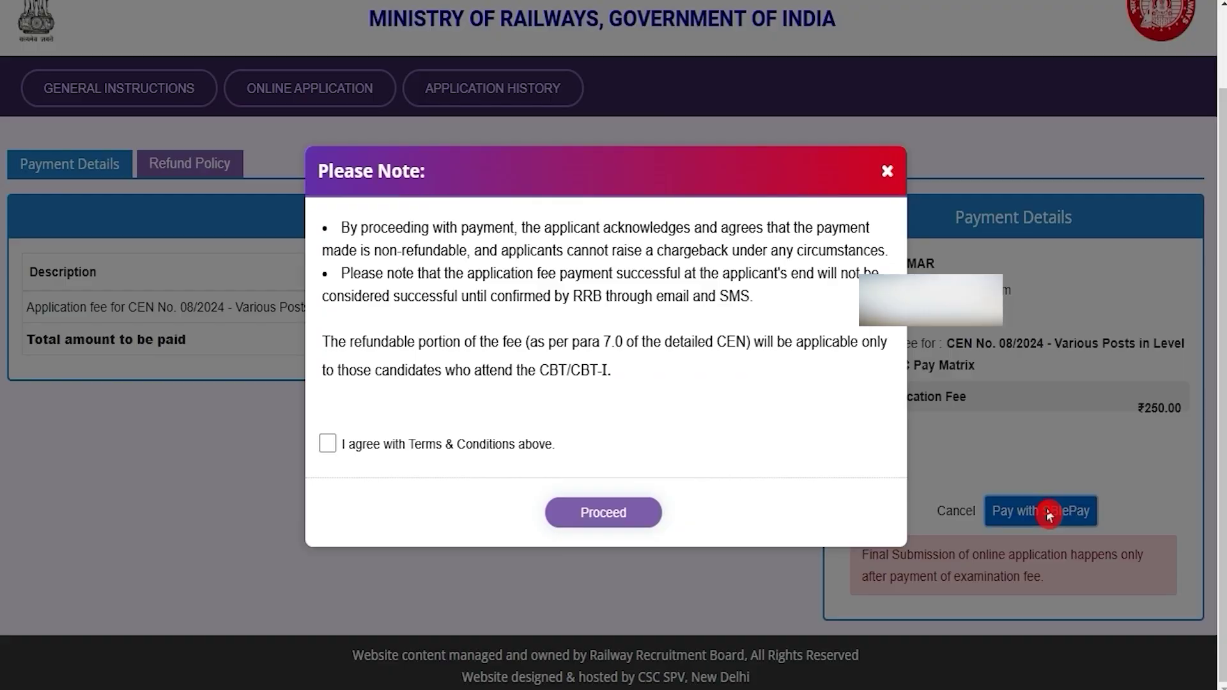
{"action": "left_click", "coordinate": [327, 446]}
{"action": "left_click", "coordinate": [627, 542]}
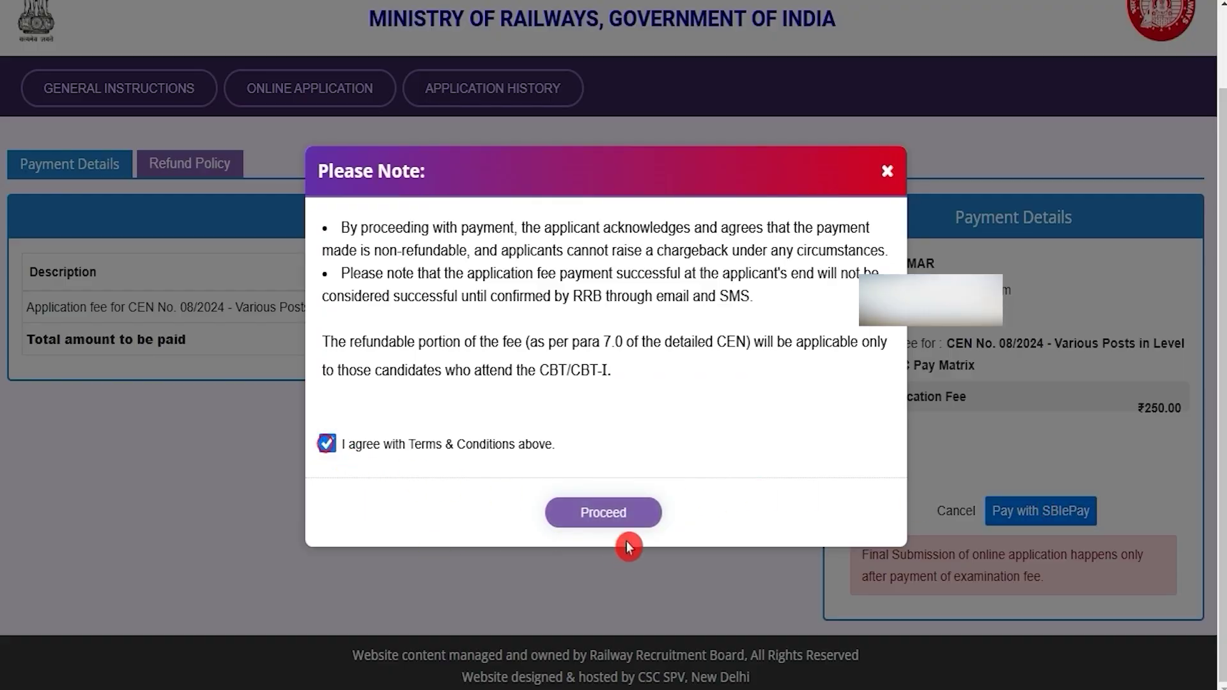
{"action": "left_click", "coordinate": [624, 521]}
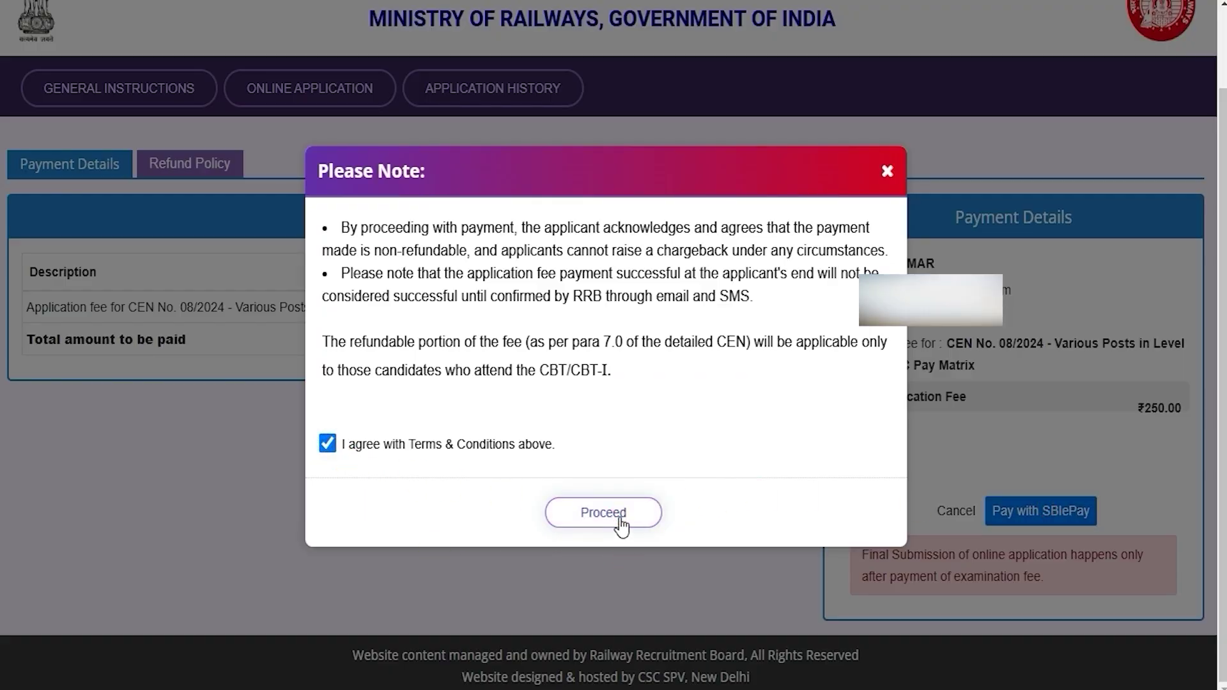
{"action": "left_click", "coordinate": [620, 520]}
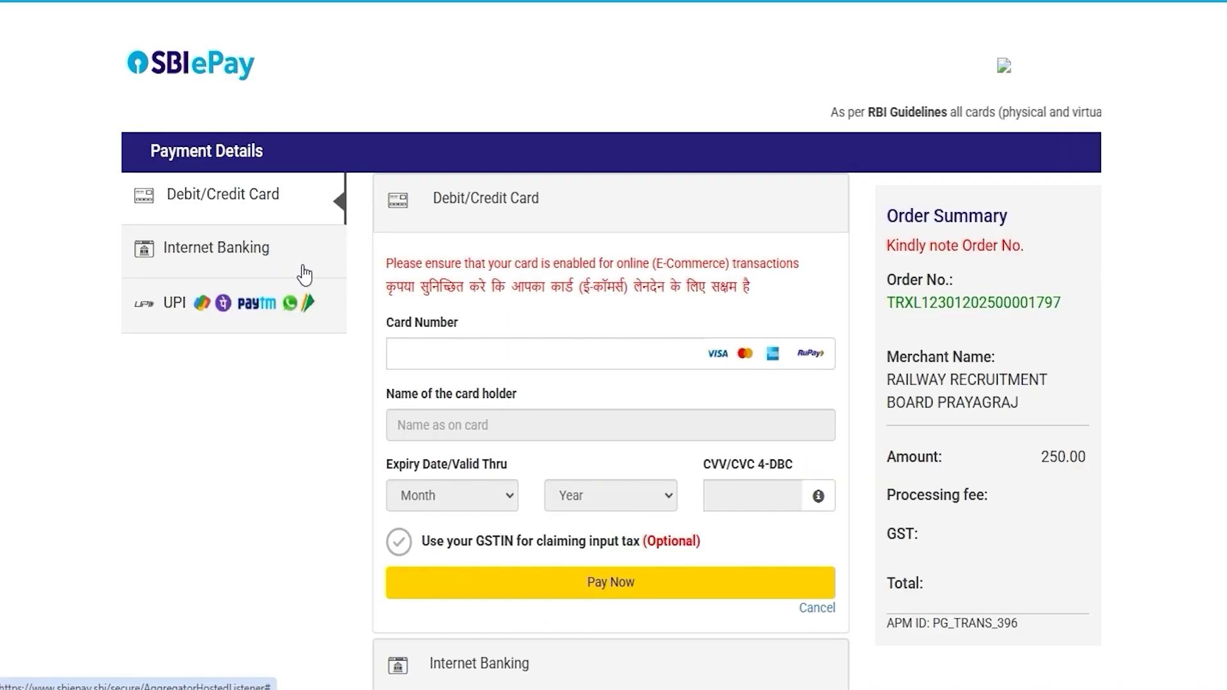
Step: Select UPI and pay by UPI QR code instead of UPI ID, for a 250.00 INR total
{"action": "left_click", "coordinate": [170, 311]}
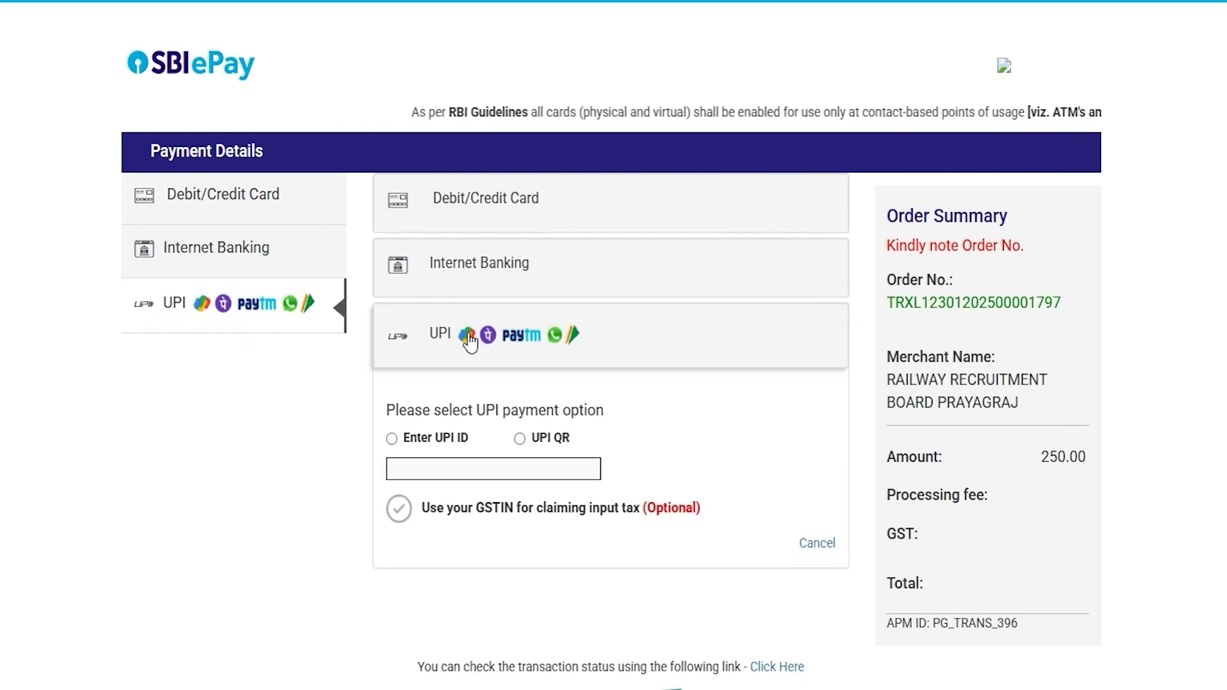
{"action": "left_click", "coordinate": [393, 441]}
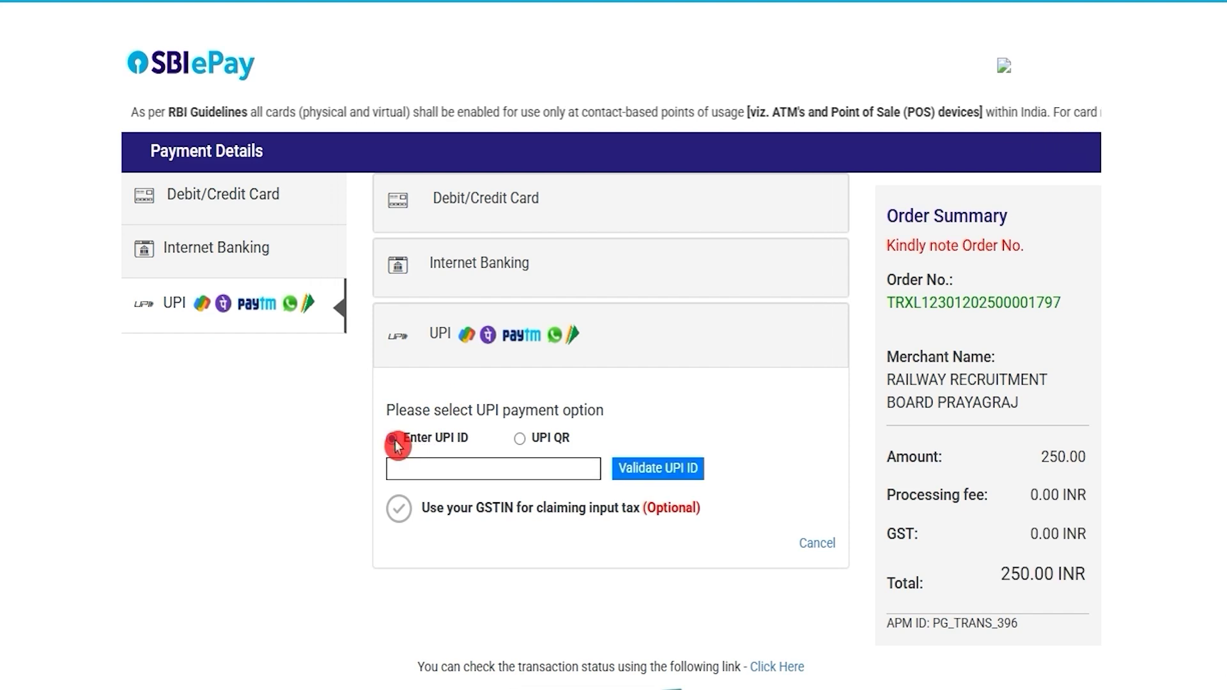
{"action": "left_click", "coordinate": [522, 441]}
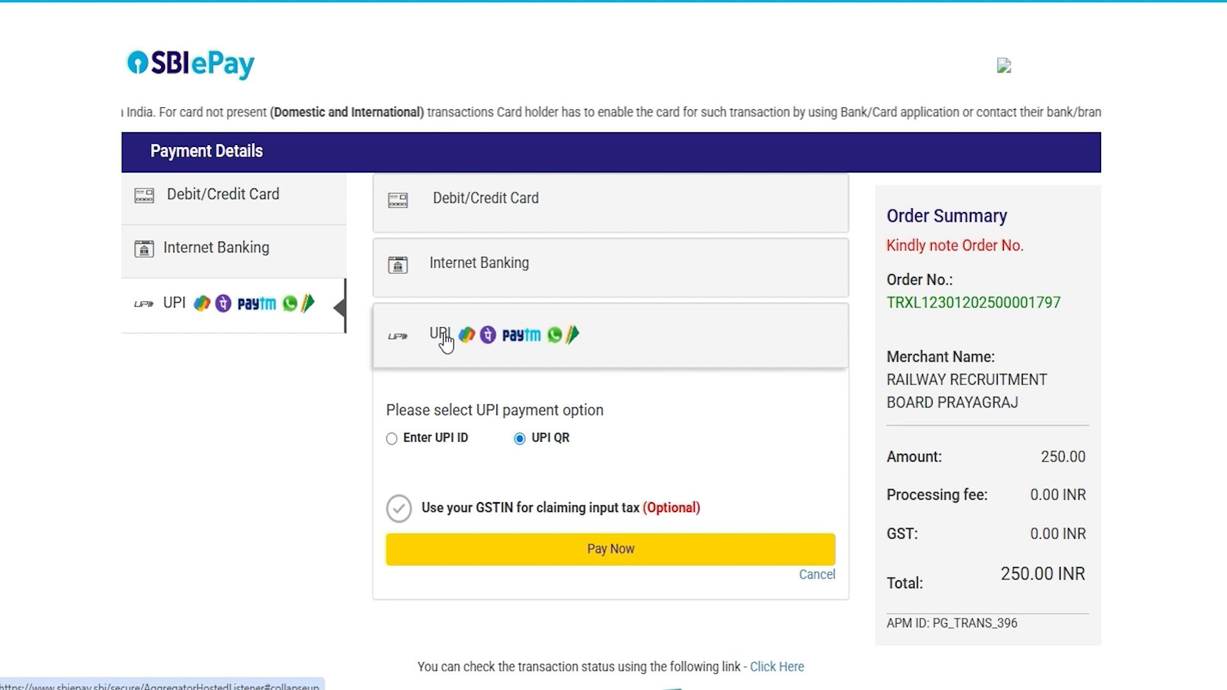
{"action": "left_click", "coordinate": [302, 492]}
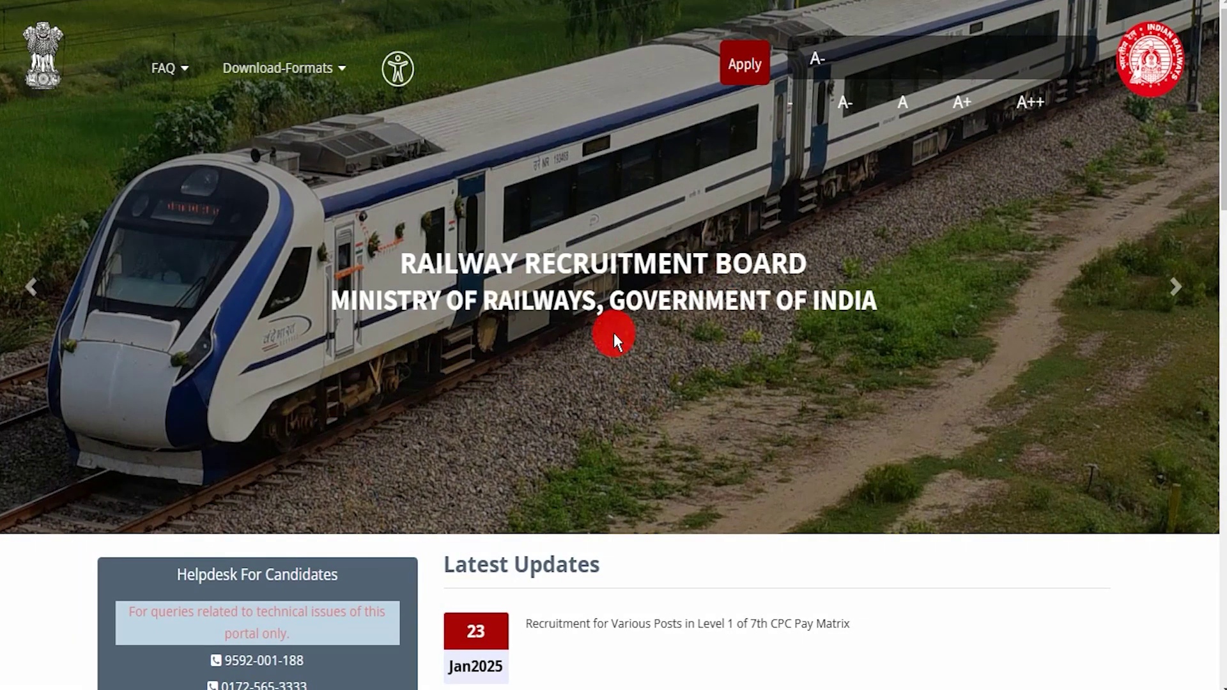
Step: Advance the homepage train-photo carousel through eight slides
{"action": "left_click", "coordinate": [1182, 297]}
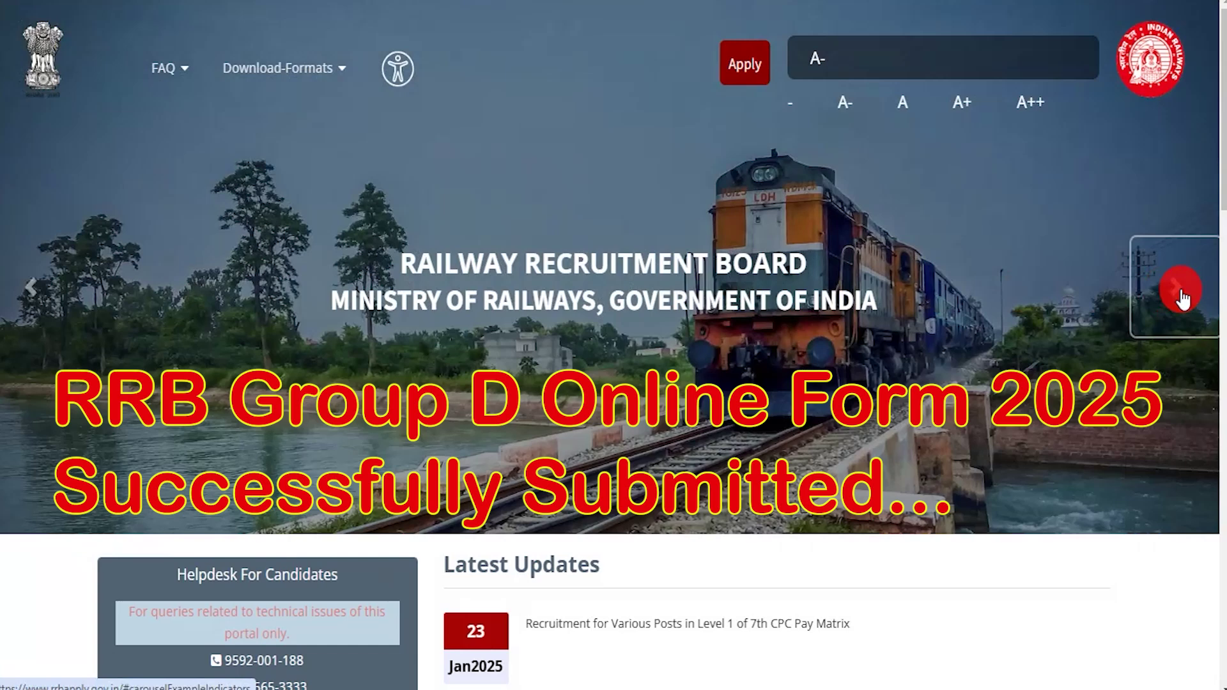
{"action": "left_click", "coordinate": [1183, 298]}
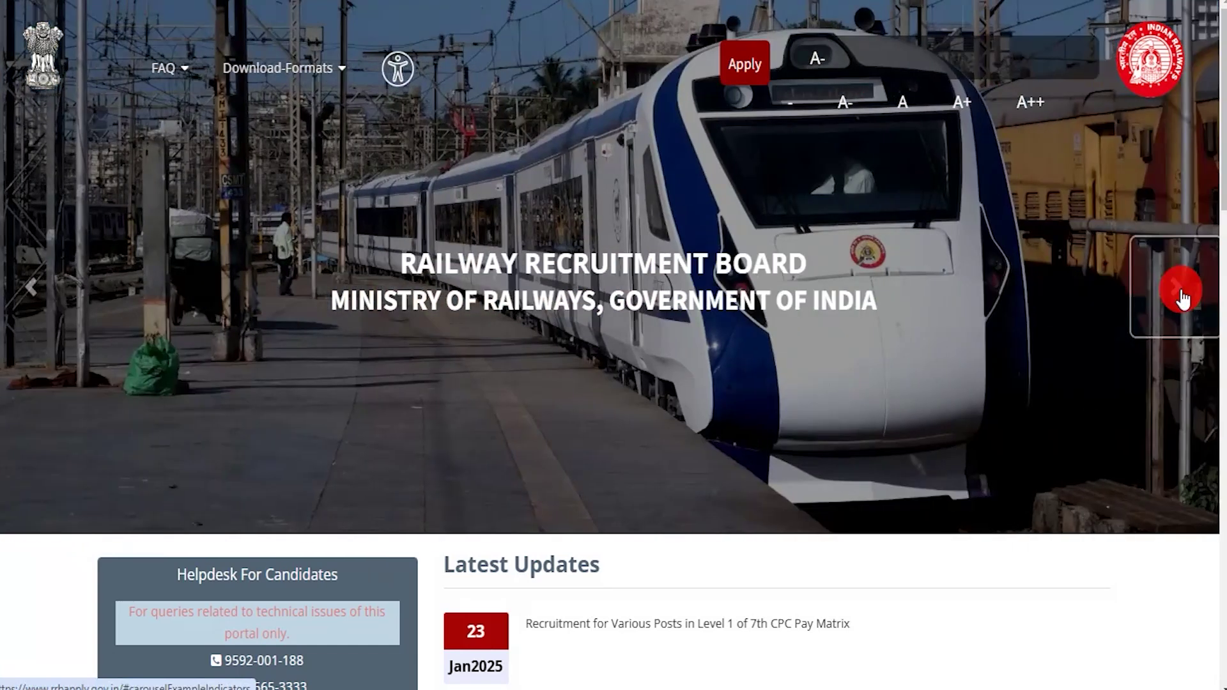
{"action": "left_click", "coordinate": [1182, 297]}
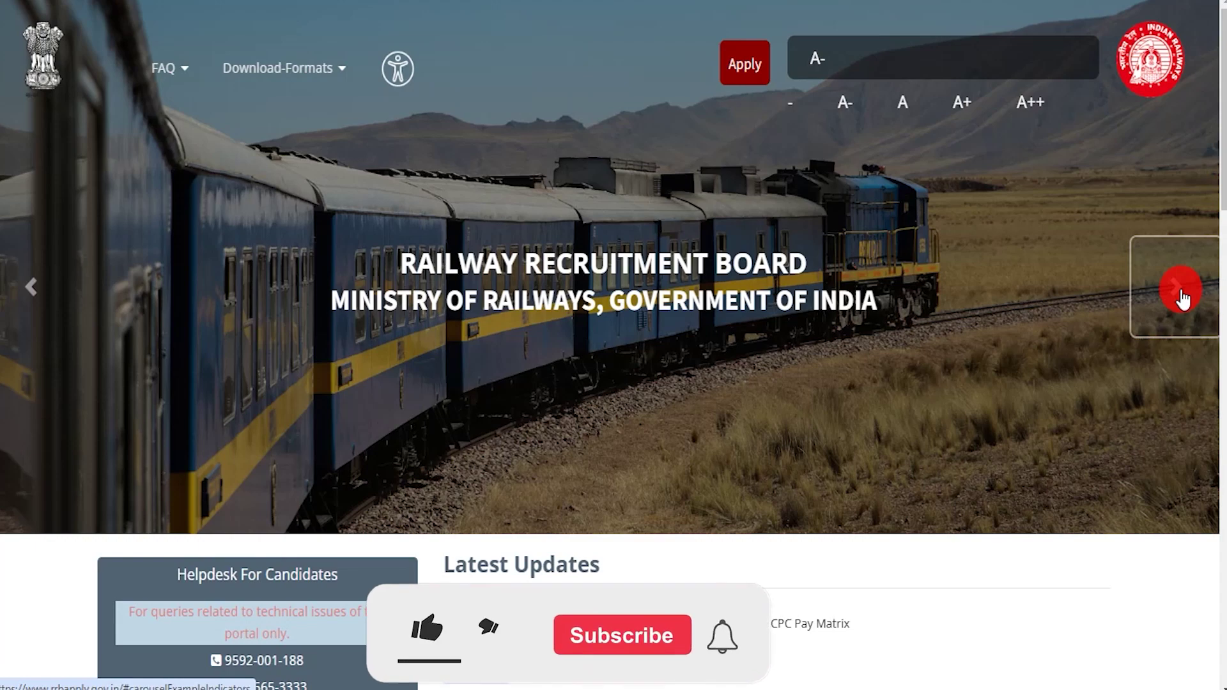
{"action": "left_click", "coordinate": [1183, 297]}
{"action": "left_click", "coordinate": [1183, 297]}
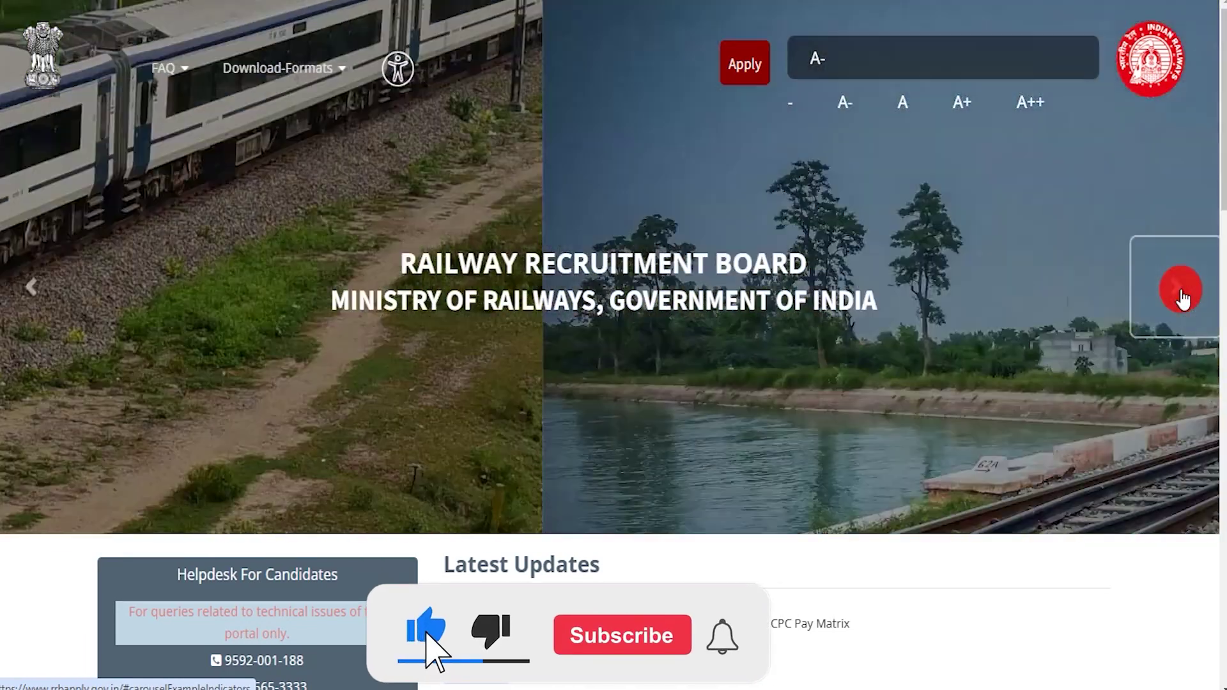
{"action": "left_click", "coordinate": [1182, 297]}
{"action": "left_click", "coordinate": [1182, 298]}
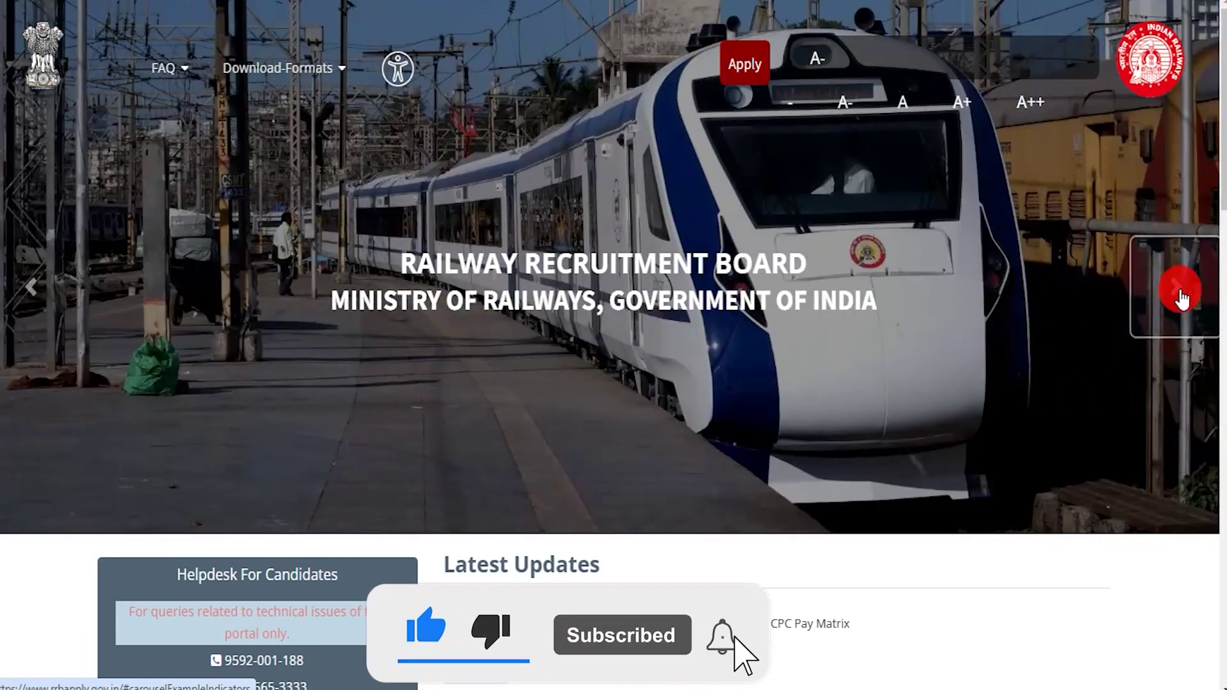
{"action": "left_click", "coordinate": [1183, 298]}
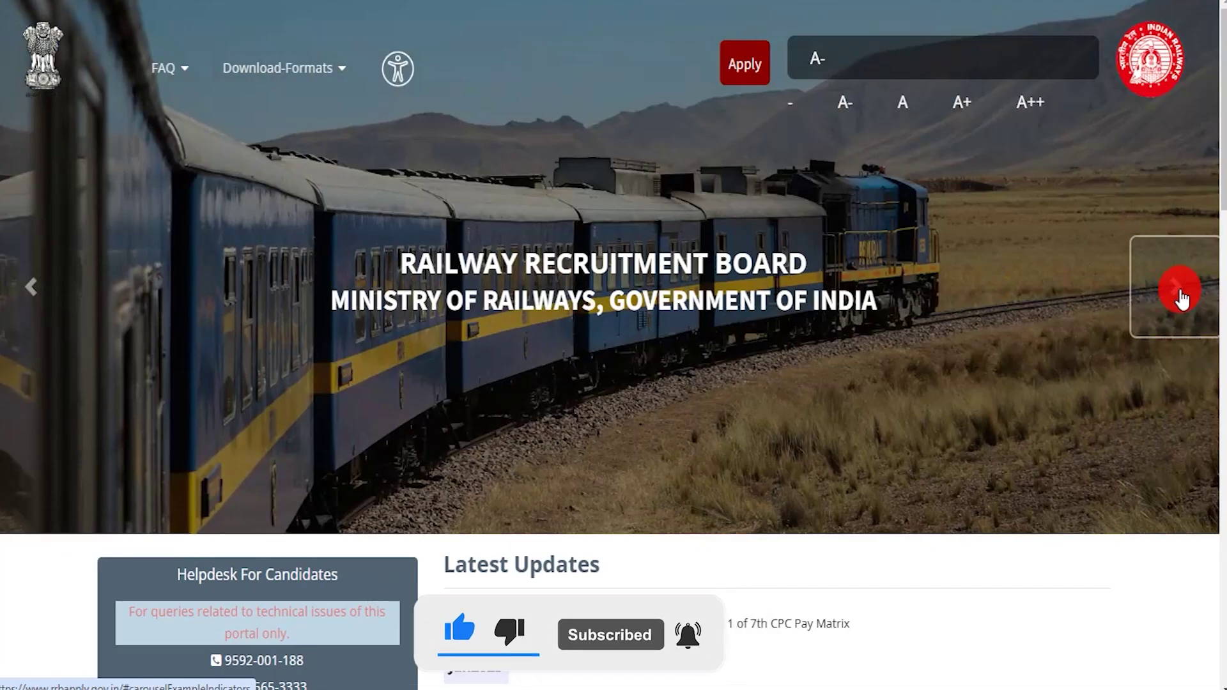